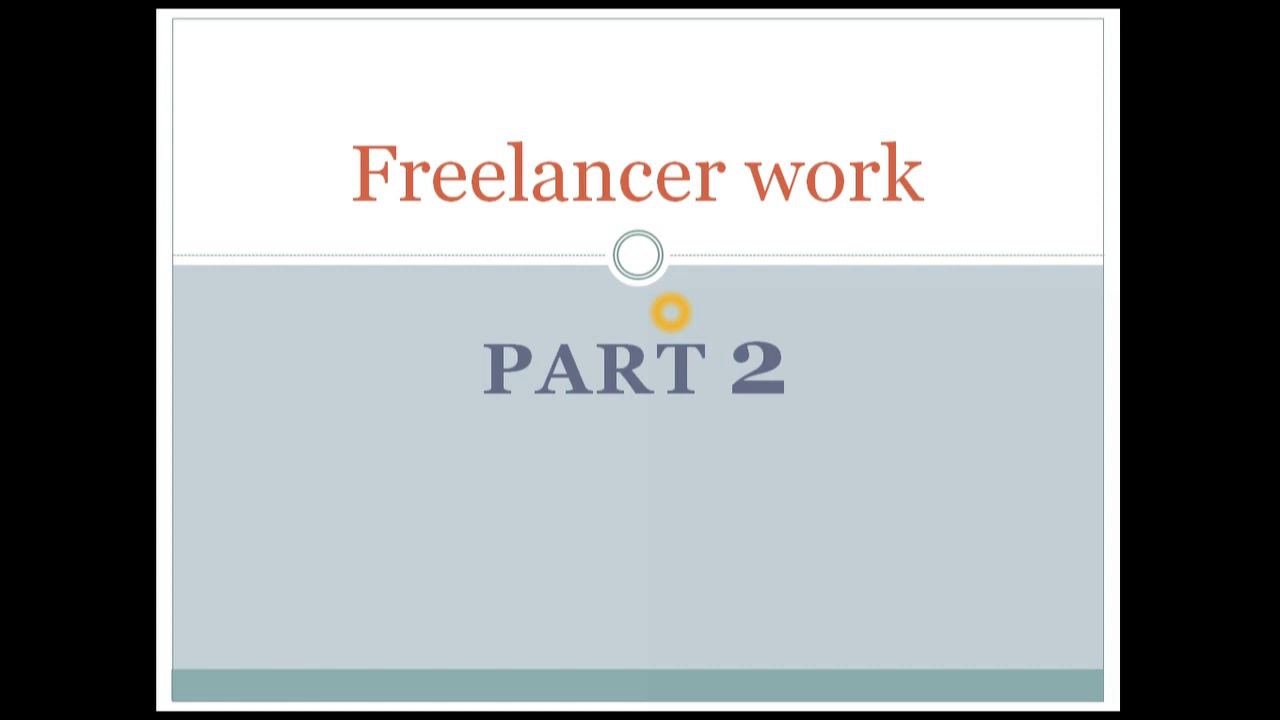
Step: End the Freelancer work slideshow and switch to the Word template document
{"action": "left_click", "coordinate": [670, 313]}
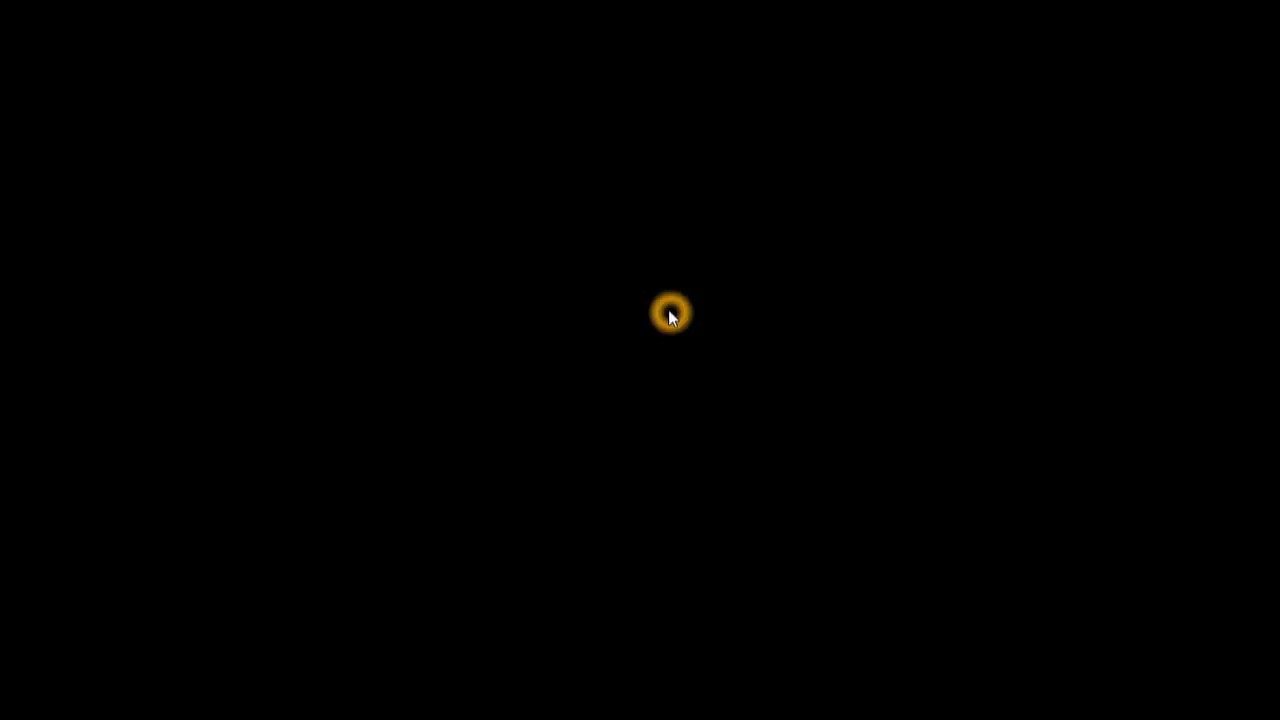
{"action": "left_click", "coordinate": [670, 315]}
{"action": "key", "text": "alt+Tab"}
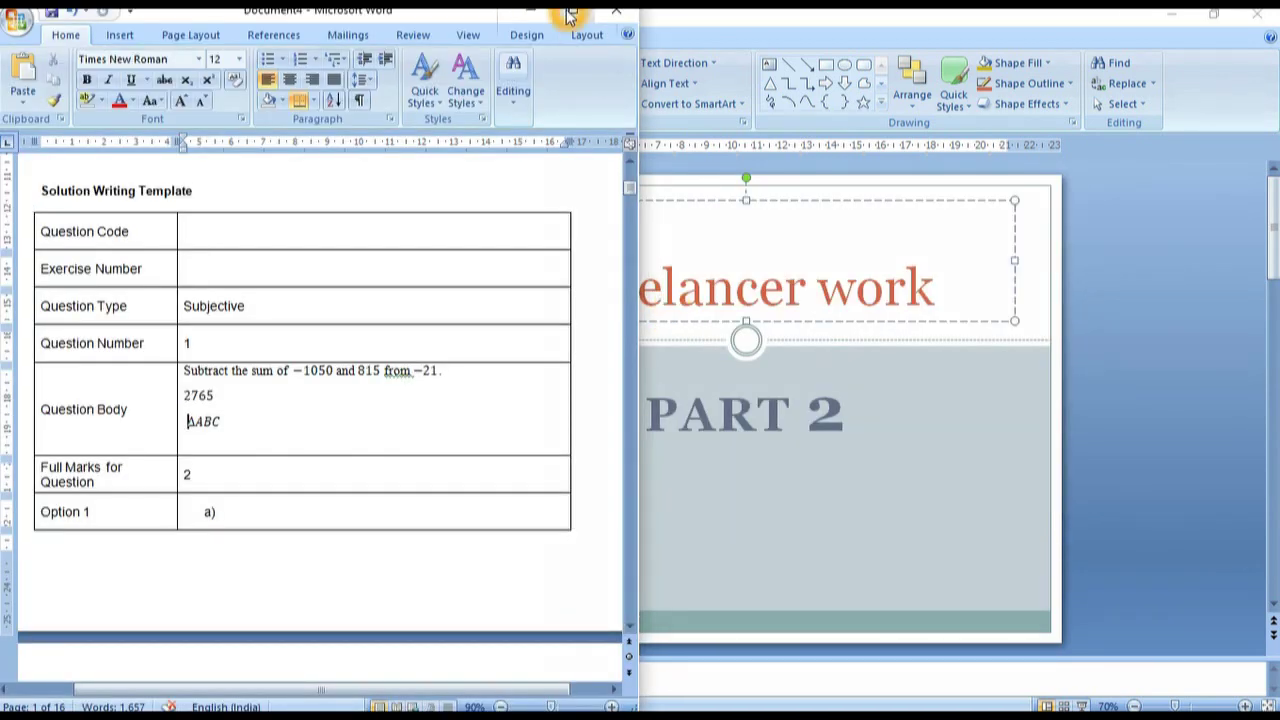
Step: Delete all Book Metadata values, including the 'Try Out Maths' book name
{"action": "left_click", "coordinate": [569, 12]}
{"action": "scroll", "coordinate": [771, 289], "scroll_direction": "up", "scroll_amount": 8}
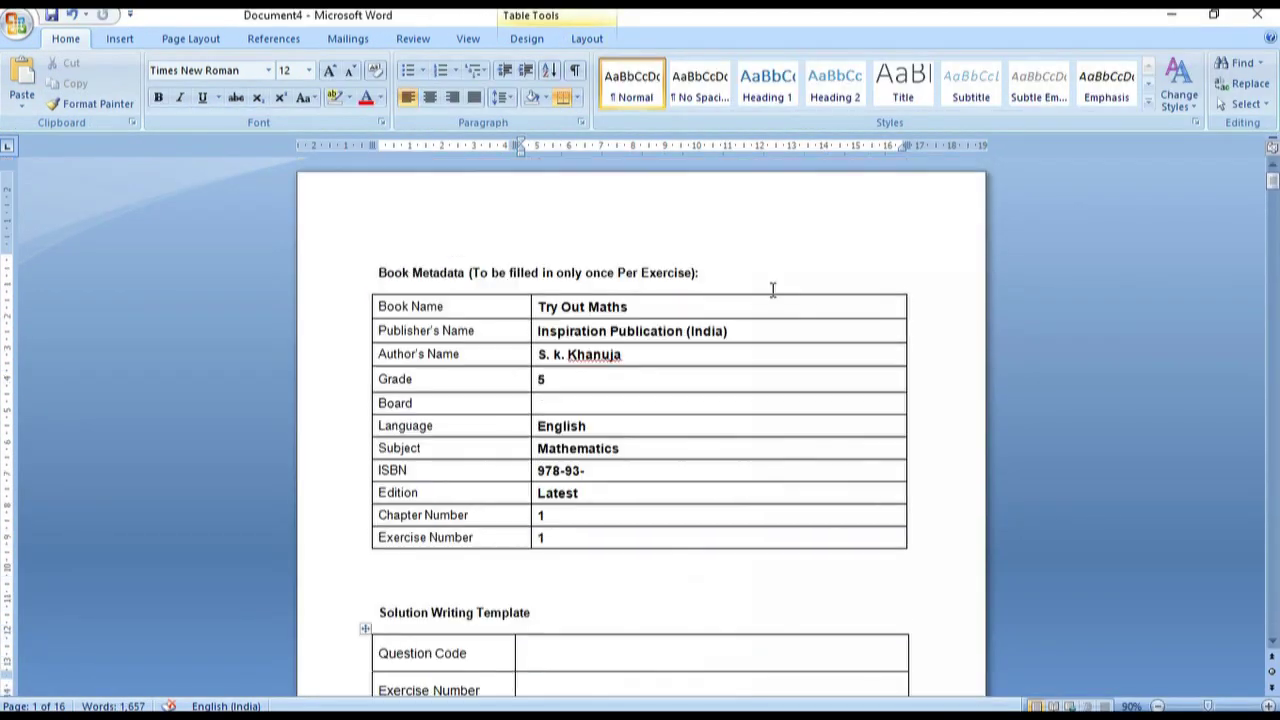
{"action": "left_click_drag", "start_coordinate": [631, 535], "coordinate": [565, 307]}
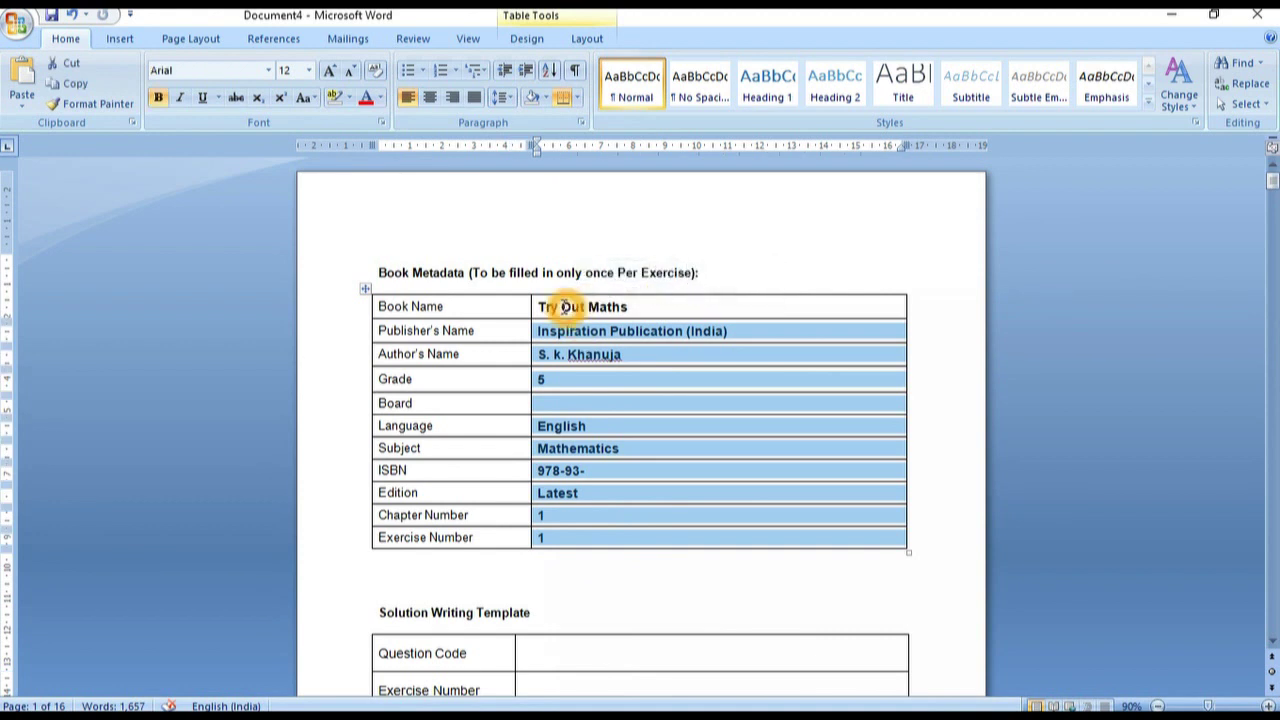
{"action": "key", "text": "Delete"}
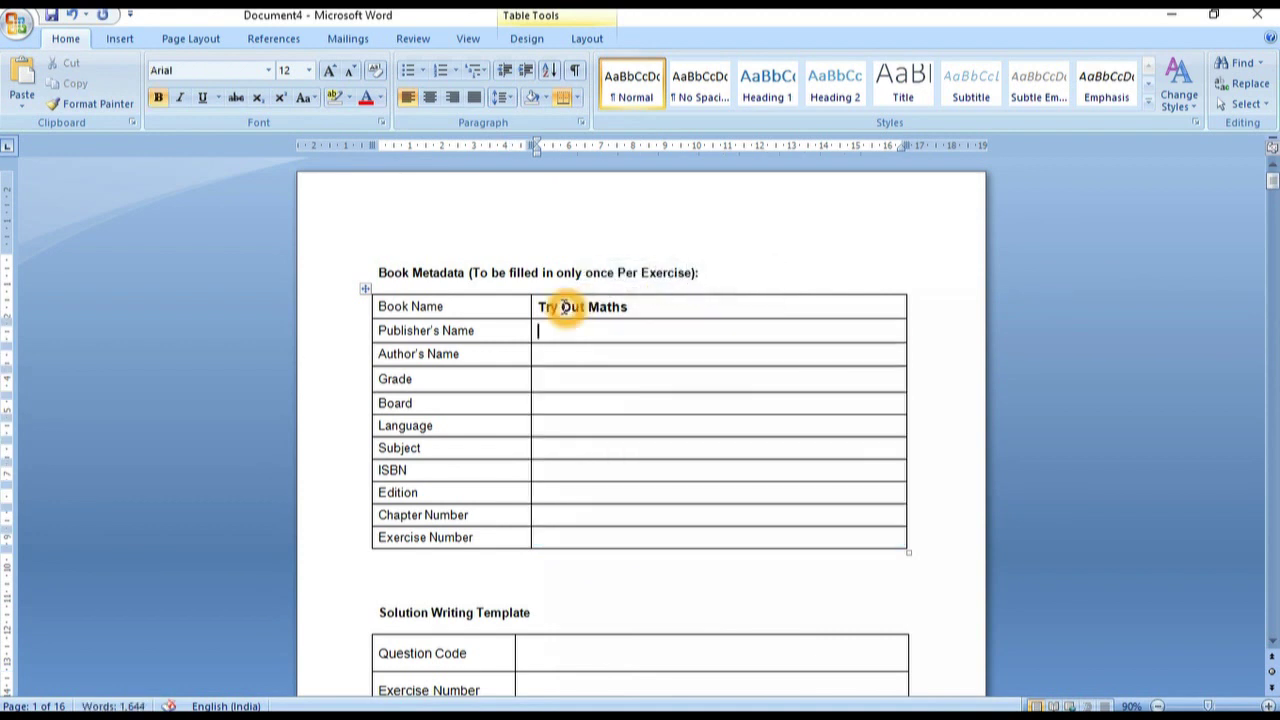
{"action": "key", "text": "ctrl+Right"}
{"action": "key", "text": "ctrl+Right"}
{"action": "key", "text": "ctrl+Right"}
{"action": "key", "text": "shift+Home"}
{"action": "key", "text": "Delete"}
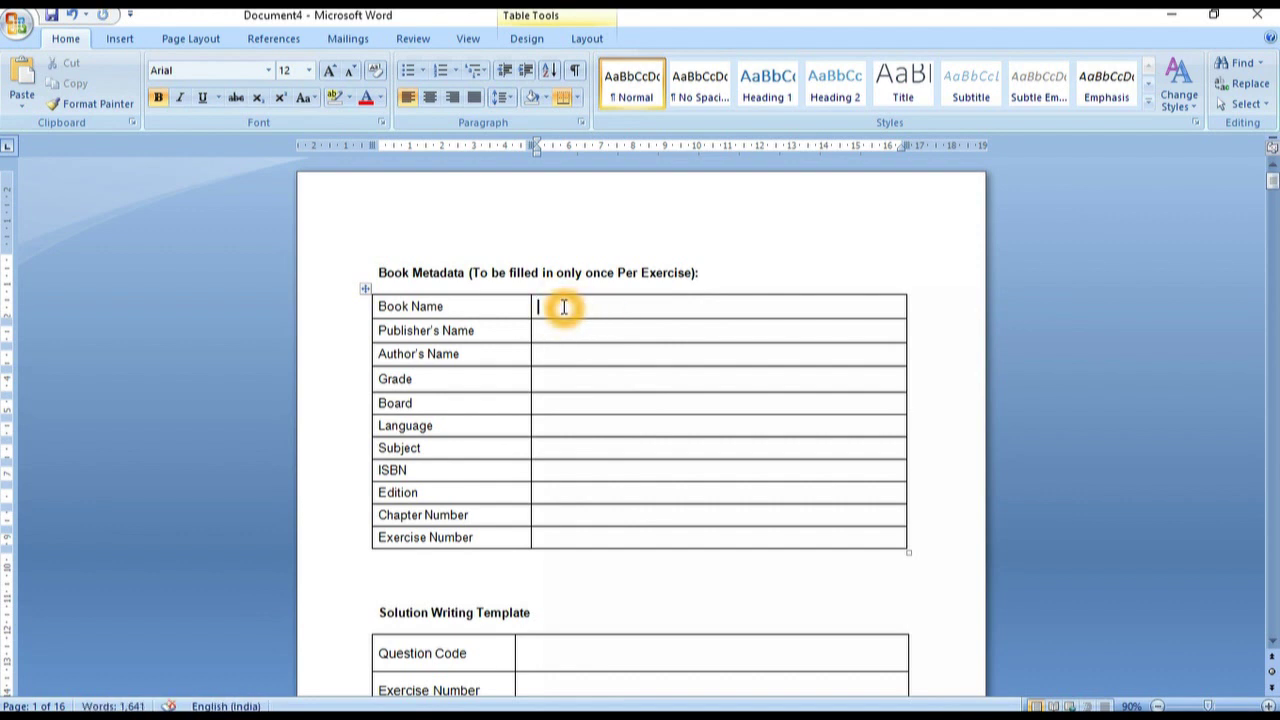
{"action": "scroll", "coordinate": [564, 307], "scroll_direction": "down", "scroll_amount": 3}
{"action": "scroll", "coordinate": [564, 307], "scroll_direction": "up", "scroll_amount": 2}
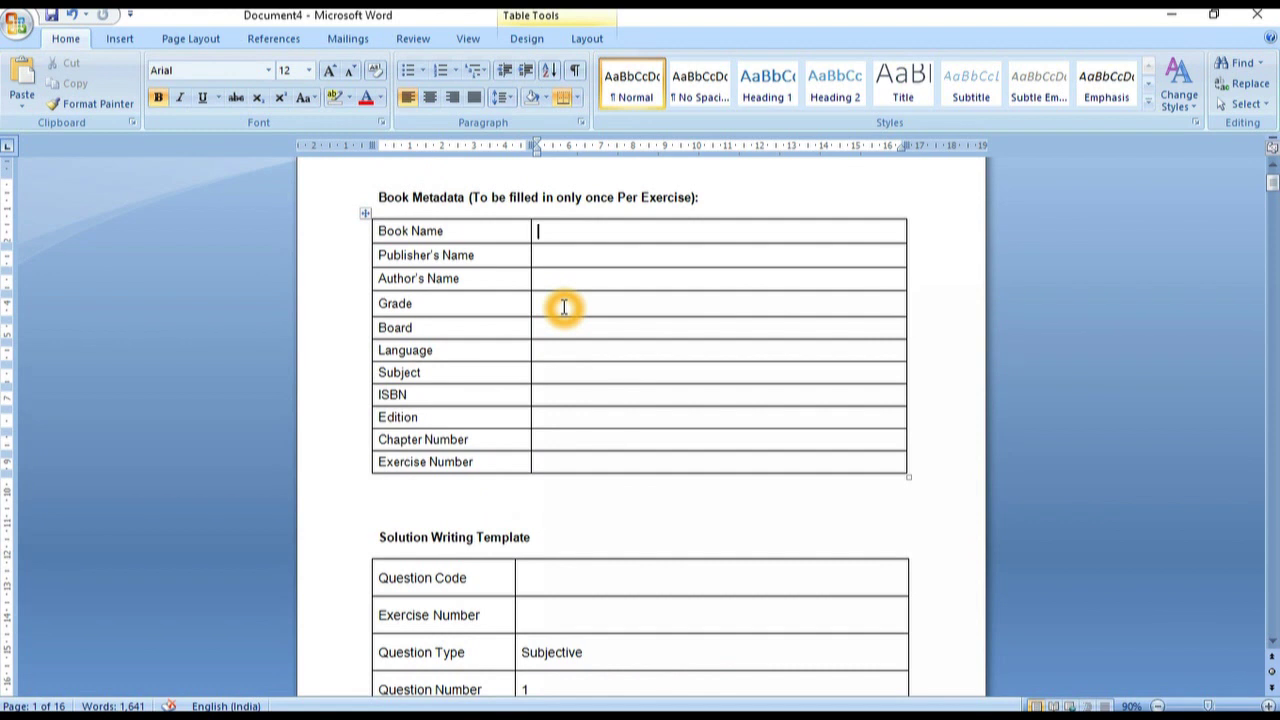
Step: Bring the EL05M009.pdf book cover up in Acrobat Reader and maximize it
{"action": "left_click", "coordinate": [457, 233]}
{"action": "key", "text": "alt+Tab"}
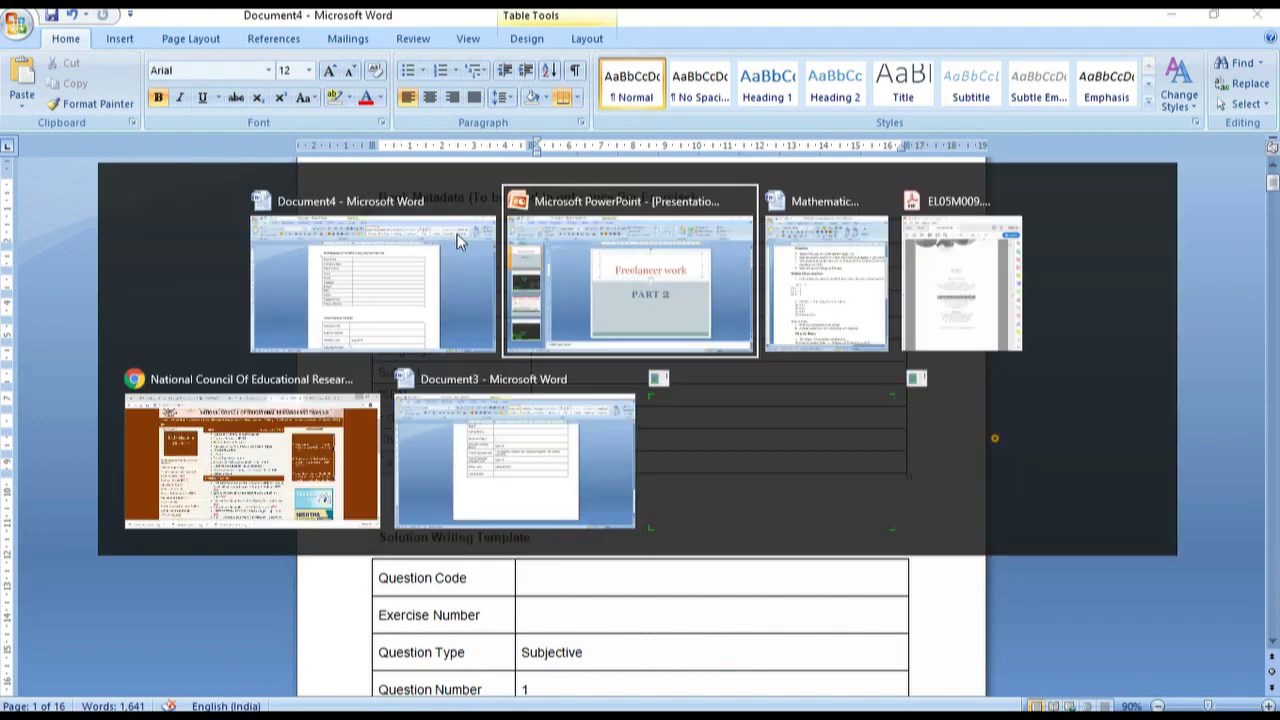
{"action": "key", "text": "alt+Tab"}
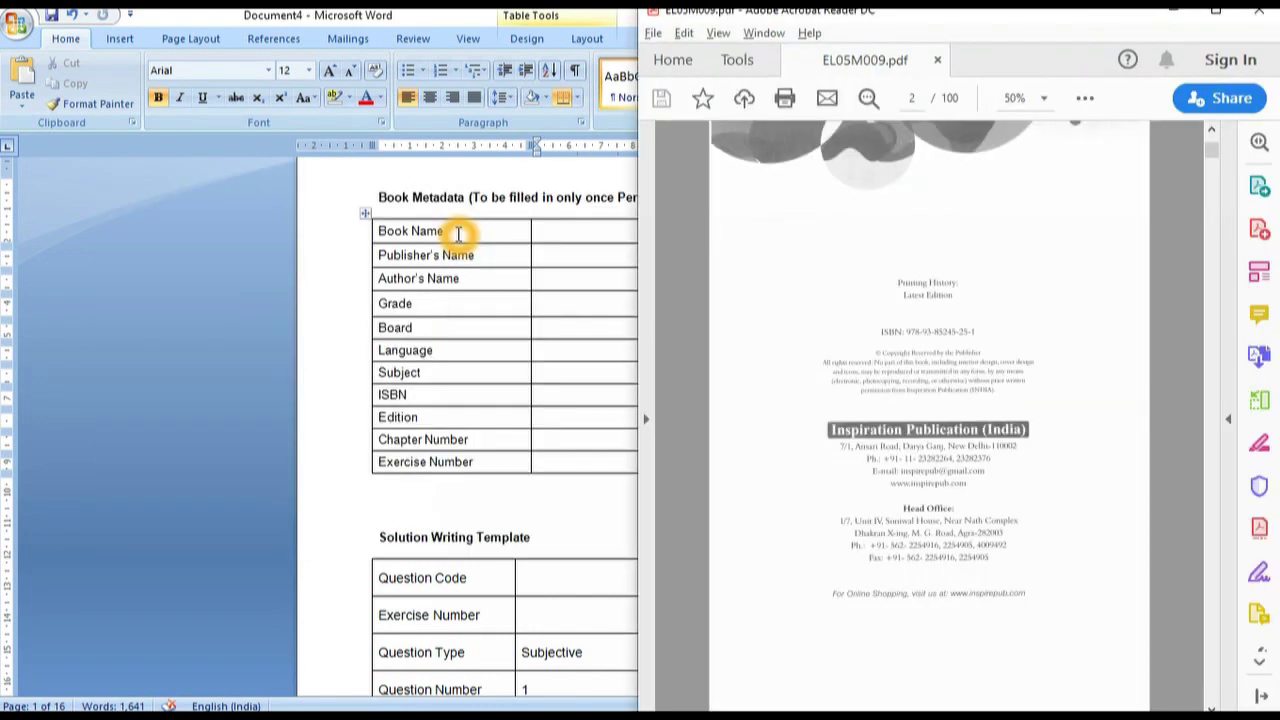
{"action": "left_click", "coordinate": [1215, 12]}
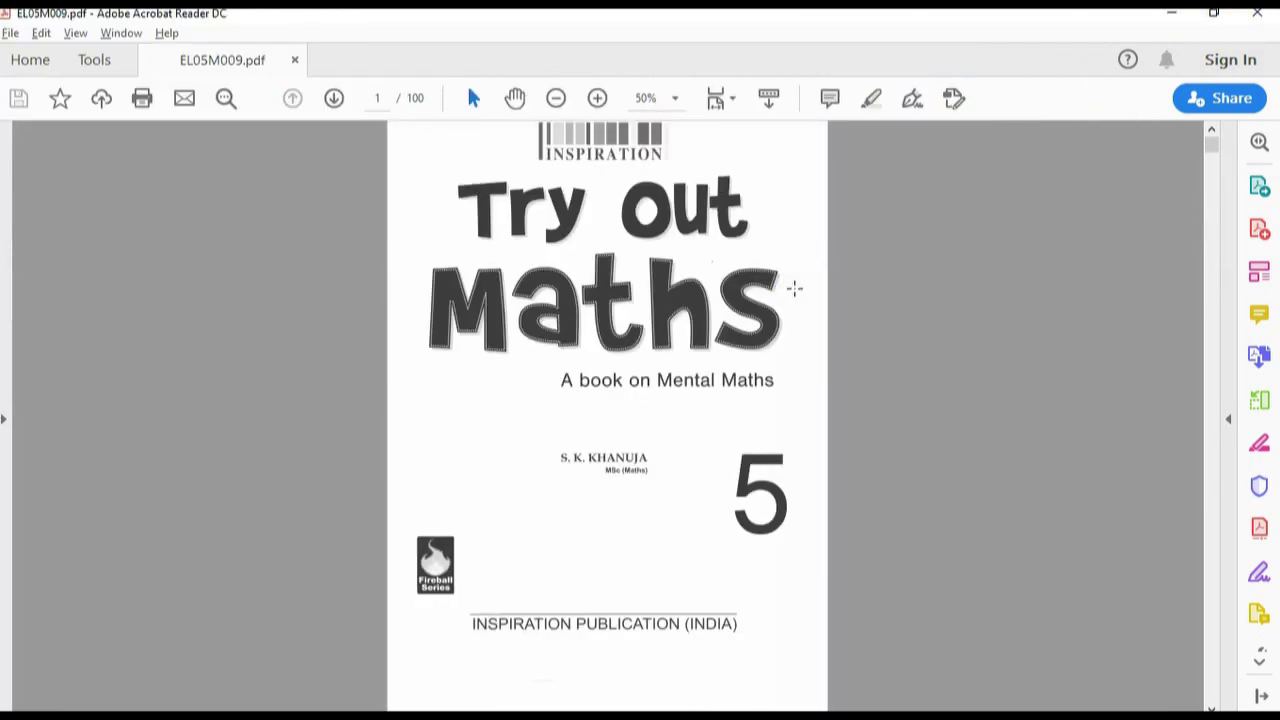
{"action": "left_click", "coordinate": [794, 289]}
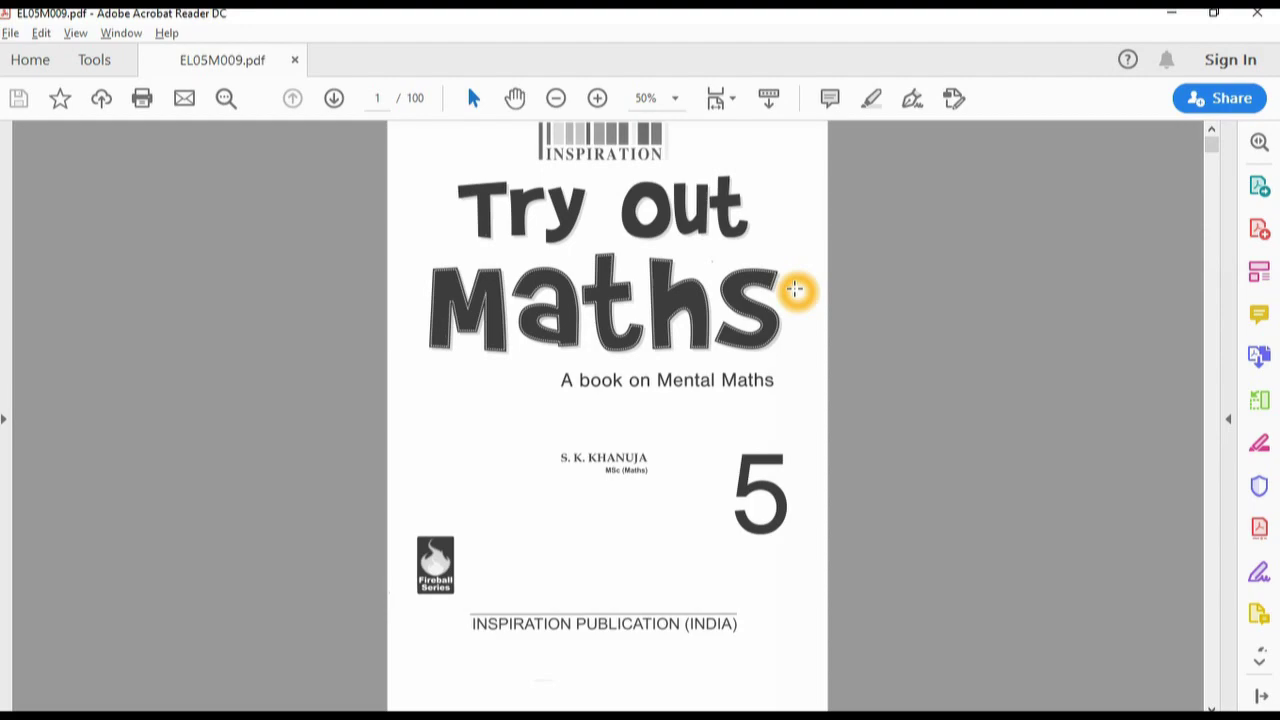
Step: Snap the 'Try Out Maths' cover PDF to the right half of the screen
{"action": "key", "text": "alt+Tab"}
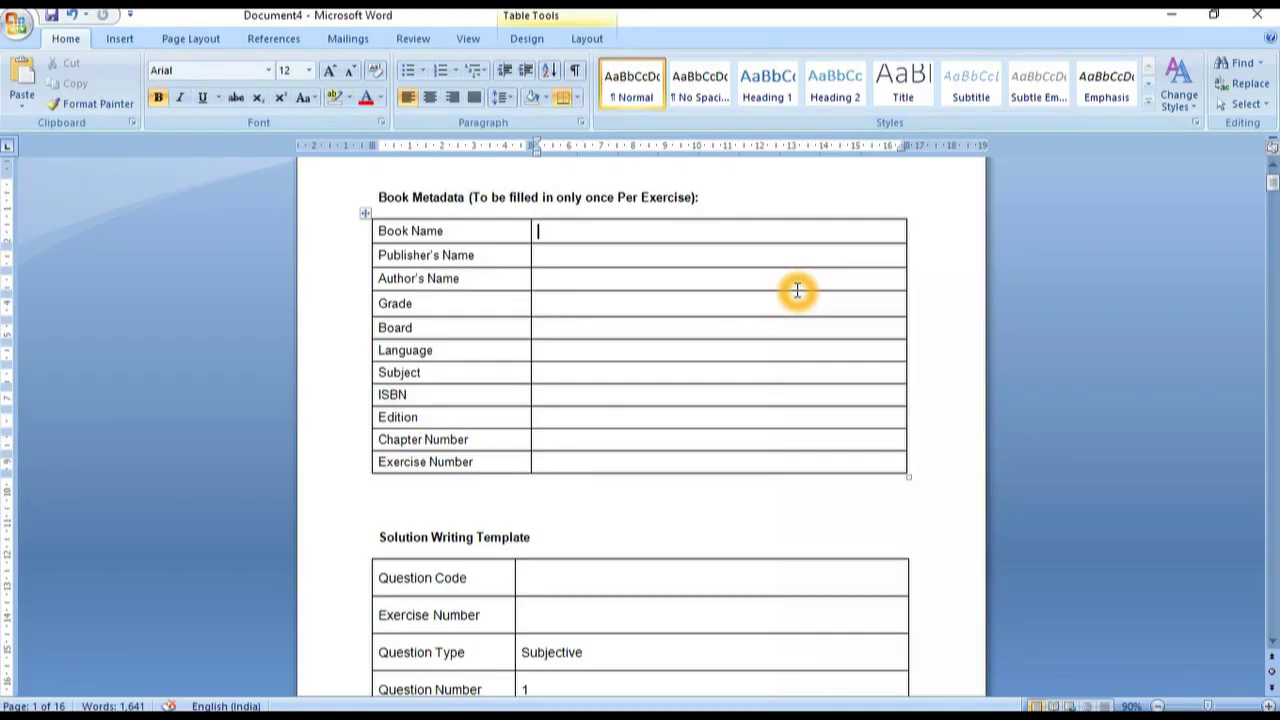
{"action": "key", "text": "alt+Tab"}
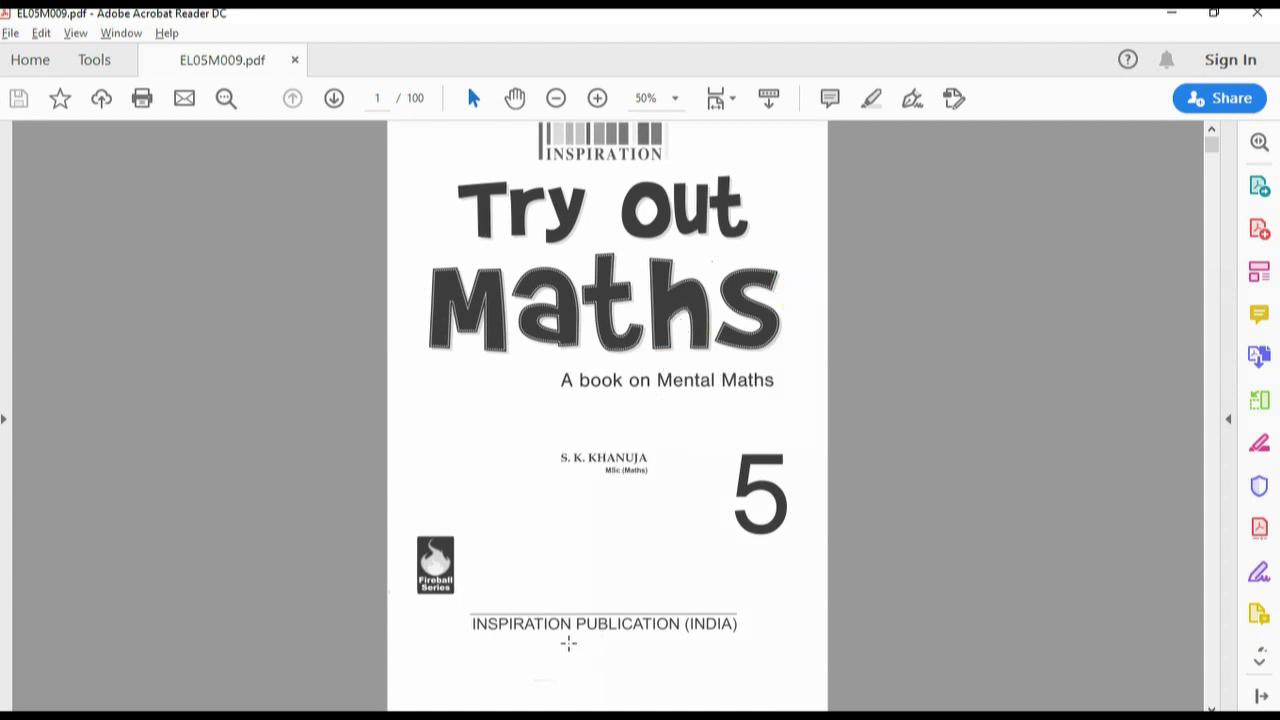
{"action": "left_click", "coordinate": [657, 602]}
{"action": "left_click", "coordinate": [813, 394]}
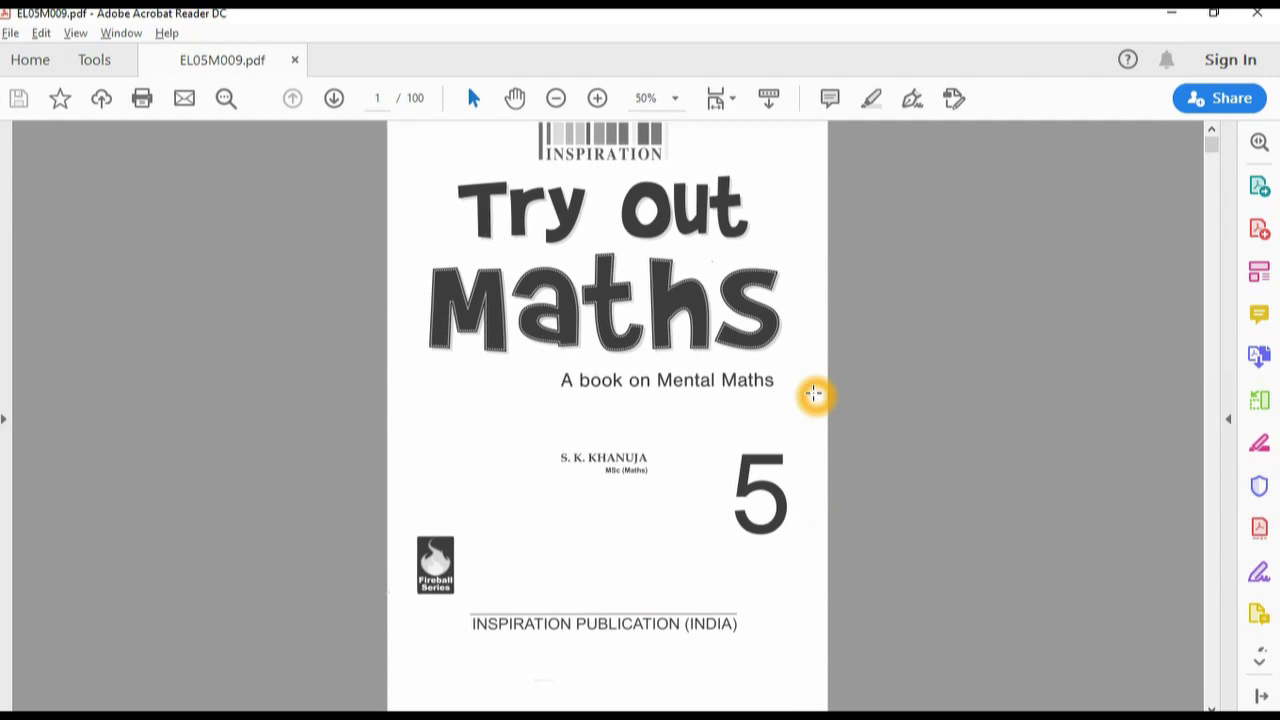
{"action": "key", "text": "alt+Tab"}
{"action": "key", "text": "alt+Tab"}
{"action": "key", "text": "super+Right"}
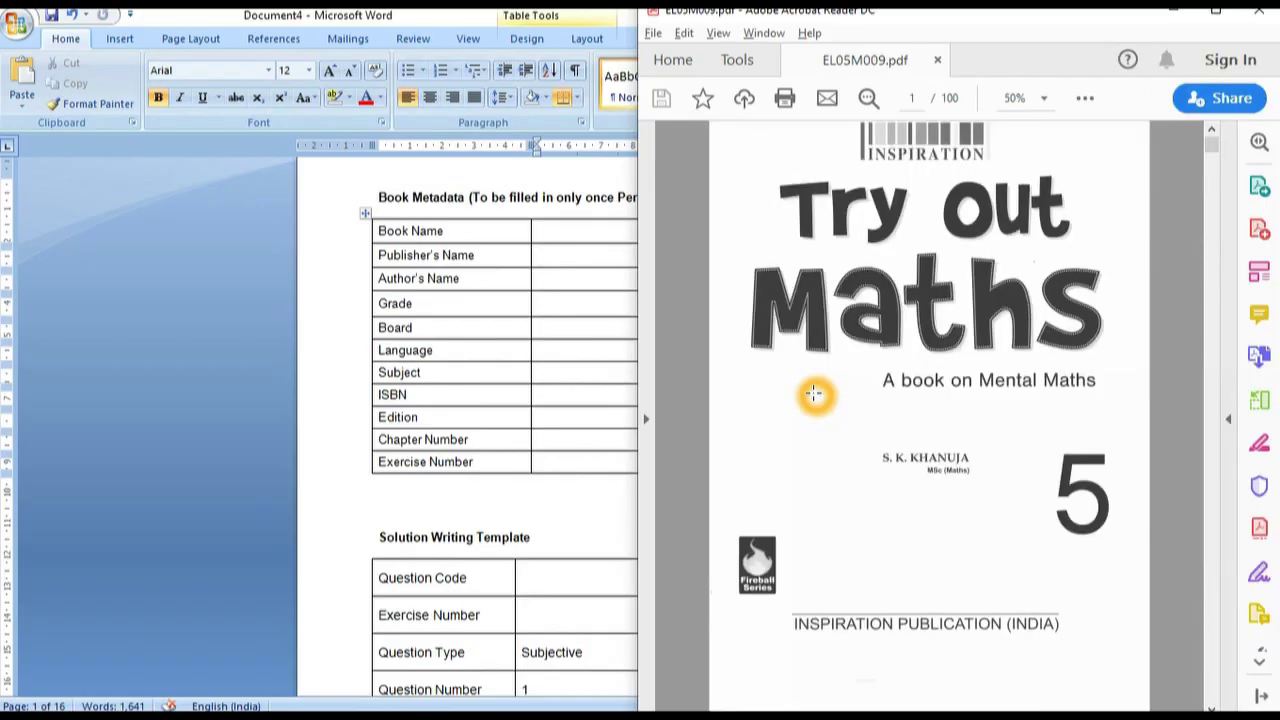
Step: Snap Word to the left half beside the PDF, then bring up the Freelancer work presentation
{"action": "key", "text": "alt+Tab"}
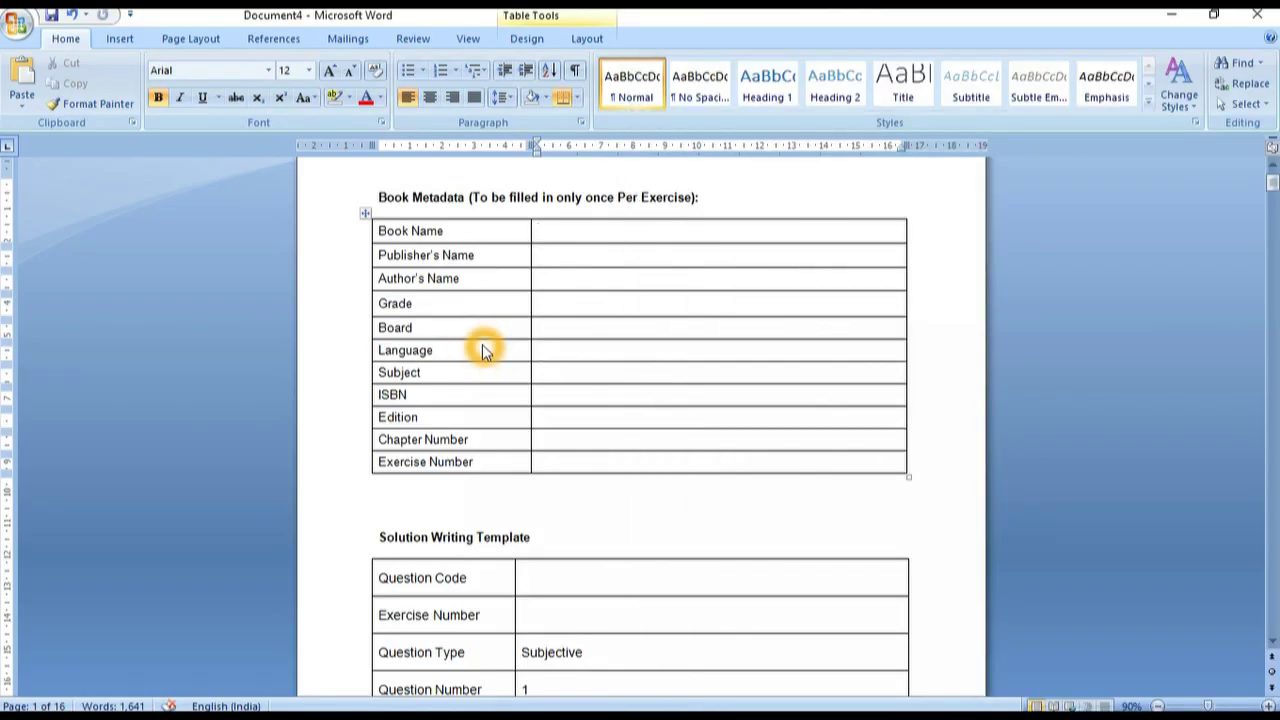
{"action": "key", "text": "super+Left"}
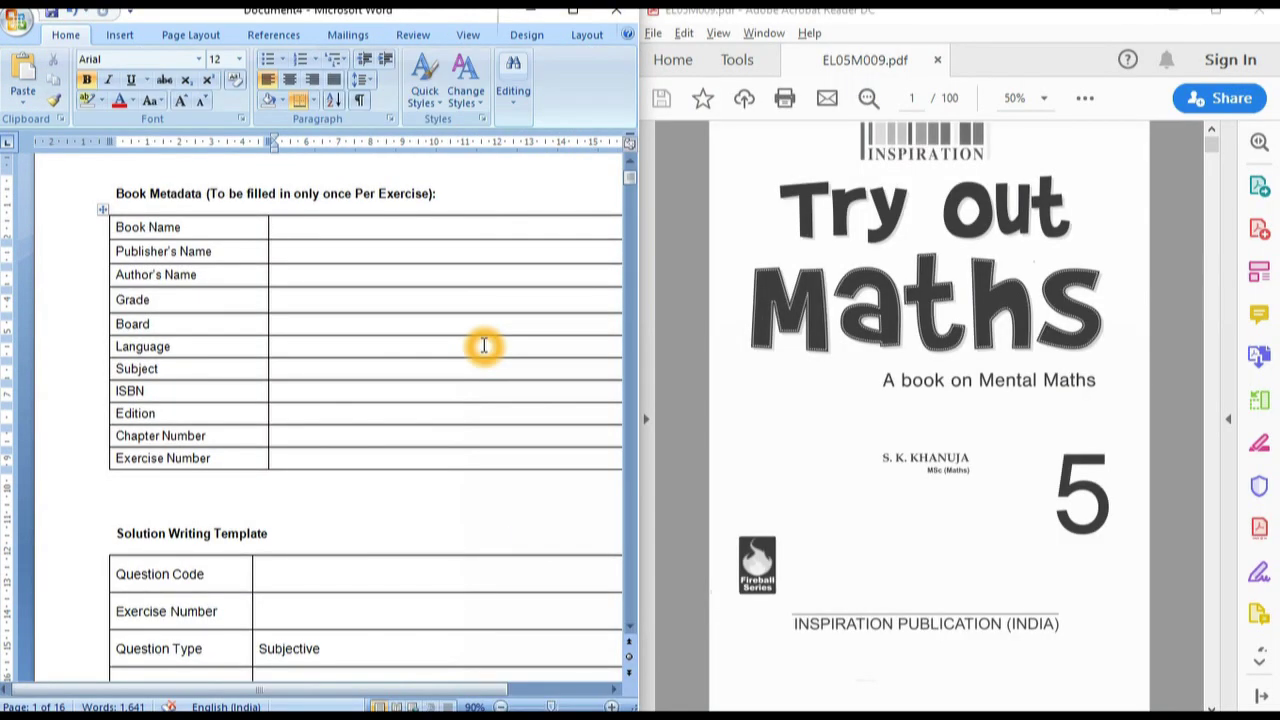
{"action": "key", "text": "alt+Tab"}
{"action": "key", "text": "alt+Tab"}
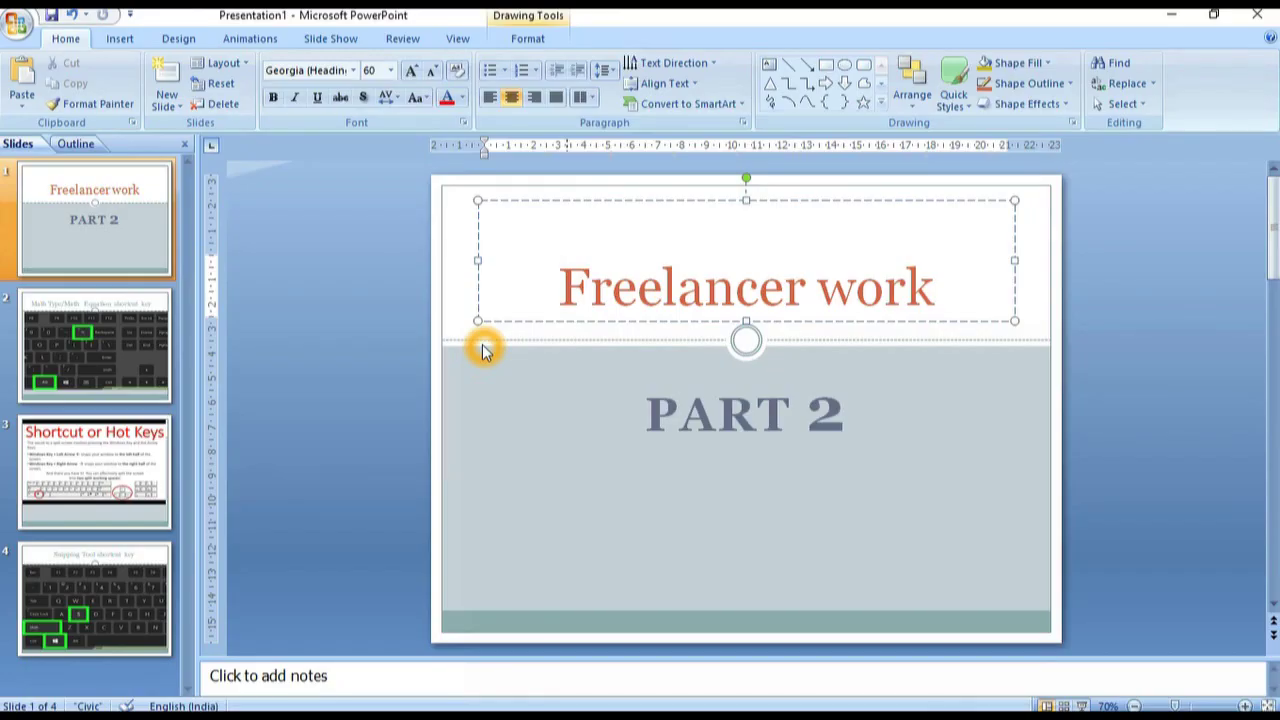
Step: Show slide 3, 'Shortcut or Hot Keys', then go back to the Word document
{"action": "left_click", "coordinate": [160, 472]}
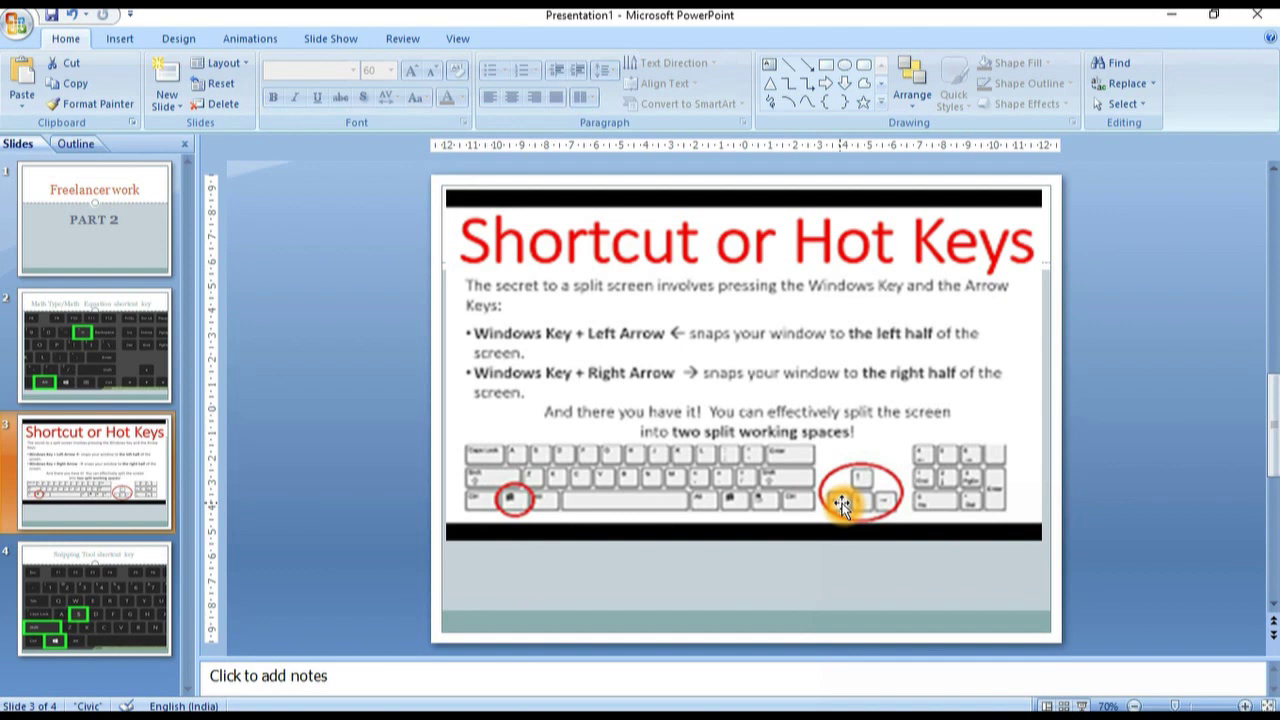
{"action": "key", "text": "alt+Tab"}
Step: Re-tile Word and the PDF, then enter Book Name 'Try Out Maths' and the author's name
{"action": "key", "text": "super+Left"}
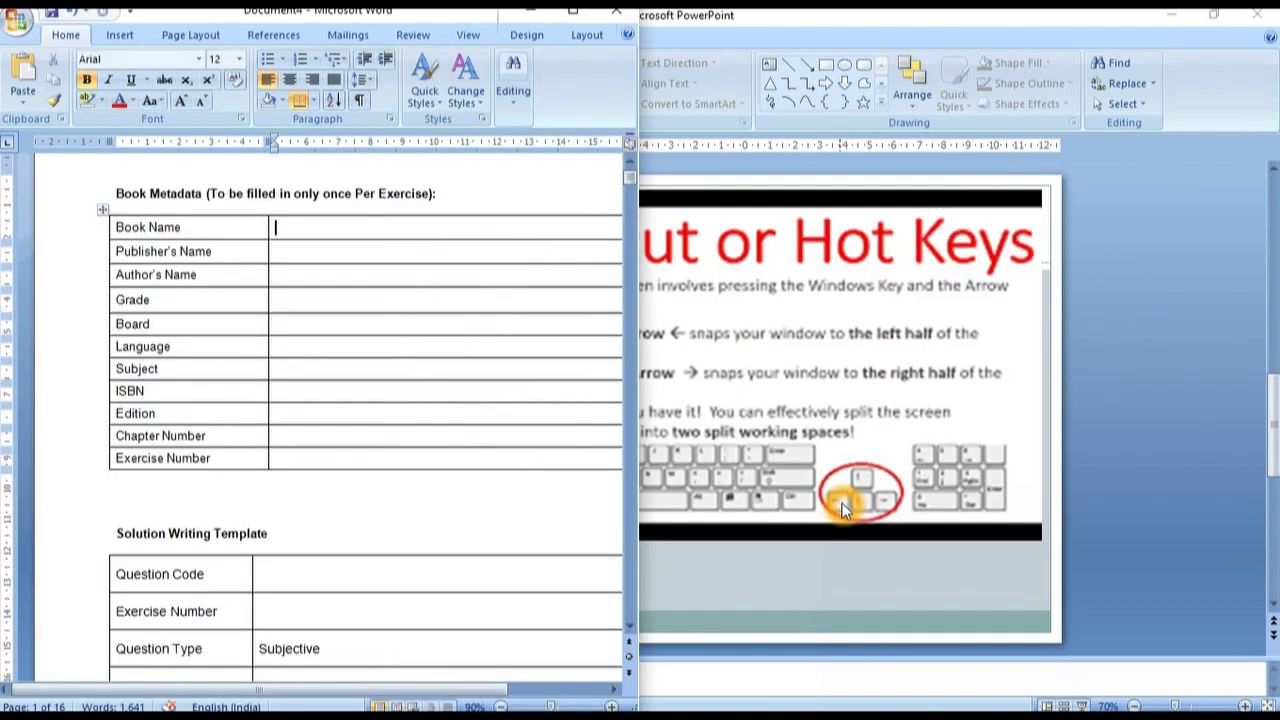
{"action": "key", "text": "alt+Tab"}
{"action": "key", "text": "Tab"}
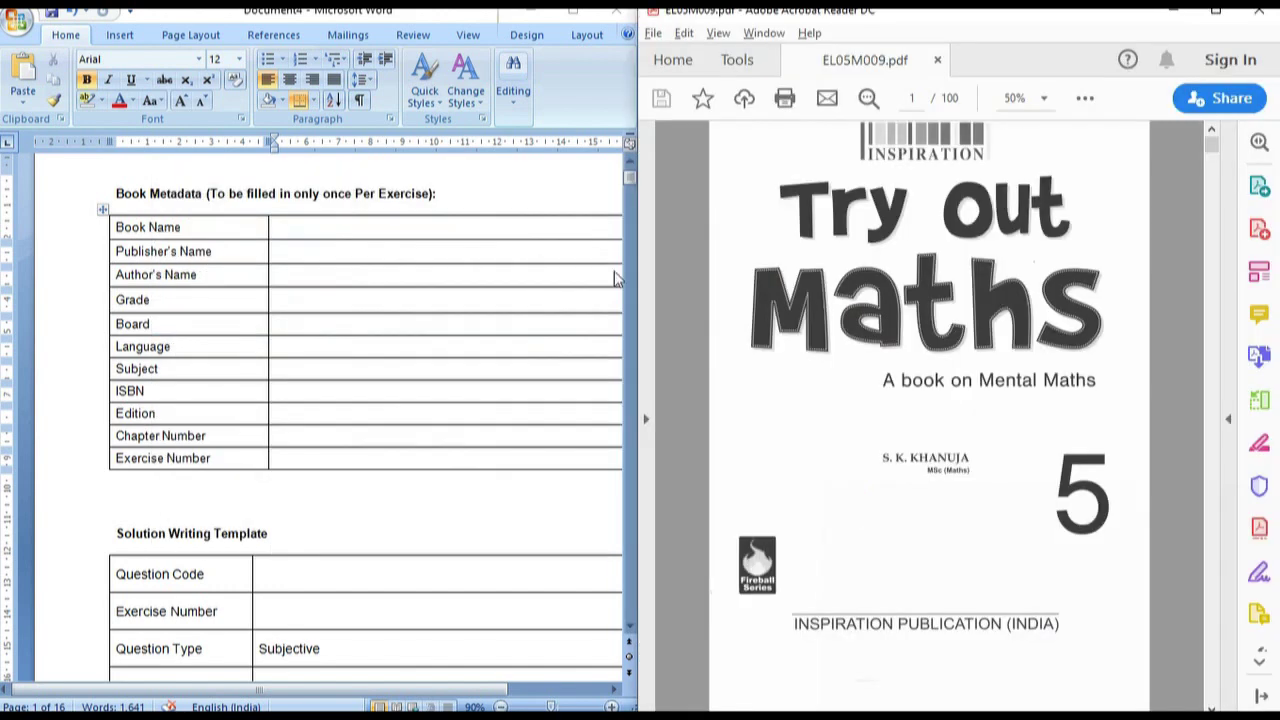
{"action": "left_click", "coordinate": [362, 230]}
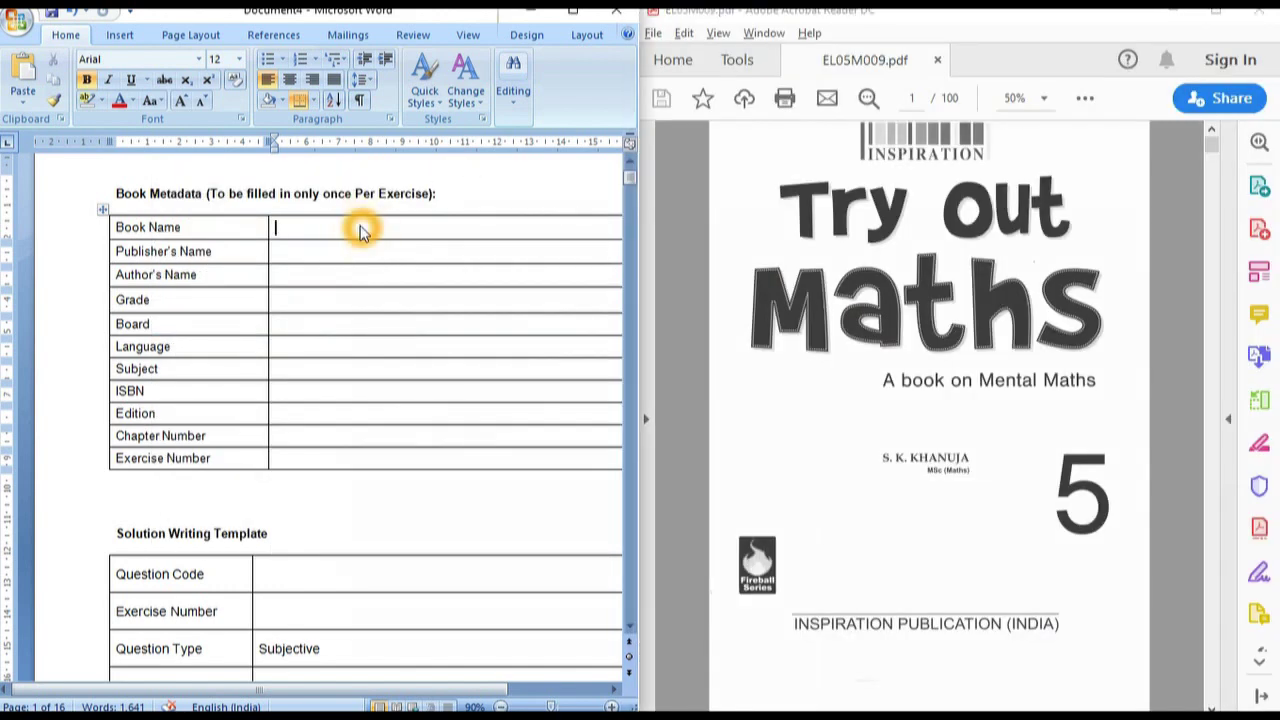
{"action": "type", "text": "Tr"}
{"action": "type", "text": "y Out "}
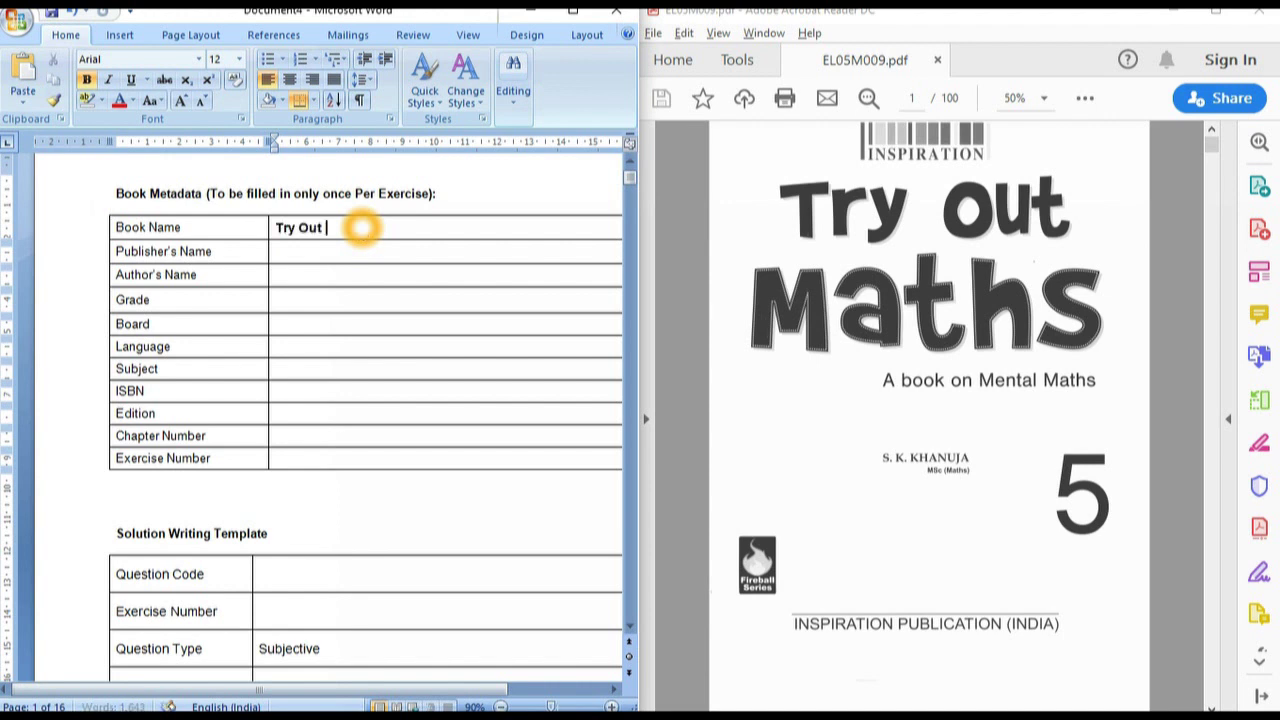
{"action": "type", "text": "Math"}
{"action": "type", "text": "s"}
{"action": "key", "text": "Tab"}
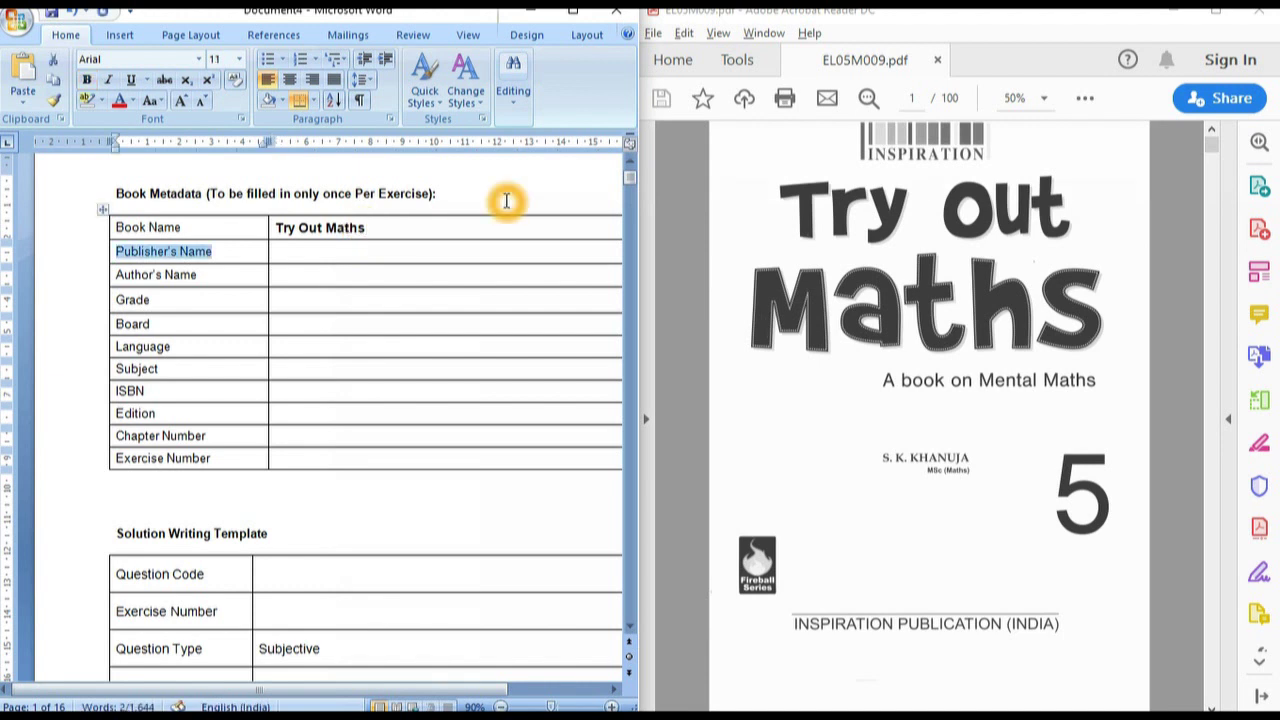
{"action": "key", "text": "Tab"}
{"action": "type", "text": "S"}
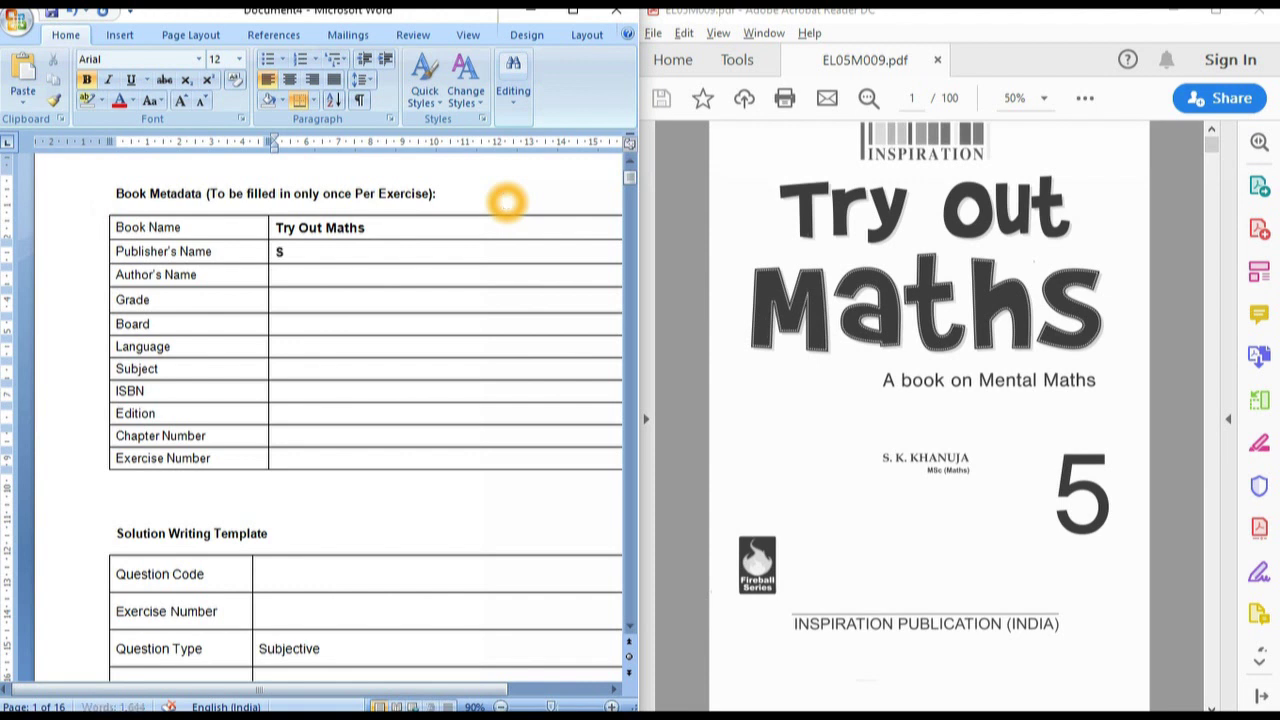
{"action": "type", "text": ". K"}
{"action": "type", "text": "."}
{"action": "type", "text": " Khanuj"}
{"action": "type", "text": "a"}
Step: Move the author's name from the Publisher's Name row into Author's Name
{"action": "left_click", "coordinate": [316, 278]}
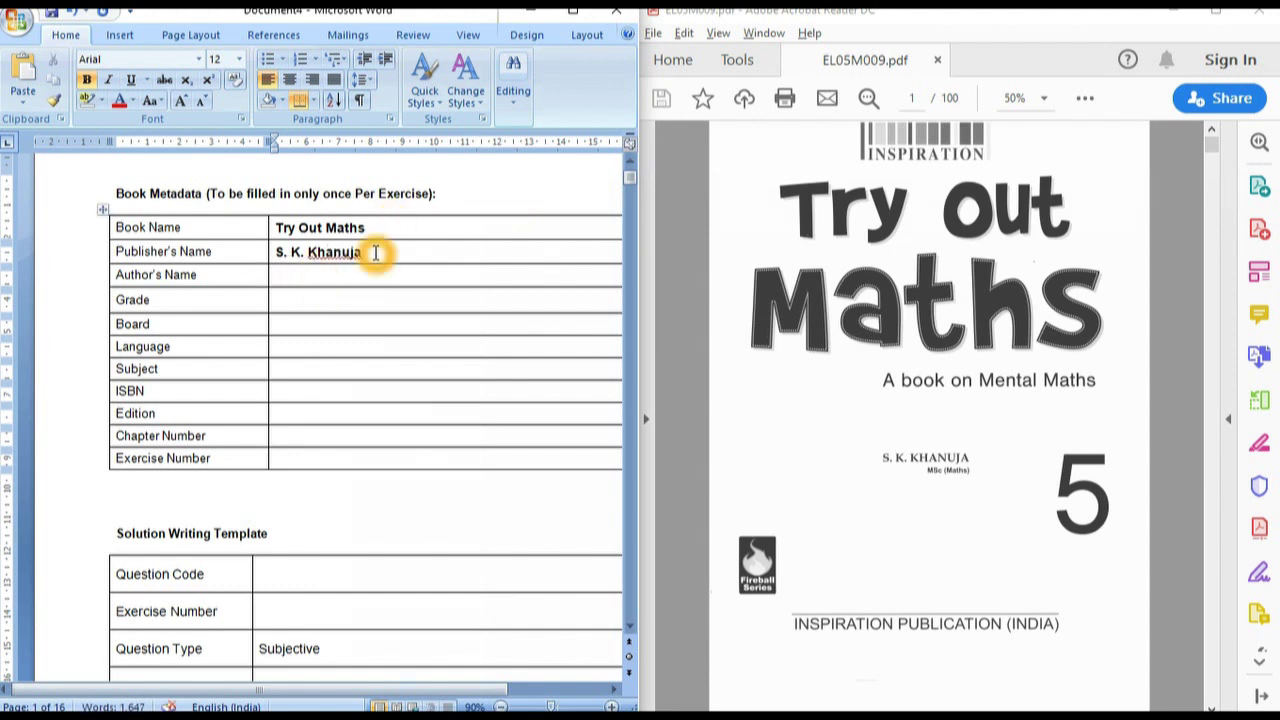
{"action": "left_click_drag", "start_coordinate": [362, 252], "coordinate": [274, 260]}
{"action": "key", "text": "ctrl+c"}
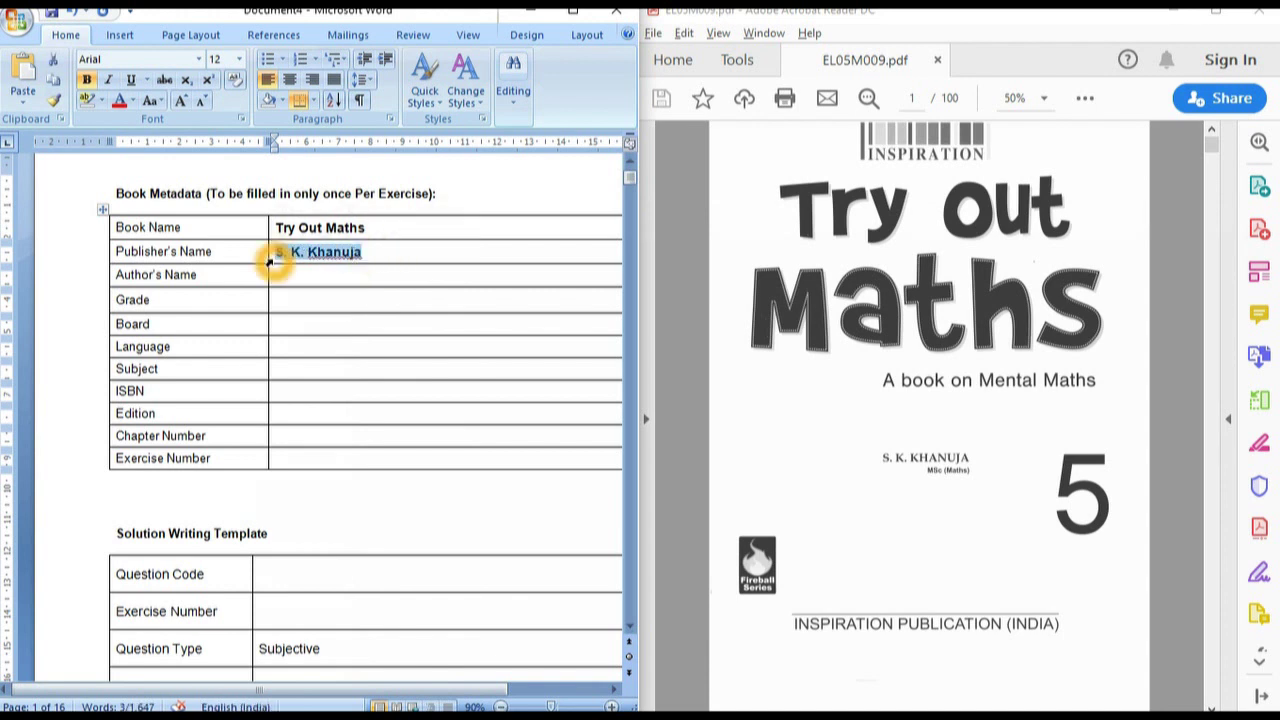
{"action": "key", "text": "Delete"}
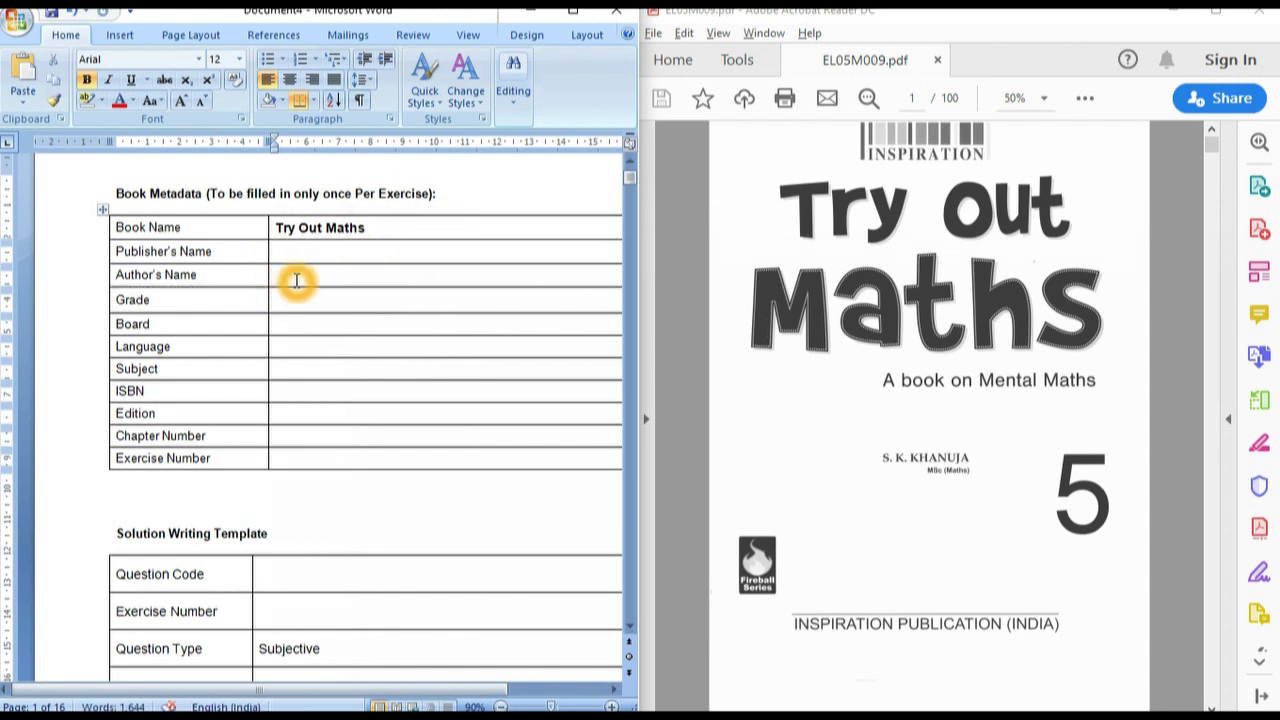
{"action": "left_click", "coordinate": [294, 279]}
{"action": "key", "text": "ctrl+v"}
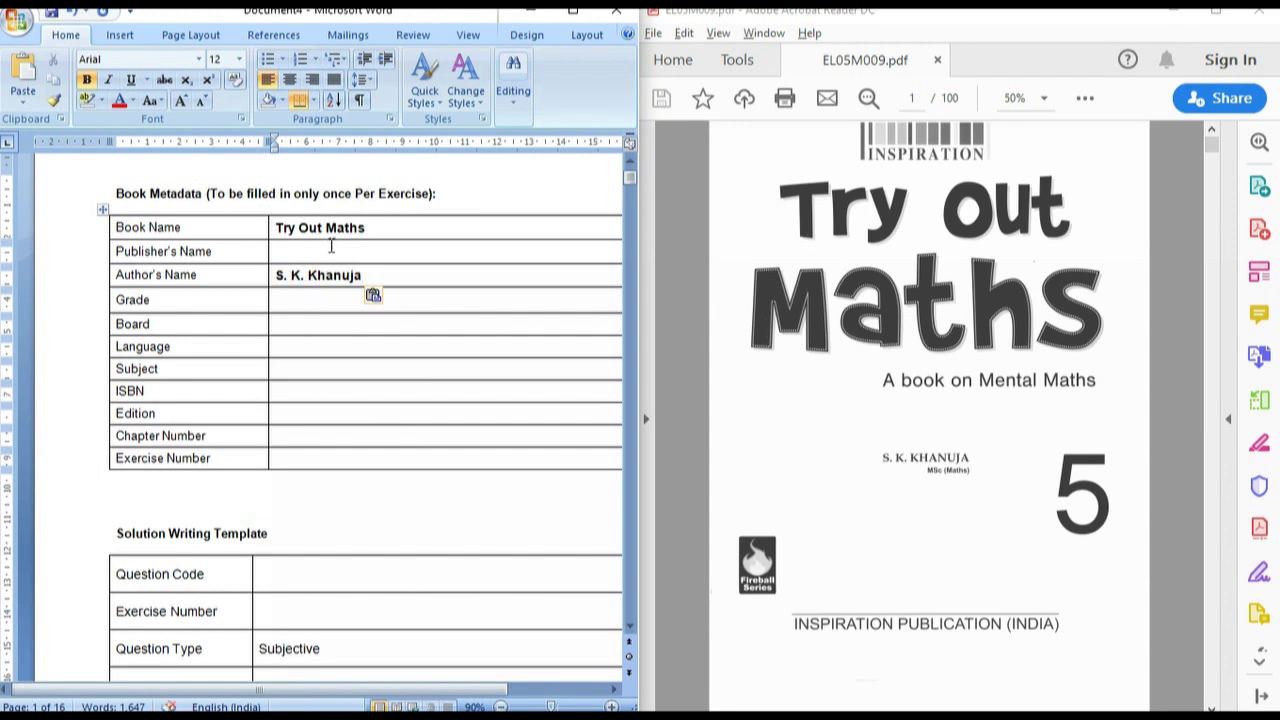
{"action": "left_click", "coordinate": [329, 247]}
{"action": "left_click", "coordinate": [822, 630]}
{"action": "left_click", "coordinate": [895, 634]}
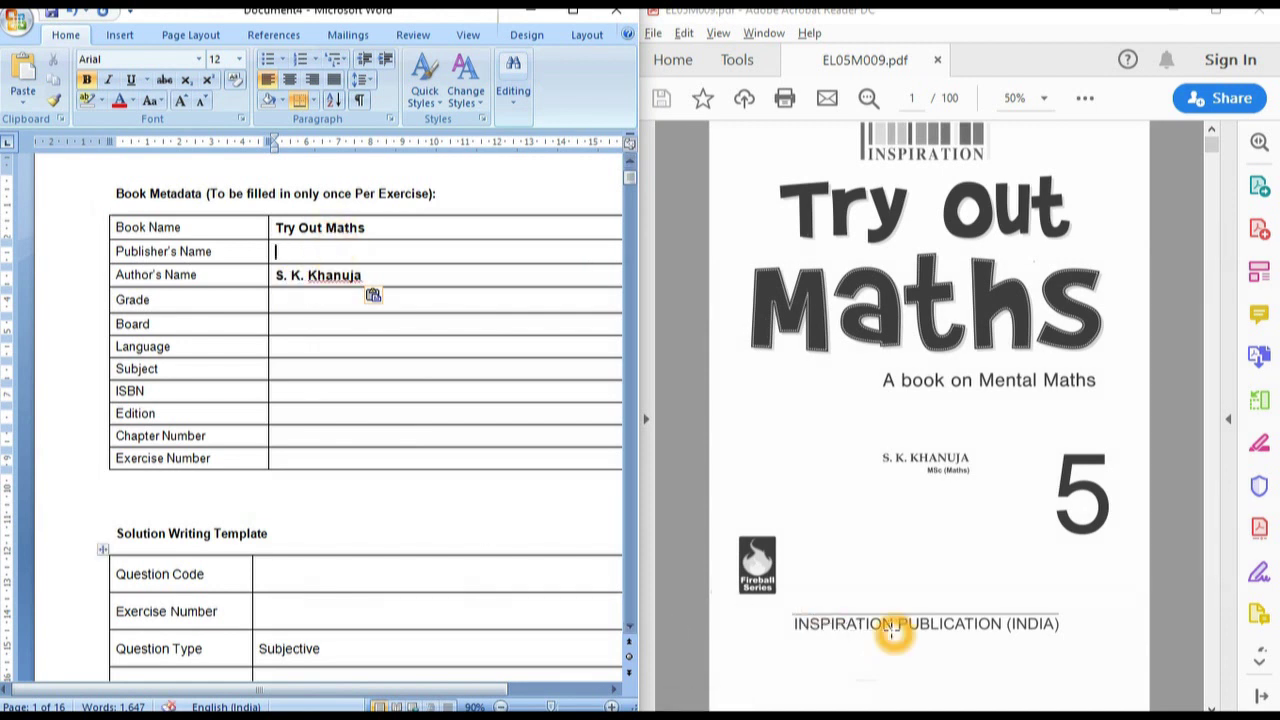
{"action": "left_click", "coordinate": [1025, 636]}
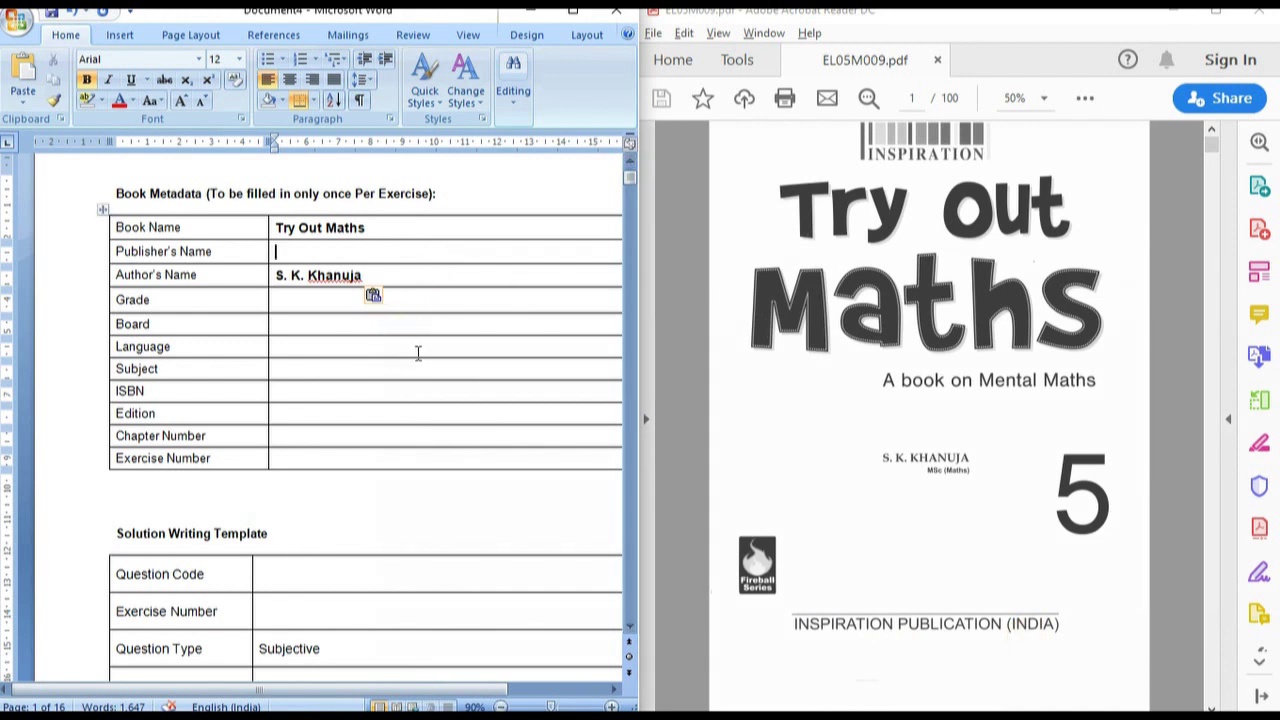
Step: Enter Language 'English' and Subject 'Mathemtics' in the metadata table
{"action": "left_click", "coordinate": [419, 344]}
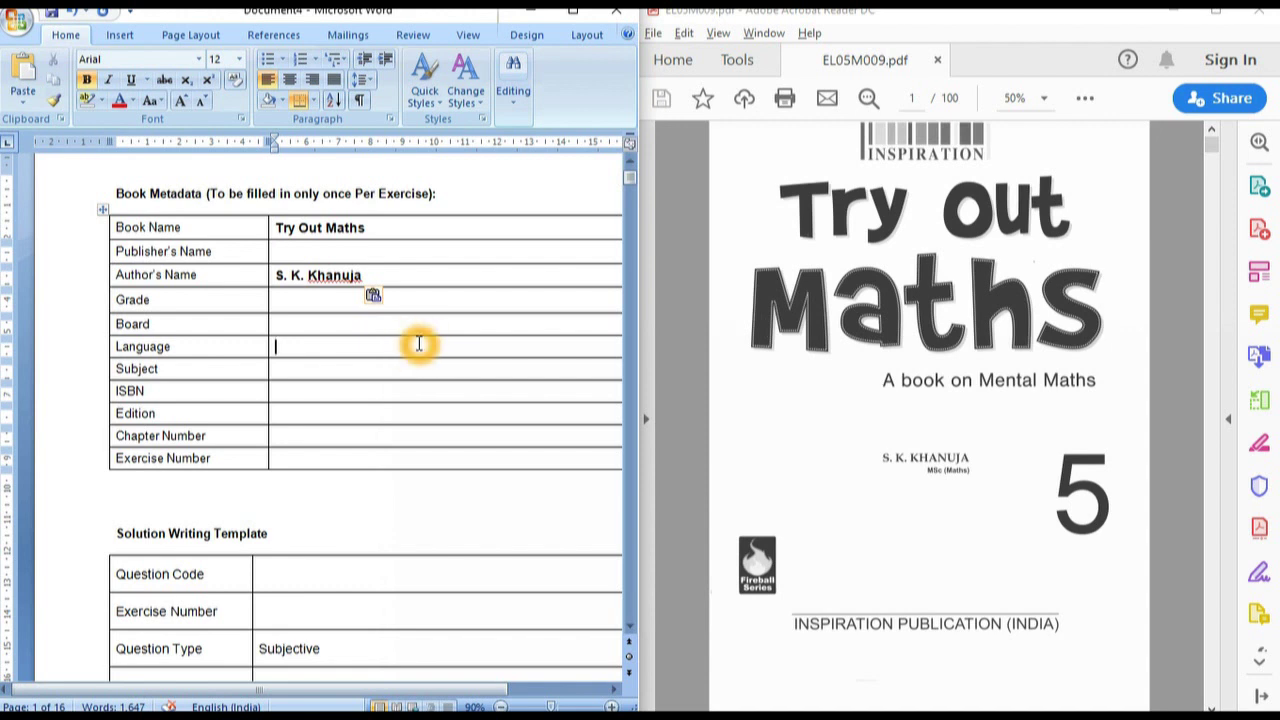
{"action": "type", "text": "Englis"}
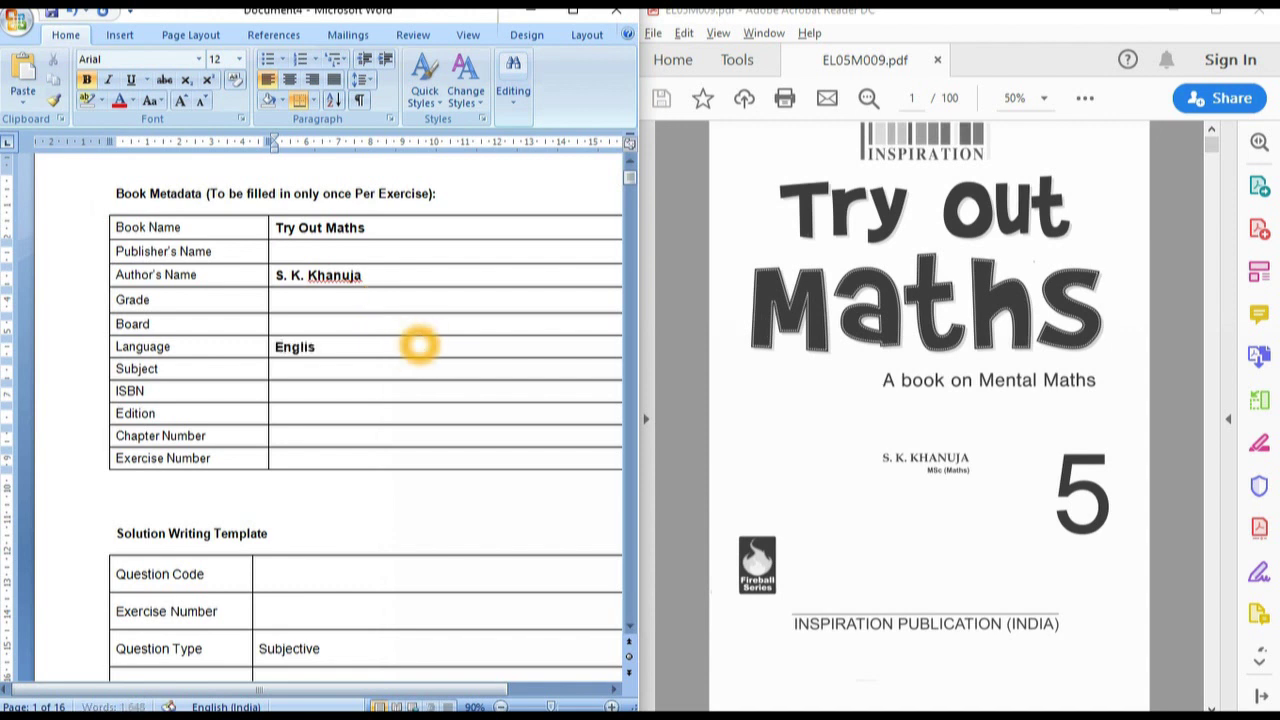
{"action": "type", "text": "h"}
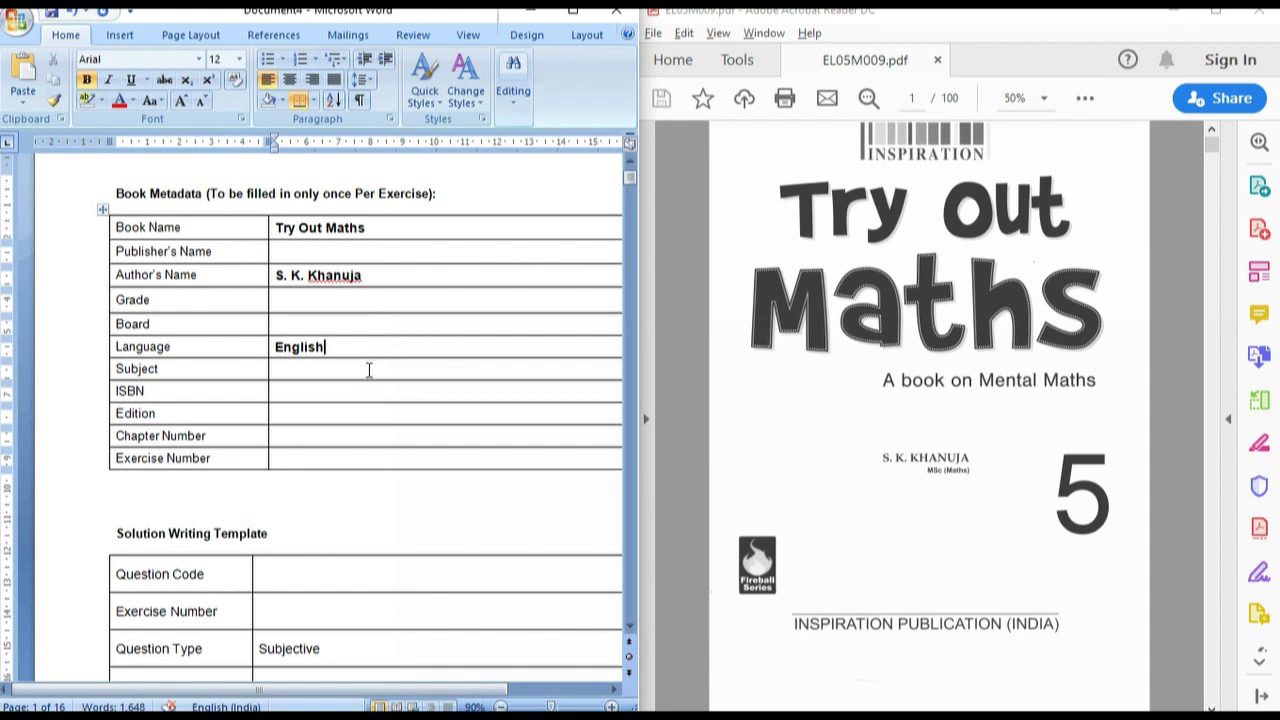
{"action": "left_click", "coordinate": [369, 370]}
{"action": "type", "text": "math"}
{"action": "key", "text": "BackSpace"}
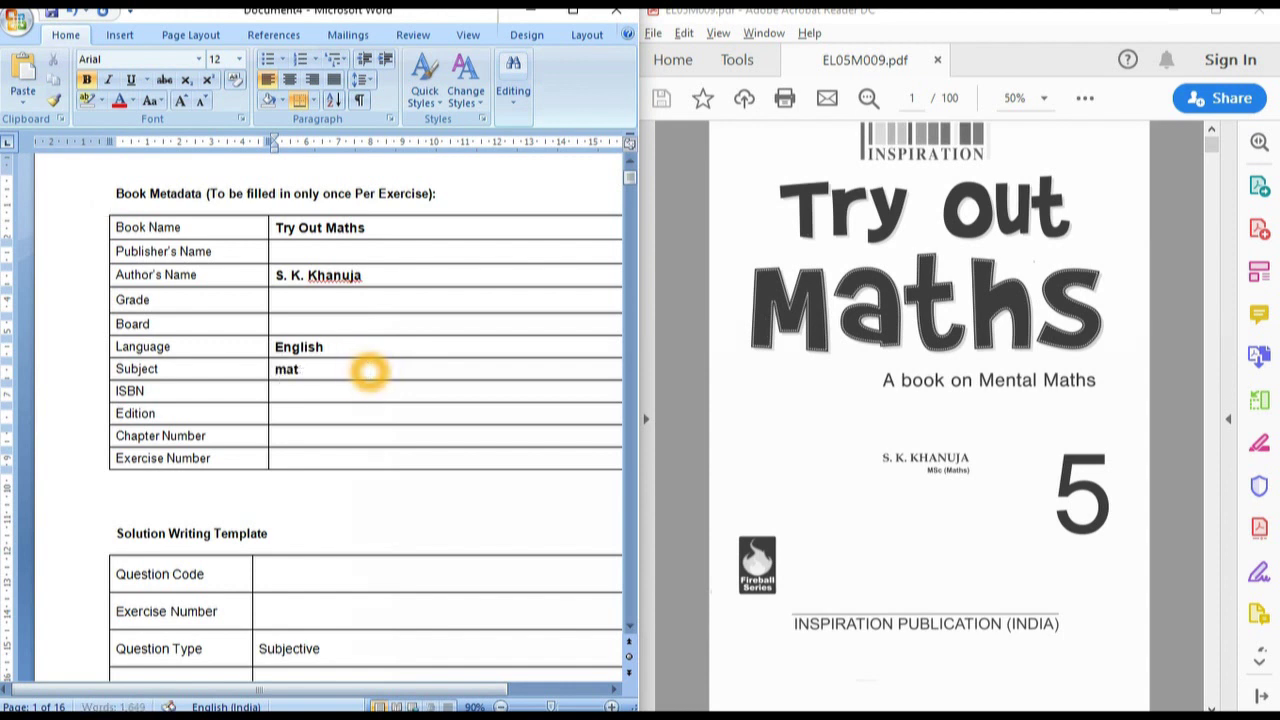
{"action": "key", "text": "BackSpace"}
{"action": "key", "text": "BackSpace"}
{"action": "key", "text": "BackSpace"}
{"action": "type", "text": "Mathem"}
{"action": "type", "text": "tics"}
{"action": "left_click", "coordinate": [363, 393]}
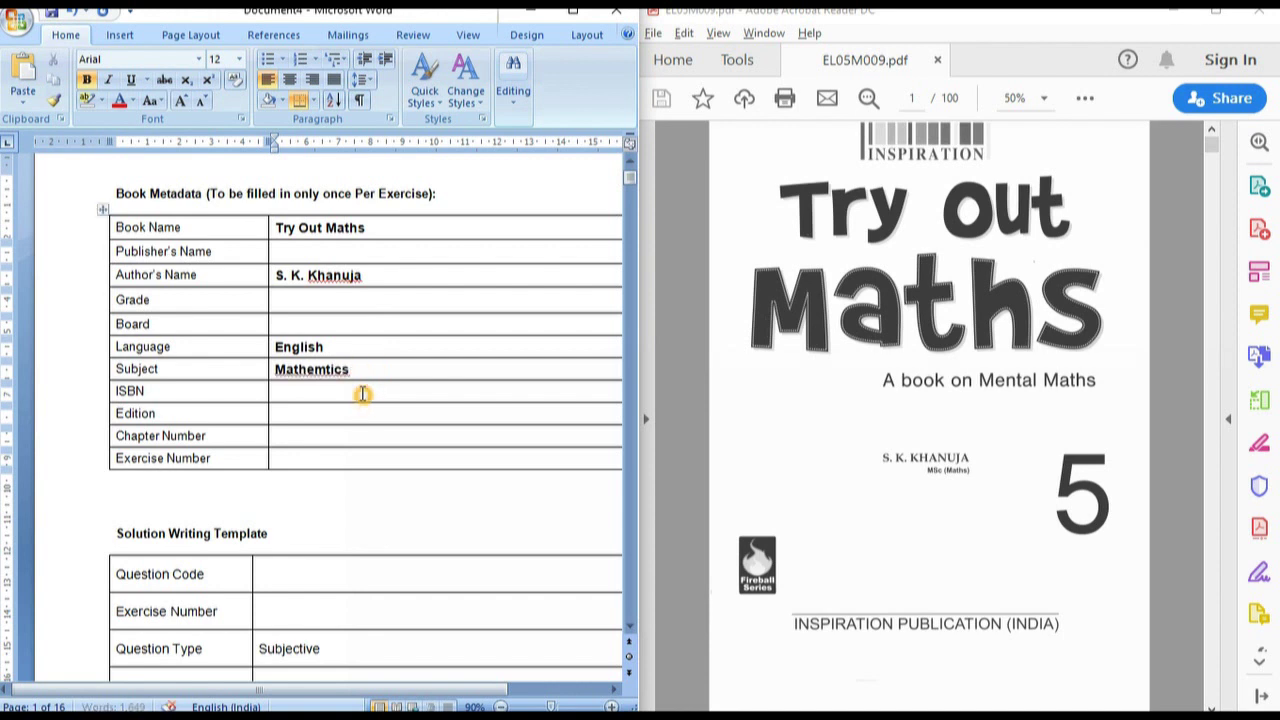
{"action": "scroll", "coordinate": [901, 521], "scroll_direction": "down", "scroll_amount": 3}
{"action": "scroll", "coordinate": [901, 521], "scroll_direction": "down", "scroll_amount": 3}
Step: Enter ISBN '978-93-' and Edition 'Latest' in the metadata table
{"action": "scroll", "coordinate": [901, 521], "scroll_direction": "down", "scroll_amount": 5}
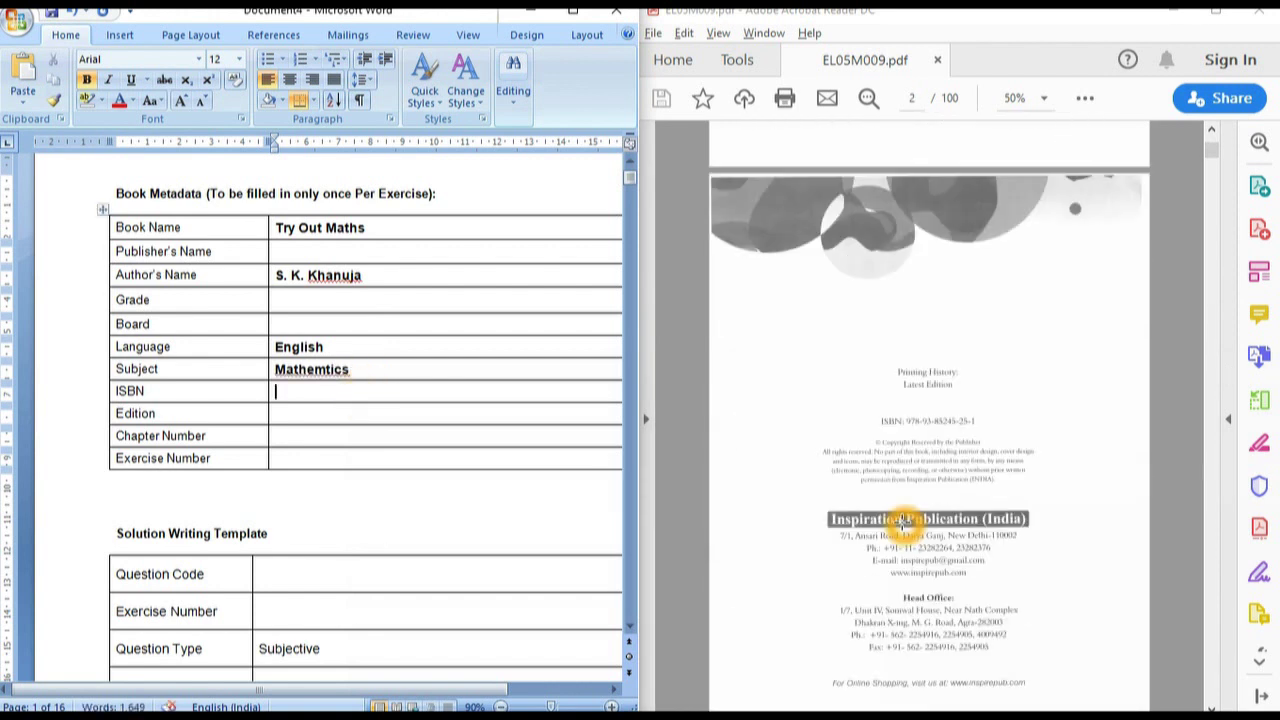
{"action": "left_click", "coordinate": [914, 431]}
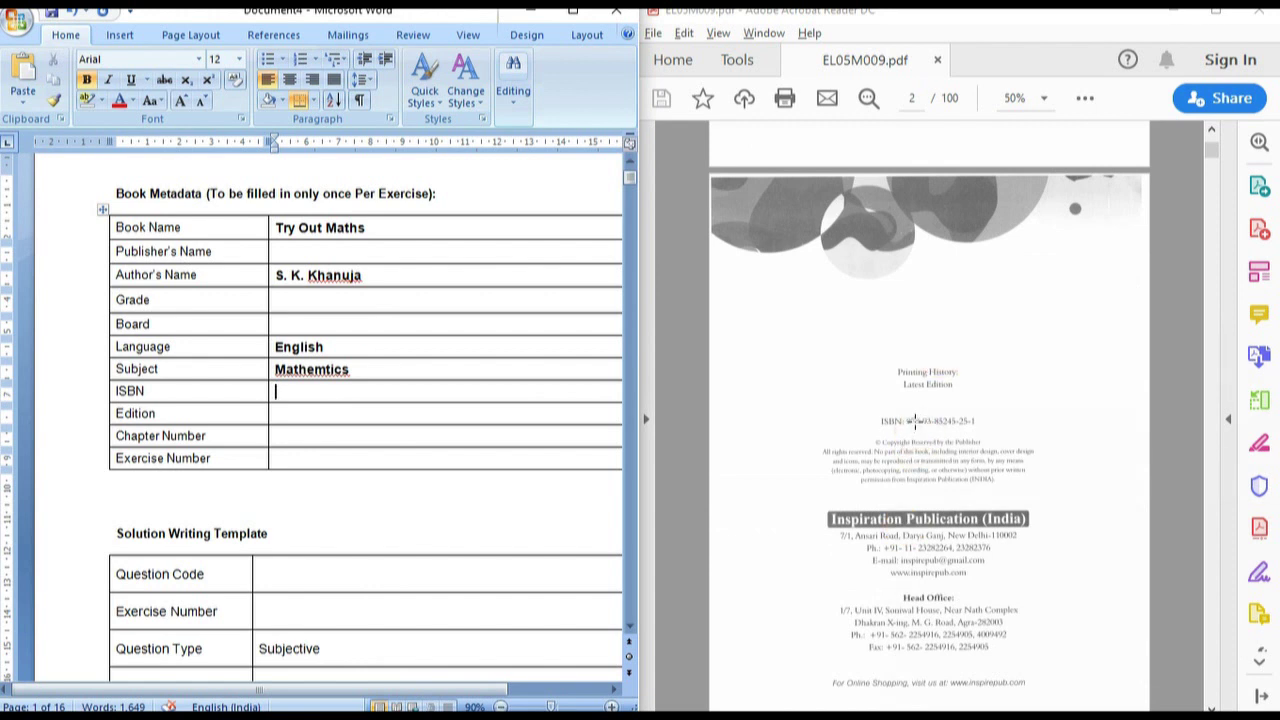
{"action": "left_click", "coordinate": [941, 508]}
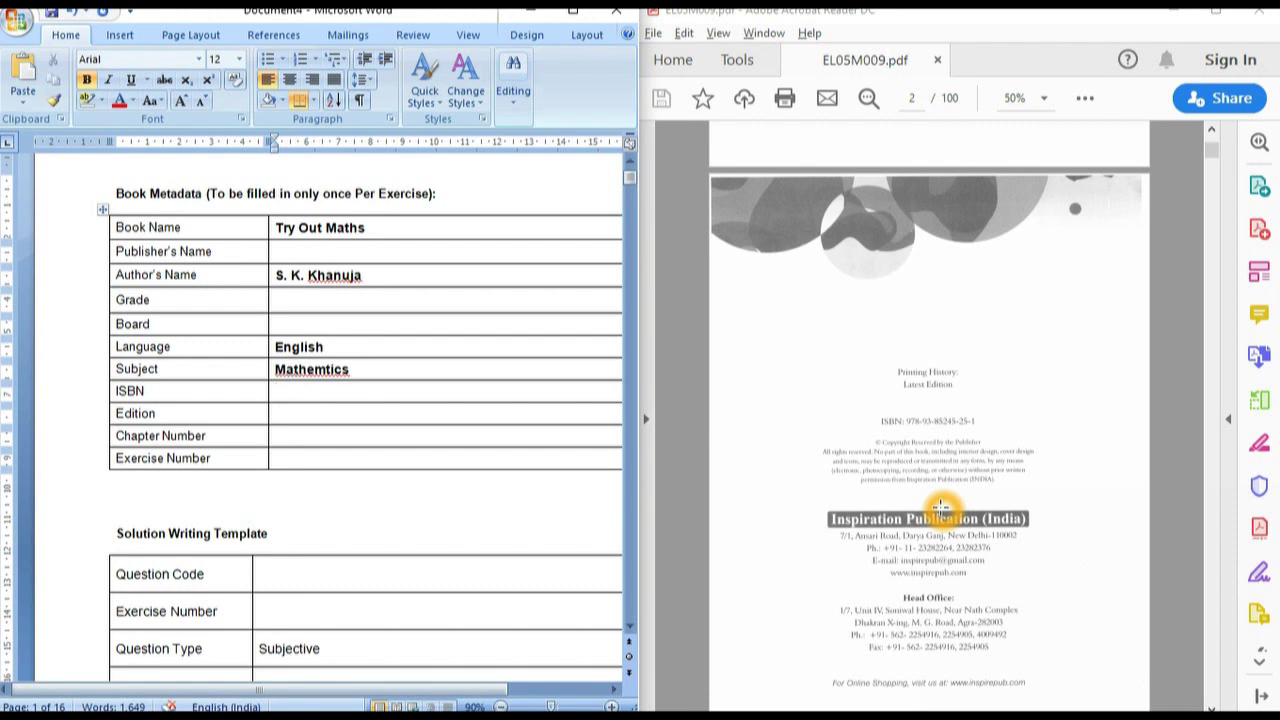
{"action": "type", "text": "9"}
{"action": "type", "text": "78-"}
{"action": "type", "text": "93"}
{"action": "type", "text": "-"}
{"action": "left_click", "coordinate": [490, 418]}
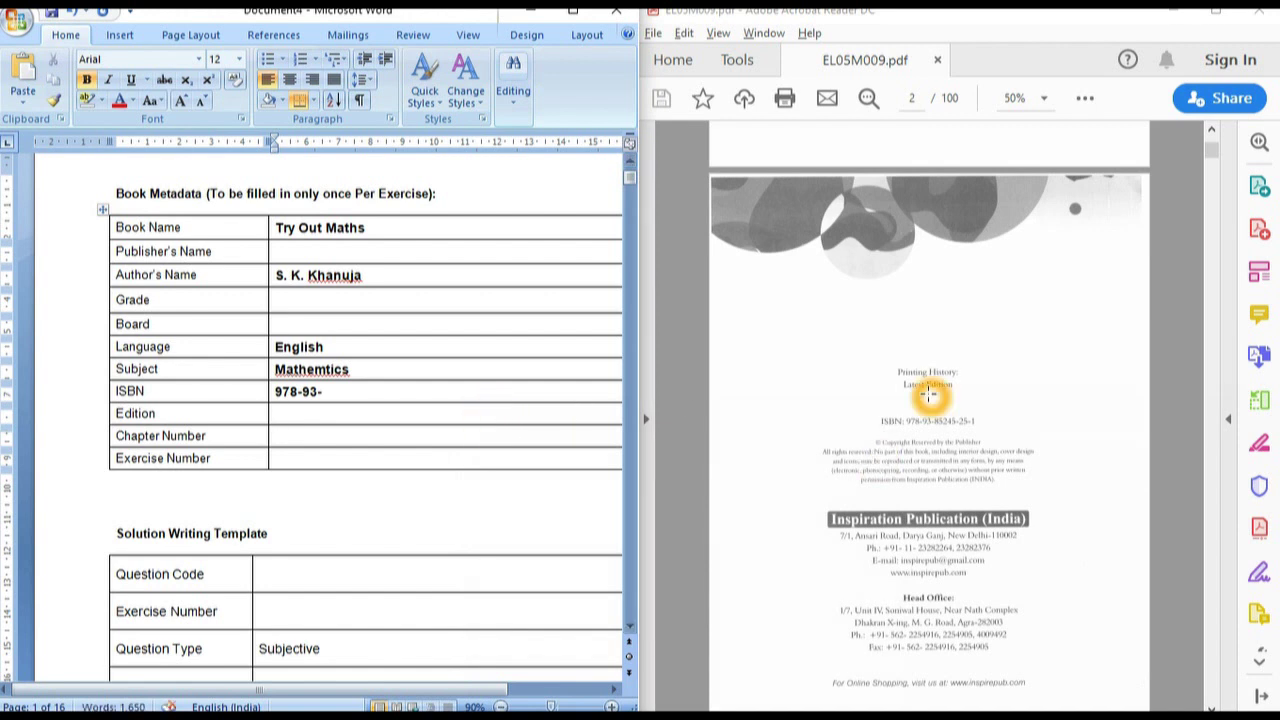
{"action": "left_click", "coordinate": [639, 615]}
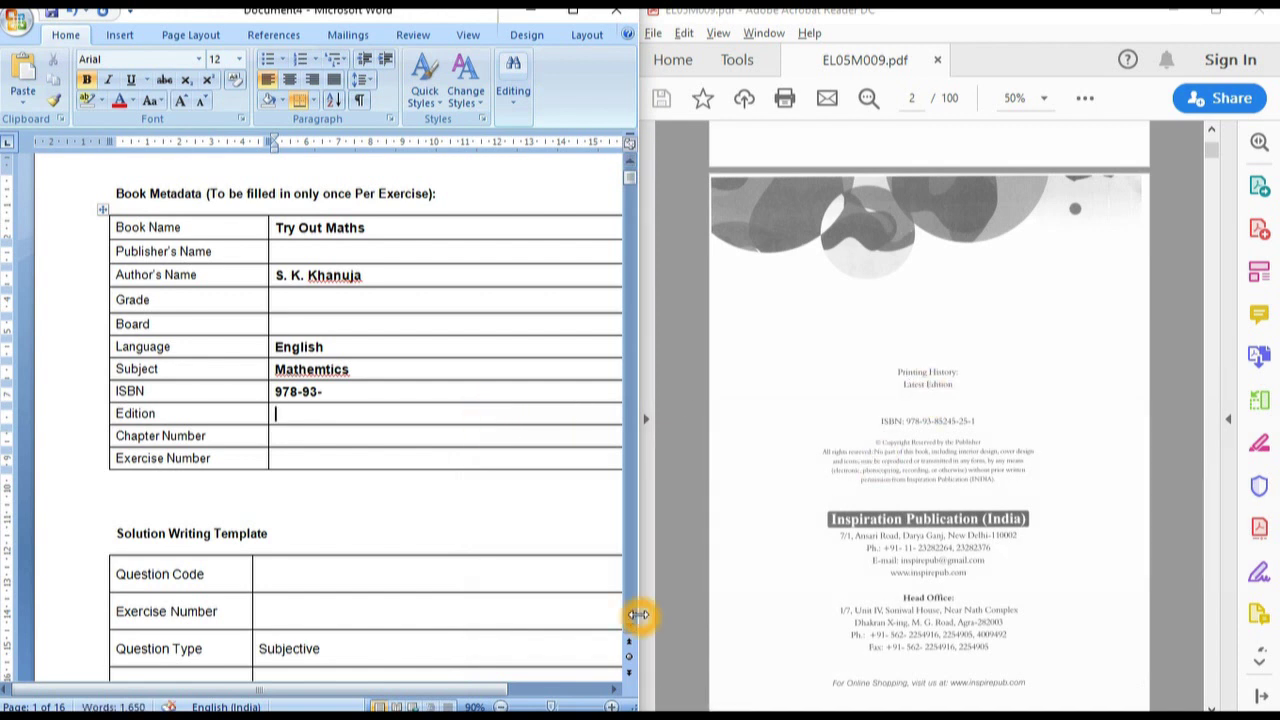
{"action": "type", "text": "k"}
{"action": "key", "text": "BackSpace"}
{"action": "type", "text": "Lat"}
{"action": "type", "text": "est"}
Step: Set Chapter Number to 1 and Exercise Number to 1
{"action": "left_click", "coordinate": [321, 435]}
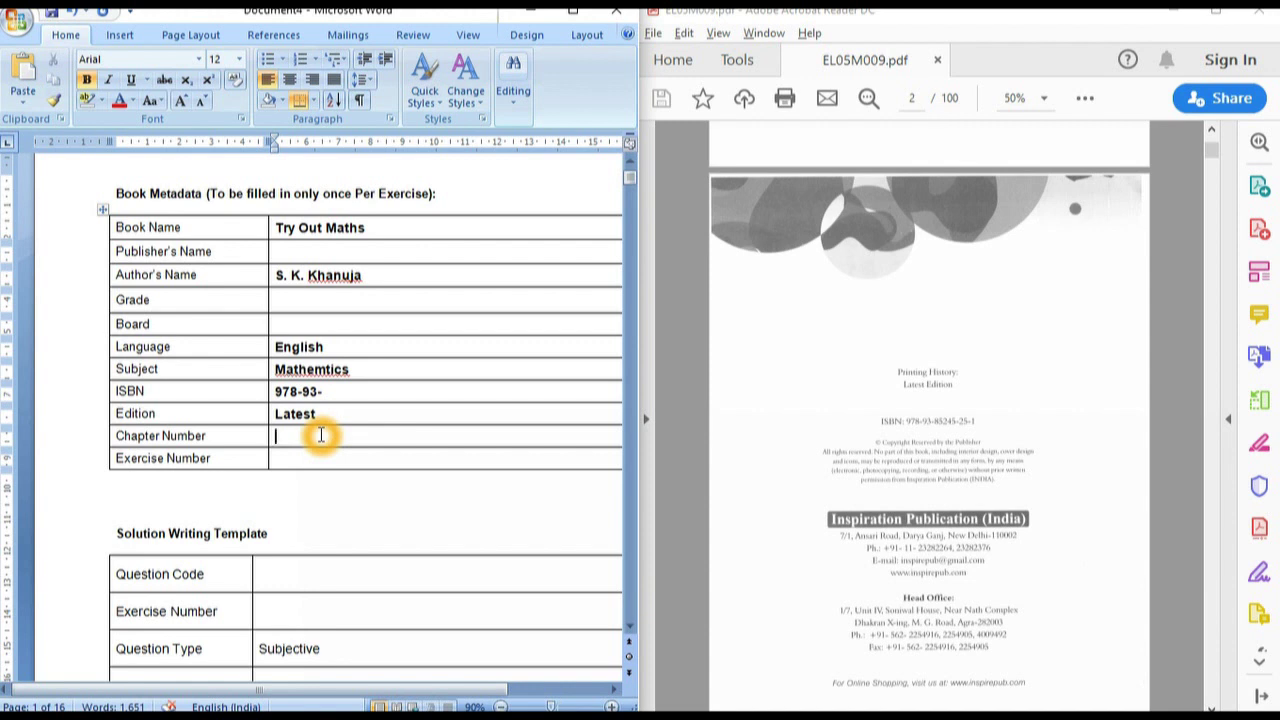
{"action": "type", "text": "1"}
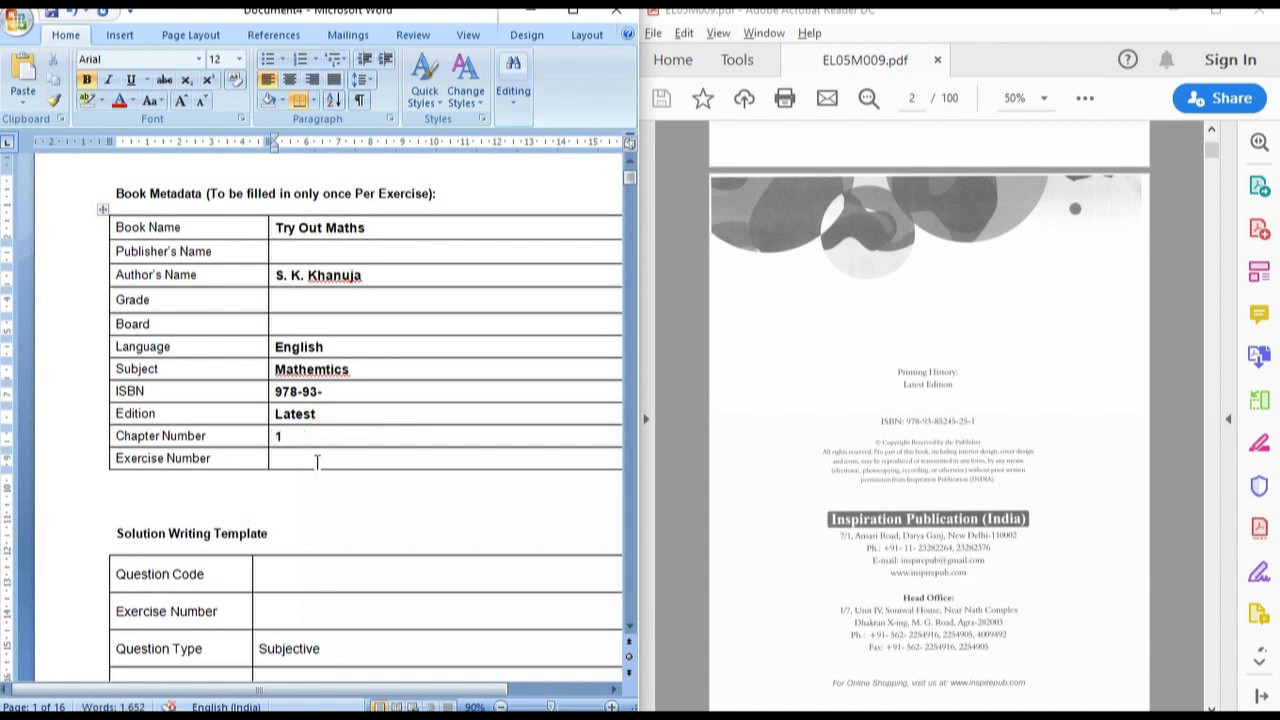
{"action": "left_click", "coordinate": [316, 459]}
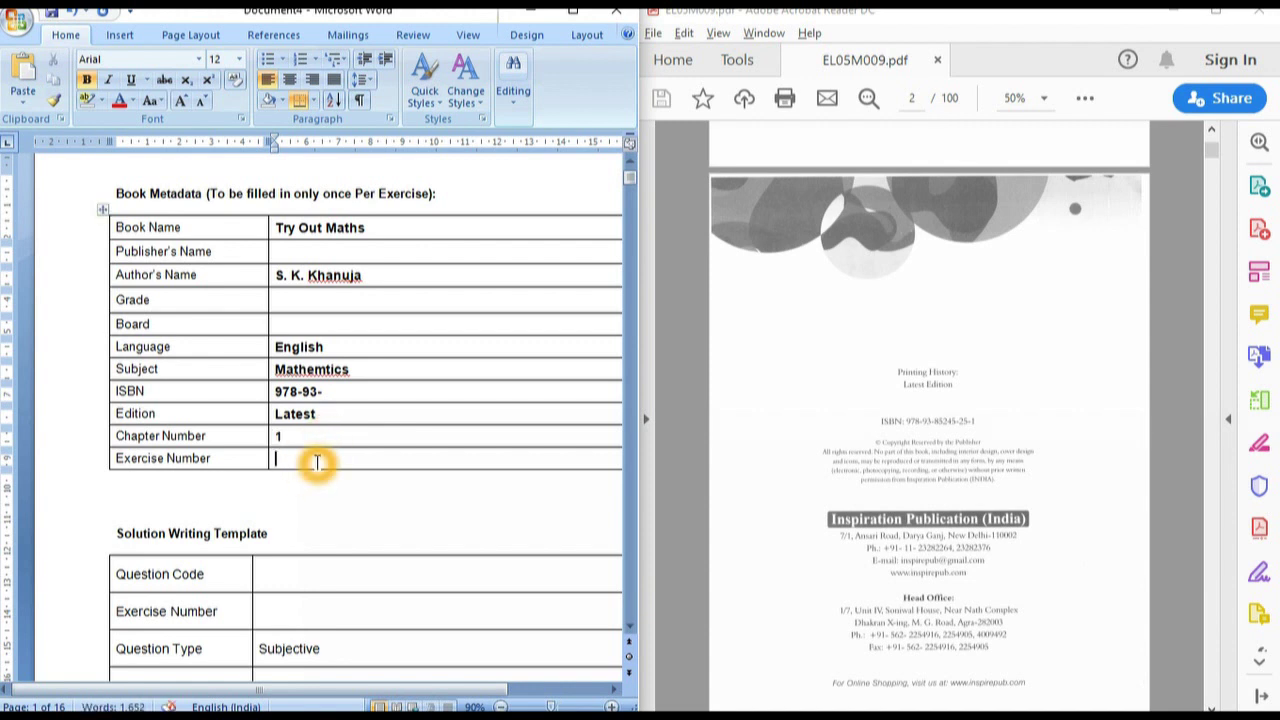
{"action": "type", "text": "2"}
{"action": "key", "text": "BackSpace"}
{"action": "left_click", "coordinate": [317, 190]}
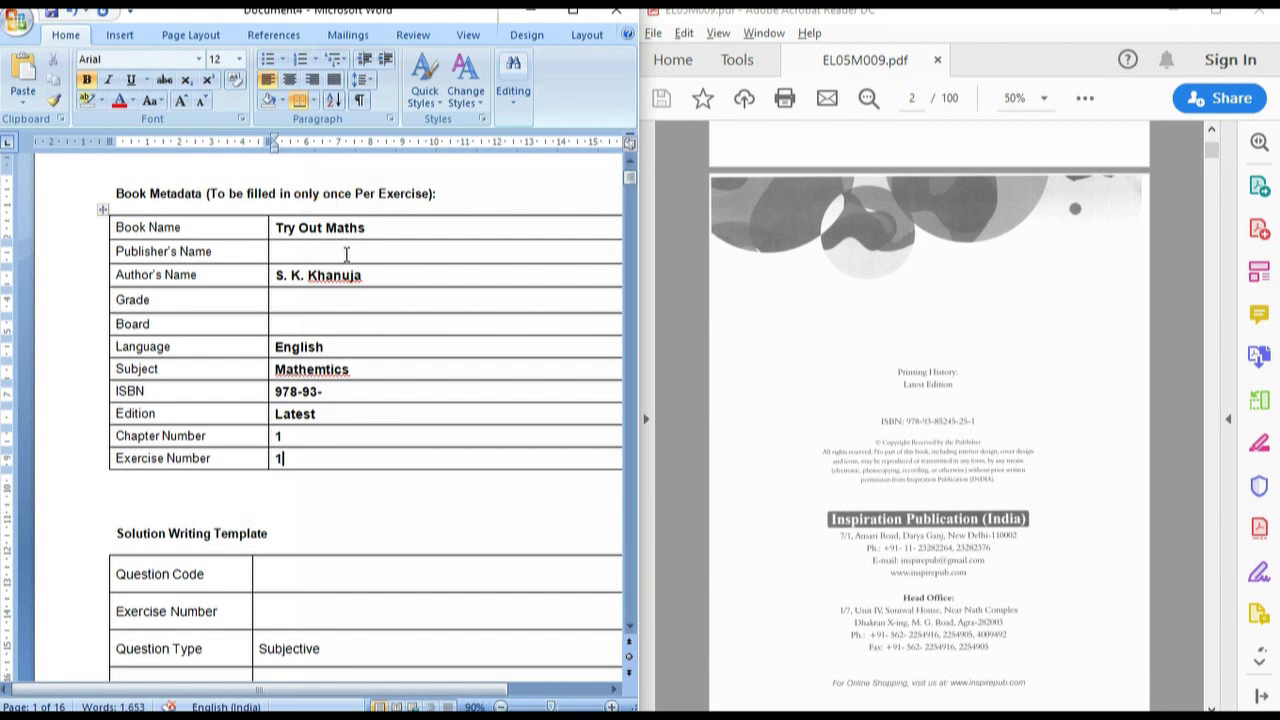
{"action": "left_click", "coordinate": [377, 325]}
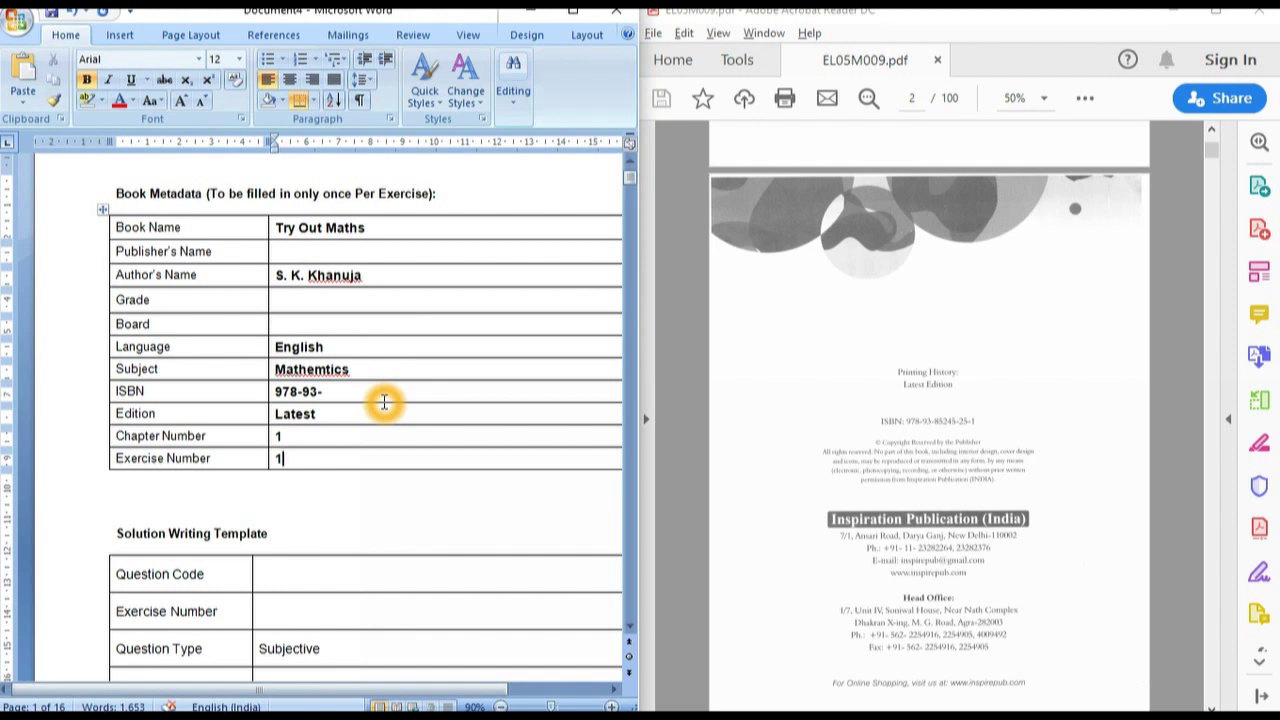
{"action": "scroll", "coordinate": [385, 407], "scroll_direction": "down", "scroll_amount": 2}
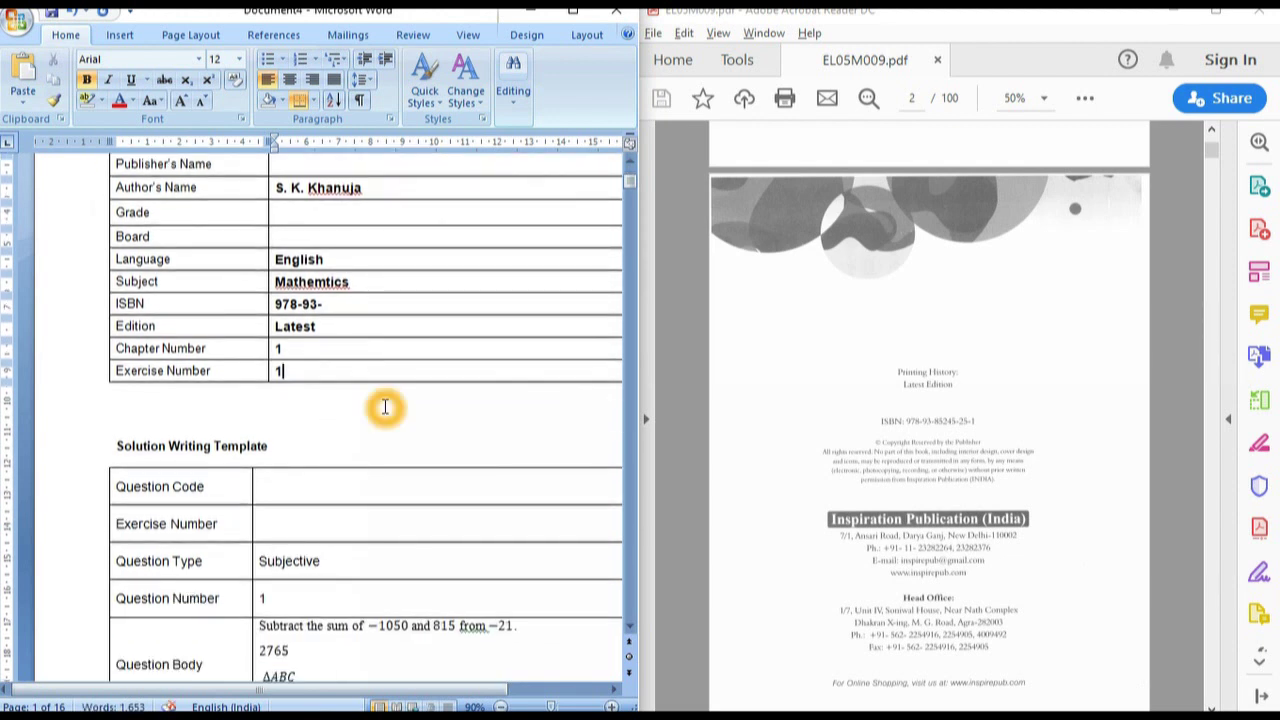
{"action": "scroll", "coordinate": [385, 407], "scroll_direction": "down", "scroll_amount": 3}
{"action": "scroll", "coordinate": [385, 407], "scroll_direction": "down", "scroll_amount": 2}
Step: Enter Question Code 'NA' and Exercise Number 1 in the solution template table
{"action": "scroll", "coordinate": [385, 407], "scroll_direction": "down", "scroll_amount": 1}
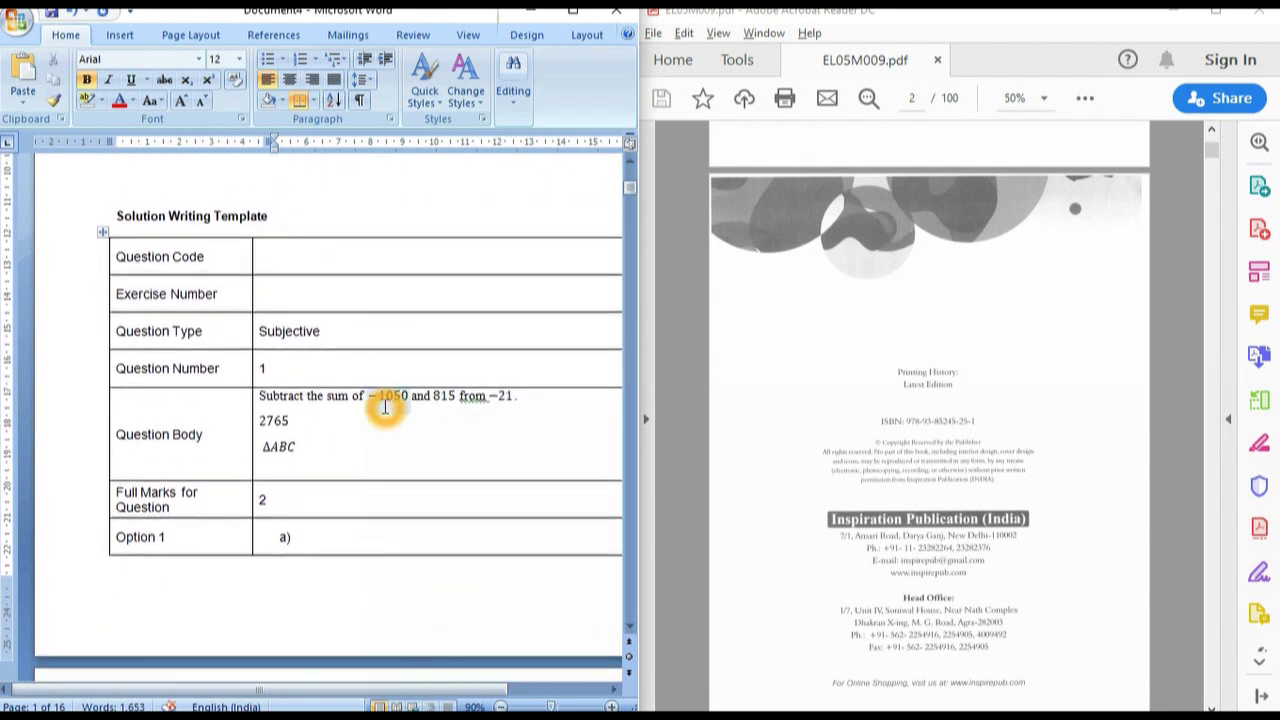
{"action": "scroll", "coordinate": [385, 407], "scroll_direction": "down", "scroll_amount": 1}
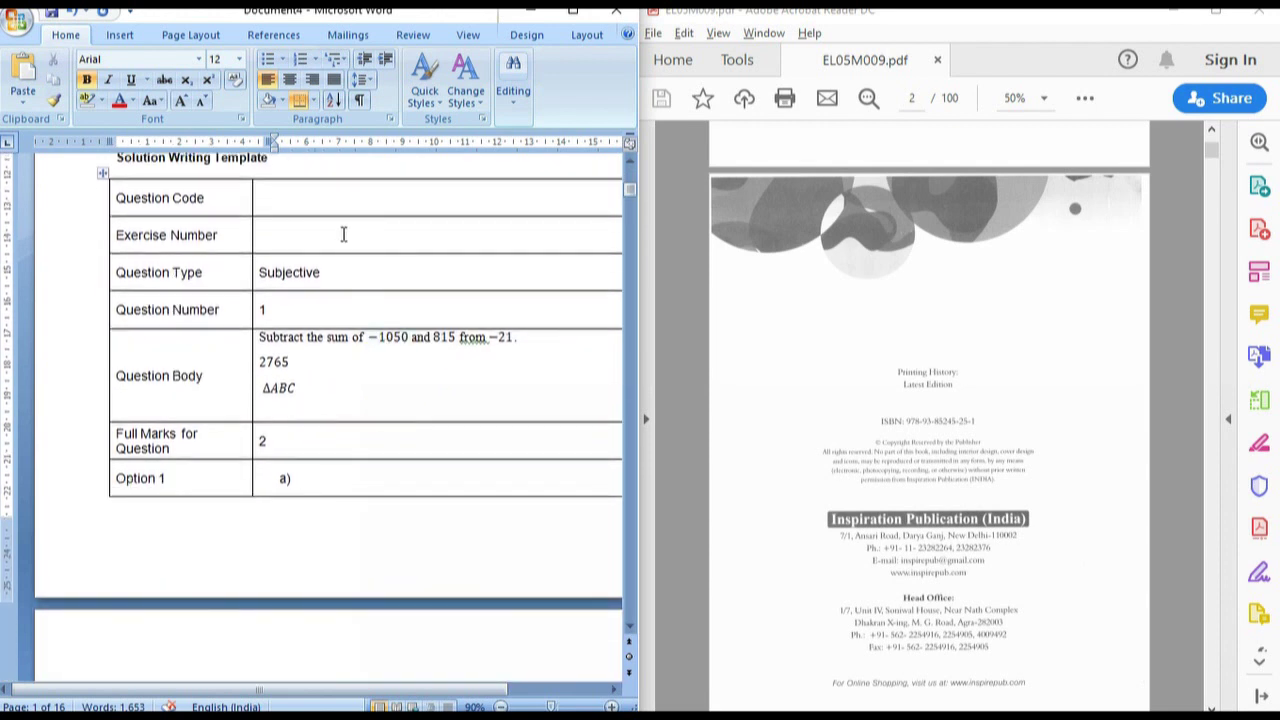
{"action": "left_click", "coordinate": [303, 197]}
{"action": "type", "text": "nA"}
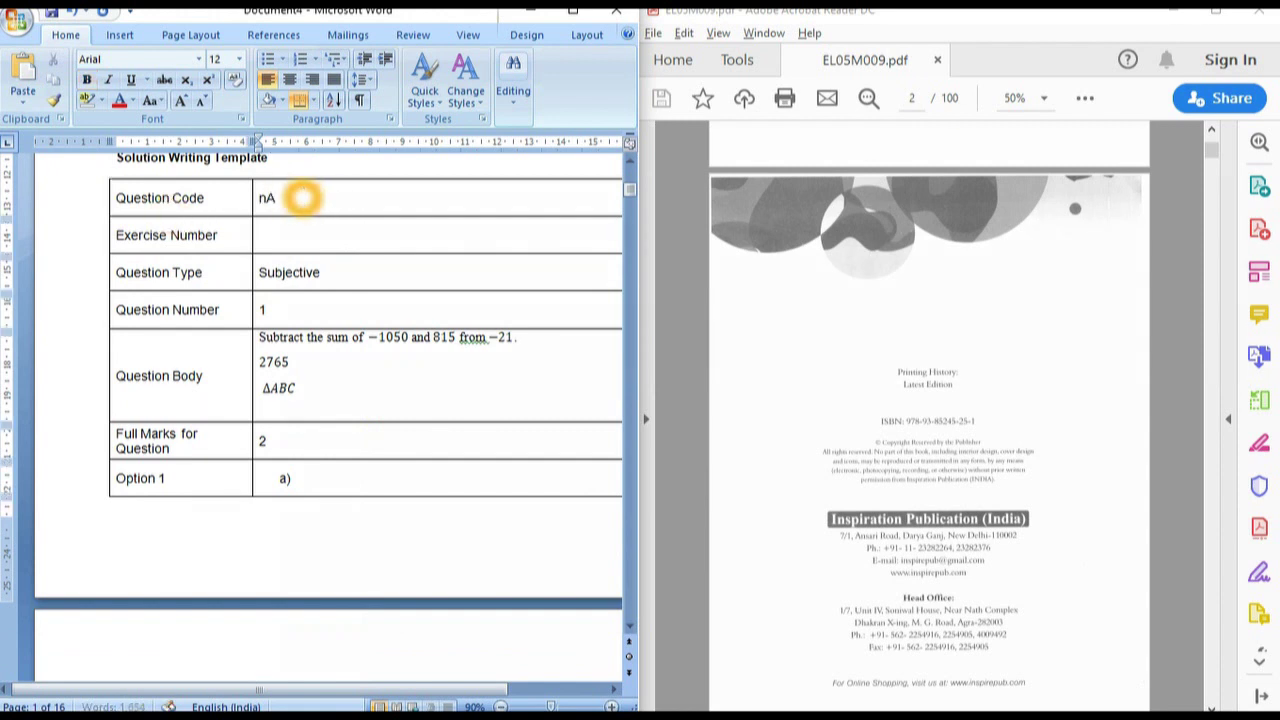
{"action": "key", "text": "BackSpace"}
{"action": "key", "text": "BackSpace"}
{"action": "type", "text": "NA"}
{"action": "left_click", "coordinate": [285, 235]}
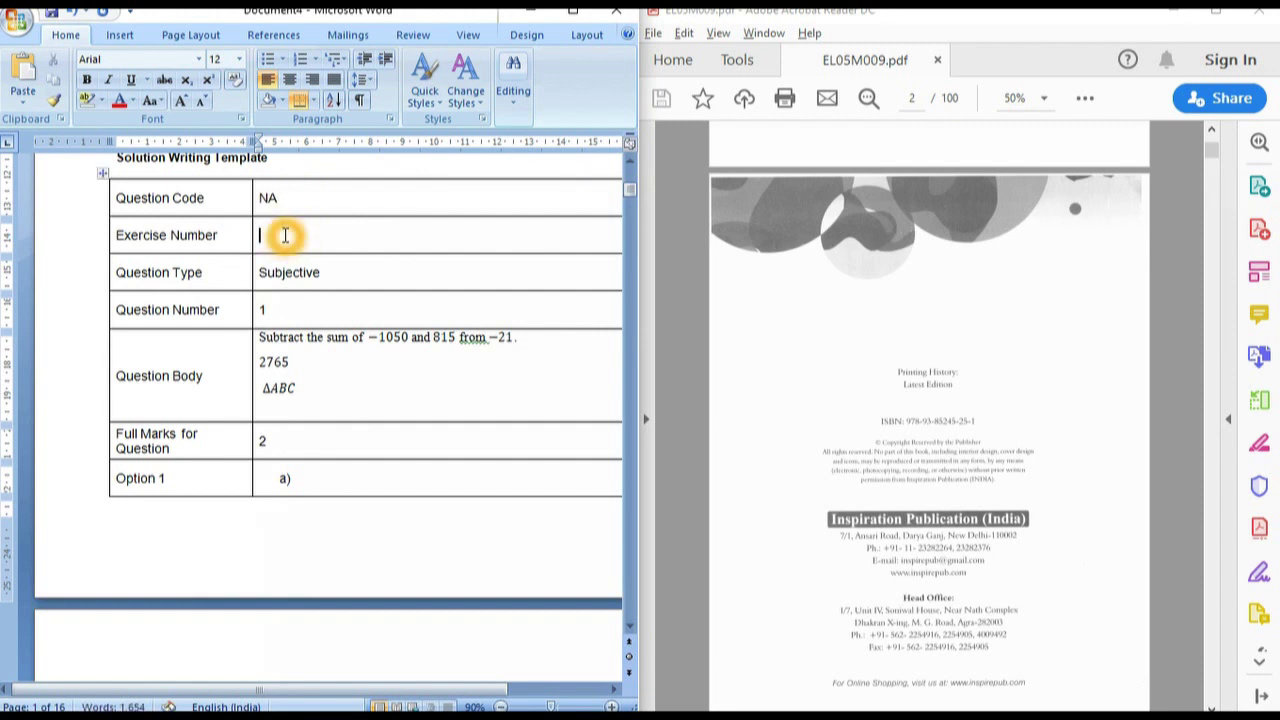
{"action": "type", "text": "1"}
{"action": "left_click", "coordinate": [296, 273]}
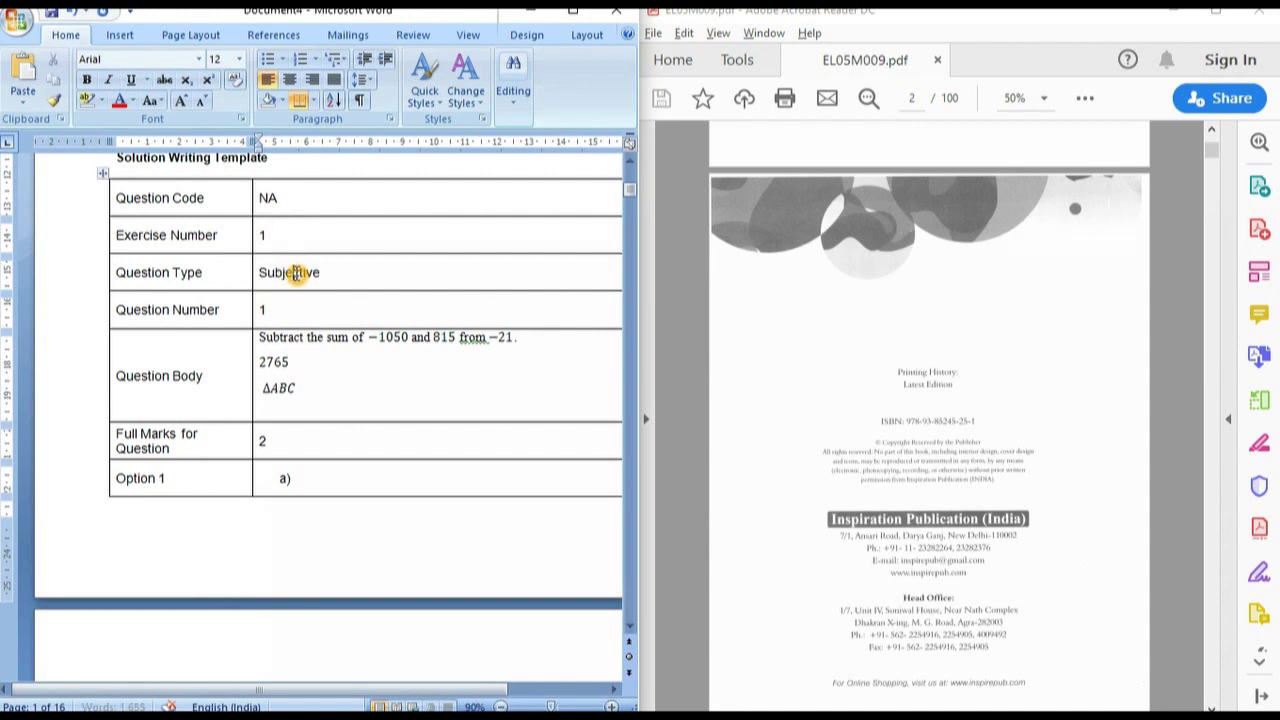
{"action": "left_click", "coordinate": [421, 306]}
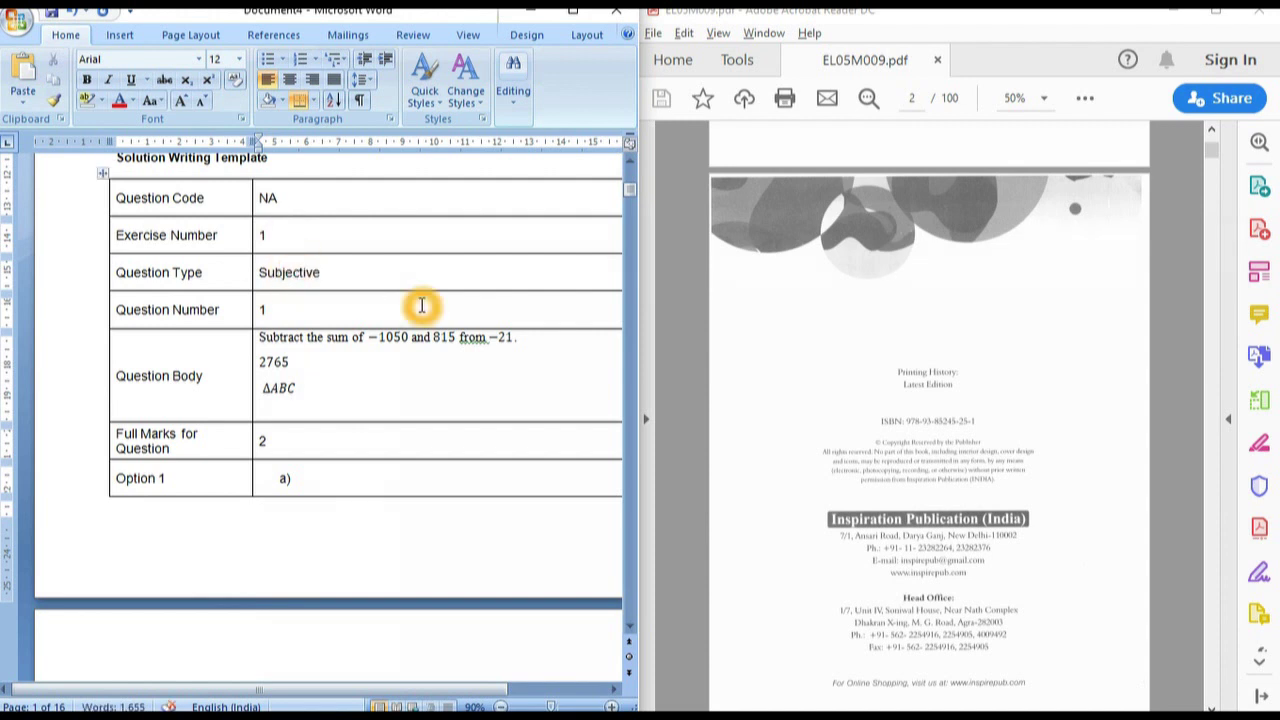
{"action": "key", "text": "alt+Tab"}
Step: Switch to Mathematics_Assignment_(6-10) and scroll through its Subjective questions
{"action": "key", "text": "alt+Tab"}
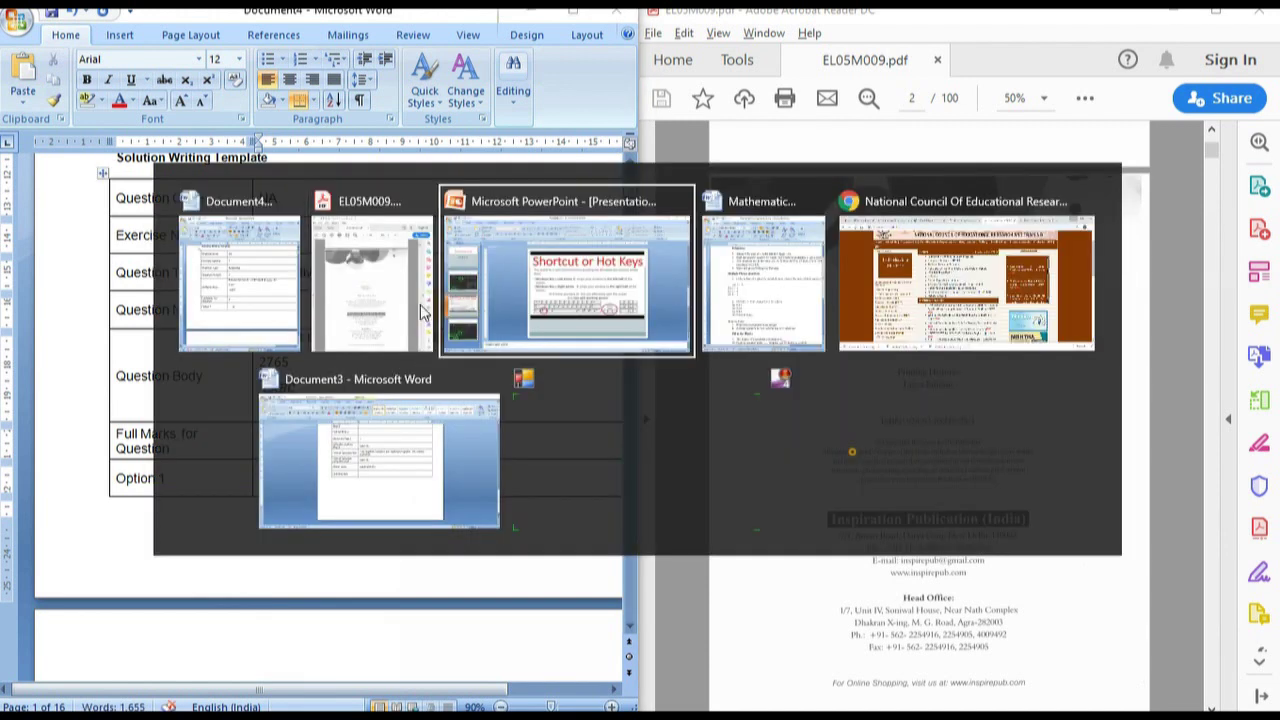
{"action": "key", "text": "alt+Tab"}
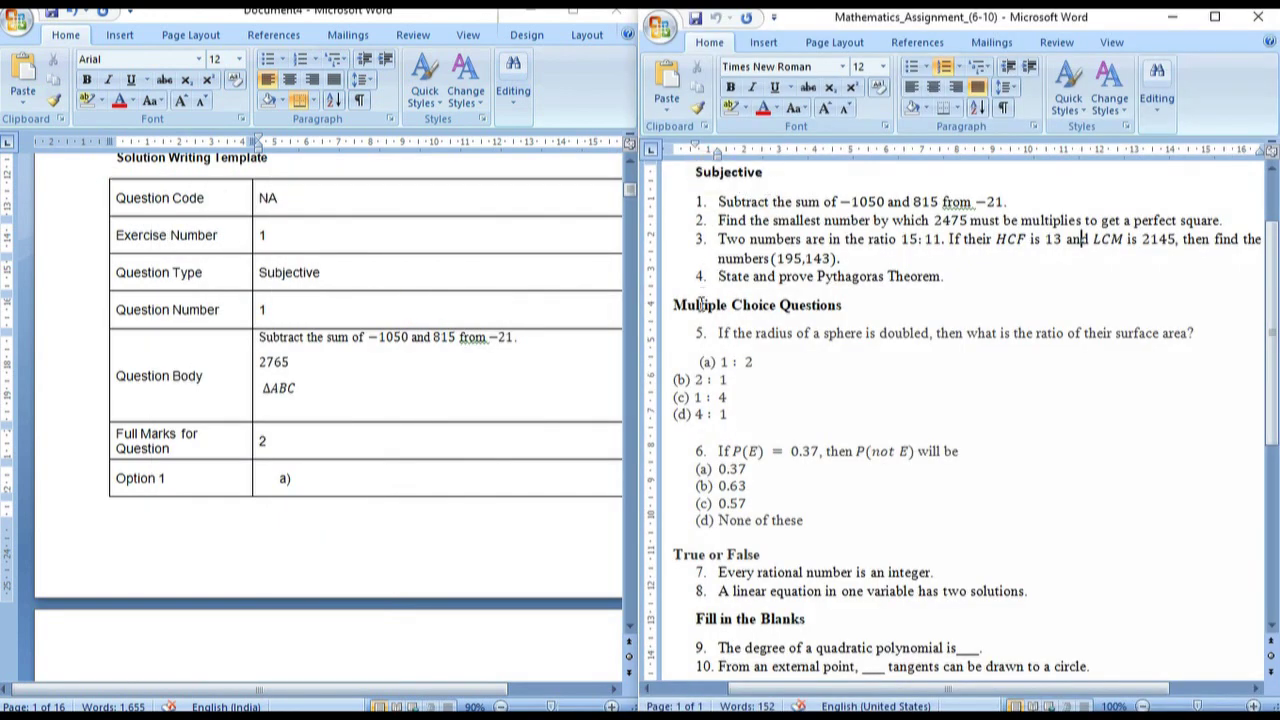
{"action": "scroll", "coordinate": [731, 481], "scroll_direction": "down", "scroll_amount": 4}
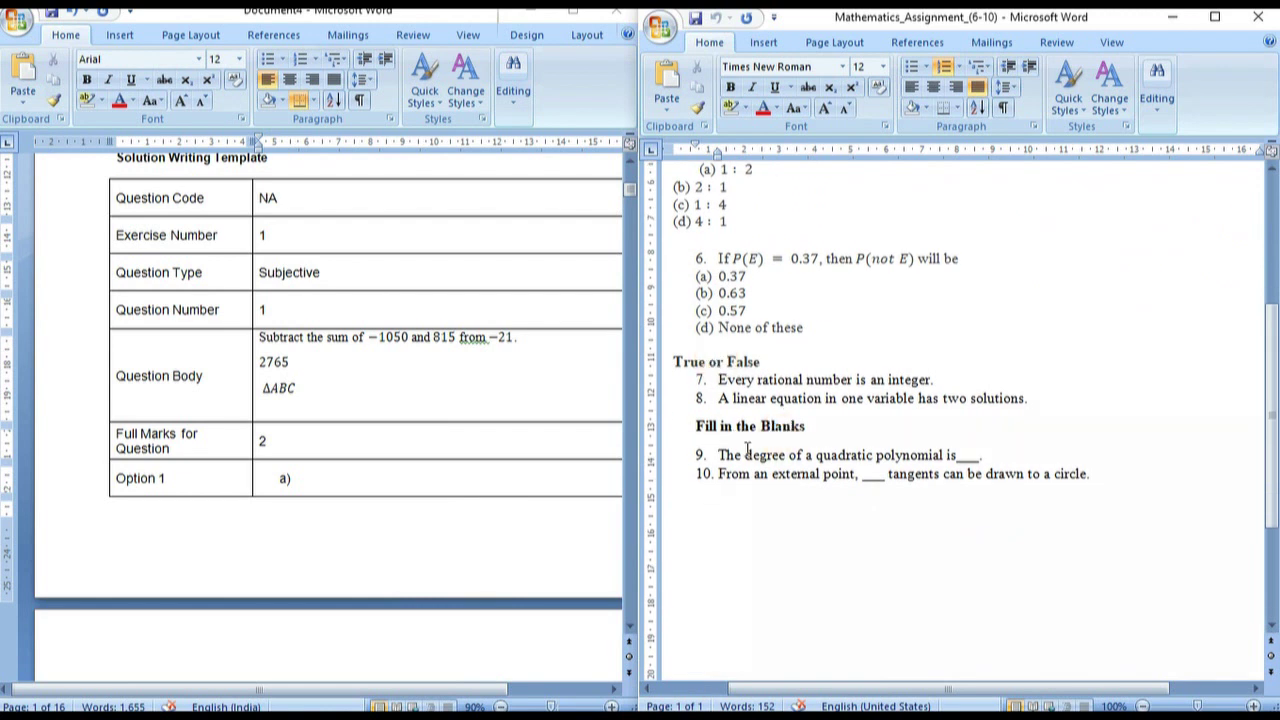
{"action": "left_click", "coordinate": [532, 441]}
{"action": "scroll", "coordinate": [532, 441], "scroll_direction": "up", "scroll_amount": 3}
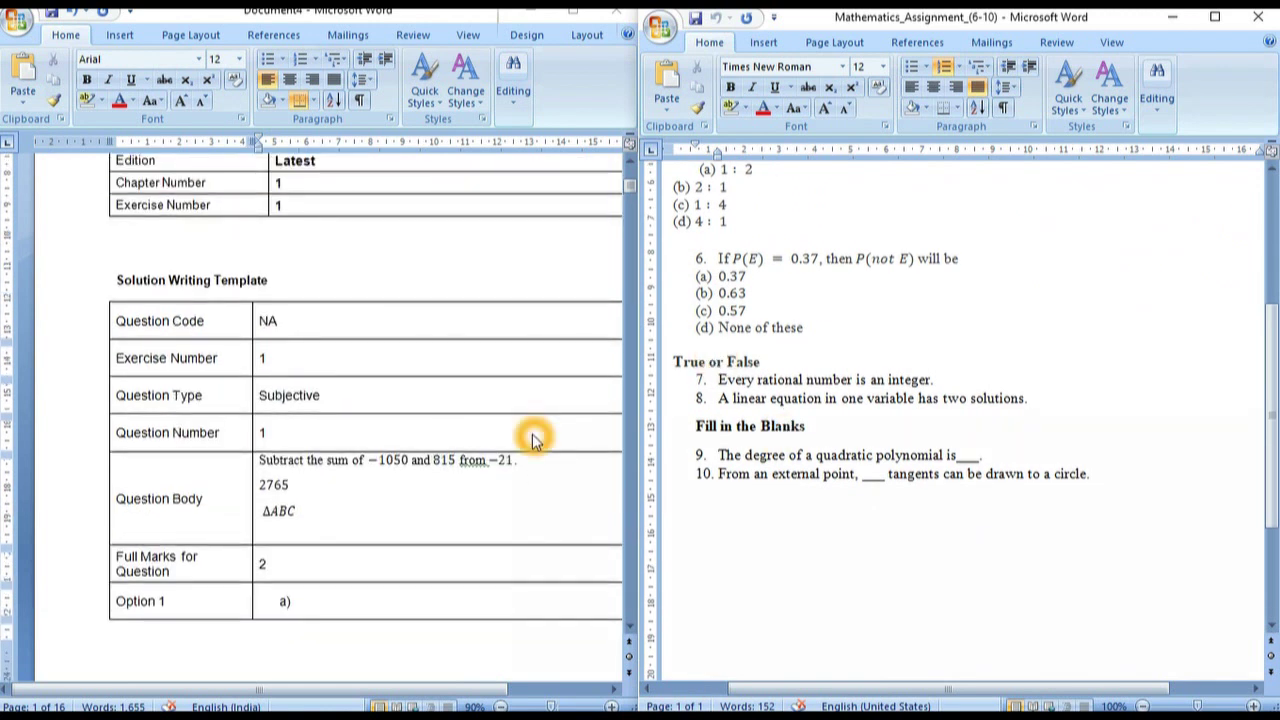
Step: Check the template's Question Type and Number cells, then select the ΔABC sample equation
{"action": "left_click", "coordinate": [320, 405]}
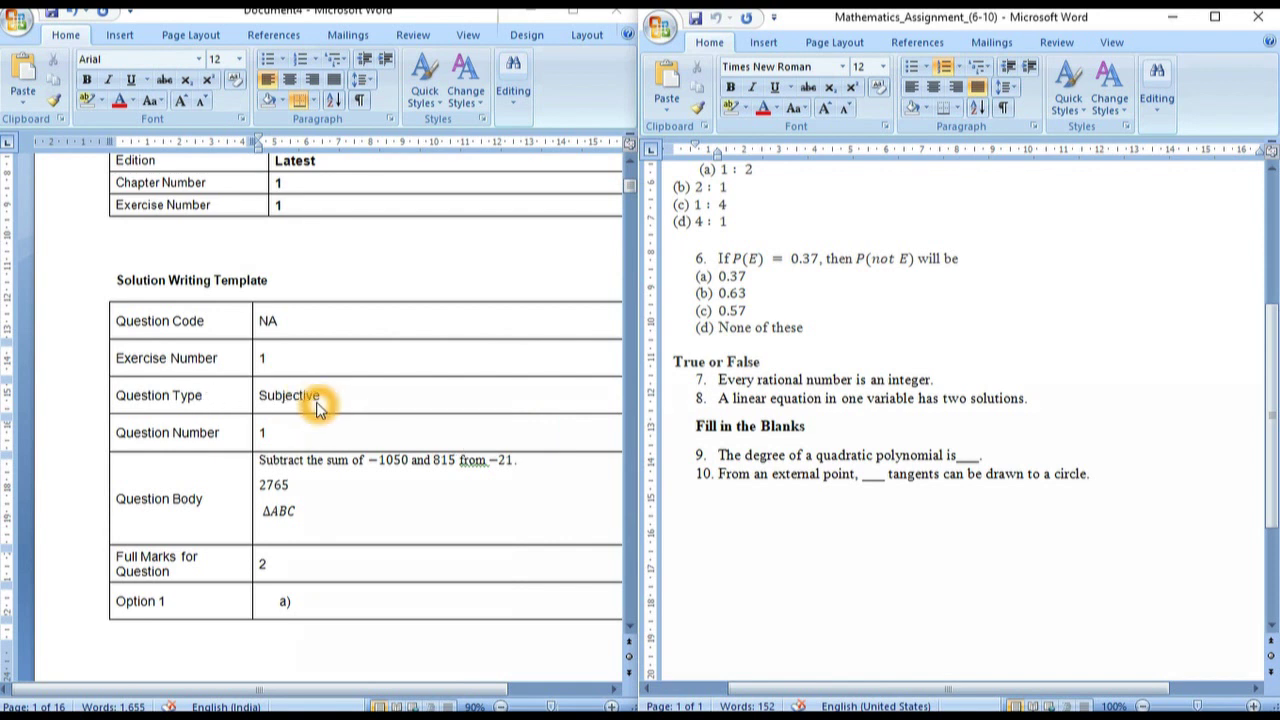
{"action": "left_click", "coordinate": [258, 449]}
{"action": "left_click", "coordinate": [298, 437]}
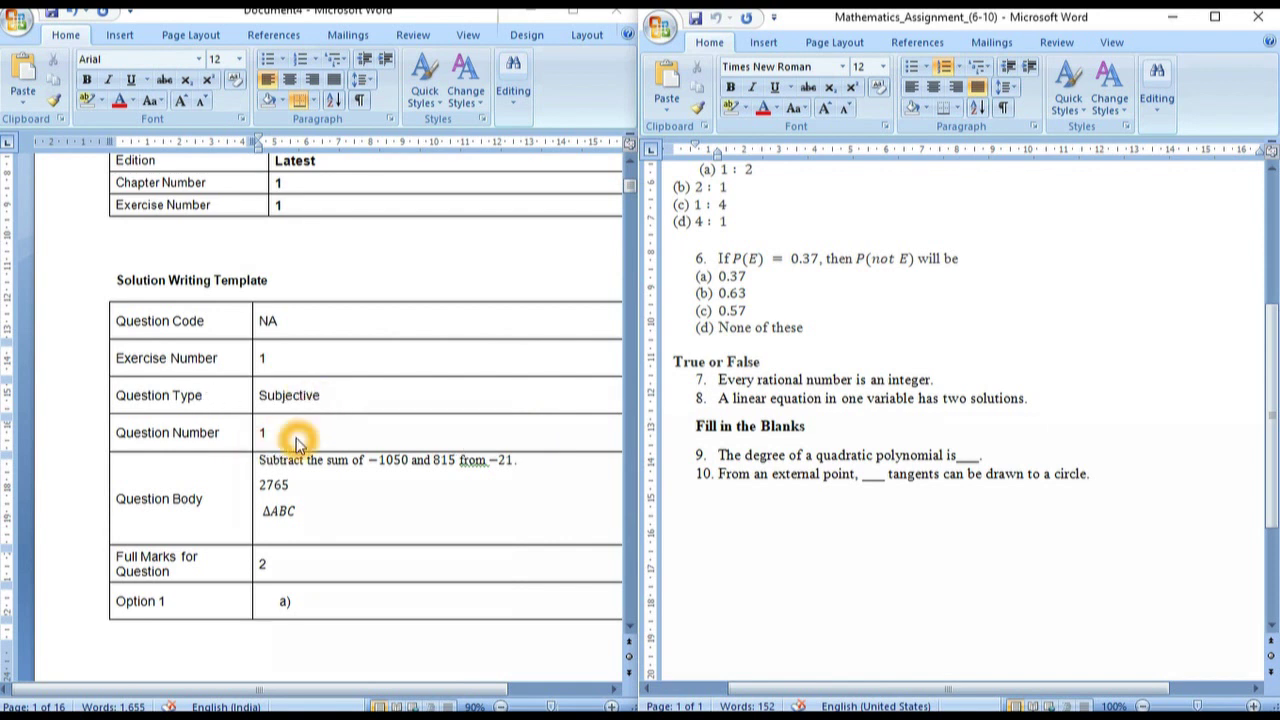
{"action": "left_click", "coordinate": [297, 437]}
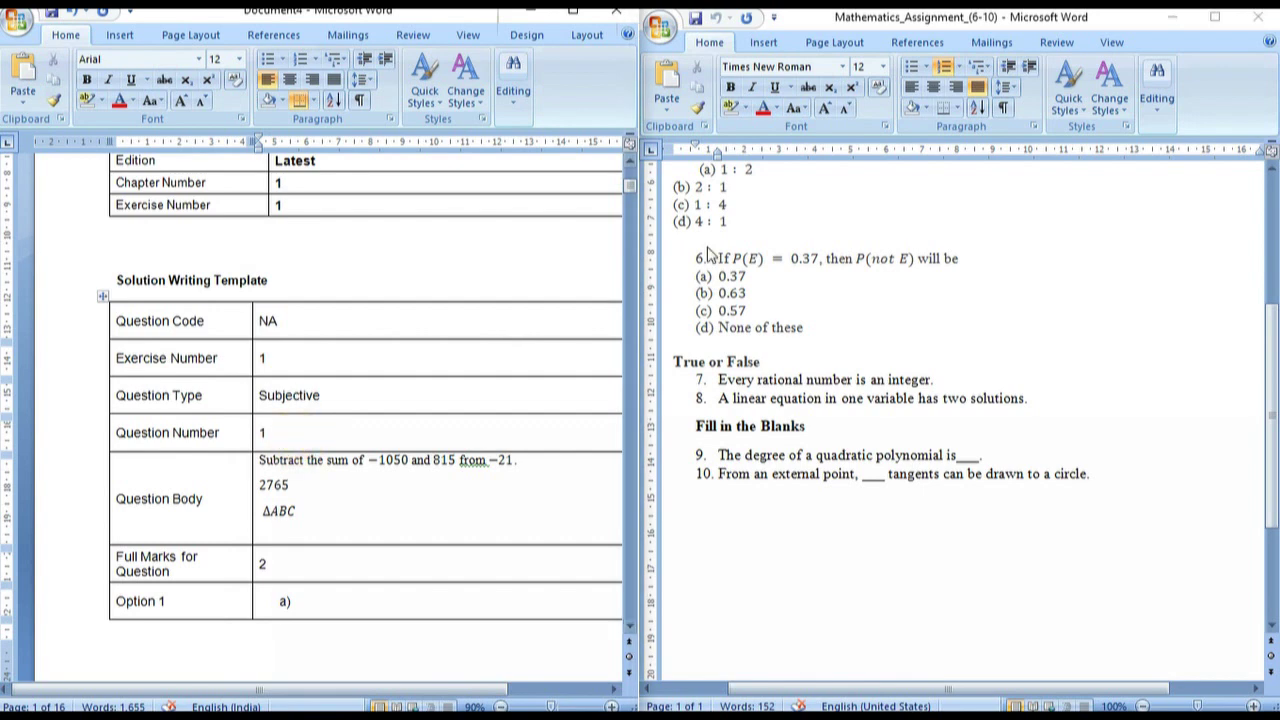
{"action": "scroll", "coordinate": [778, 340], "scroll_direction": "up", "scroll_amount": 5}
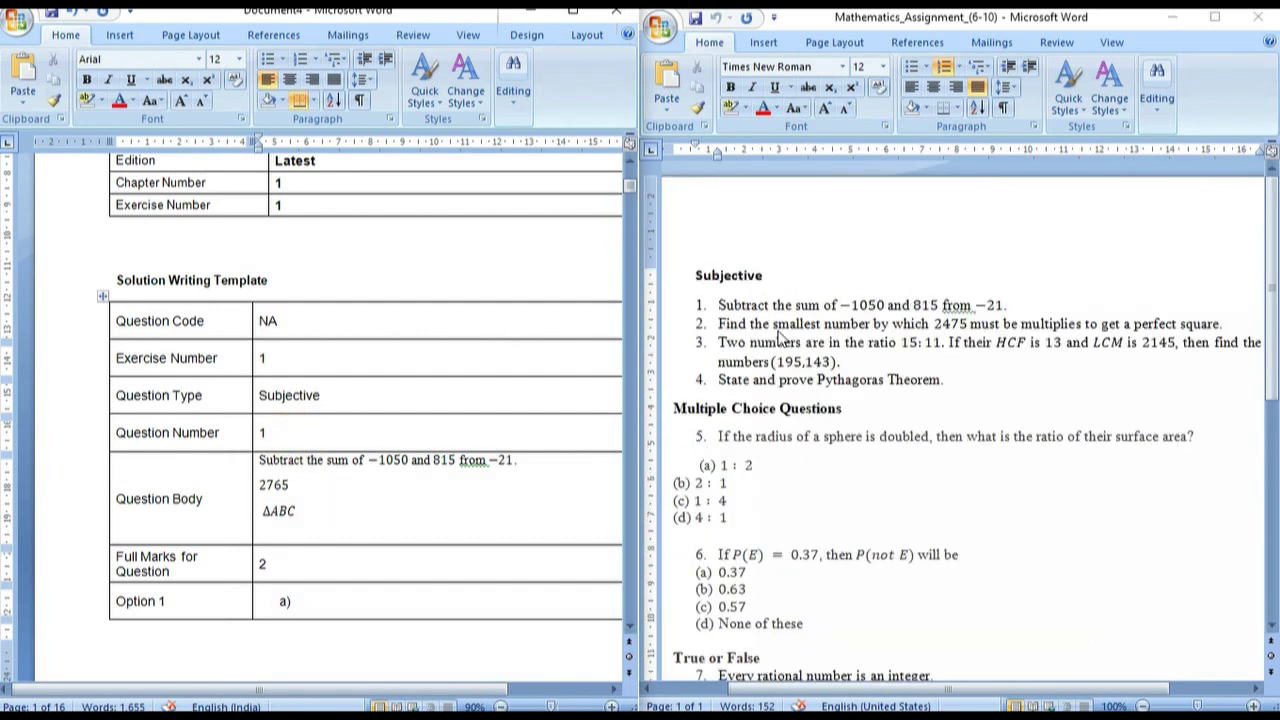
{"action": "left_click", "coordinate": [338, 395]}
{"action": "scroll", "coordinate": [338, 395], "scroll_direction": "down", "scroll_amount": 1}
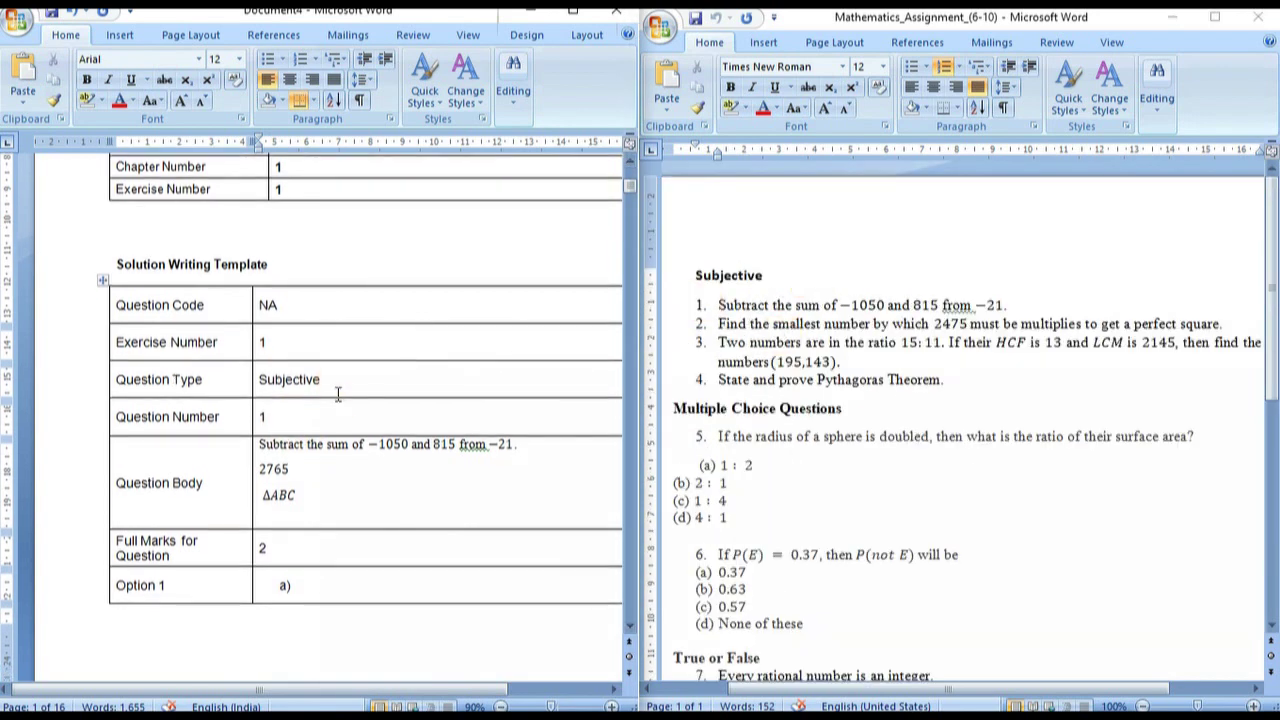
{"action": "left_click", "coordinate": [304, 507]}
Step: Delete the 2765 and ΔABC sample lines and the empty line below the question
{"action": "left_click_drag", "start_coordinate": [304, 507], "coordinate": [262, 468]}
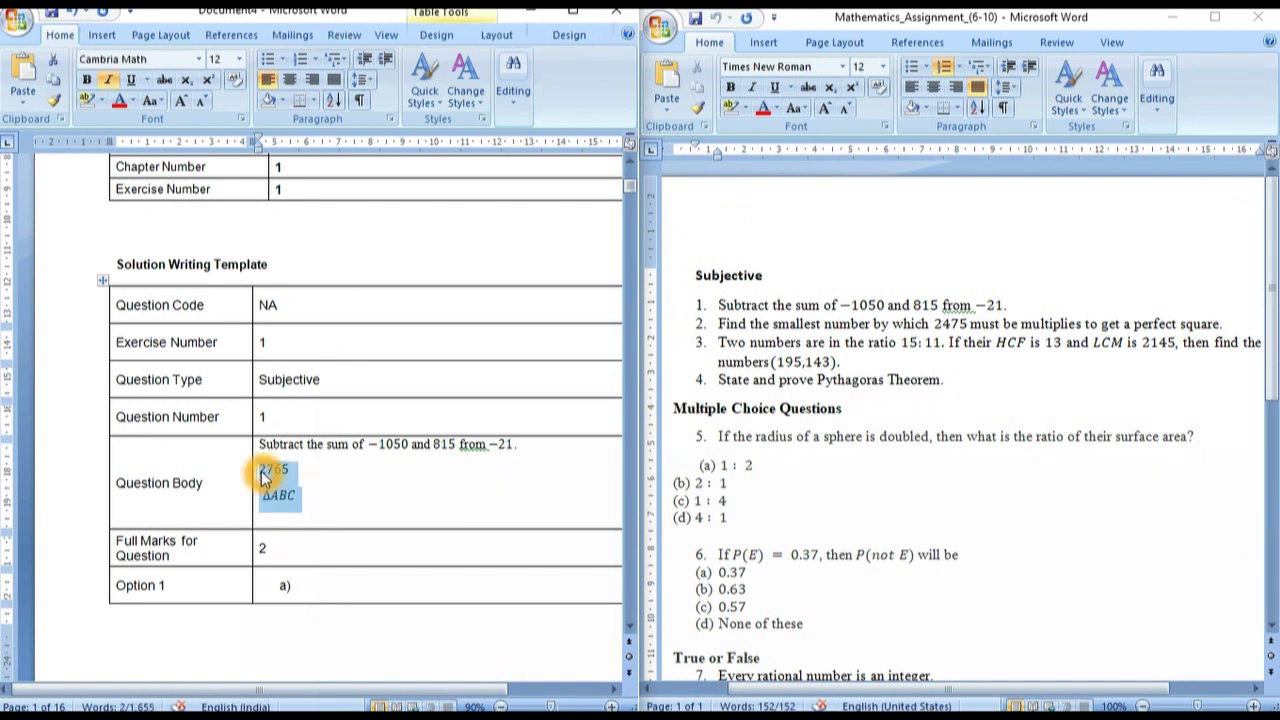
{"action": "key", "text": "Delete"}
{"action": "key", "text": "BackSpace"}
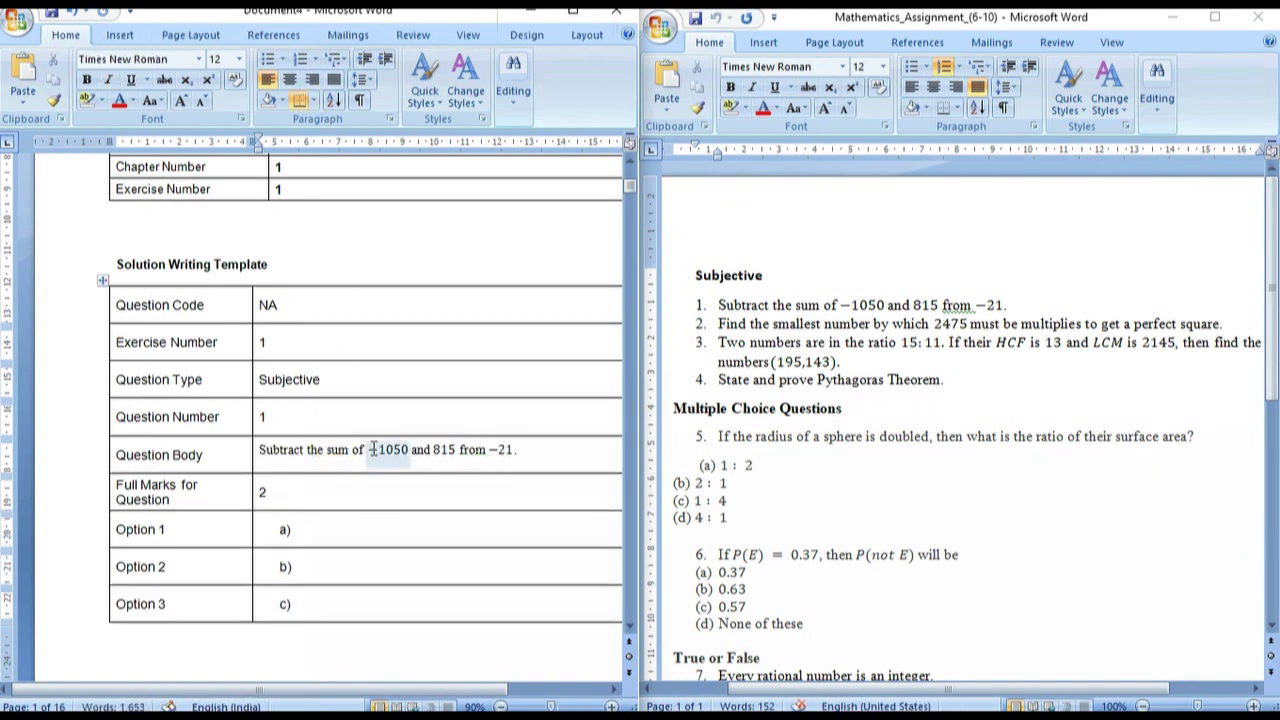
{"action": "left_click", "coordinate": [306, 449]}
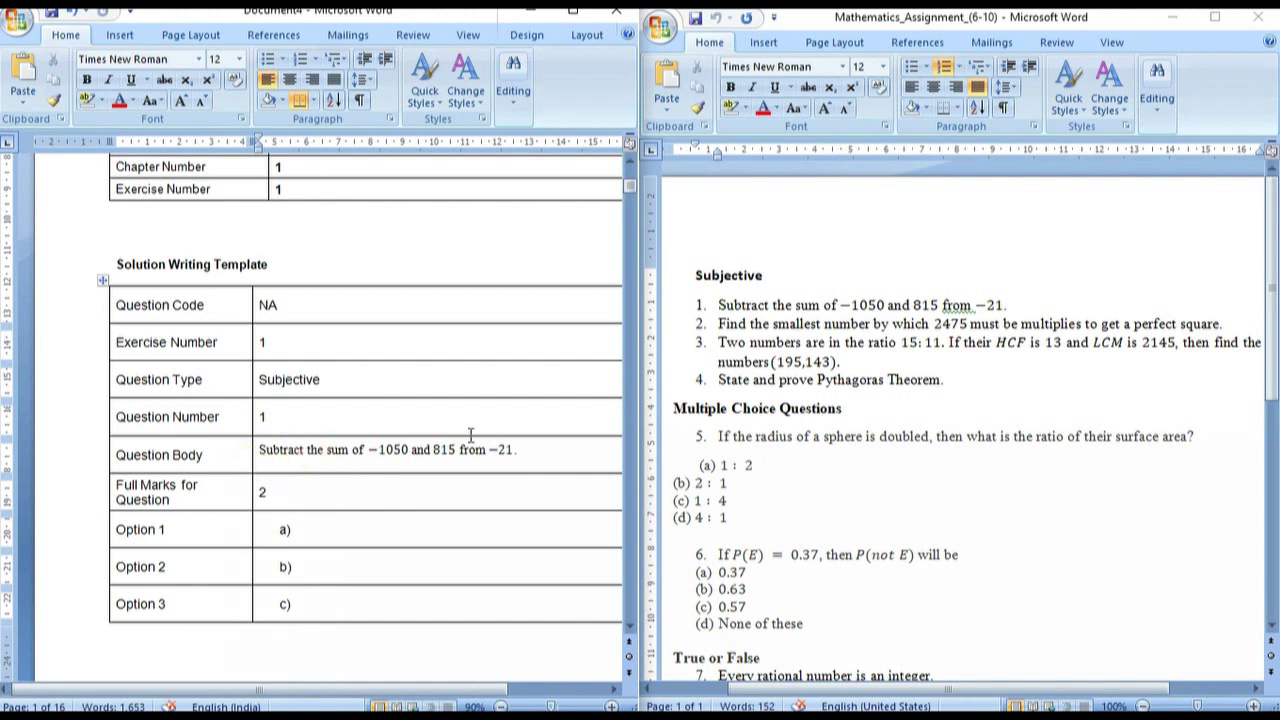
{"action": "left_click", "coordinate": [948, 345]}
{"action": "left_click", "coordinate": [998, 312]}
{"action": "left_click", "coordinate": [505, 450]}
Step: Check the Option 1 and Full Marks cells, confirming Full Marks reads 2
{"action": "left_click", "coordinate": [398, 538]}
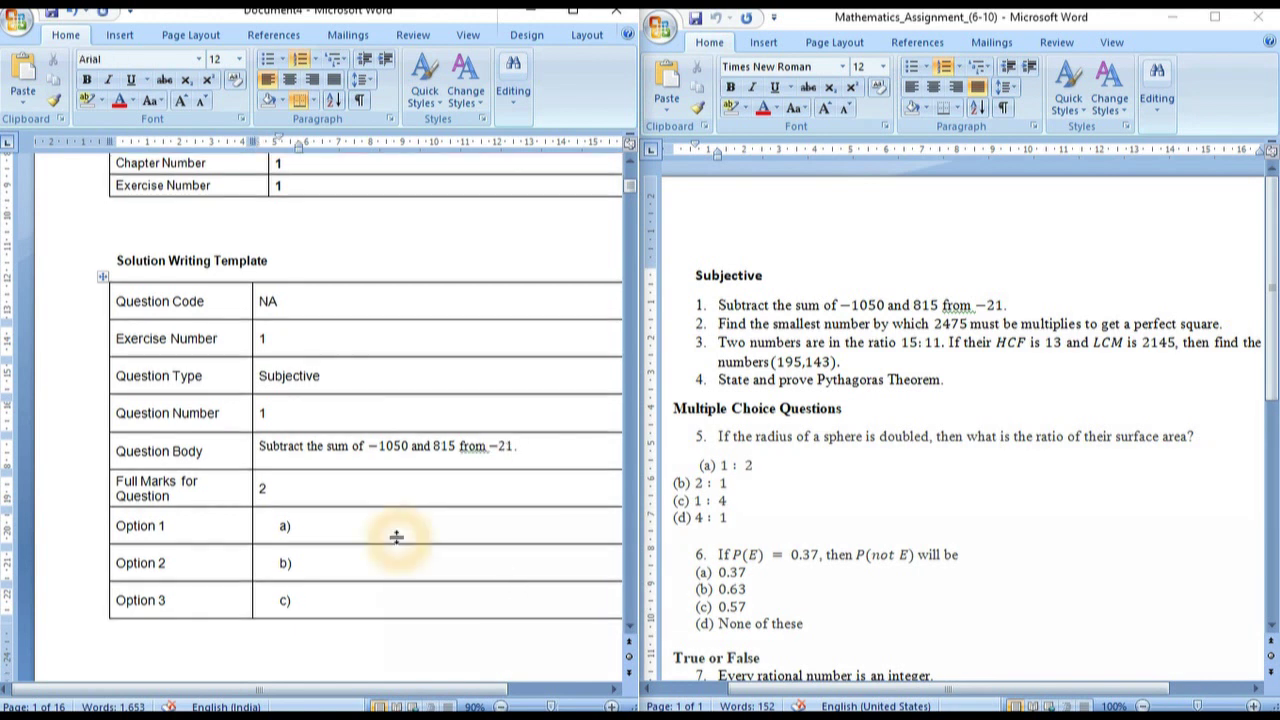
{"action": "scroll", "coordinate": [398, 538], "scroll_direction": "down", "scroll_amount": 1}
{"action": "scroll", "coordinate": [398, 538], "scroll_direction": "down", "scroll_amount": 2}
{"action": "left_click", "coordinate": [398, 538]}
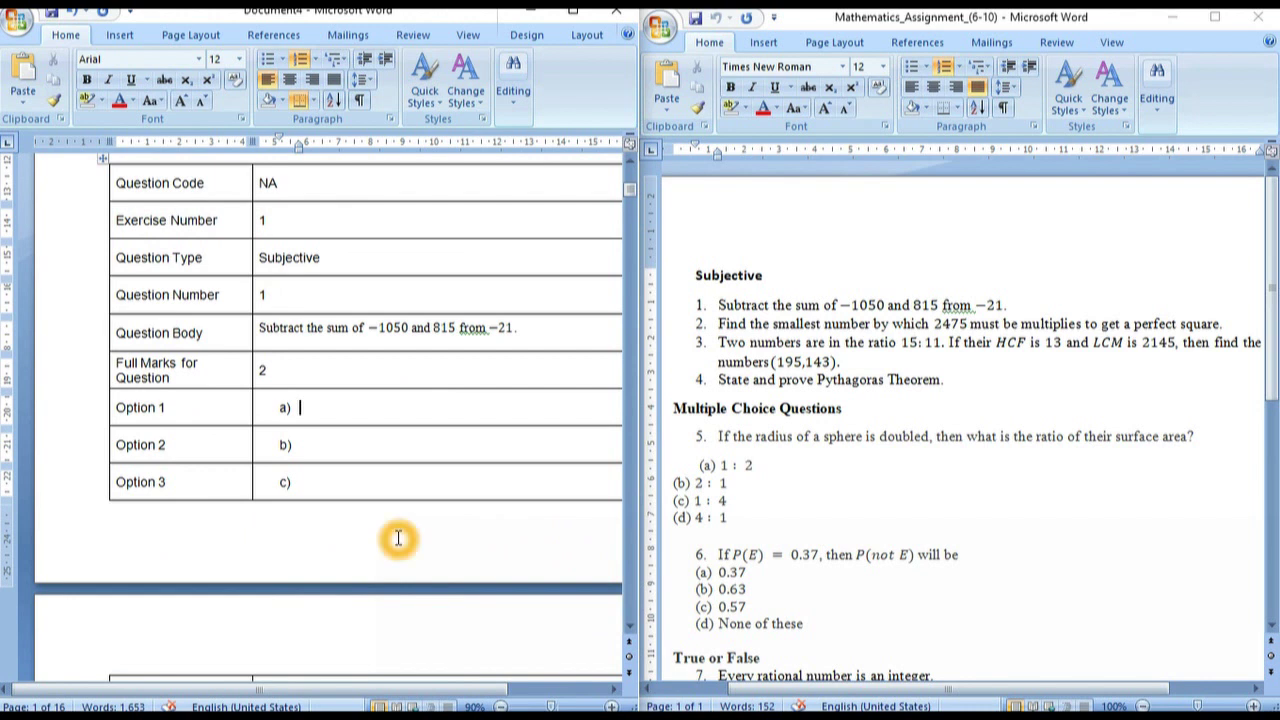
{"action": "left_click", "coordinate": [188, 376]}
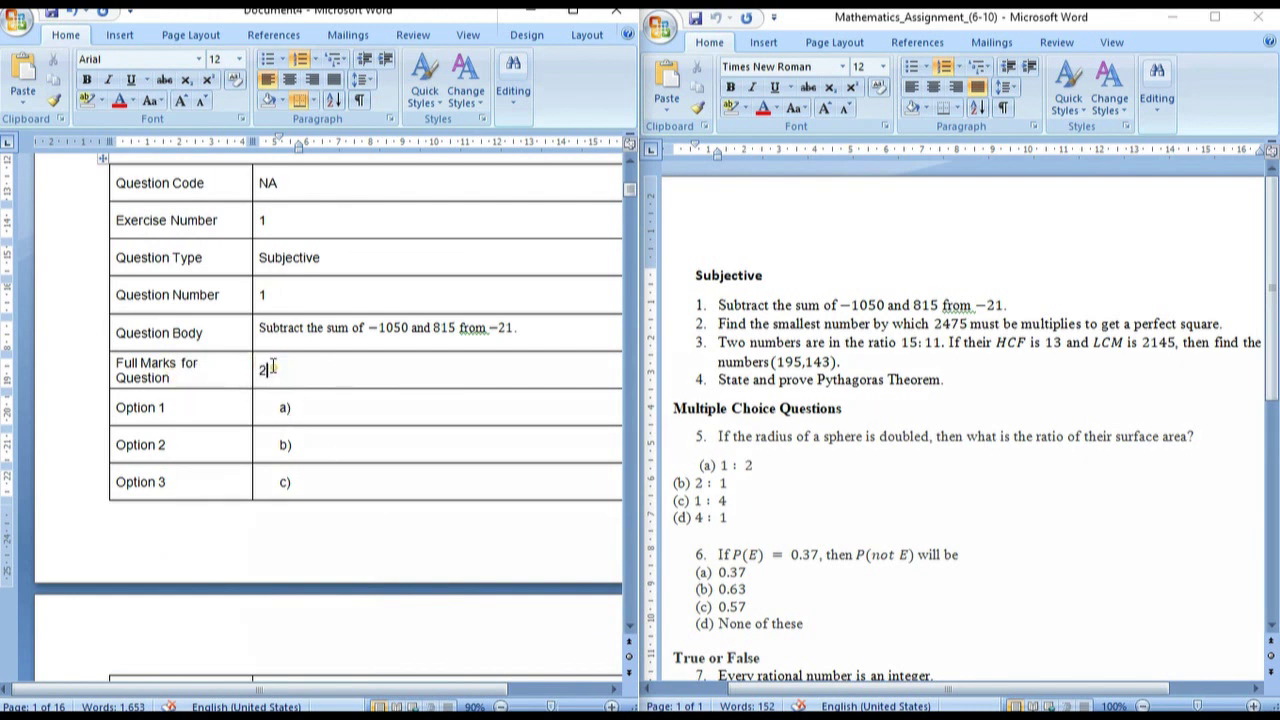
{"action": "left_click", "coordinate": [271, 366]}
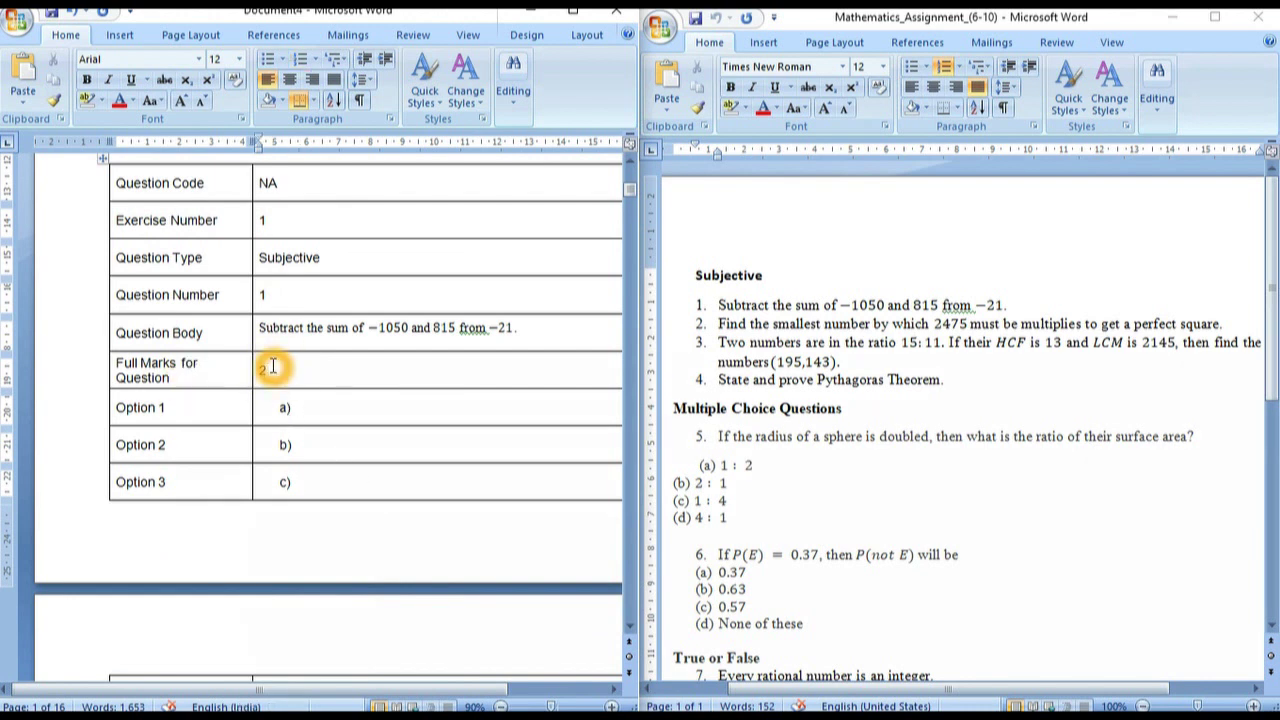
{"action": "left_click", "coordinate": [808, 230]}
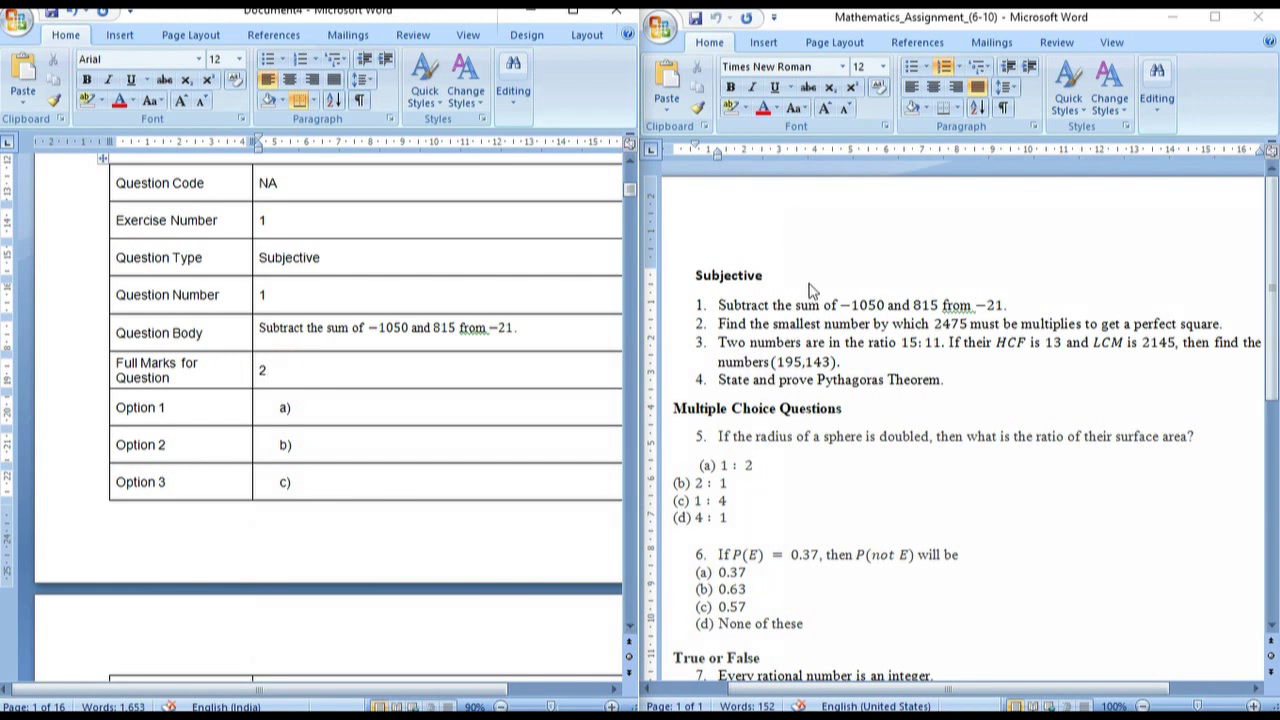
{"action": "left_click", "coordinate": [808, 328]}
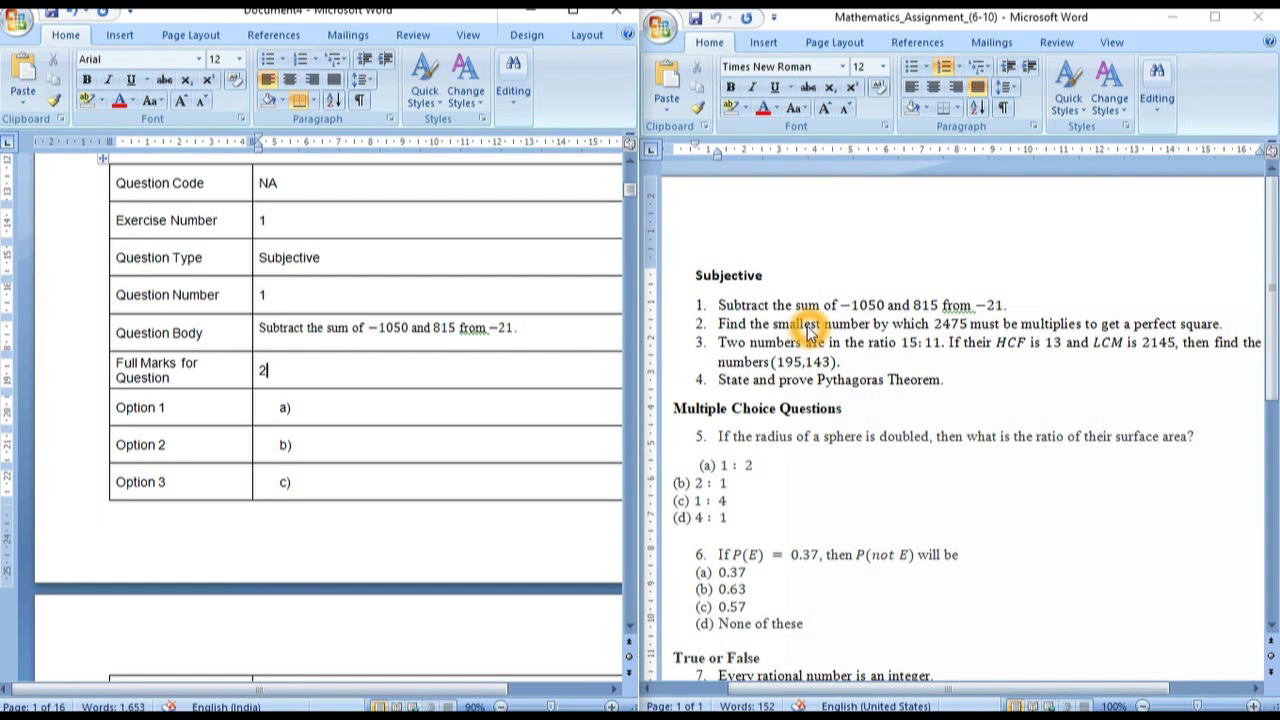
{"action": "left_click", "coordinate": [437, 372]}
{"action": "left_click", "coordinate": [437, 372]}
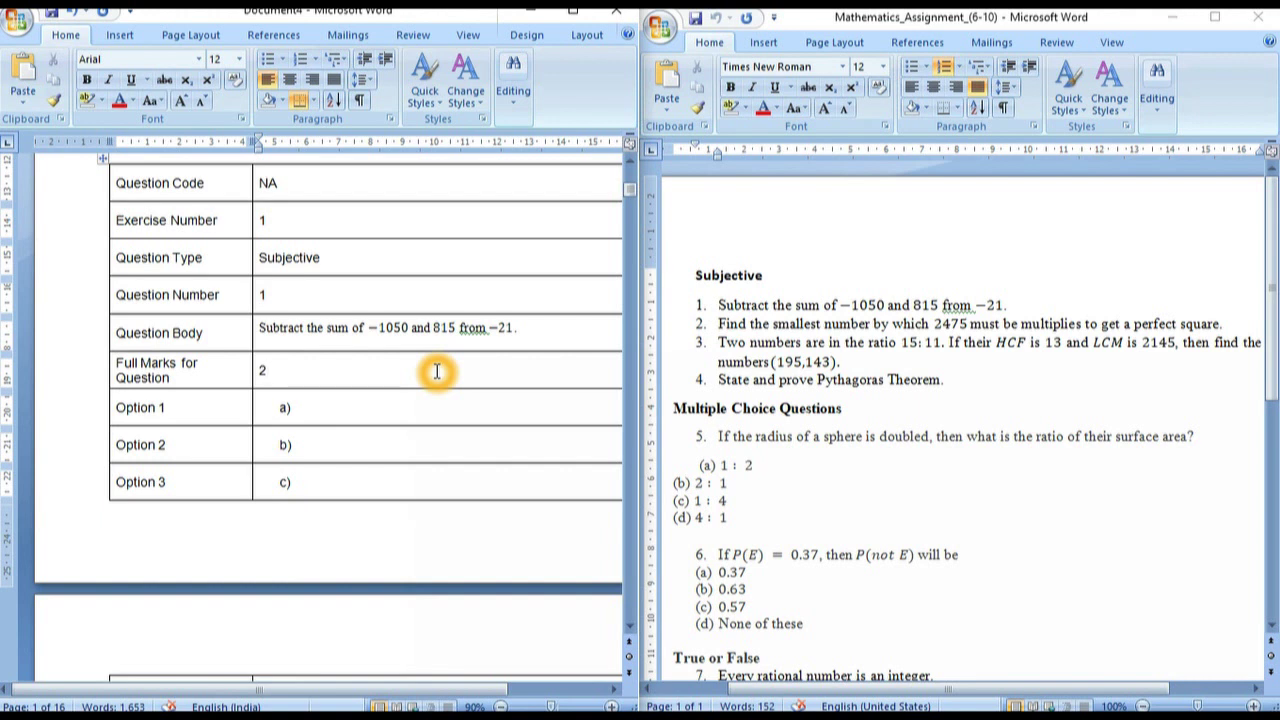
{"action": "scroll", "coordinate": [436, 372], "scroll_direction": "down", "scroll_amount": 2}
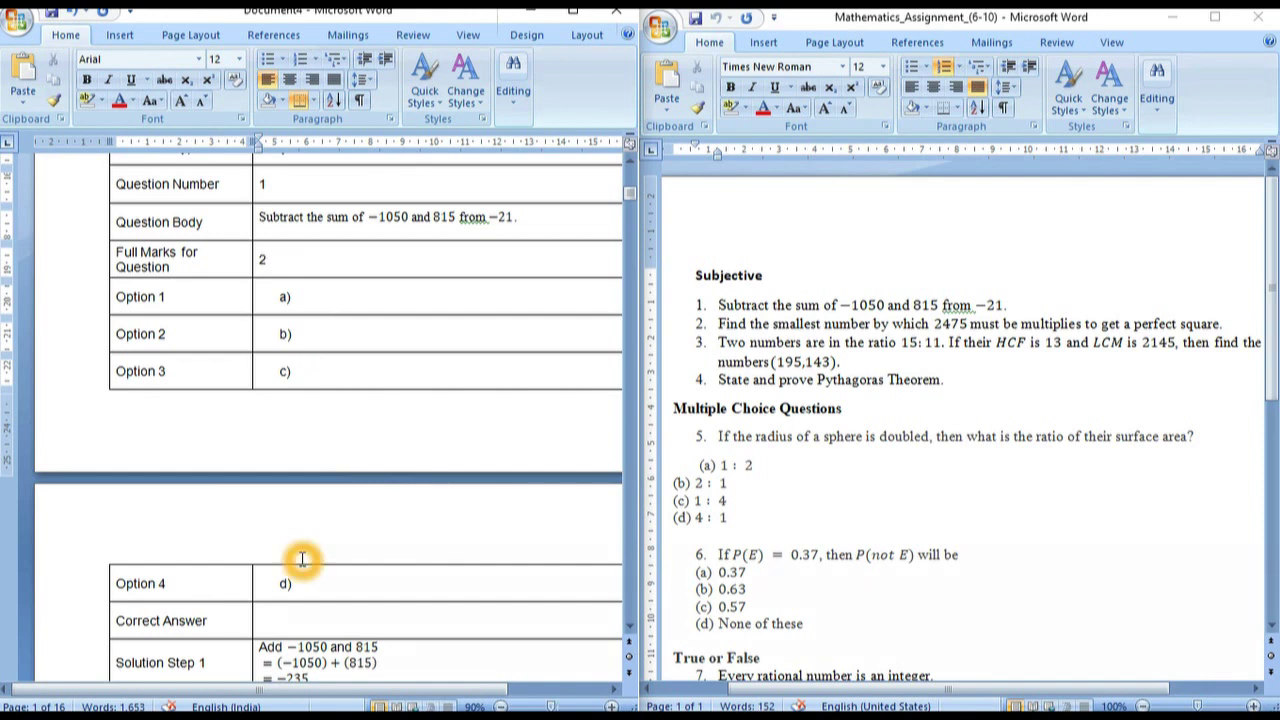
Step: Select the Option 1–4 answer cells and give them a) b) c) d) lettered numbering
{"action": "scroll", "coordinate": [302, 559], "scroll_direction": "down", "scroll_amount": 5}
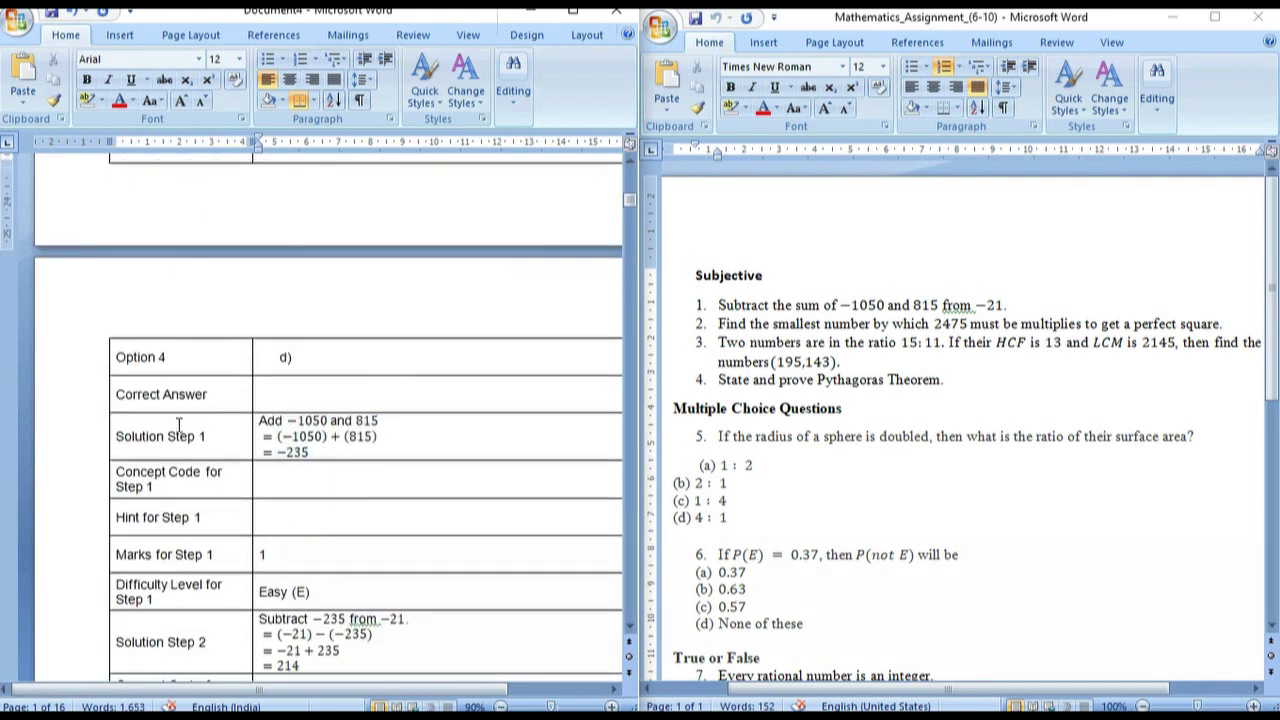
{"action": "scroll", "coordinate": [396, 296], "scroll_direction": "up", "scroll_amount": 5}
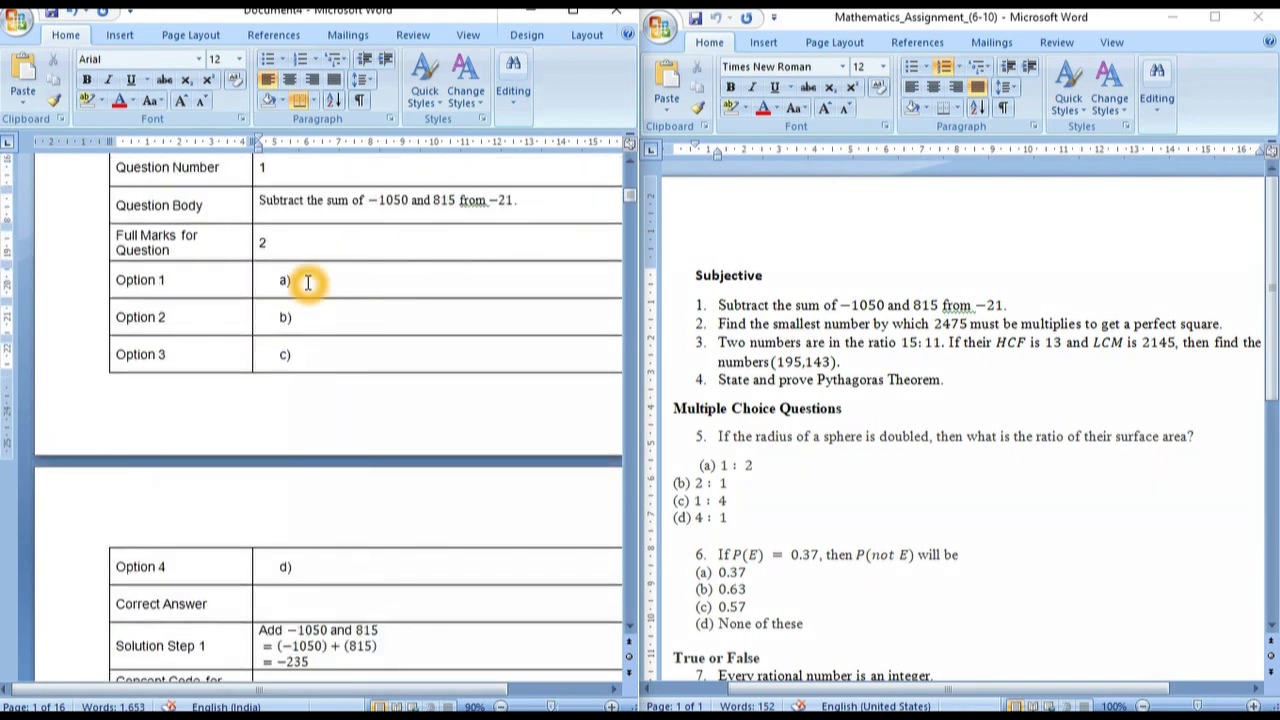
{"action": "left_click_drag", "start_coordinate": [285, 280], "coordinate": [298, 545]}
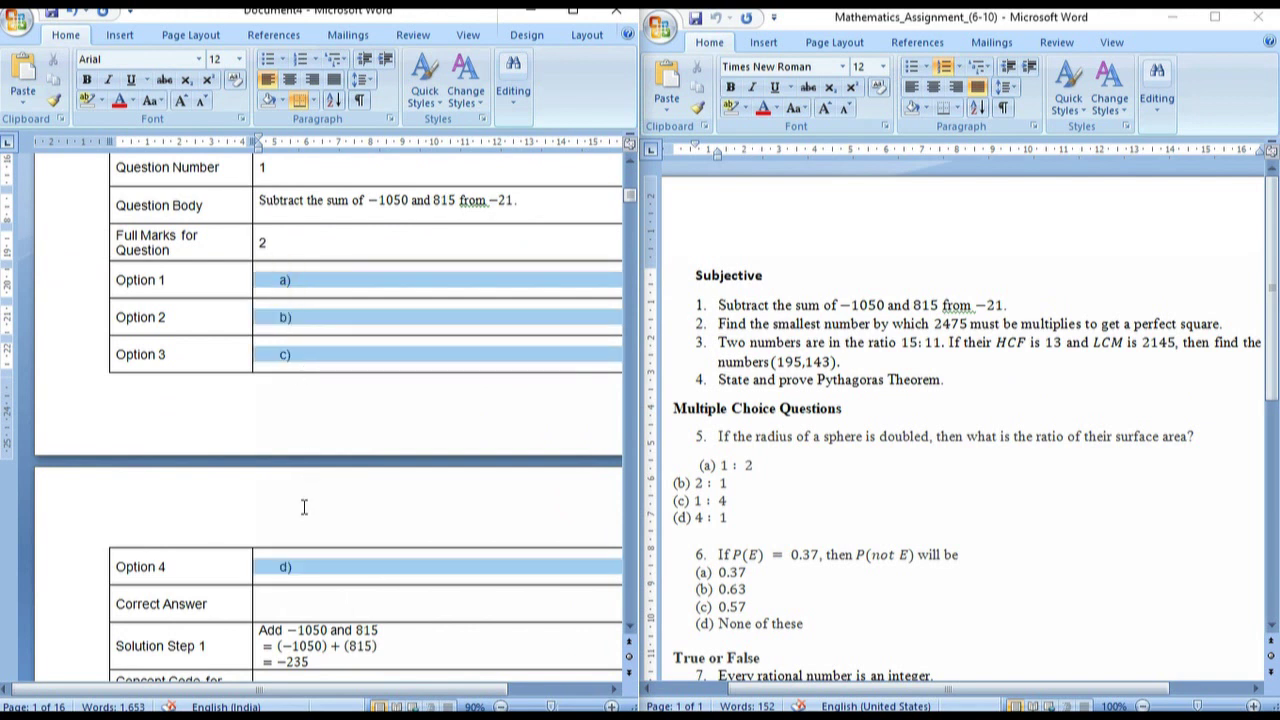
{"action": "key", "text": "BackSpace"}
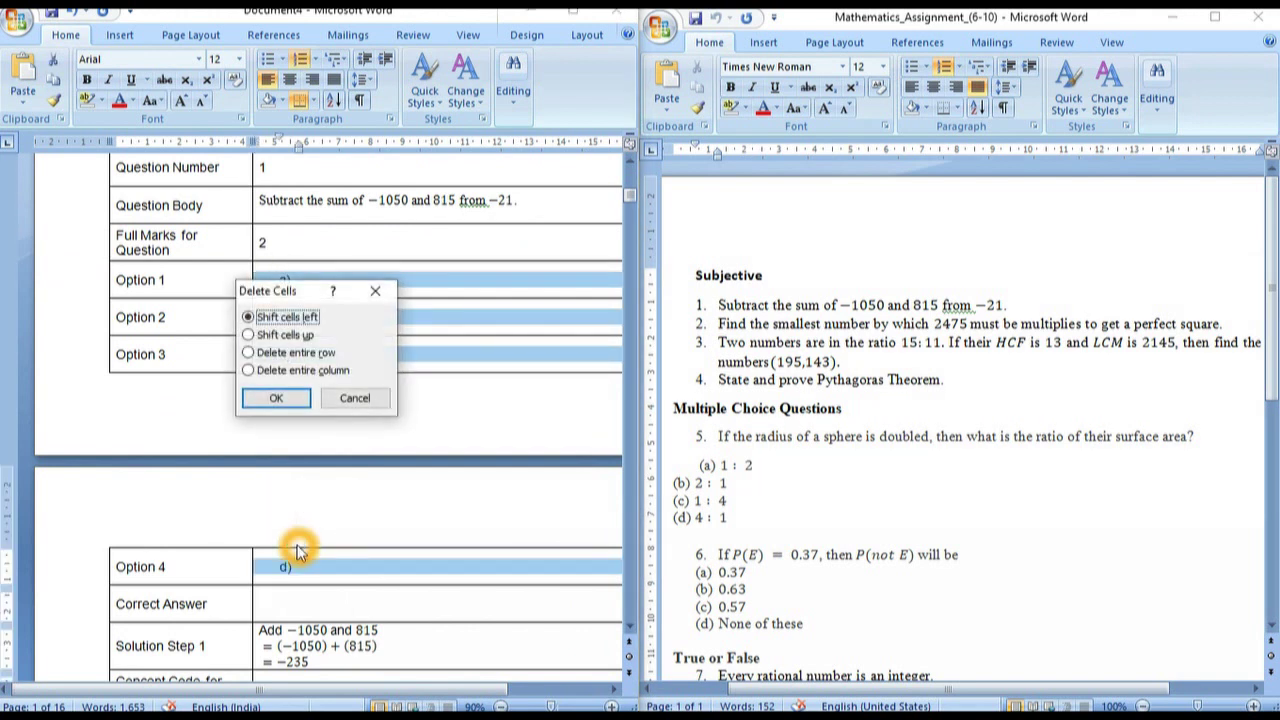
{"action": "key", "text": "Escape"}
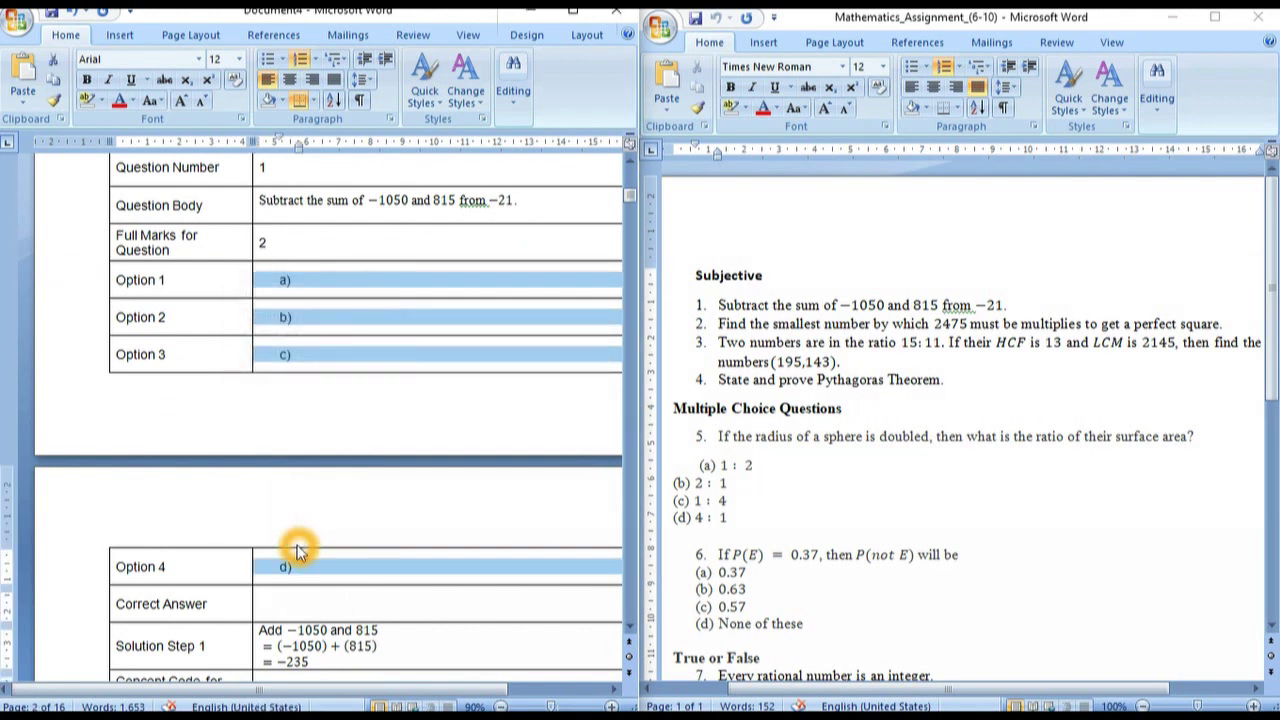
{"action": "left_click", "coordinate": [318, 60]}
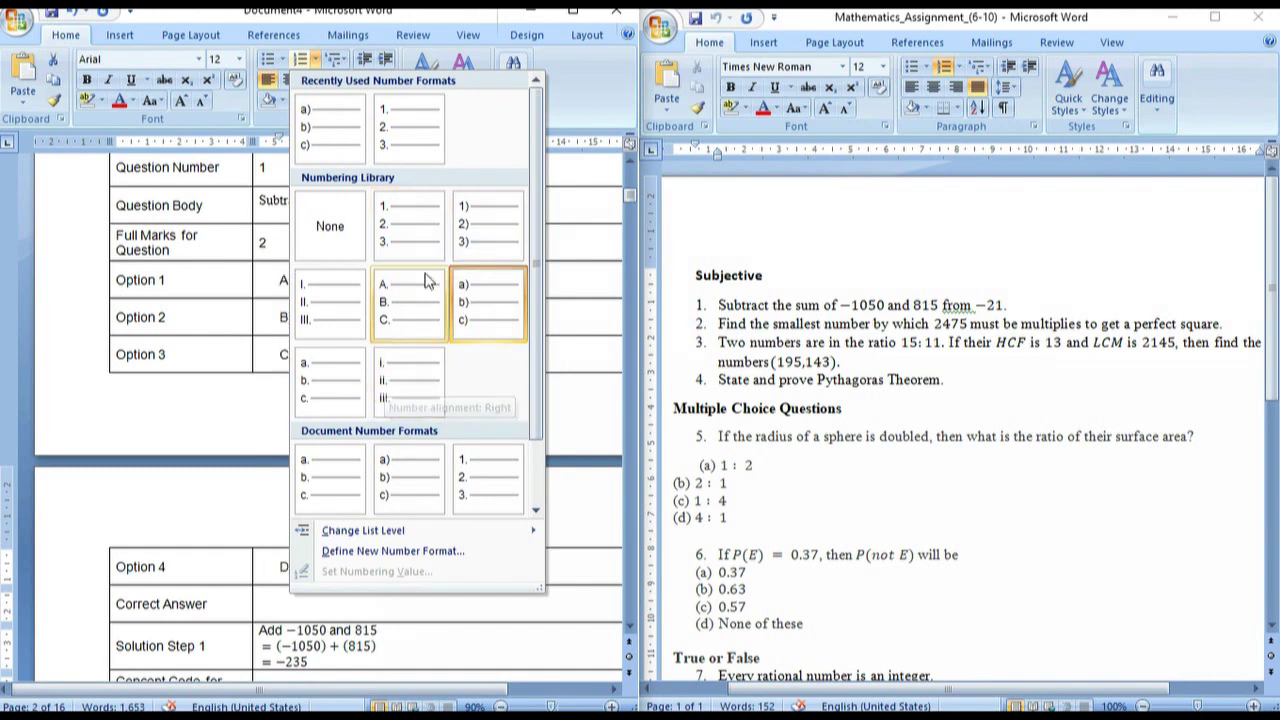
{"action": "left_click", "coordinate": [337, 138]}
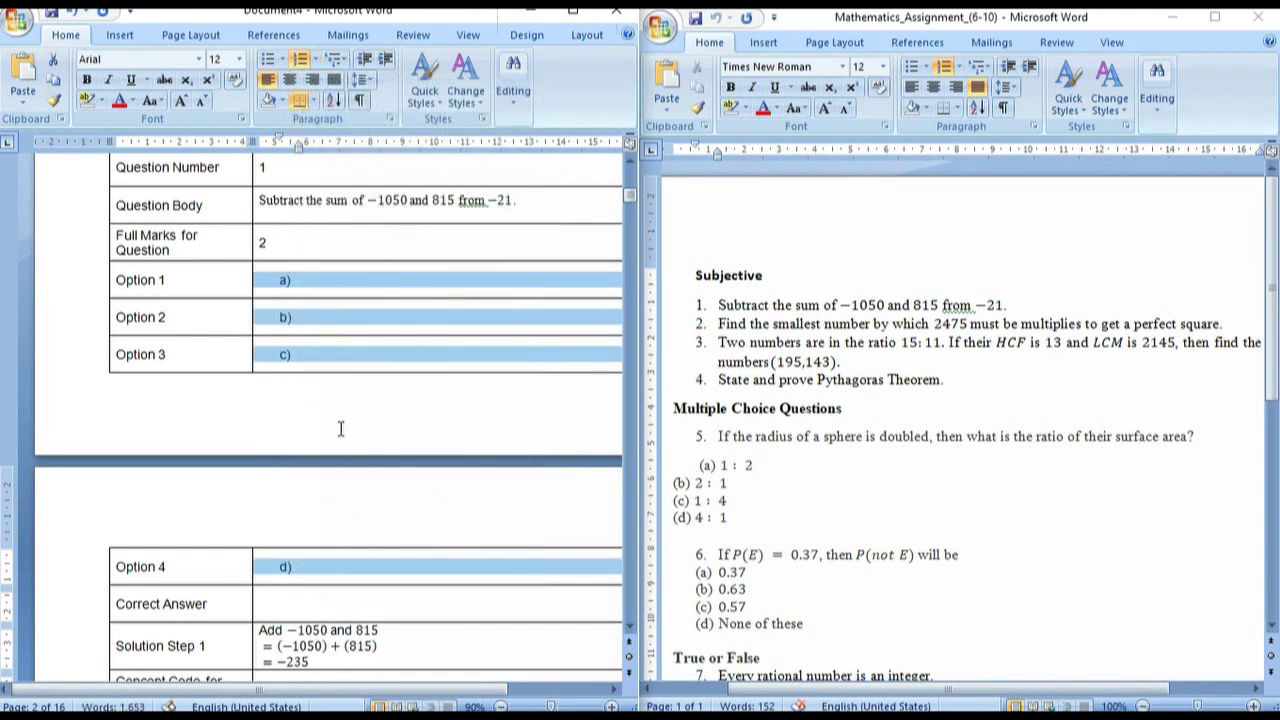
{"action": "left_click", "coordinate": [353, 570]}
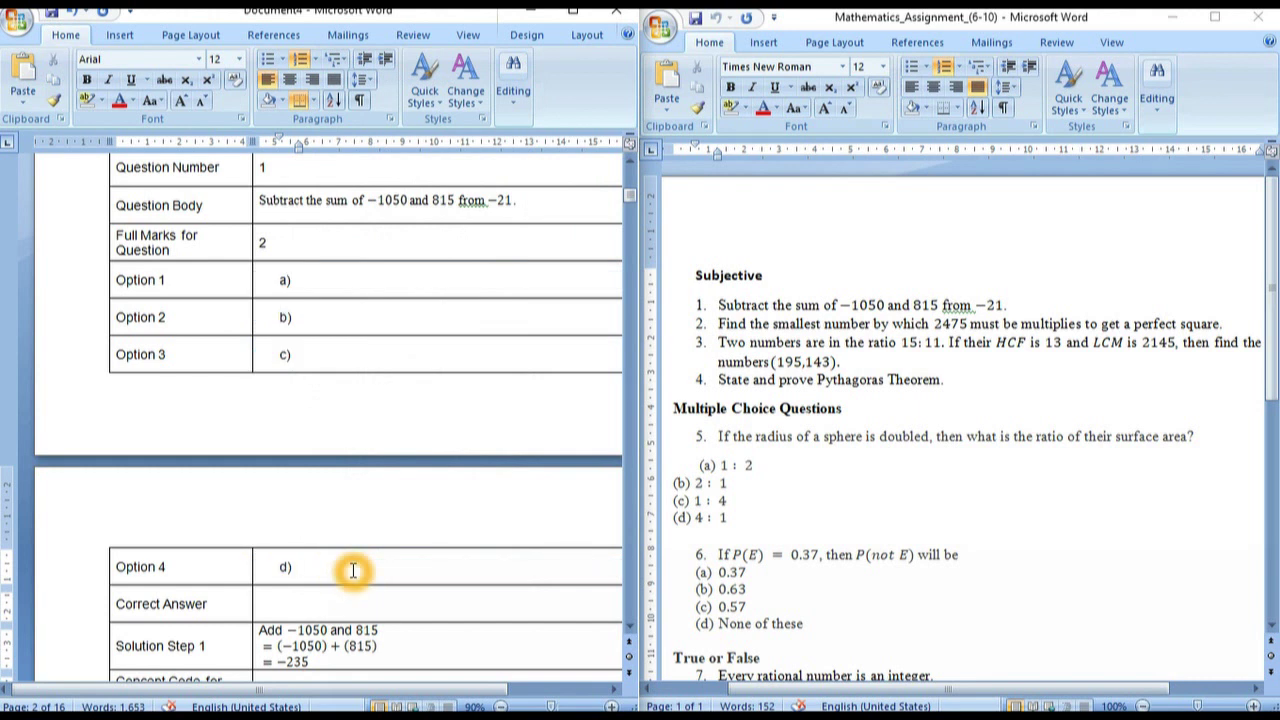
{"action": "scroll", "coordinate": [353, 570], "scroll_direction": "down", "scroll_amount": 3}
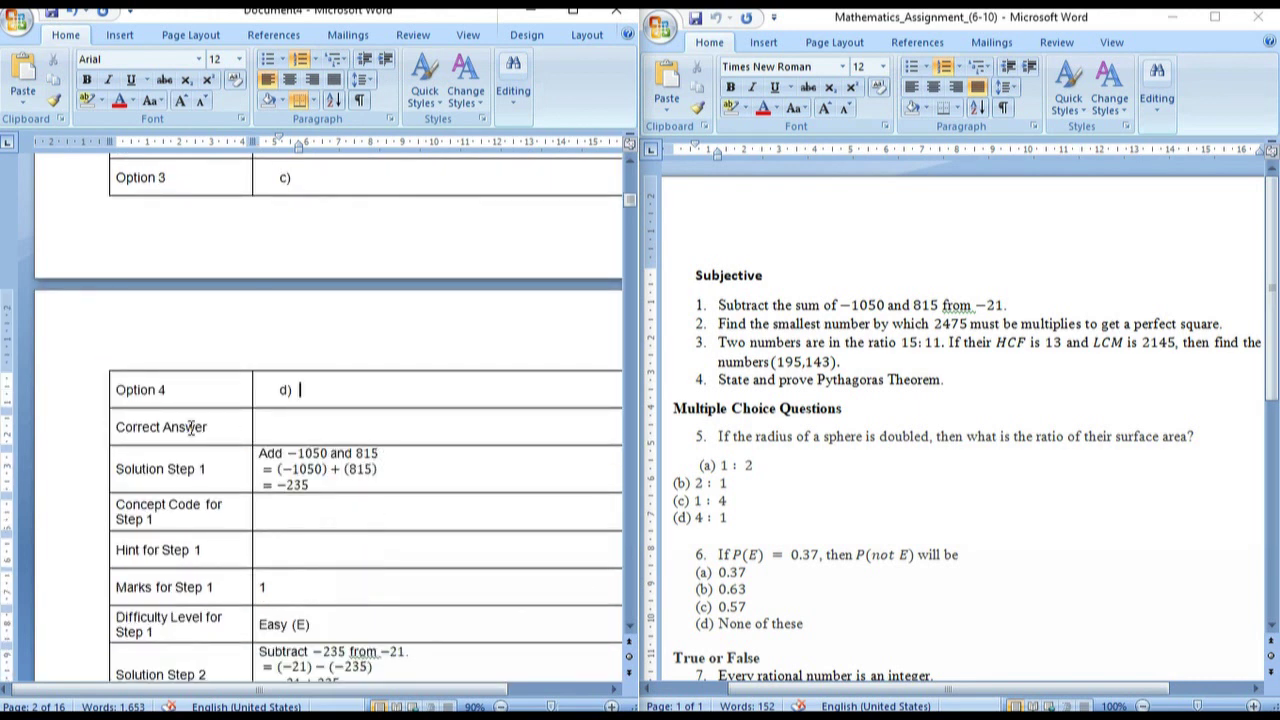
{"action": "left_click", "coordinate": [317, 423]}
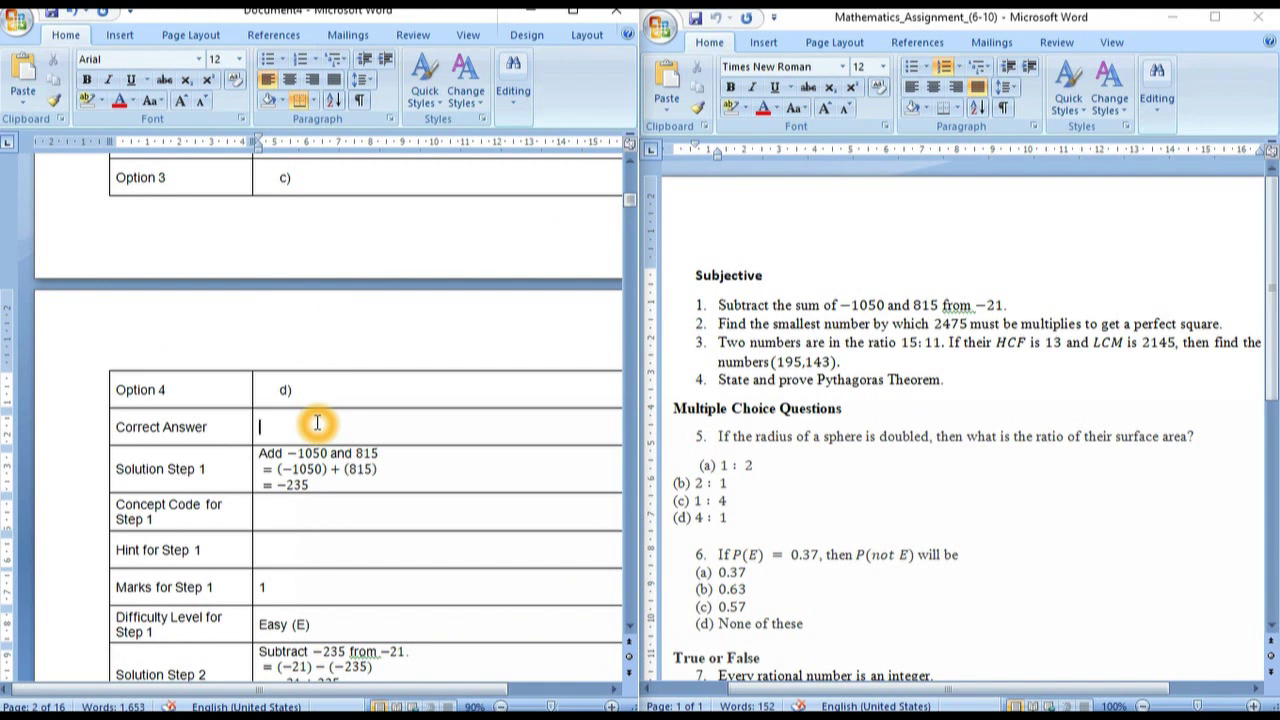
{"action": "type", "text": "d"}
{"action": "key", "text": "BackSpace"}
{"action": "key", "text": "BackSpace"}
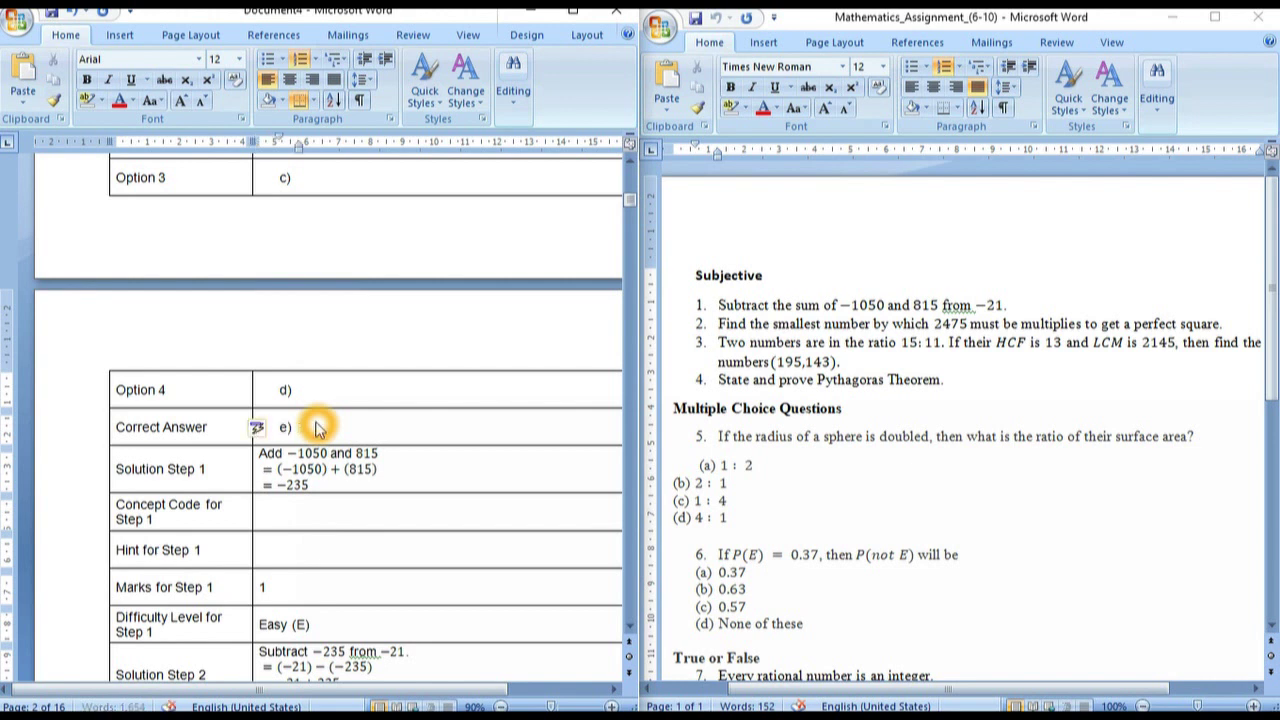
{"action": "type", "text": "d"}
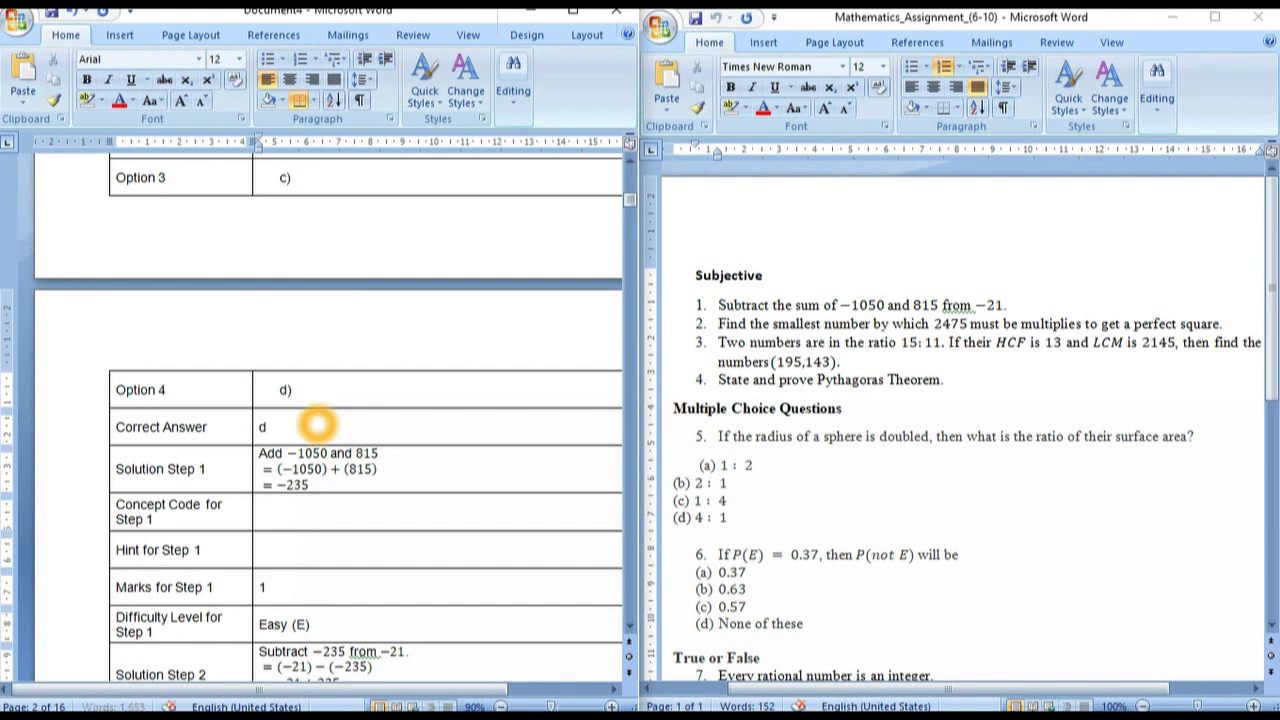
{"action": "left_click", "coordinate": [386, 485]}
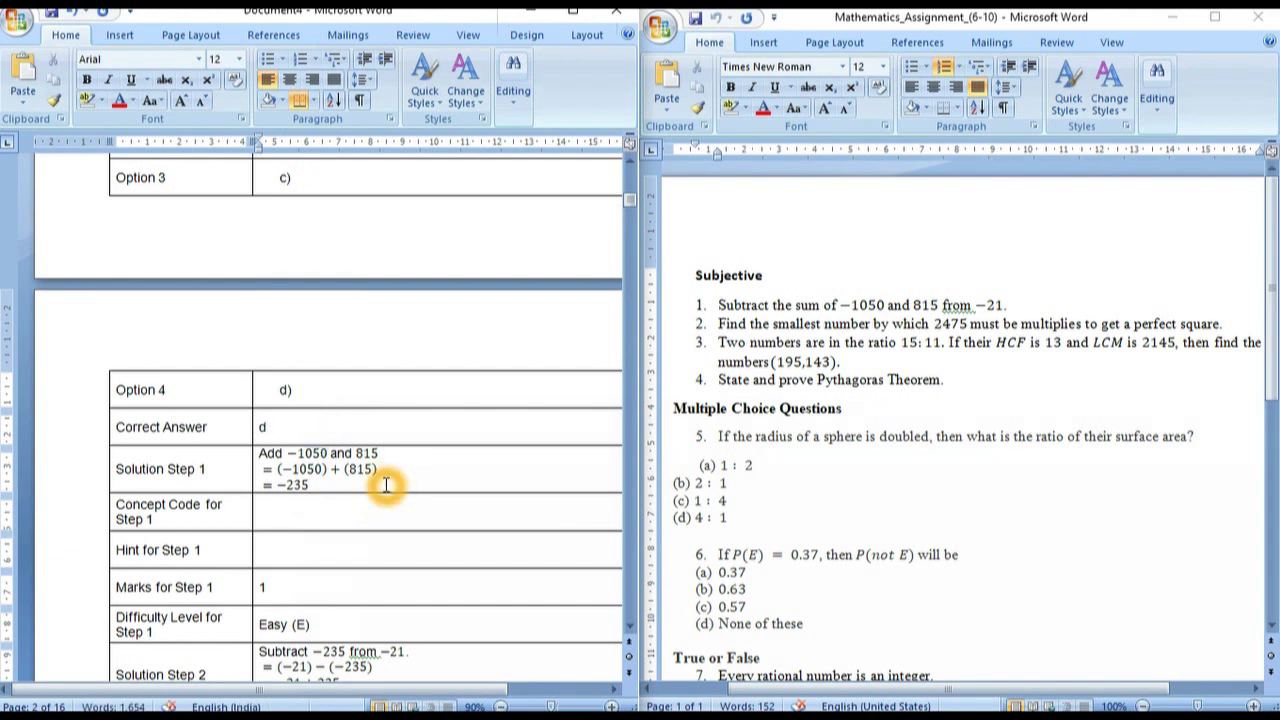
{"action": "key", "text": "shift+Up"}
{"action": "key", "text": "Right"}
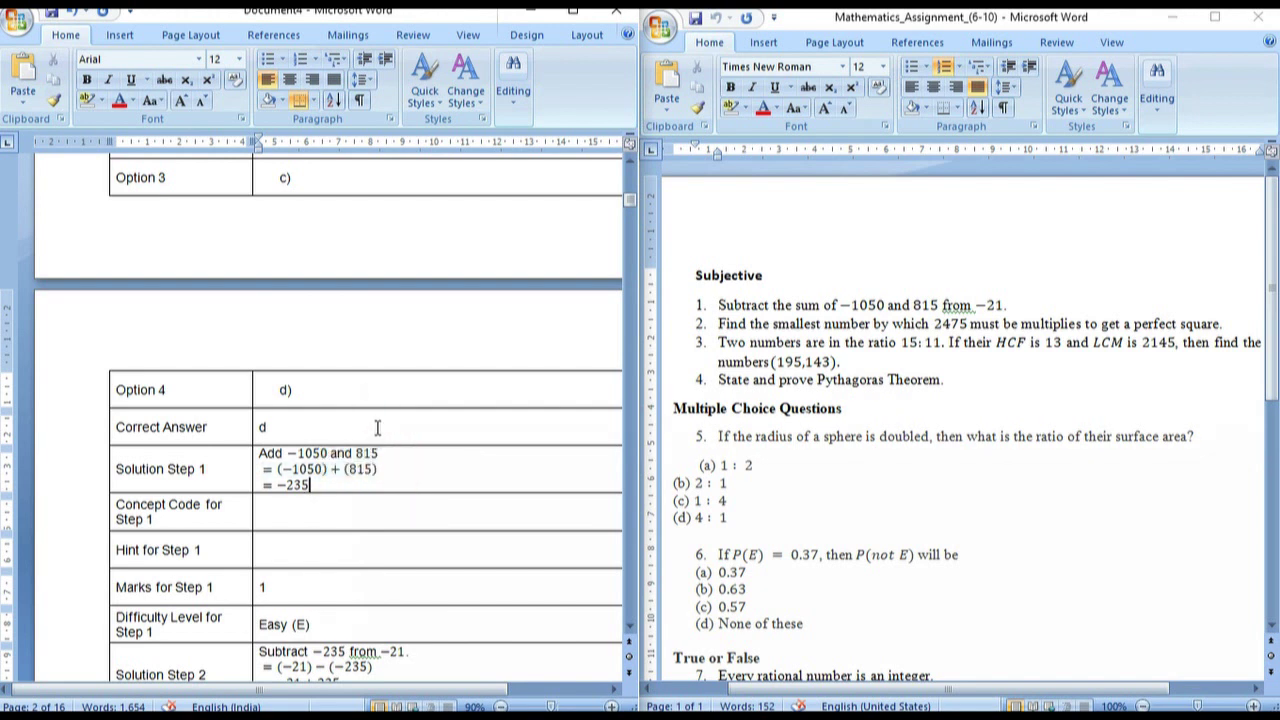
{"action": "left_click", "coordinate": [377, 428]}
{"action": "key", "text": "BackSpace"}
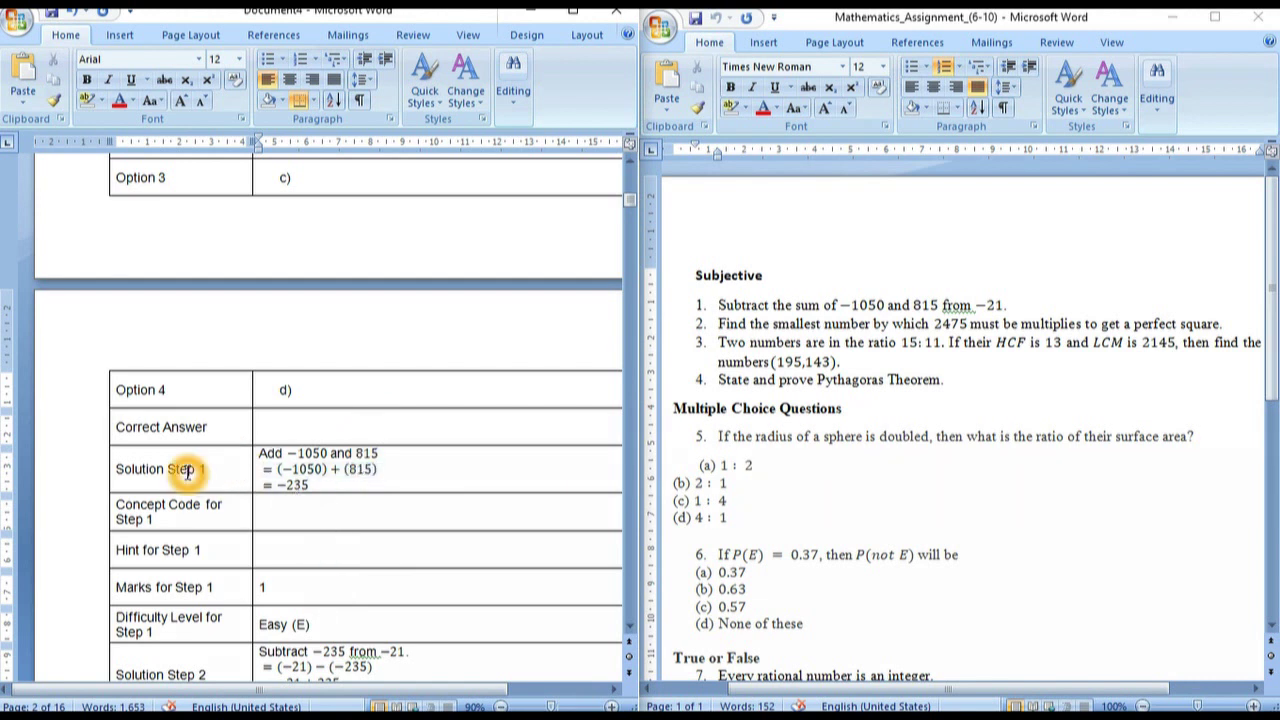
Step: Check question 1 in the assignment document, then enter NA as the Concept Code for Step 1
{"action": "scroll", "coordinate": [193, 494], "scroll_direction": "down", "scroll_amount": 1}
{"action": "scroll", "coordinate": [193, 494], "scroll_direction": "down", "scroll_amount": 1}
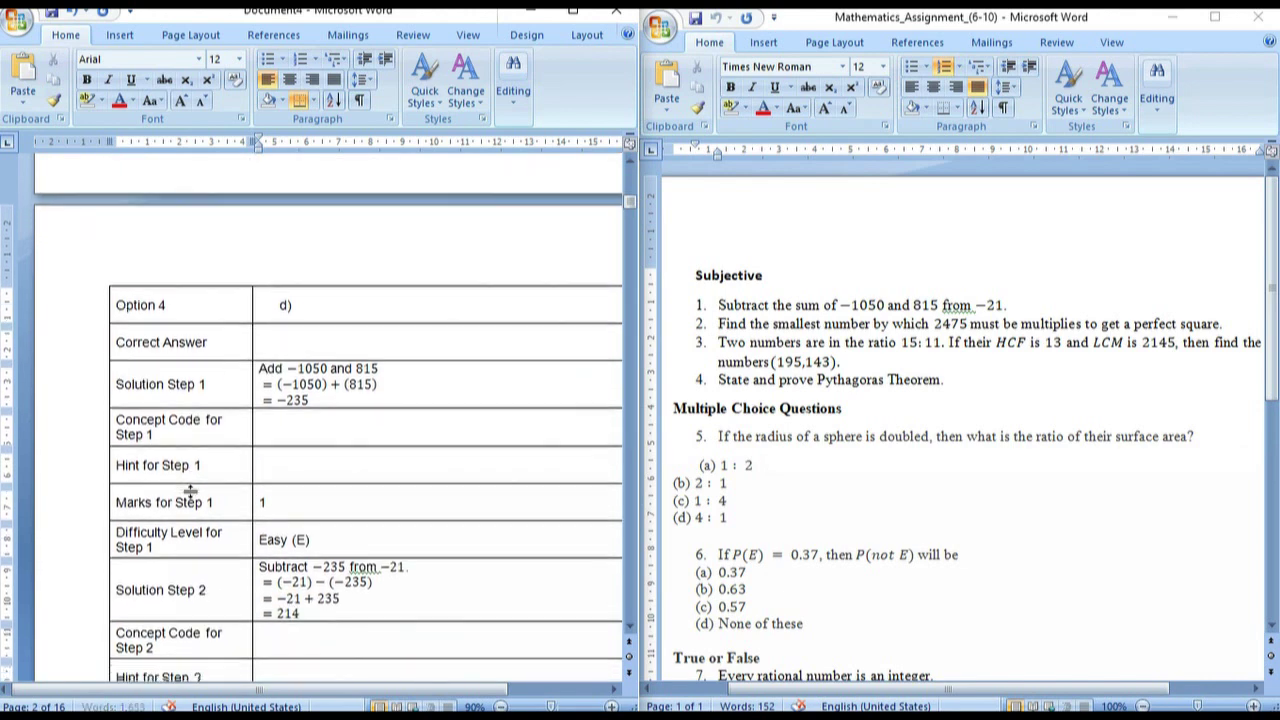
{"action": "scroll", "coordinate": [187, 492], "scroll_direction": "down", "scroll_amount": 1}
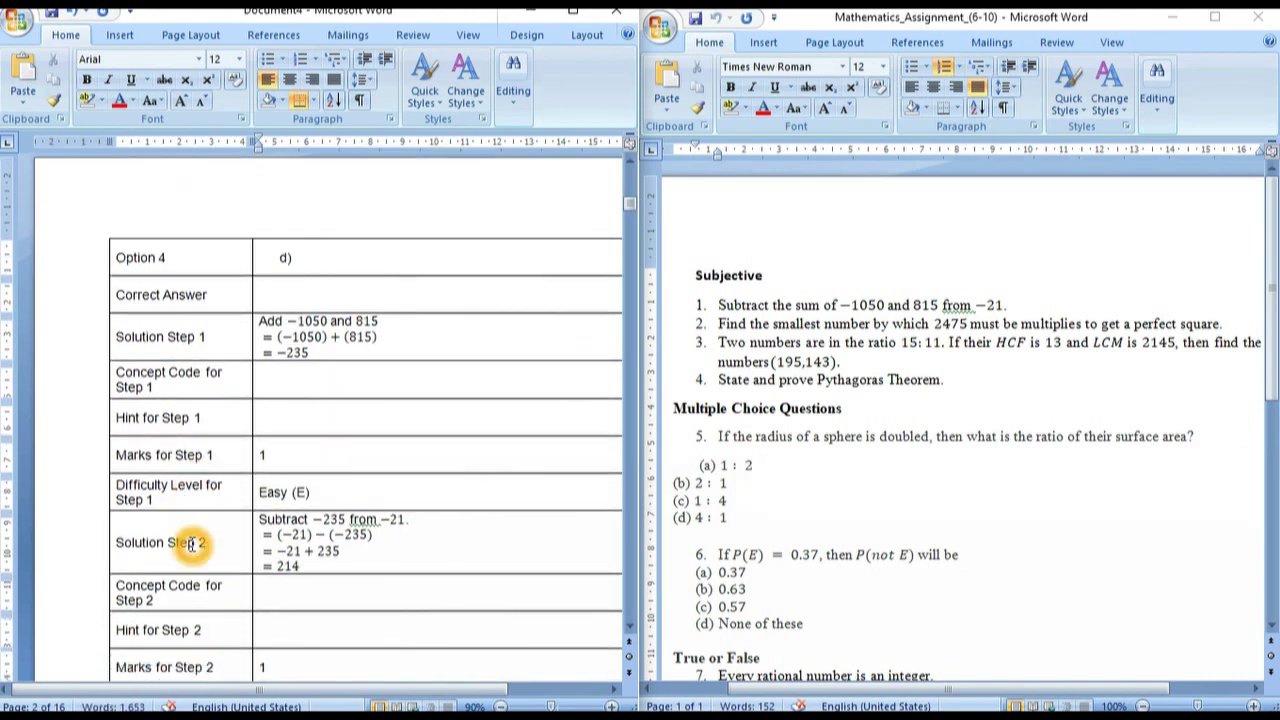
{"action": "scroll", "coordinate": [190, 541], "scroll_direction": "down", "scroll_amount": 3}
{"action": "scroll", "coordinate": [192, 544], "scroll_direction": "up", "scroll_amount": 3}
{"action": "left_click", "coordinate": [192, 544]}
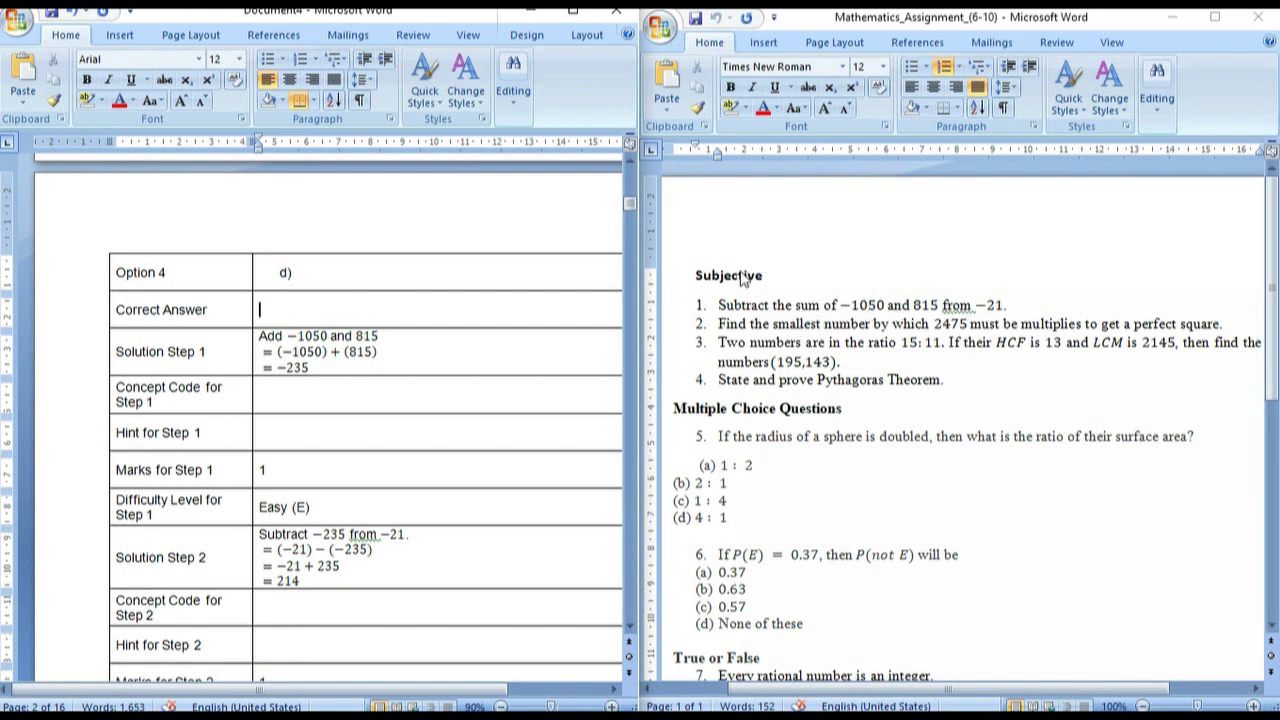
{"action": "left_click", "coordinate": [743, 308]}
{"action": "left_click", "coordinate": [524, 302]}
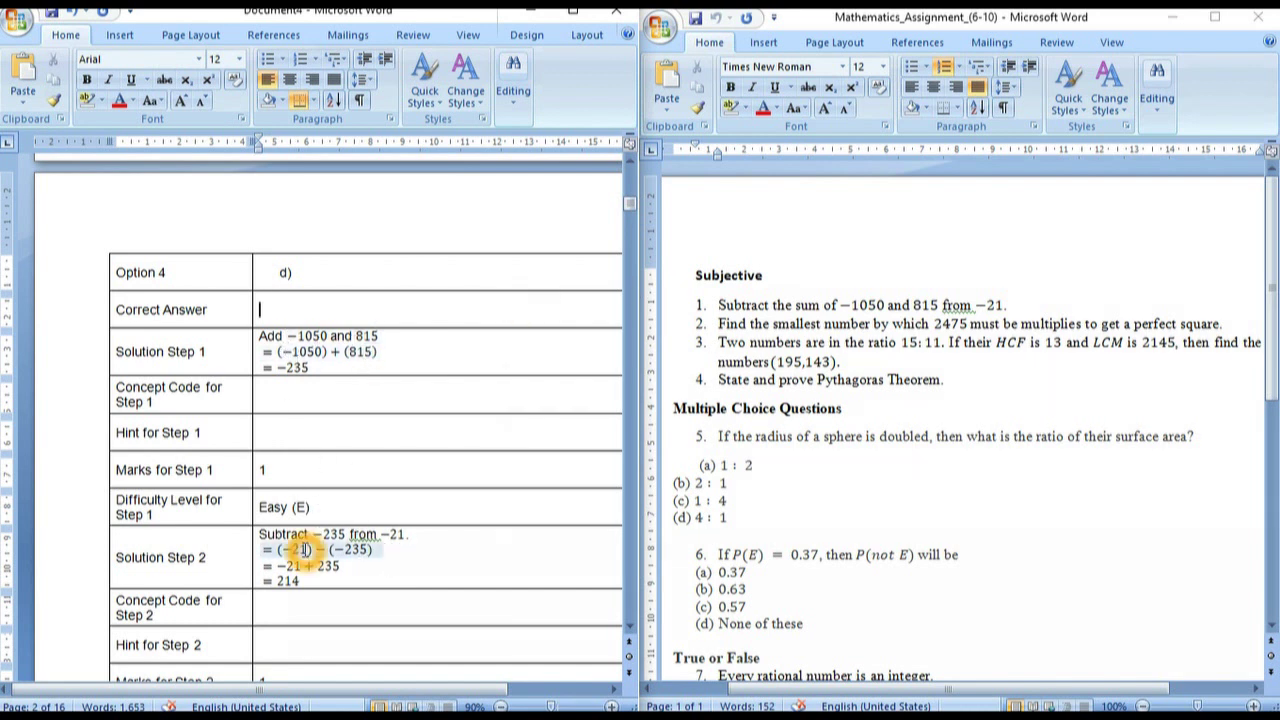
{"action": "scroll", "coordinate": [302, 551], "scroll_direction": "down", "scroll_amount": 1}
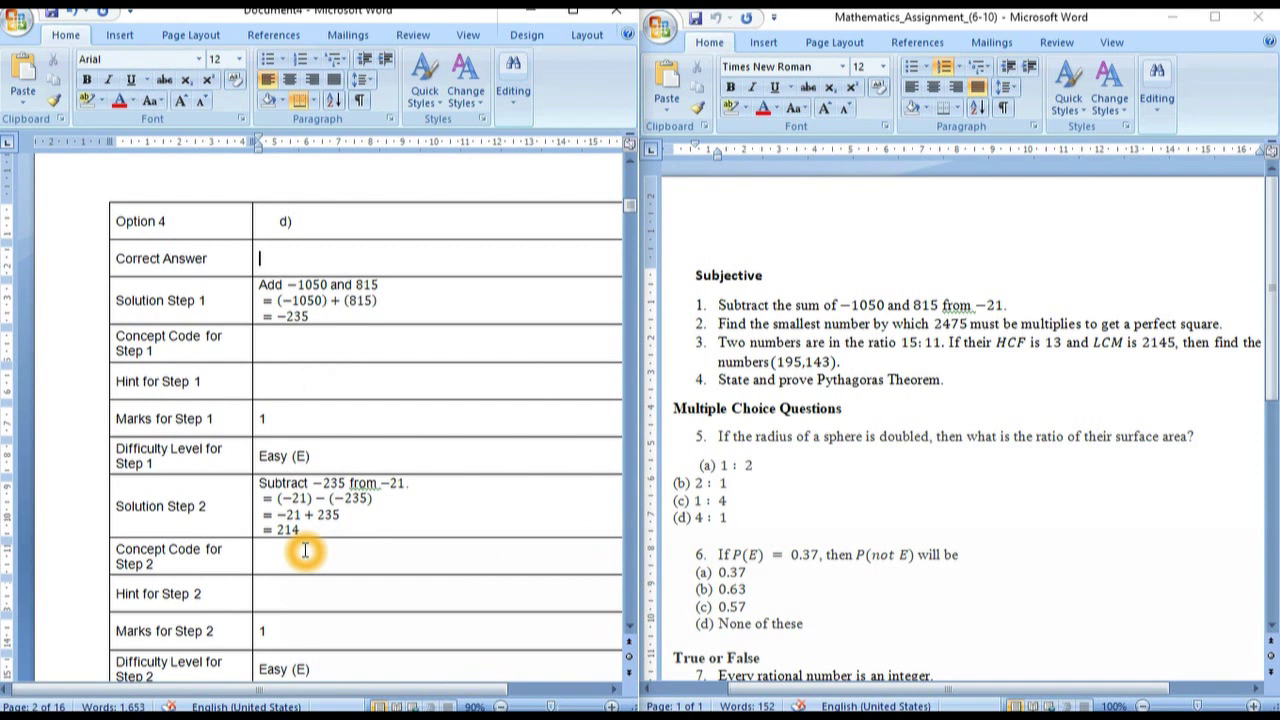
{"action": "left_click", "coordinate": [282, 341]}
{"action": "type", "text": "N"}
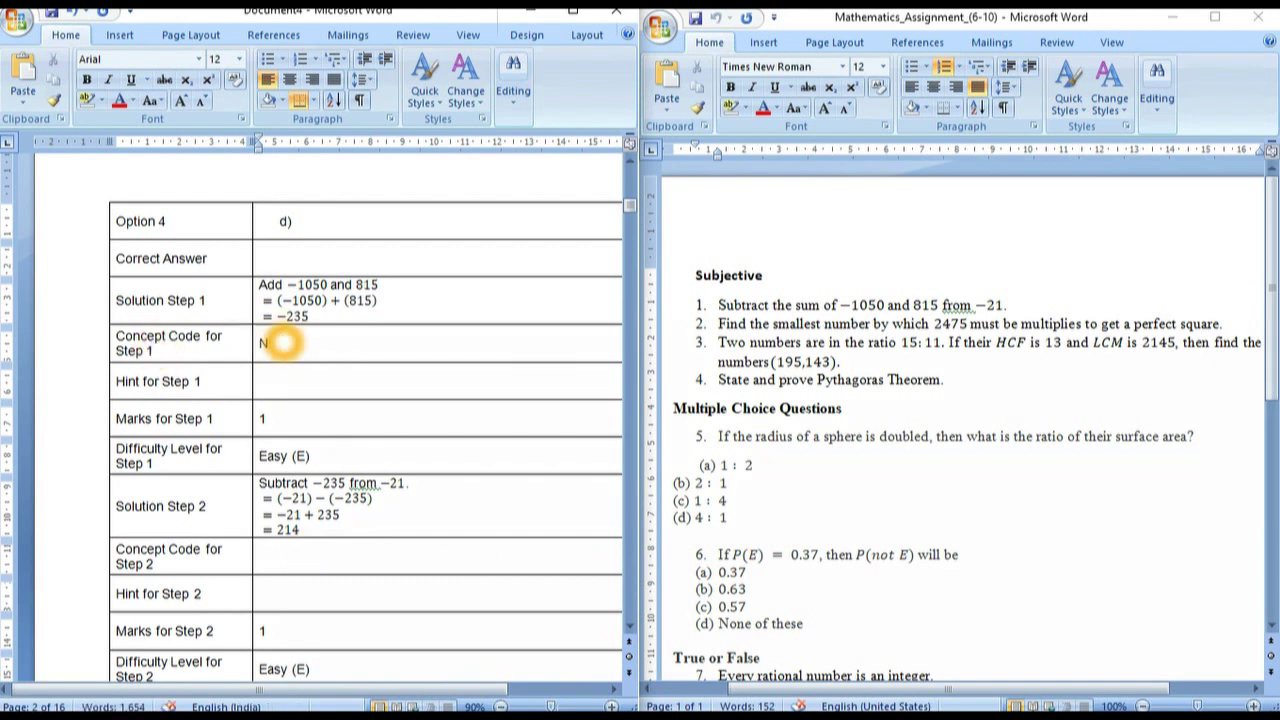
{"action": "type", "text": "A"}
{"action": "left_click", "coordinate": [270, 383]}
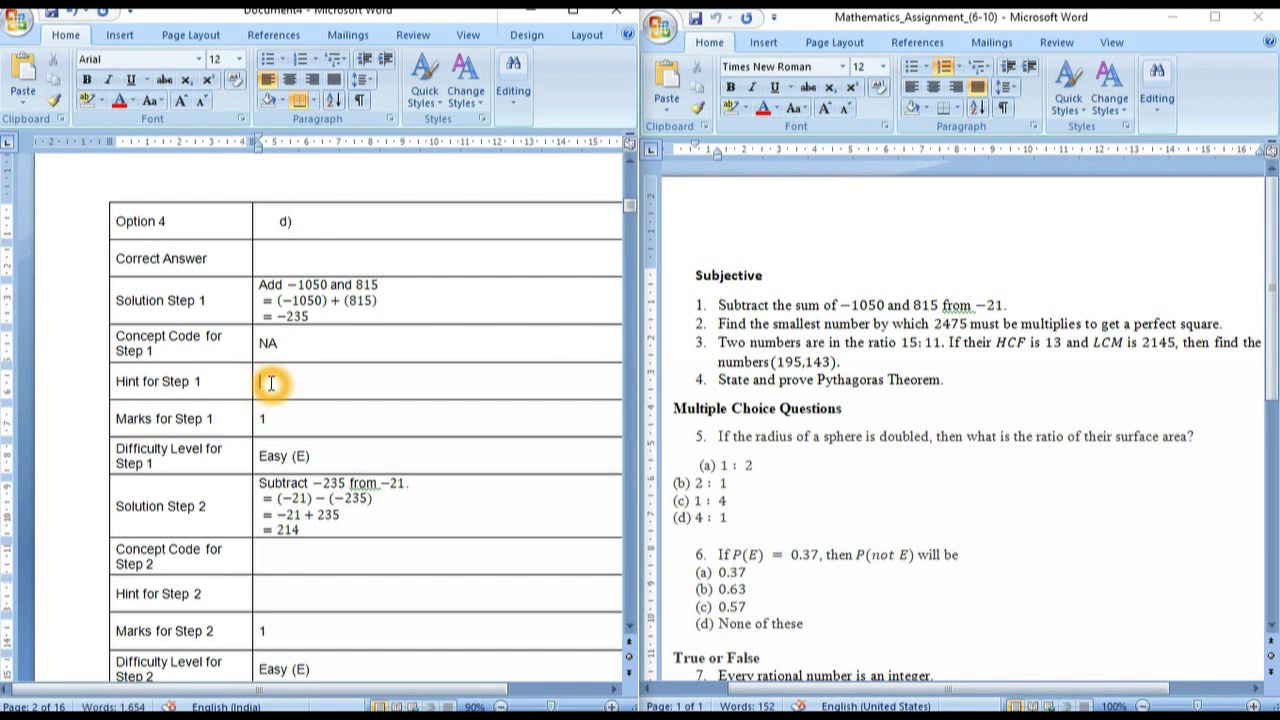
Step: Highlight the Overall Question Hint sentence in yellow
{"action": "scroll", "coordinate": [270, 383], "scroll_direction": "down", "scroll_amount": 4}
{"action": "scroll", "coordinate": [268, 380], "scroll_direction": "down", "scroll_amount": 1}
{"action": "scroll", "coordinate": [268, 380], "scroll_direction": "down", "scroll_amount": 1}
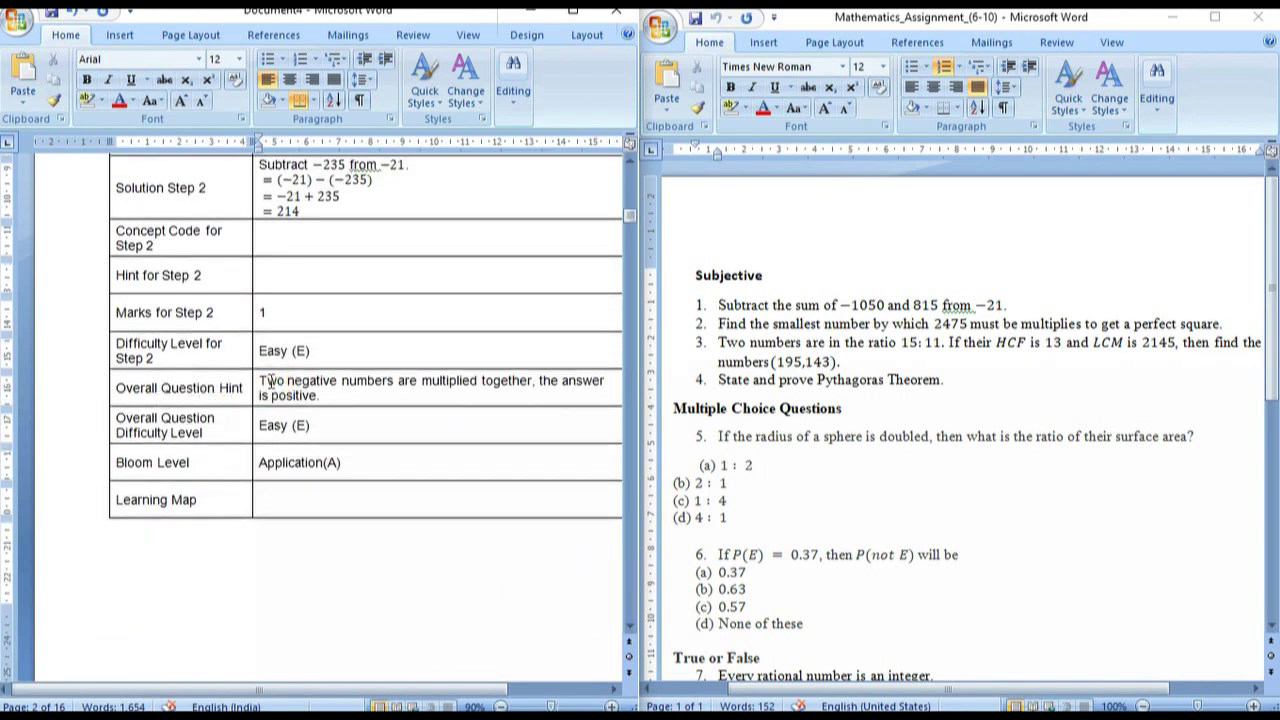
{"action": "left_click_drag", "start_coordinate": [257, 381], "coordinate": [250, 388]}
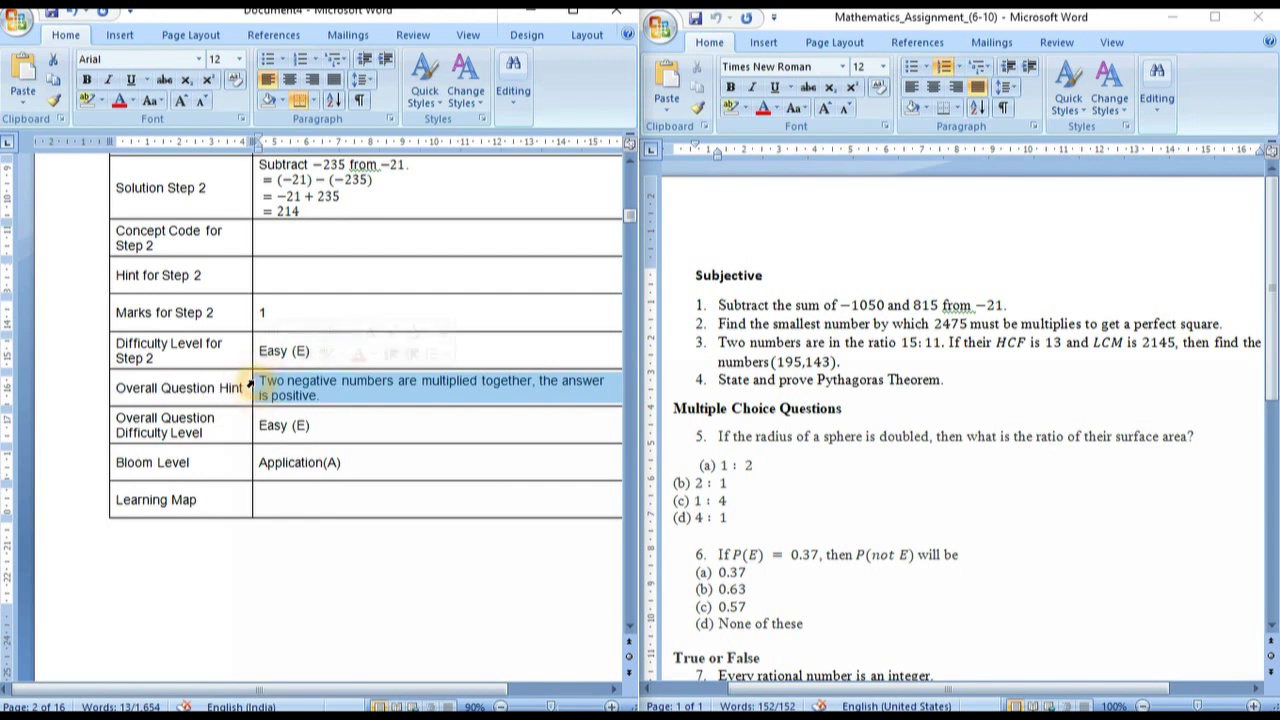
{"action": "key", "text": "ctrl+alt+h"}
{"action": "left_click", "coordinate": [335, 425]}
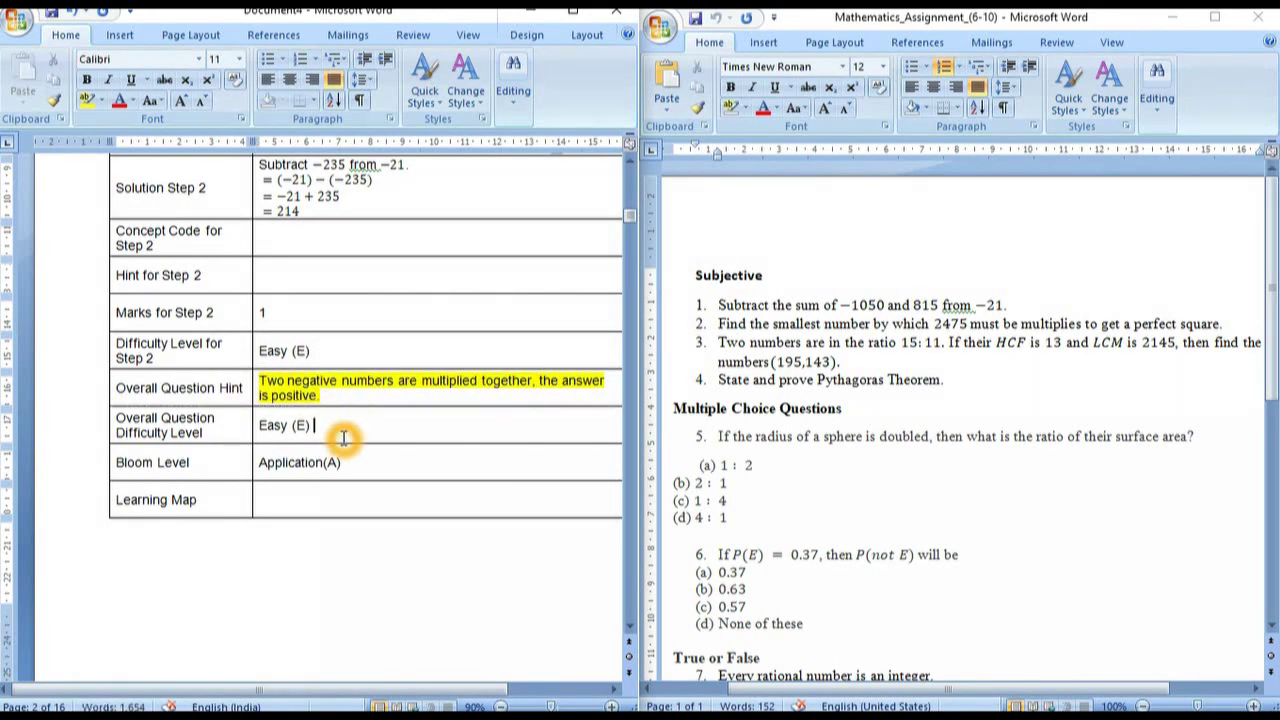
Step: Go back to the Marks for Step 1 value, which is 1, and review the table
{"action": "scroll", "coordinate": [301, 347], "scroll_direction": "up", "scroll_amount": 2}
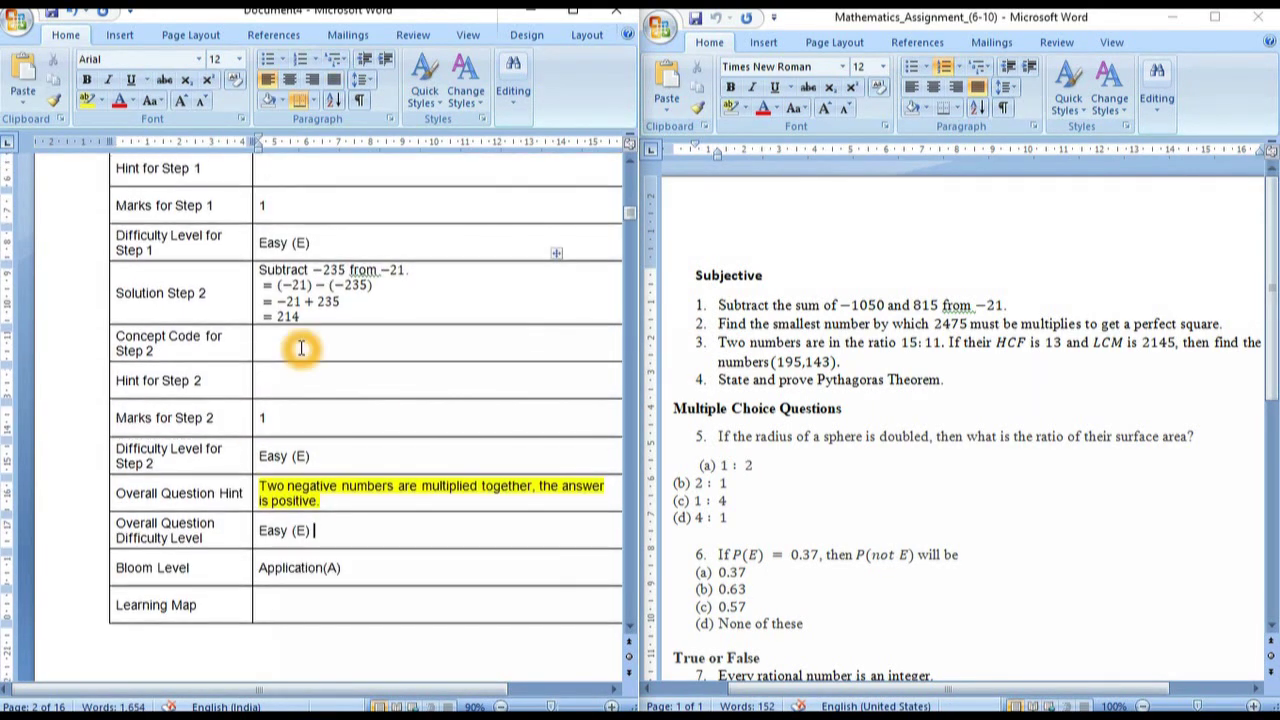
{"action": "scroll", "coordinate": [301, 347], "scroll_direction": "up", "scroll_amount": 3}
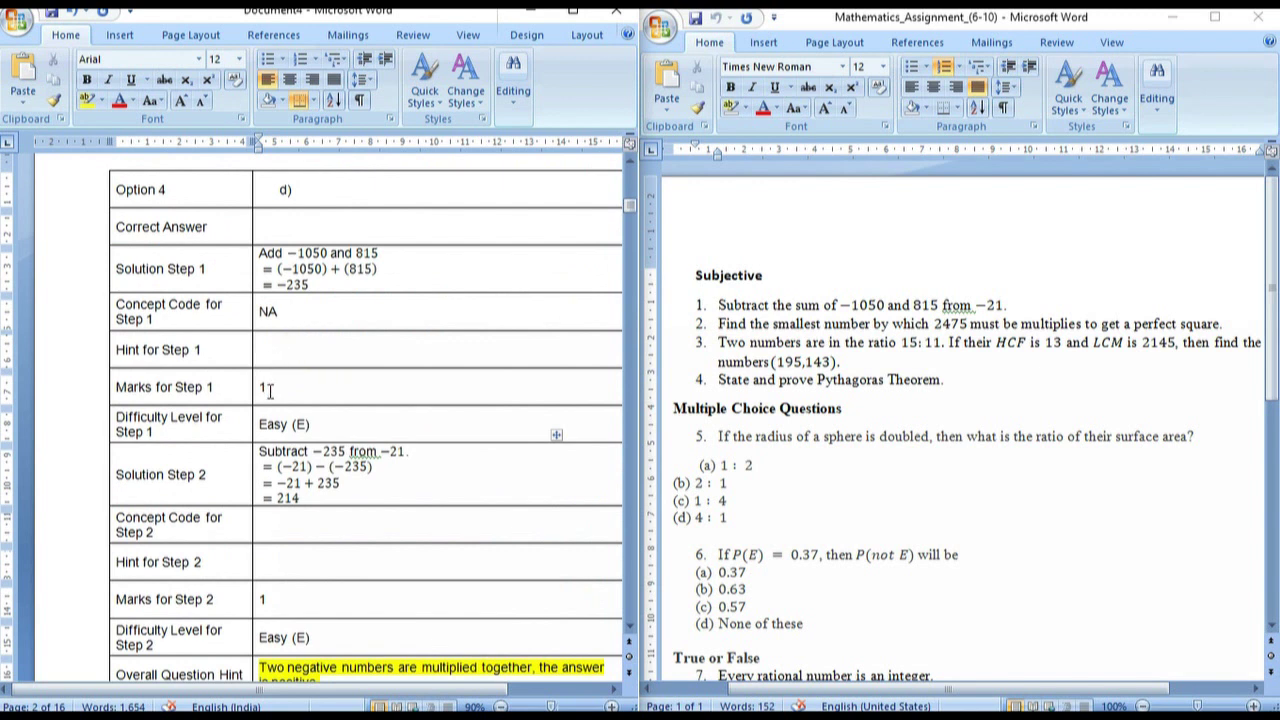
{"action": "left_click", "coordinate": [312, 386]}
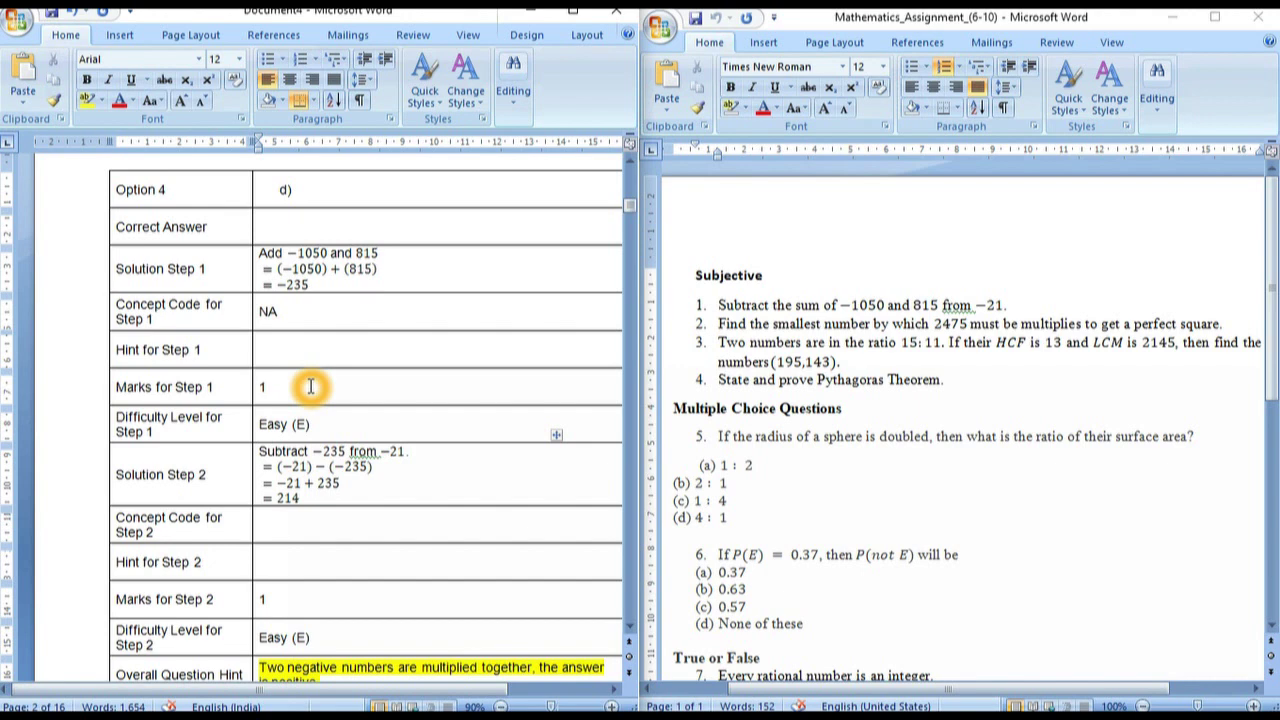
{"action": "scroll", "coordinate": [311, 387], "scroll_direction": "down", "scroll_amount": 3}
{"action": "scroll", "coordinate": [311, 387], "scroll_direction": "up", "scroll_amount": 2}
{"action": "scroll", "coordinate": [311, 387], "scroll_direction": "down", "scroll_amount": 2}
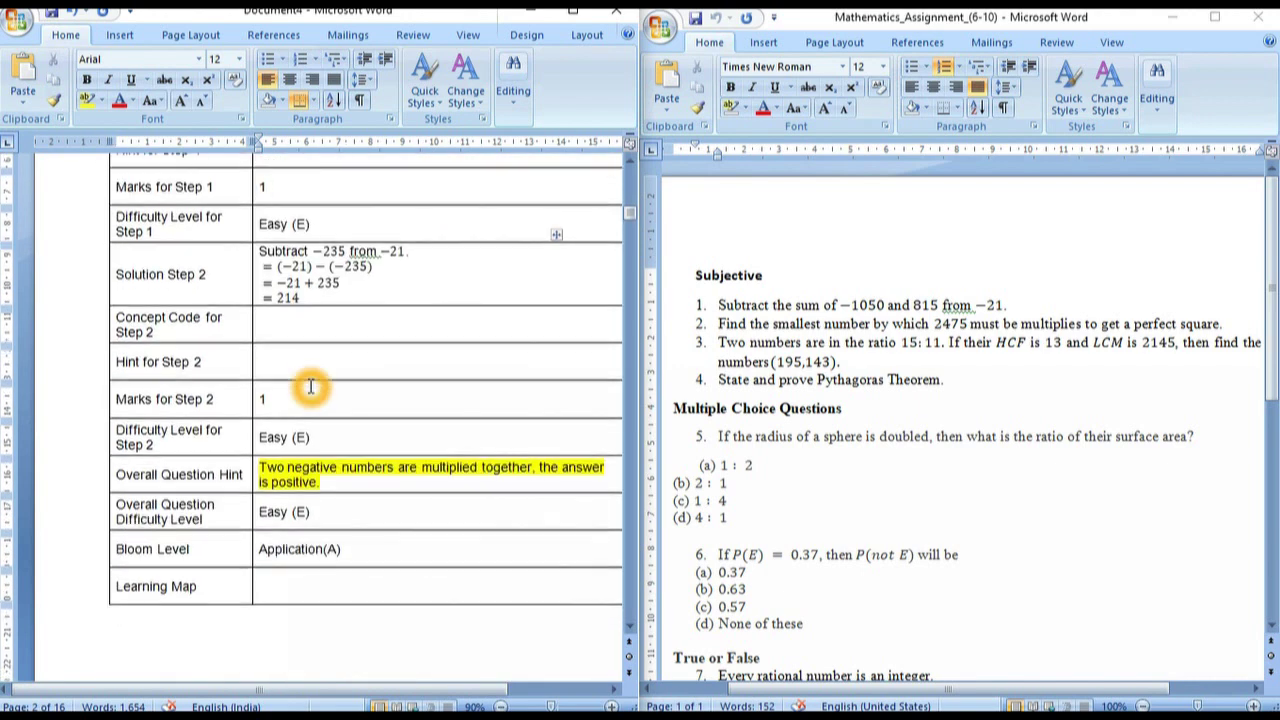
{"action": "scroll", "coordinate": [311, 387], "scroll_direction": "down", "scroll_amount": 1}
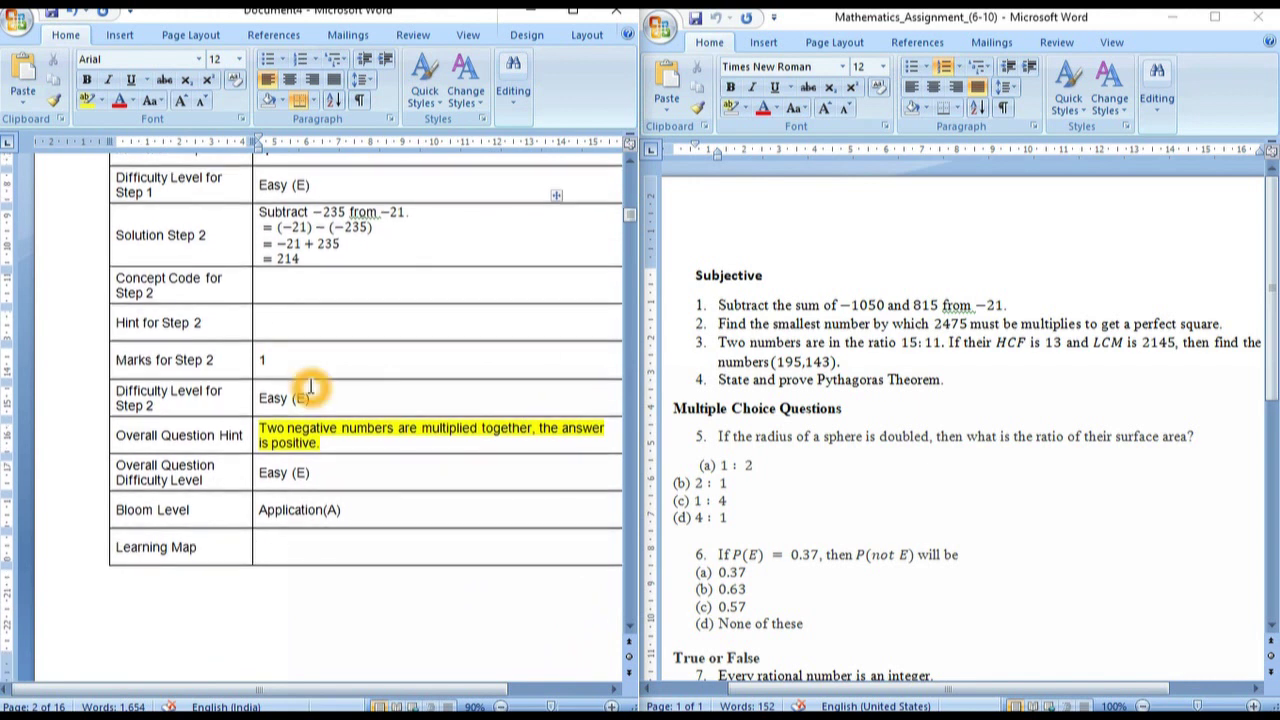
{"action": "scroll", "coordinate": [311, 387], "scroll_direction": "up", "scroll_amount": 1}
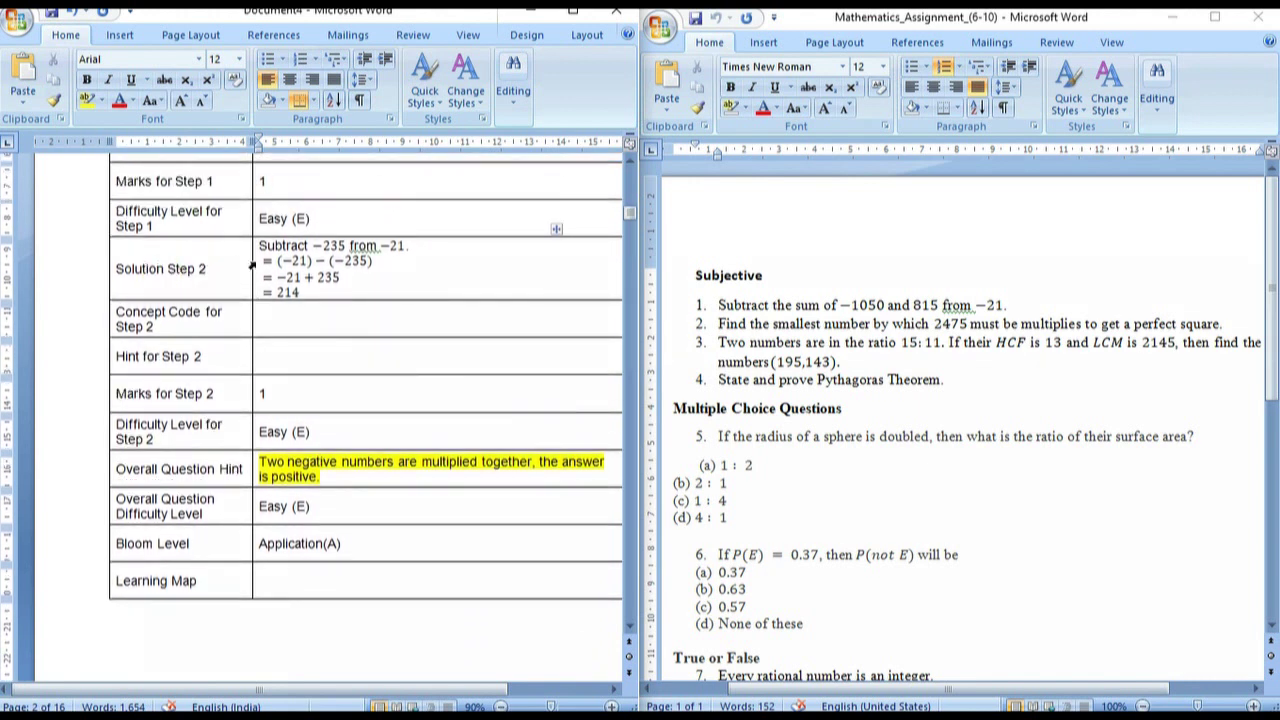
Step: Check the Hint for Step 2 and Marks for Step 2 cells, with Step 2 marks at 1
{"action": "scroll", "coordinate": [326, 399], "scroll_direction": "down", "scroll_amount": 1}
{"action": "left_click", "coordinate": [326, 399]}
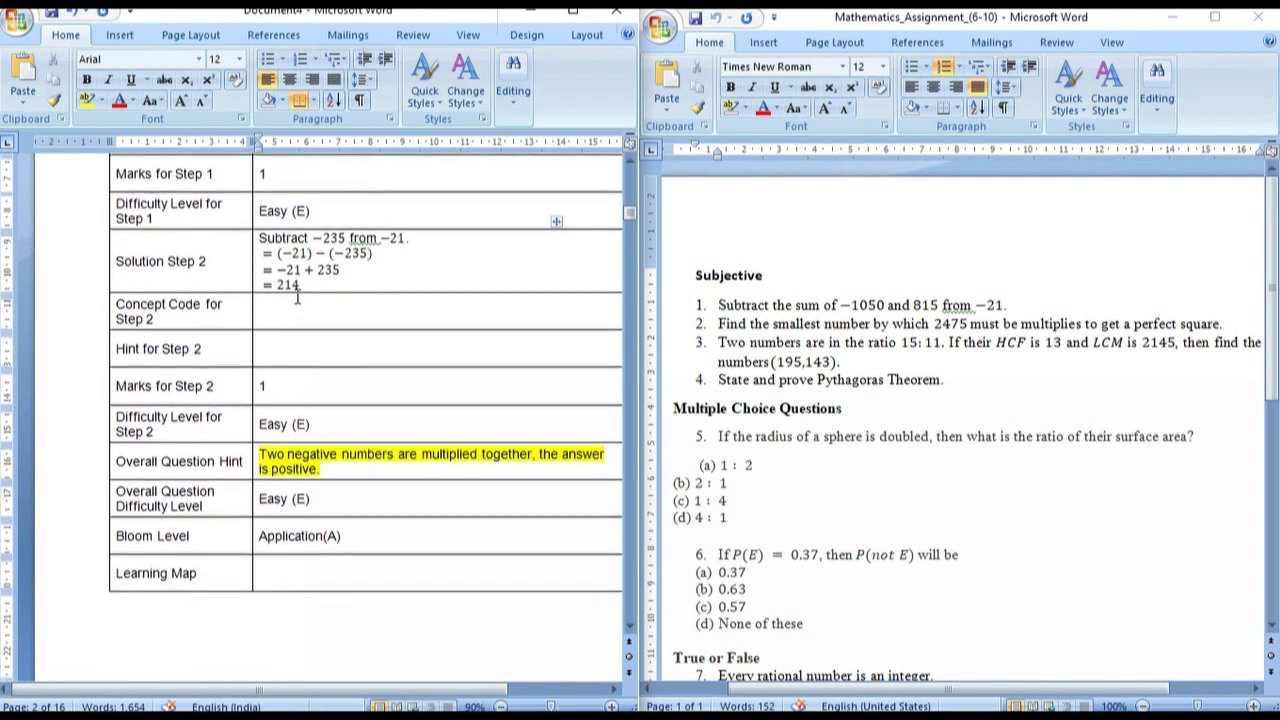
{"action": "left_click", "coordinate": [214, 360]}
{"action": "left_click", "coordinate": [298, 353]}
{"action": "left_click", "coordinate": [282, 388]}
{"action": "left_click", "coordinate": [270, 390]}
{"action": "left_click", "coordinate": [265, 388]}
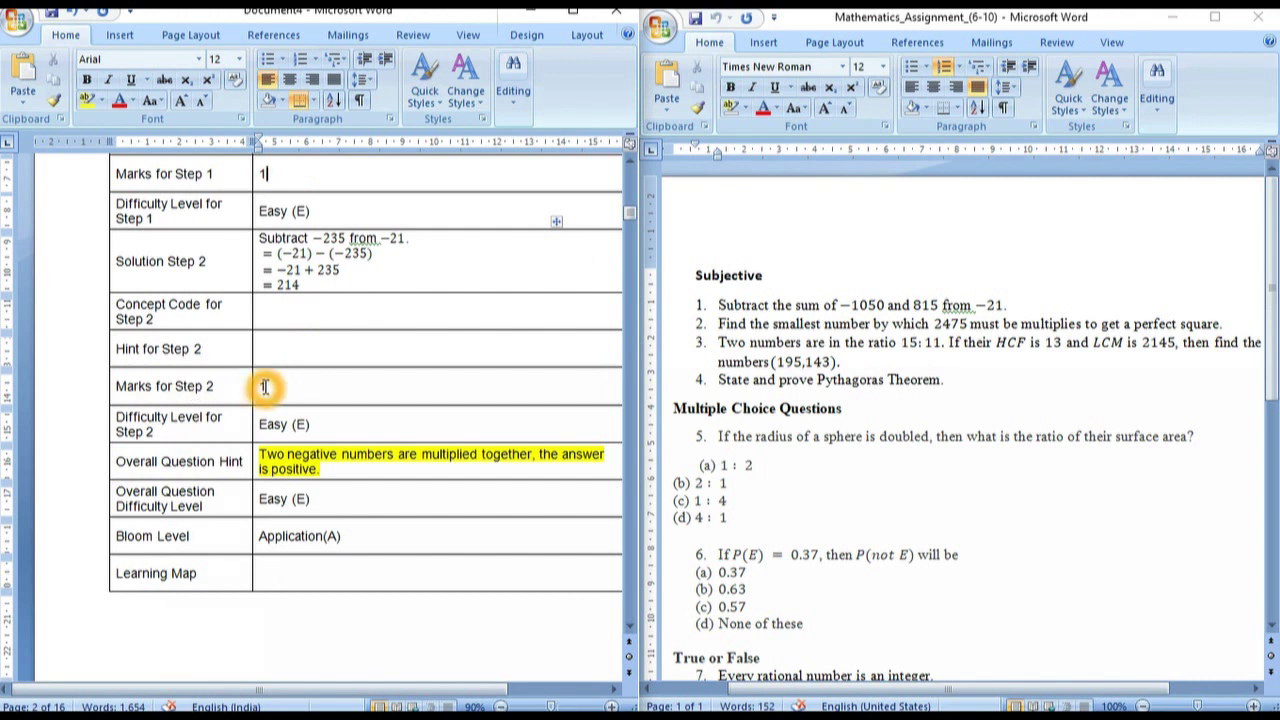
{"action": "left_click", "coordinate": [271, 389]}
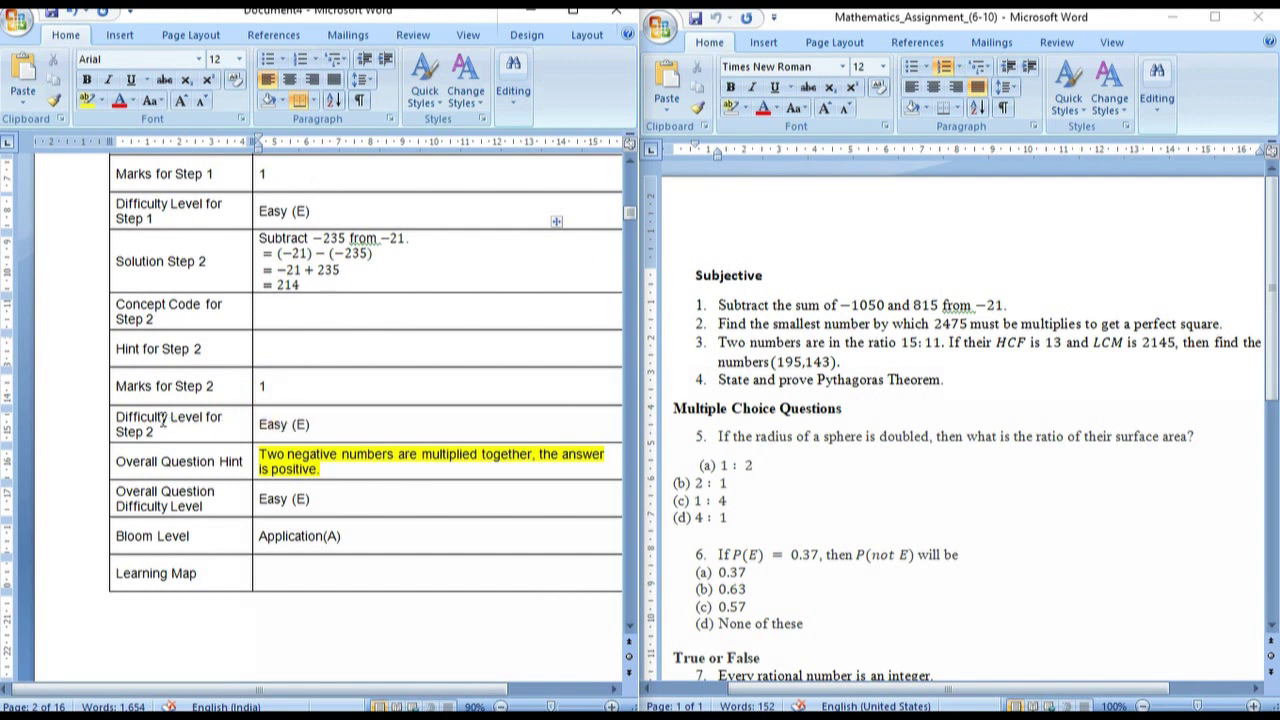
Step: Replace 'Easy (E)' with 'E' in the Difficulty Level for Step 2 cell
{"action": "left_click", "coordinate": [341, 429]}
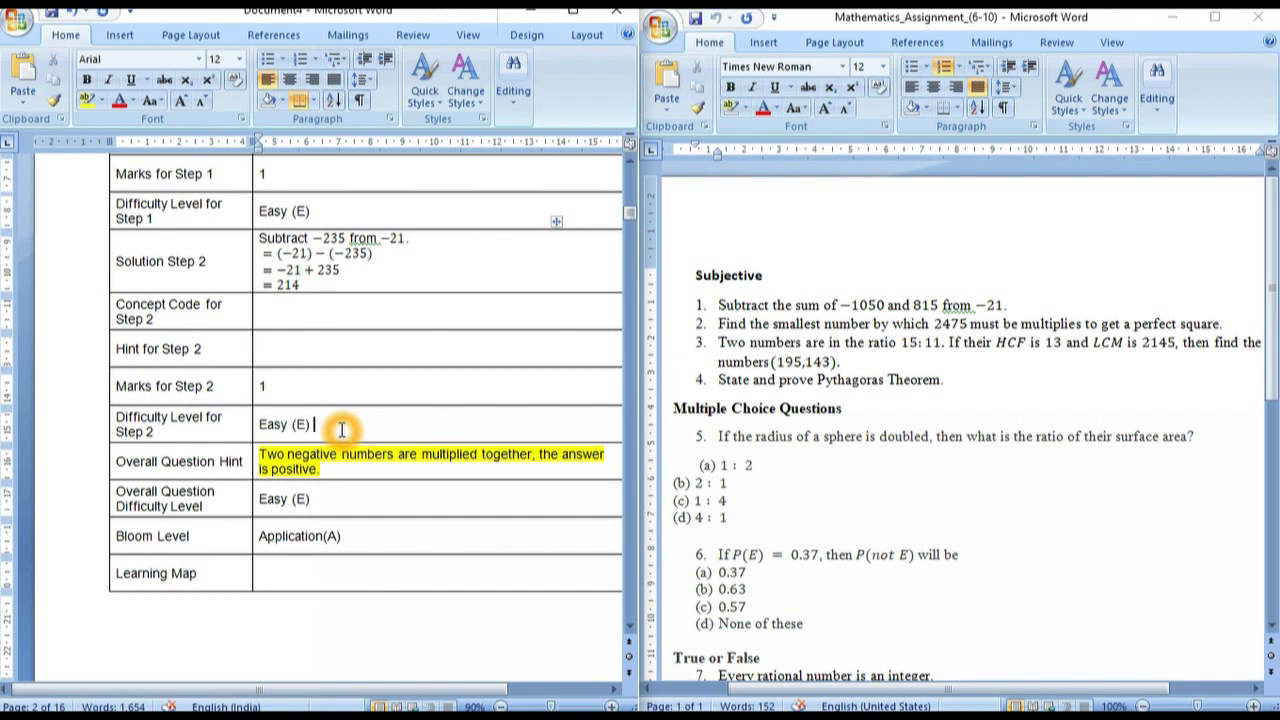
{"action": "key", "text": "BackSpace"}
{"action": "key", "text": "BackSpace"}
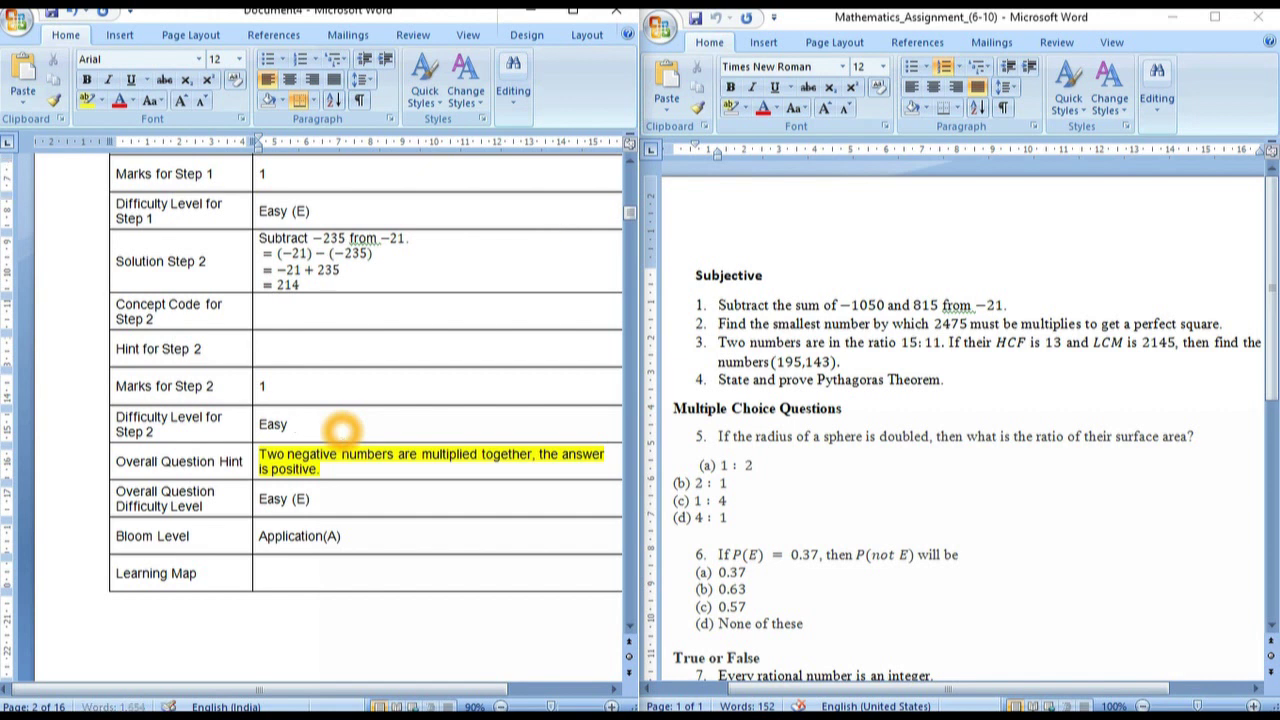
{"action": "key", "text": "BackSpace"}
{"action": "key", "text": "BackSpace"}
{"action": "key", "text": "BackSpace"}
{"action": "key", "text": "BackSpace"}
{"action": "type", "text": "H"}
{"action": "key", "text": "BackSpace"}
{"action": "type", "text": "E"}
{"action": "scroll", "coordinate": [336, 485], "scroll_direction": "down", "scroll_amount": 2}
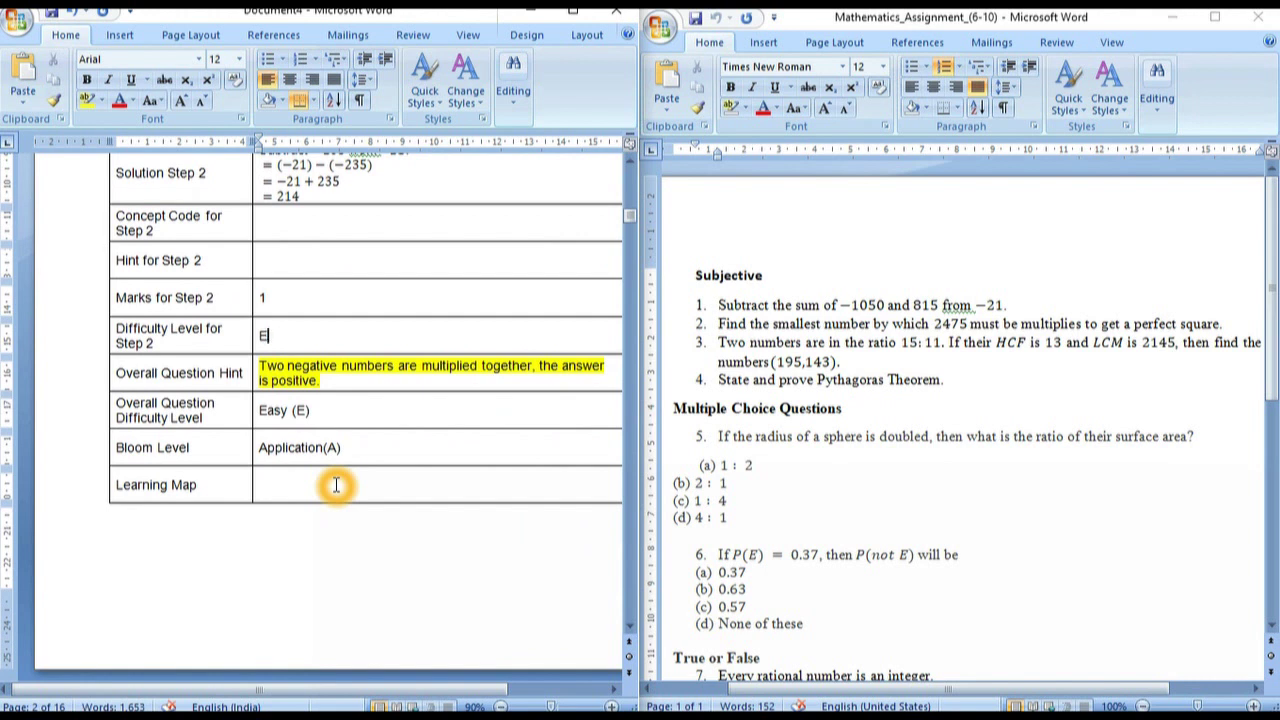
Step: Shorten the Bloom Level entry from 'Application(A)' to just 'A'
{"action": "scroll", "coordinate": [336, 485], "scroll_direction": "down", "scroll_amount": 1}
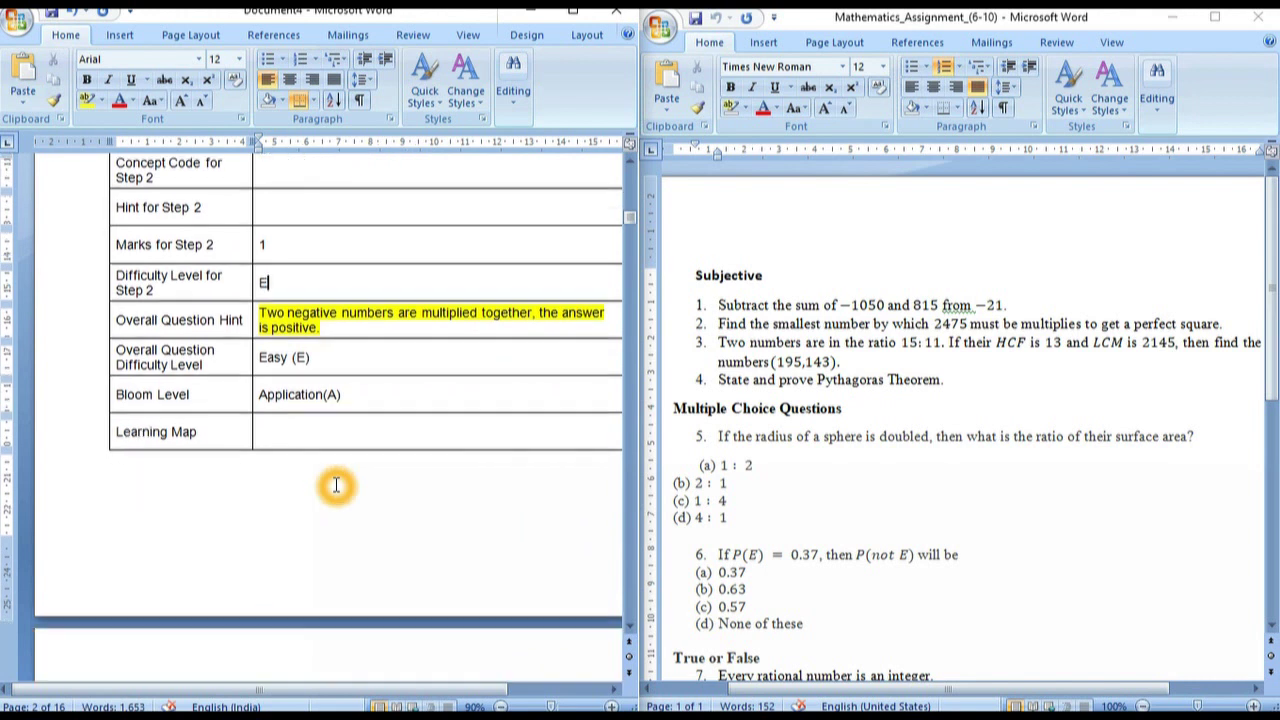
{"action": "left_click", "coordinate": [315, 357]}
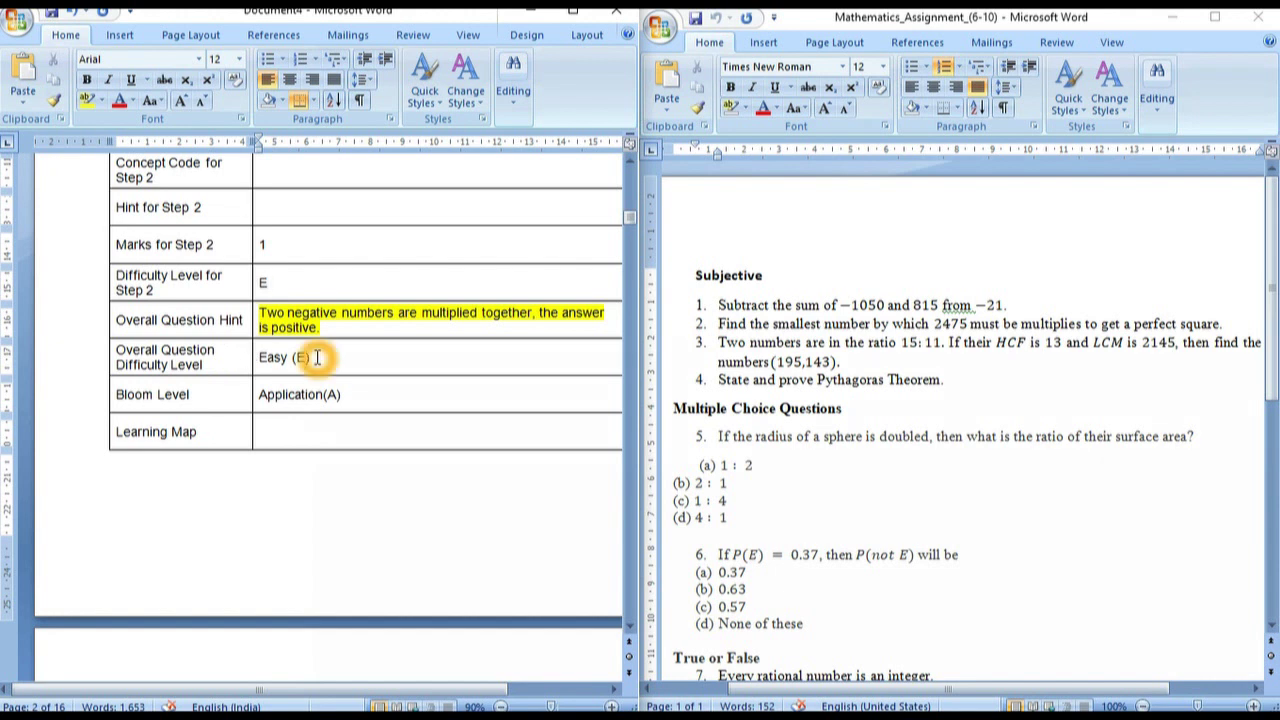
{"action": "left_click", "coordinate": [315, 357]}
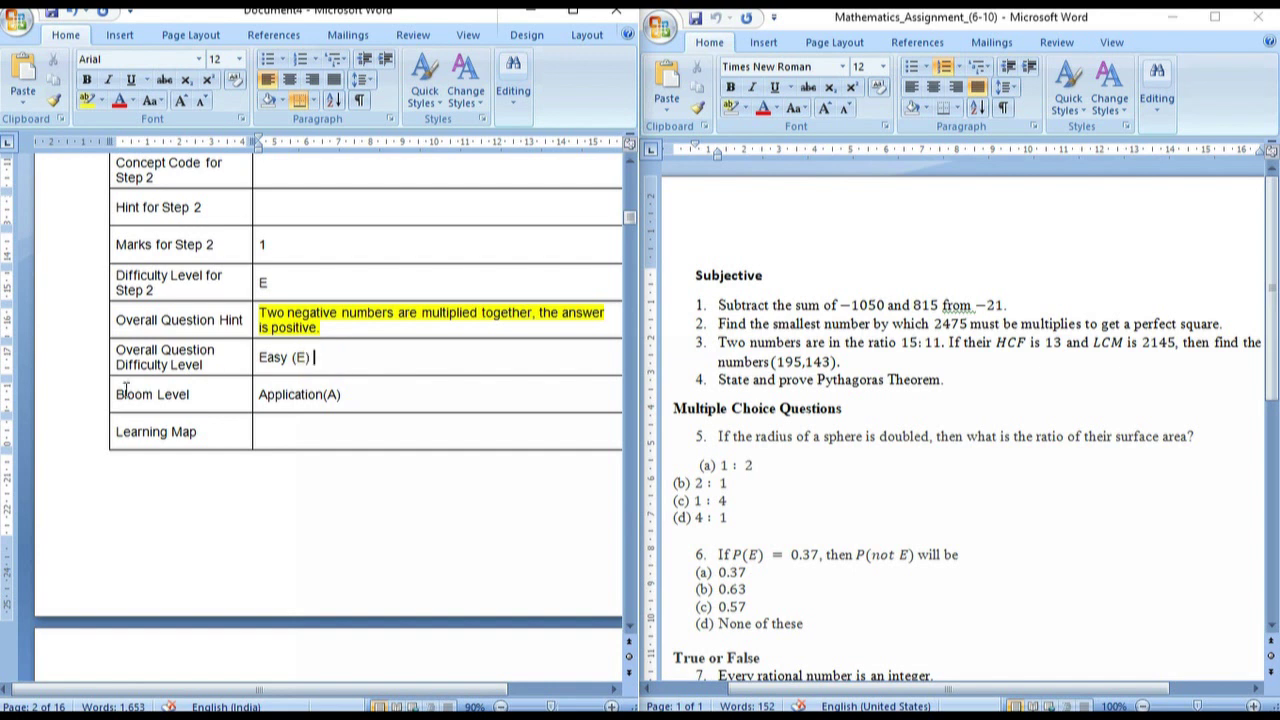
{"action": "left_click", "coordinate": [358, 400]}
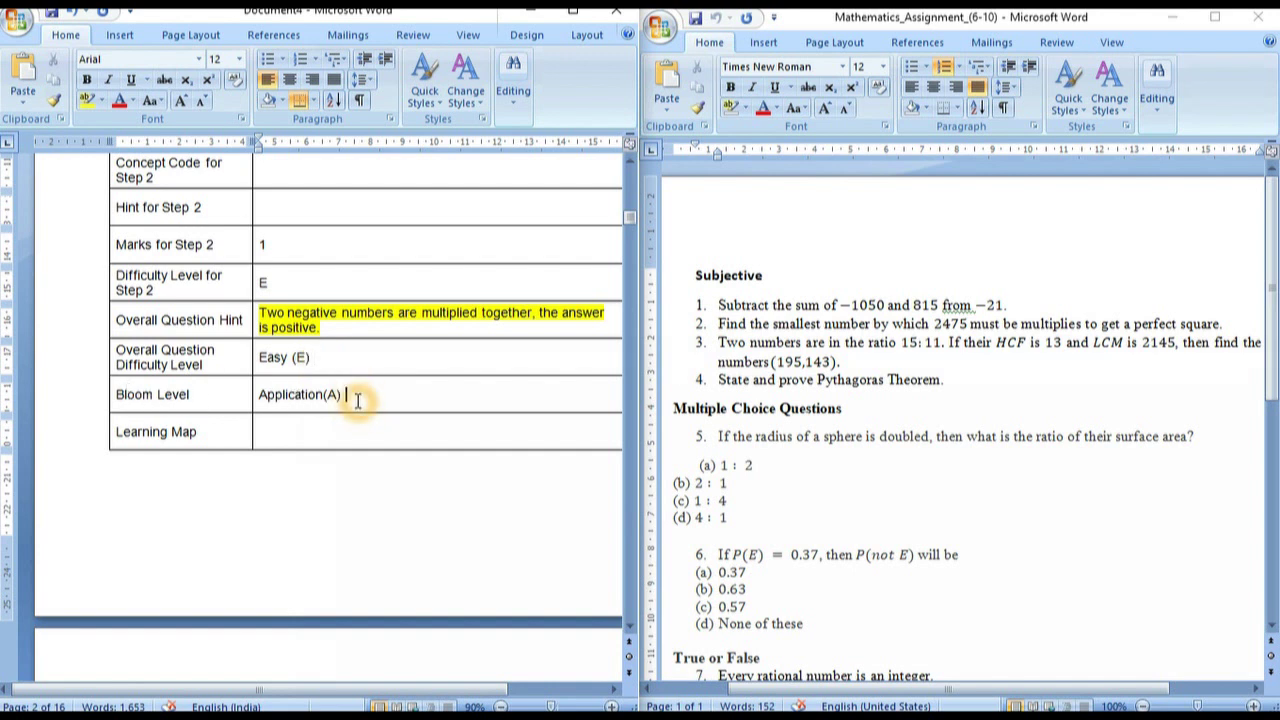
{"action": "key", "text": "BackSpace"}
{"action": "key", "text": "BackSpace"}
{"action": "key", "text": "BackSpace"}
{"action": "key", "text": "BackSpace"}
{"action": "key", "text": "BackSpace"}
{"action": "key", "text": "BackSpace"}
{"action": "key", "text": "BackSpace"}
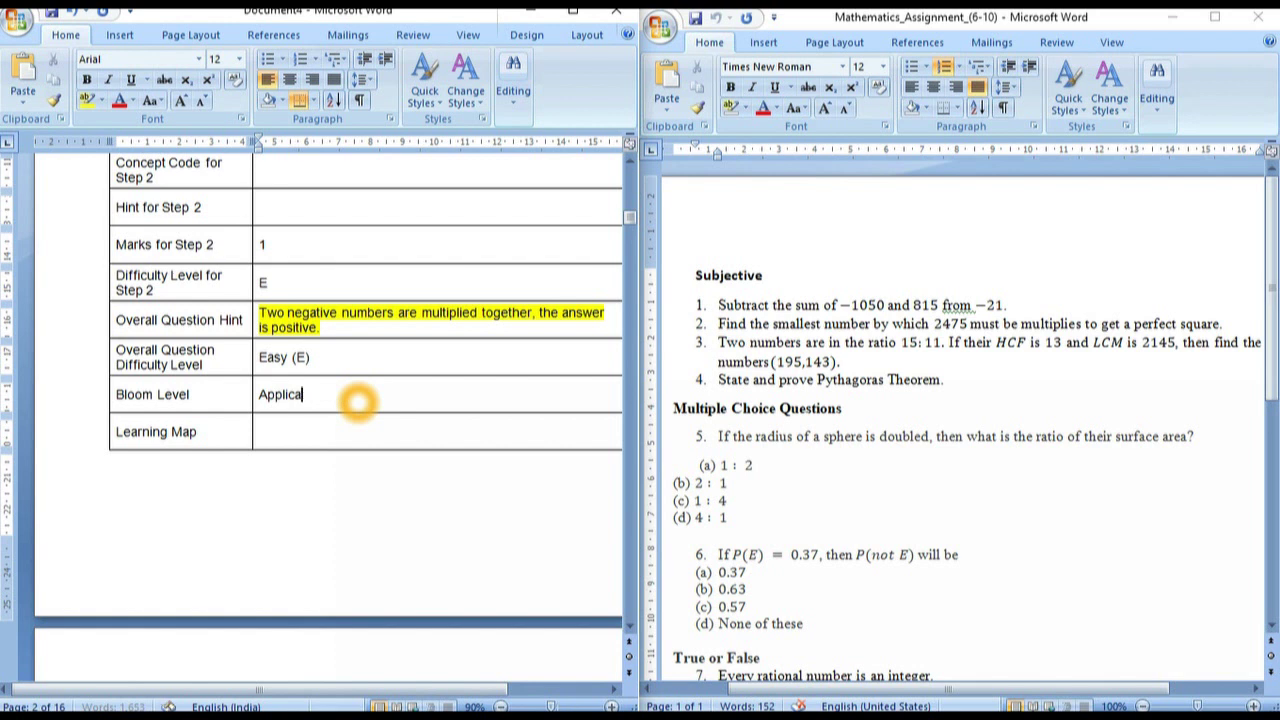
{"action": "key", "text": "BackSpace"}
{"action": "key", "text": "BackSpace"}
{"action": "key", "text": "BackSpace"}
{"action": "key", "text": "BackSpace"}
{"action": "key", "text": "BackSpace"}
{"action": "key", "text": "BackSpace"}
{"action": "key", "text": "BackSpace"}
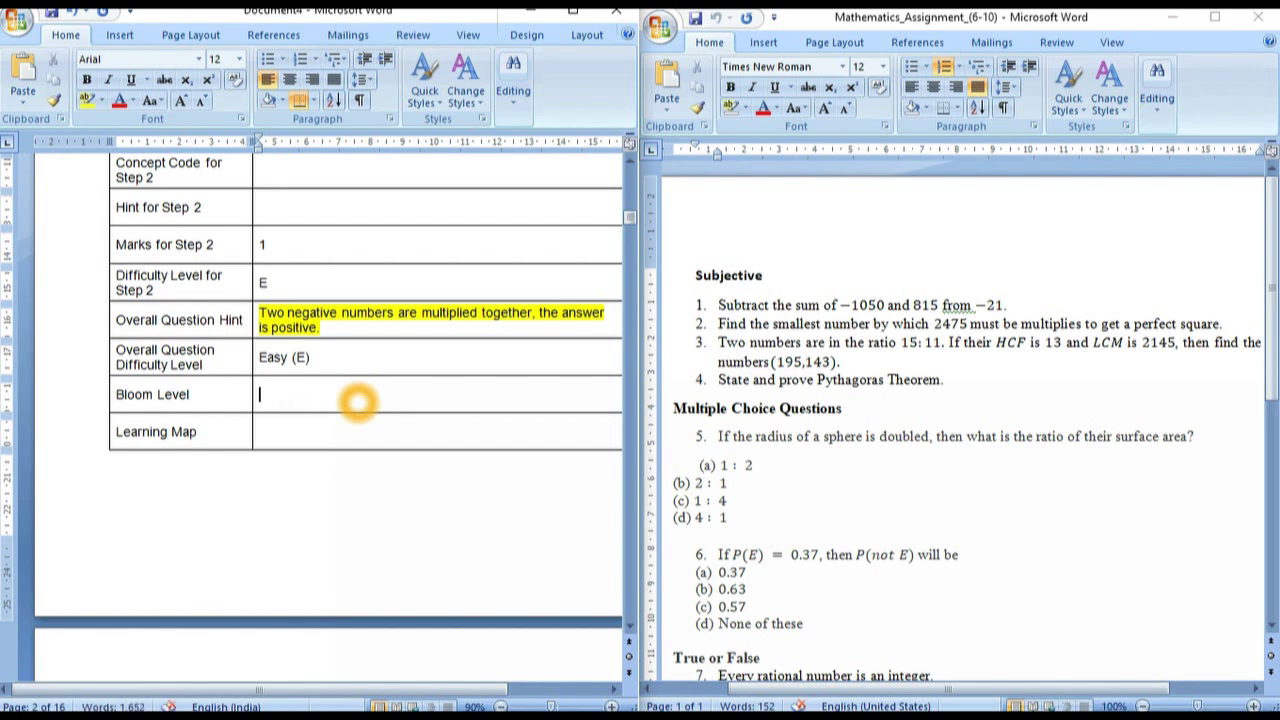
{"action": "type", "text": "A/"}
{"action": "type", "text": "R"}
{"action": "key", "text": "BackSpace"}
{"action": "key", "text": "BackSpace"}
{"action": "key", "text": "BackSpace"}
{"action": "type", "text": "/R"}
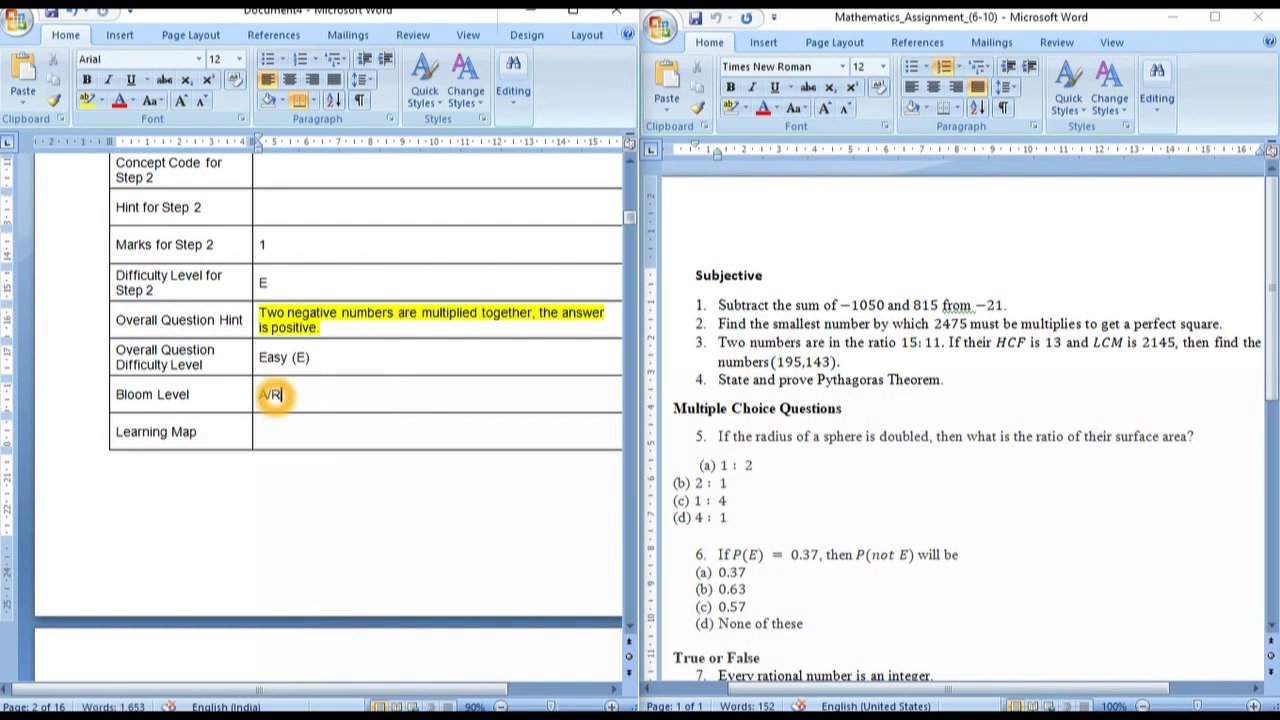
{"action": "key", "text": "BackSpace"}
{"action": "key", "text": "BackSpace"}
Step: Try 'NA' and then 'Topic ID' in the Learning Map value, then delete it so the cell is empty
{"action": "key", "text": "Down"}
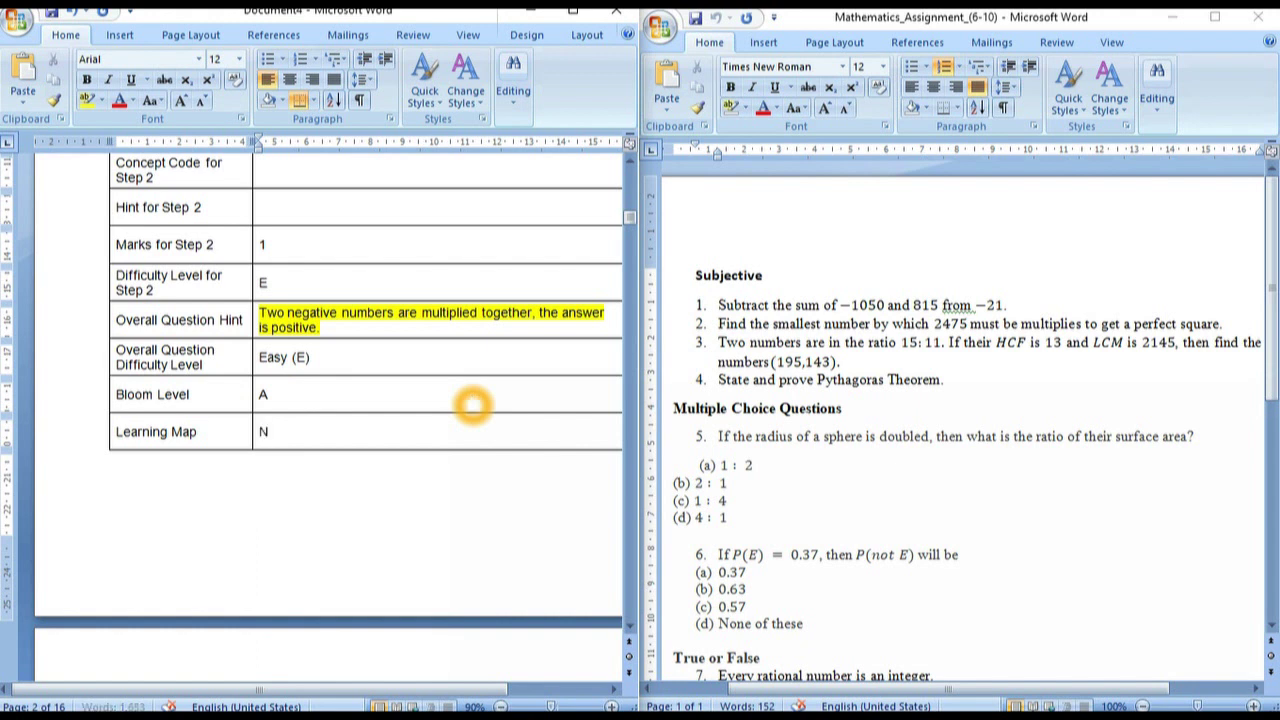
{"action": "type", "text": "NA"}
{"action": "key", "text": "BackSpace"}
{"action": "key", "text": "BackSpace"}
{"action": "type", "text": "T"}
{"action": "type", "text": "opi"}
{"action": "type", "text": "ID"}
{"action": "key", "text": "shift+Left"}
{"action": "key", "text": "shift+Left"}
{"action": "key", "text": "shift+Left"}
{"action": "key", "text": "shift+Left"}
{"action": "key", "text": "shift+Left"}
{"action": "key", "text": "shift+Left"}
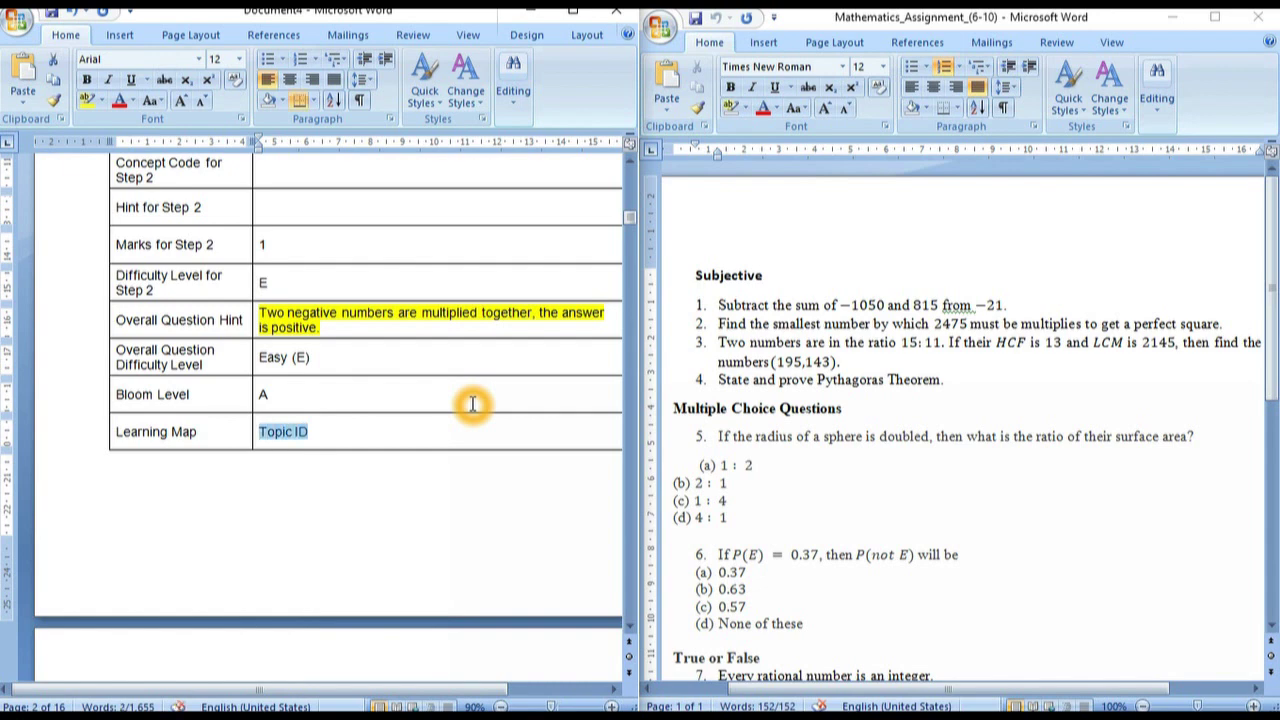
{"action": "key", "text": "BackSpace"}
Step: Clear the Question Code value 'NA' and the Question Number '1'
{"action": "scroll", "coordinate": [473, 403], "scroll_direction": "up", "scroll_amount": 5}
{"action": "scroll", "coordinate": [473, 403], "scroll_direction": "up", "scroll_amount": 4}
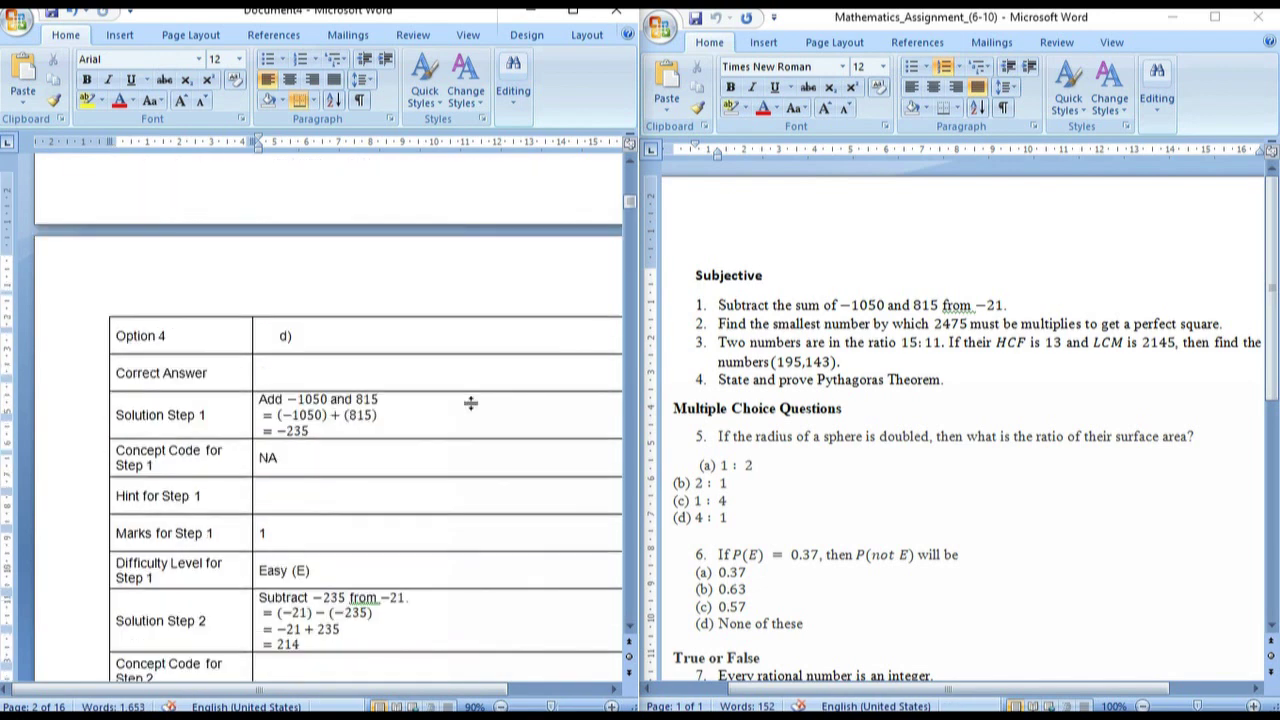
{"action": "scroll", "coordinate": [473, 403], "scroll_direction": "up", "scroll_amount": 2}
{"action": "scroll", "coordinate": [473, 403], "scroll_direction": "up", "scroll_amount": 6}
{"action": "scroll", "coordinate": [473, 403], "scroll_direction": "up", "scroll_amount": 4}
{"action": "scroll", "coordinate": [473, 403], "scroll_direction": "down", "scroll_amount": 1}
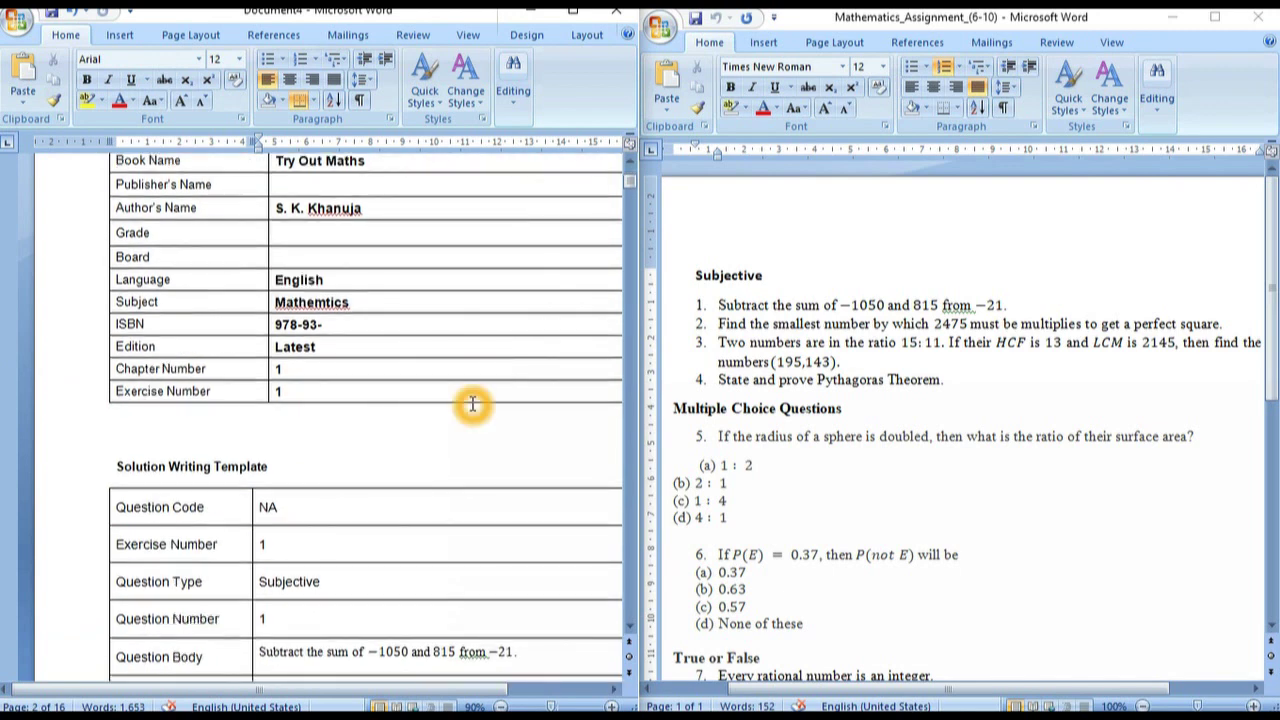
{"action": "scroll", "coordinate": [473, 403], "scroll_direction": "down", "scroll_amount": 4}
{"action": "double_click", "coordinate": [400, 338]}
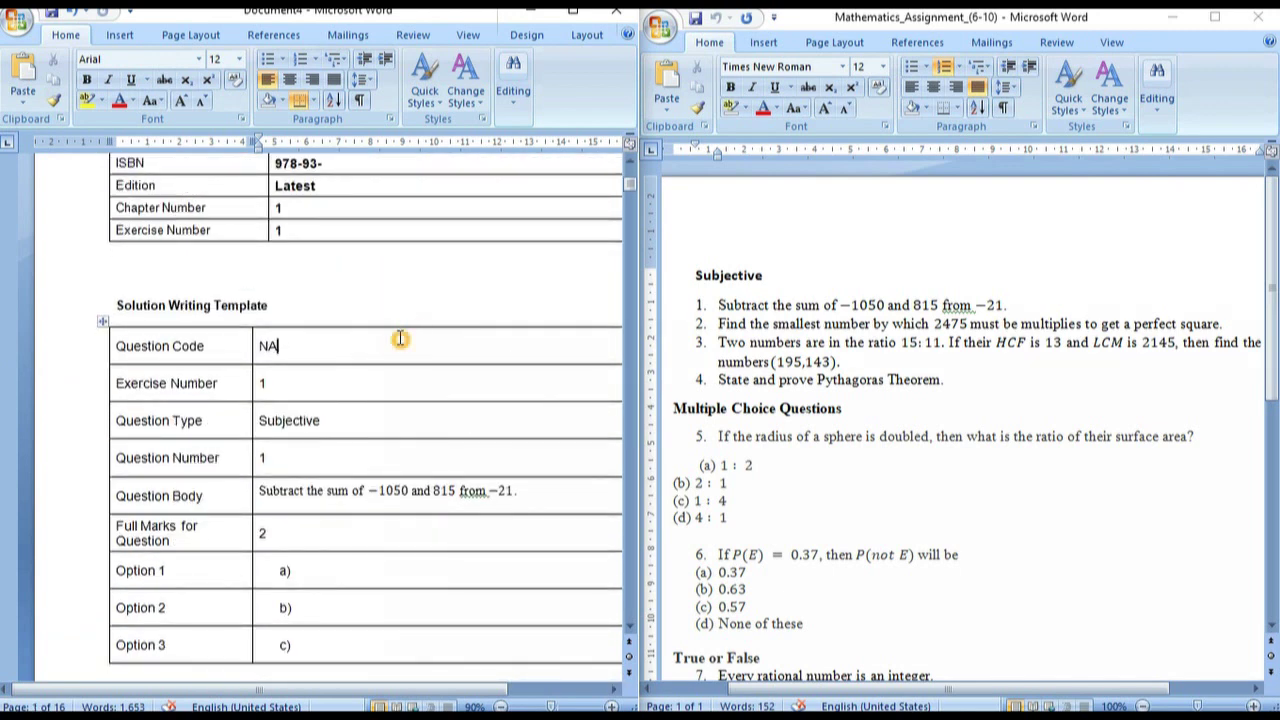
{"action": "key", "text": "BackSpace"}
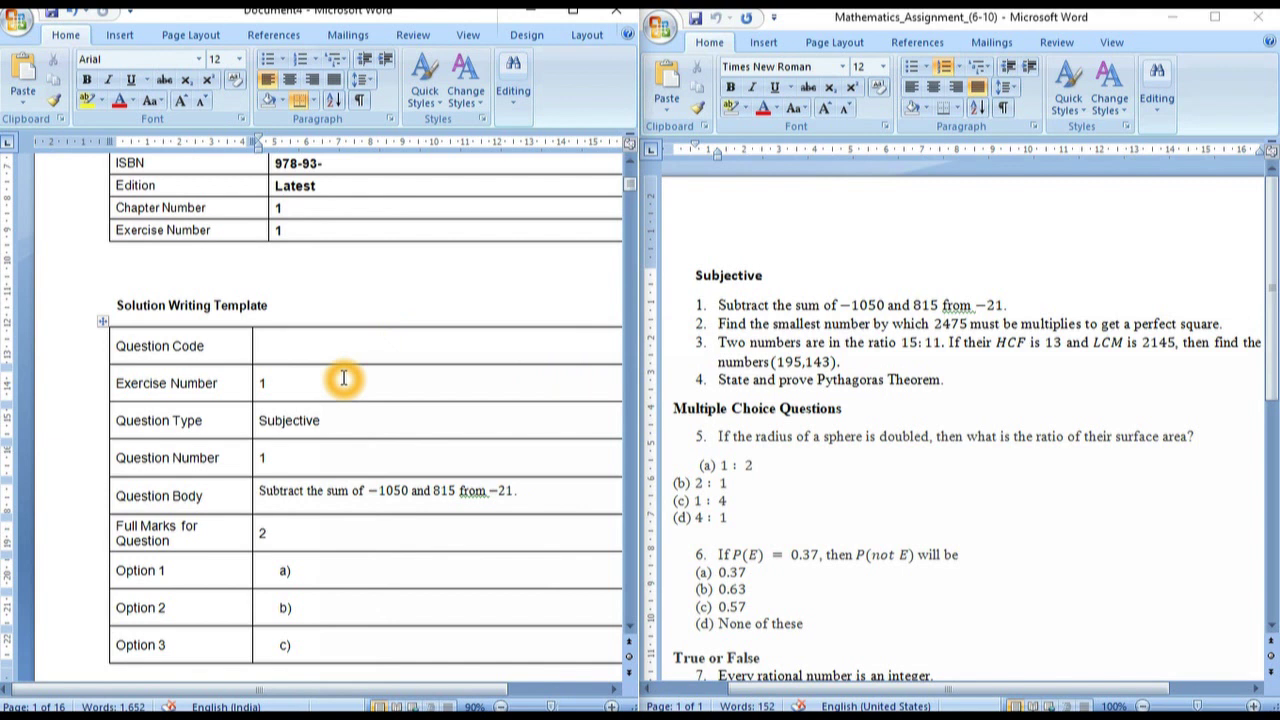
{"action": "scroll", "coordinate": [330, 423], "scroll_direction": "down", "scroll_amount": 1}
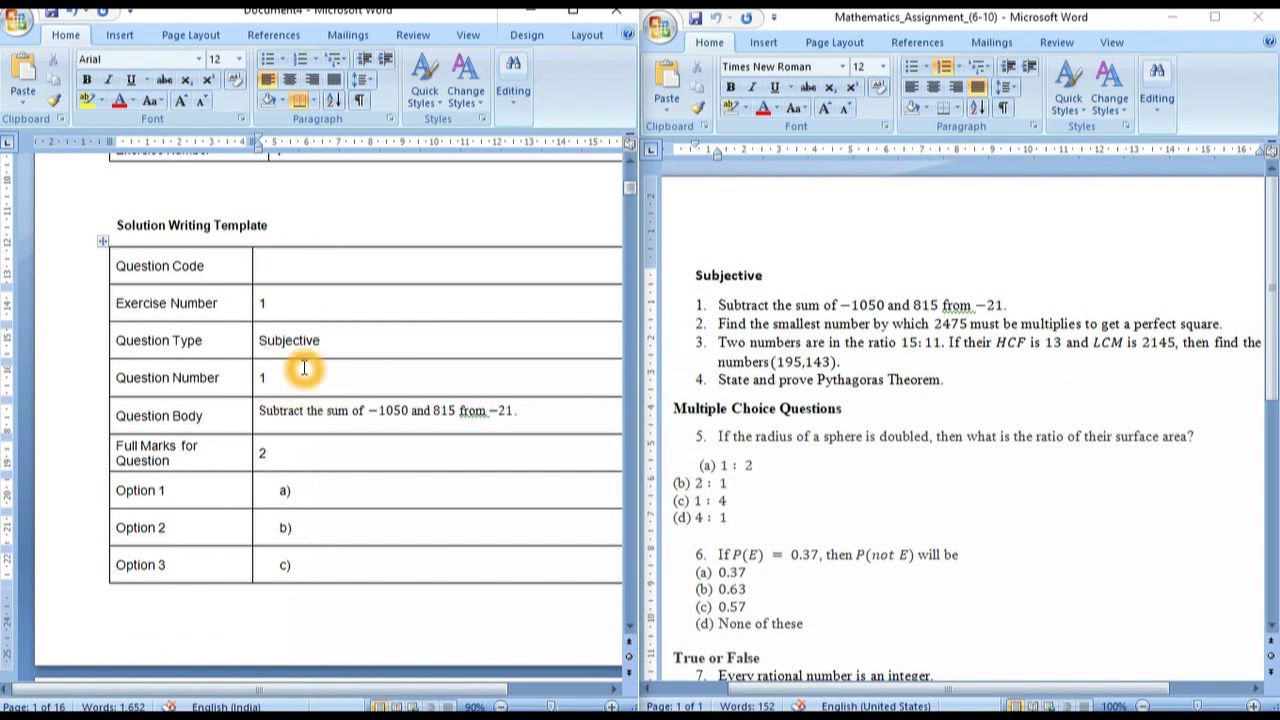
{"action": "left_click", "coordinate": [304, 368]}
{"action": "key", "text": "BackSpace"}
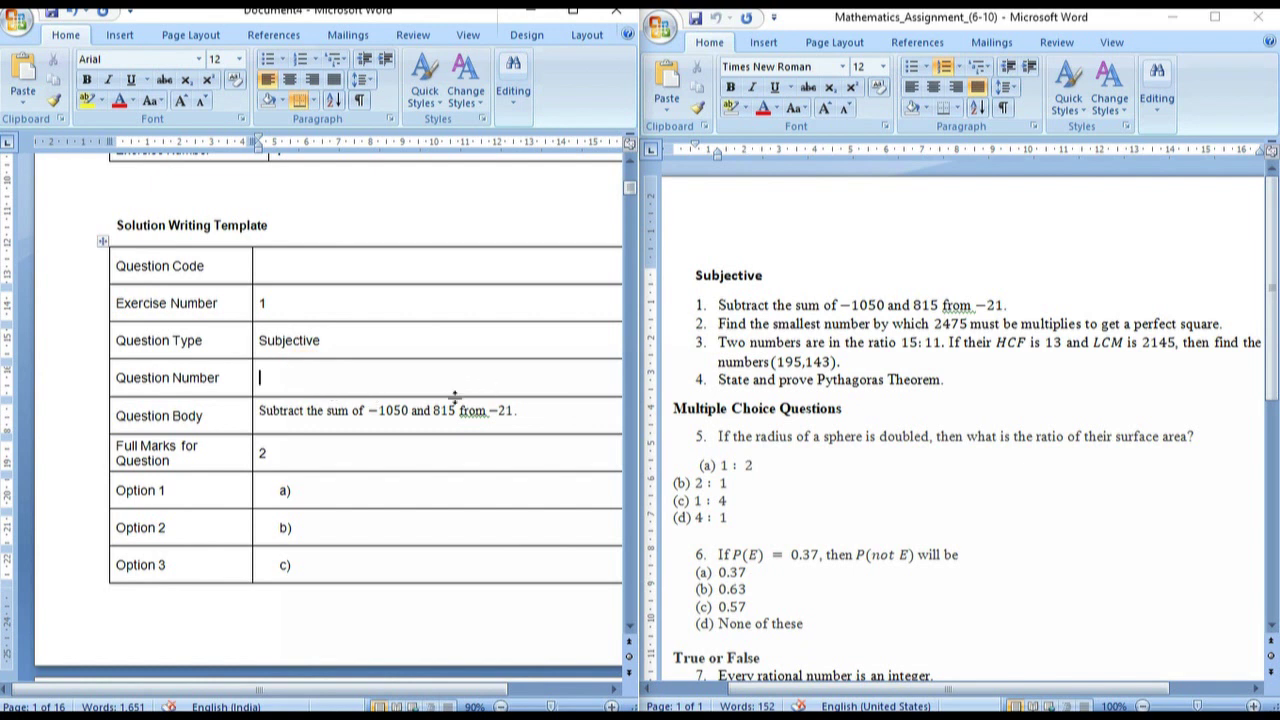
Step: Delete the Question Body sentence and the Full Marks value '2'
{"action": "left_click", "coordinate": [560, 424]}
{"action": "left_click_drag", "start_coordinate": [534, 418], "coordinate": [273, 416]}
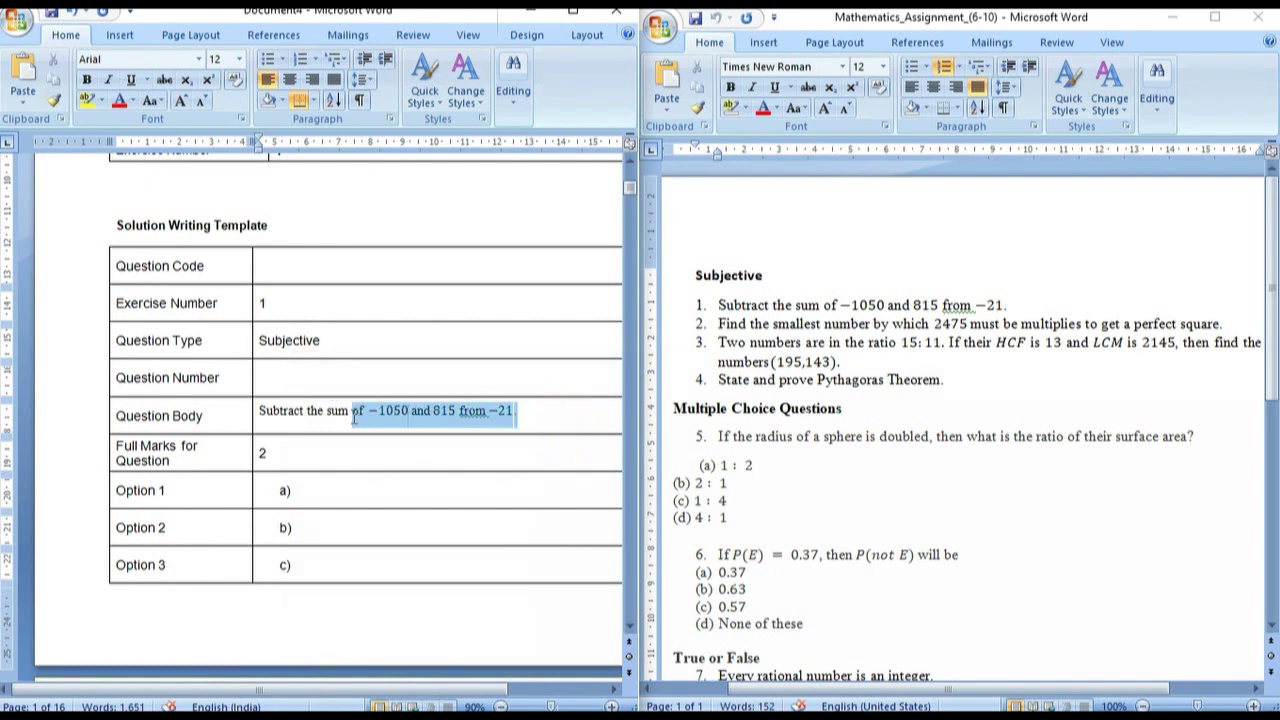
{"action": "key", "text": "Delete"}
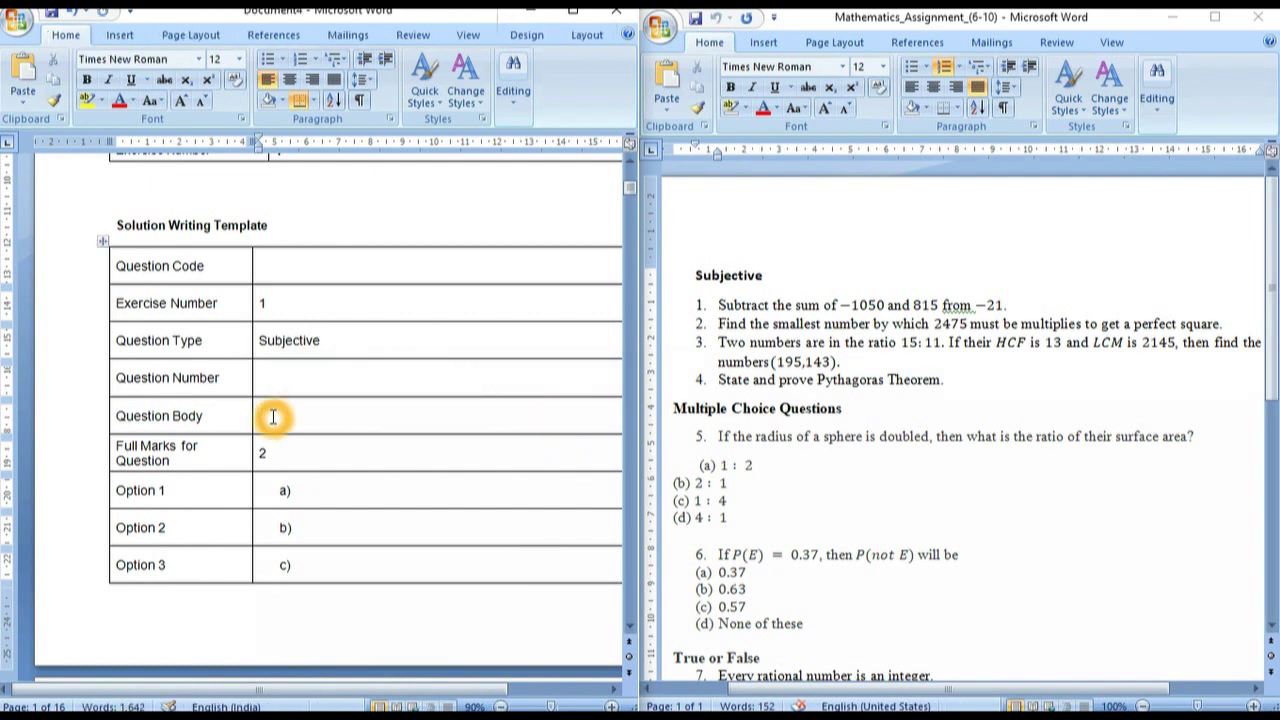
{"action": "left_click", "coordinate": [304, 458]}
{"action": "key", "text": "BackSpace"}
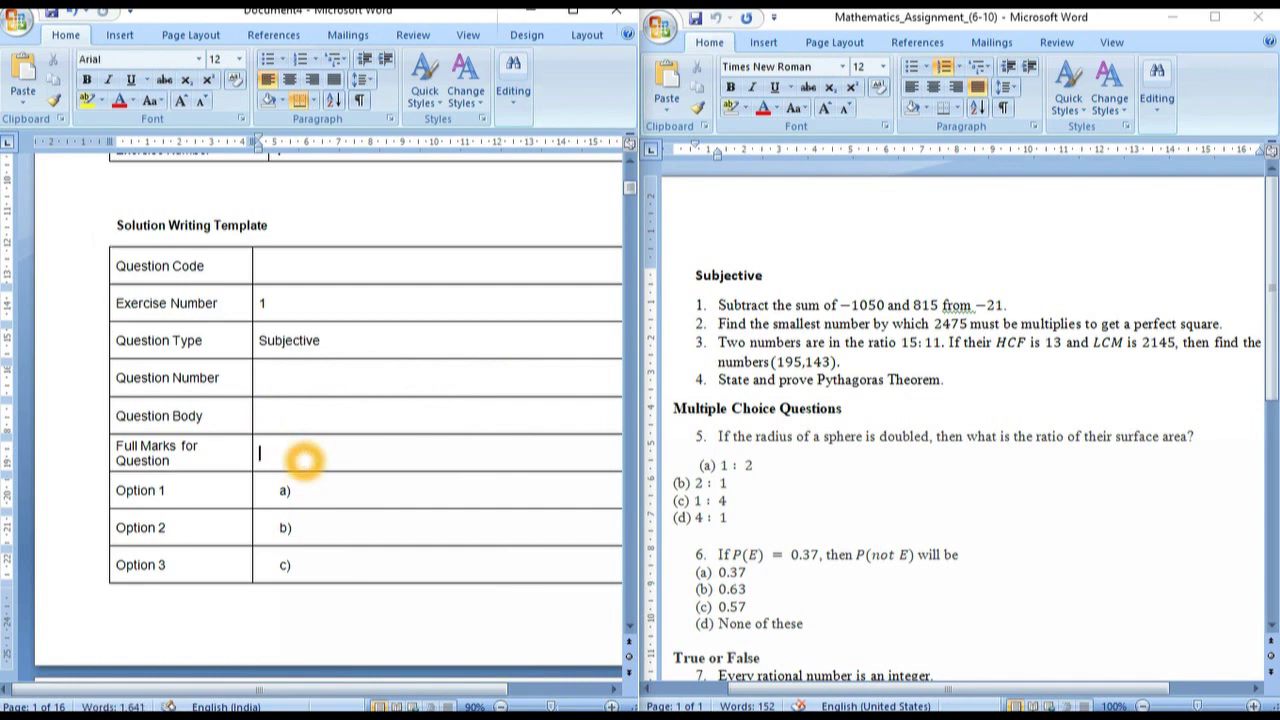
Step: Select the rows from Solution Step 1 to Difficulty Level for Step 2 and delete their contents
{"action": "scroll", "coordinate": [305, 458], "scroll_direction": "down", "scroll_amount": 3}
{"action": "scroll", "coordinate": [305, 458], "scroll_direction": "down", "scroll_amount": 6}
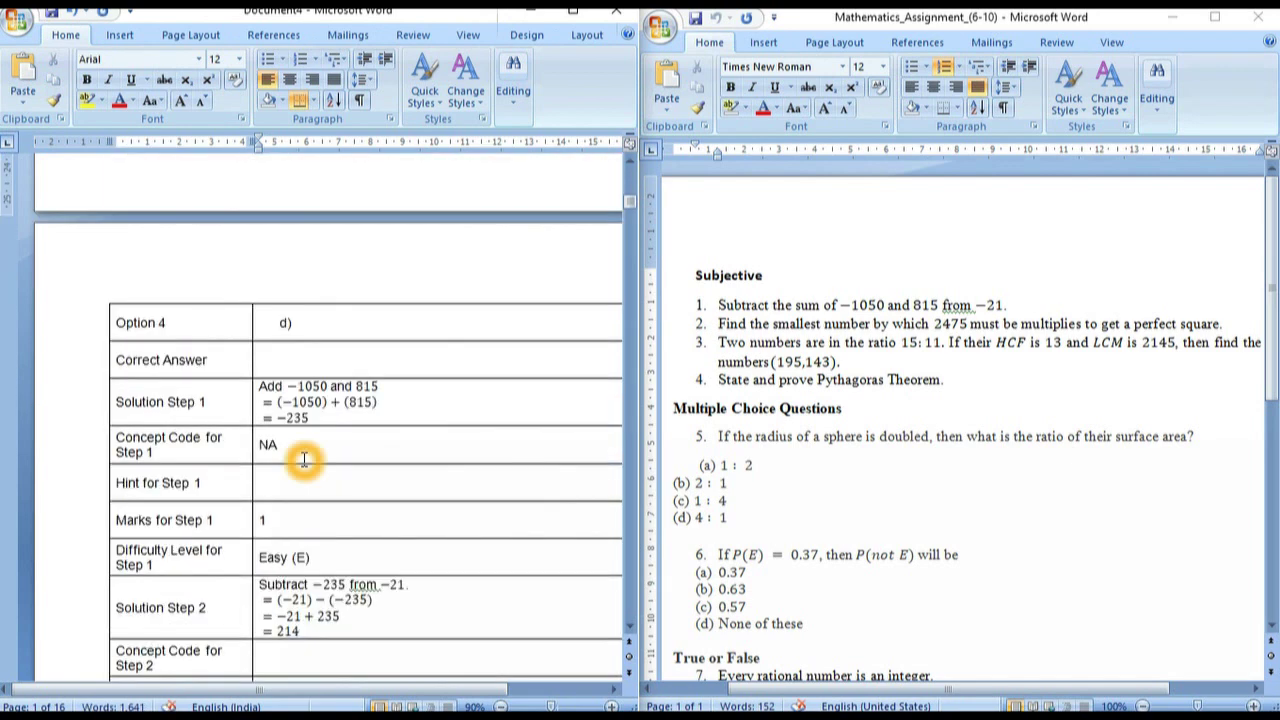
{"action": "scroll", "coordinate": [357, 375], "scroll_direction": "down", "scroll_amount": 1}
{"action": "left_click", "coordinate": [262, 338]}
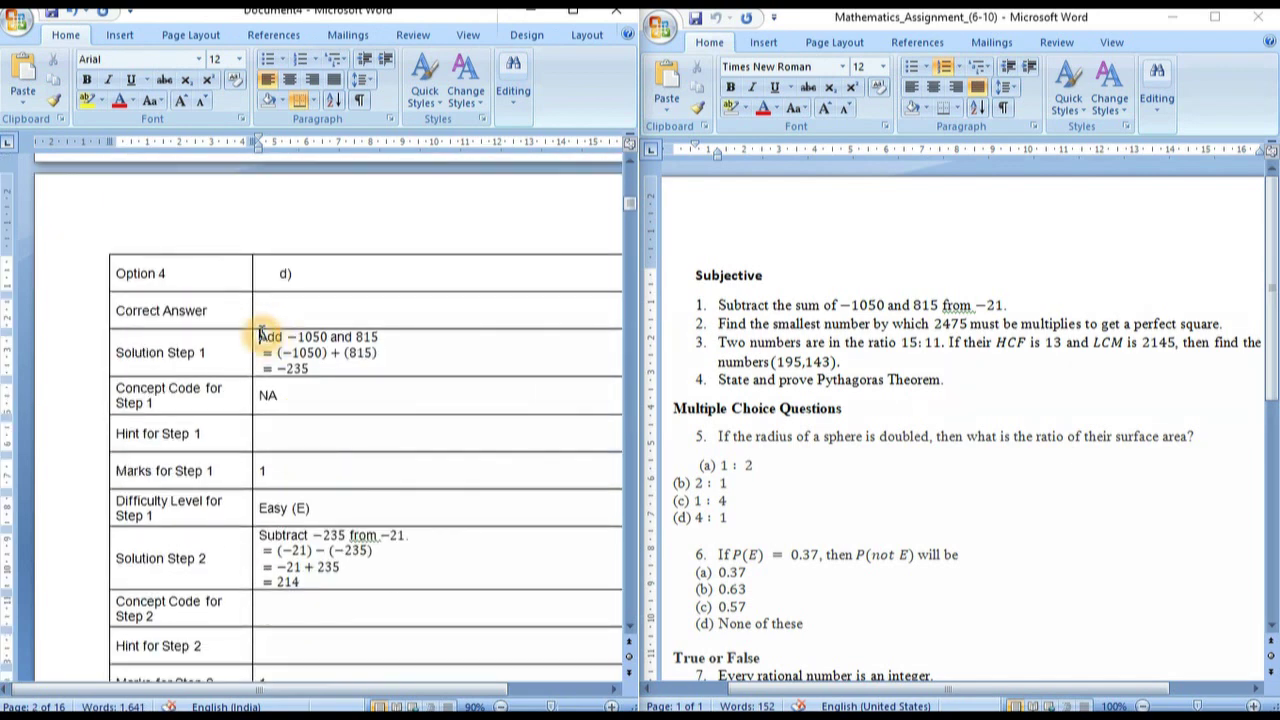
{"action": "key", "text": "shift+Down"}
{"action": "key", "text": "shift+Down"}
{"action": "key", "text": "shift+Down"}
{"action": "key", "text": "shift+Down"}
{"action": "key", "text": "shift+Down"}
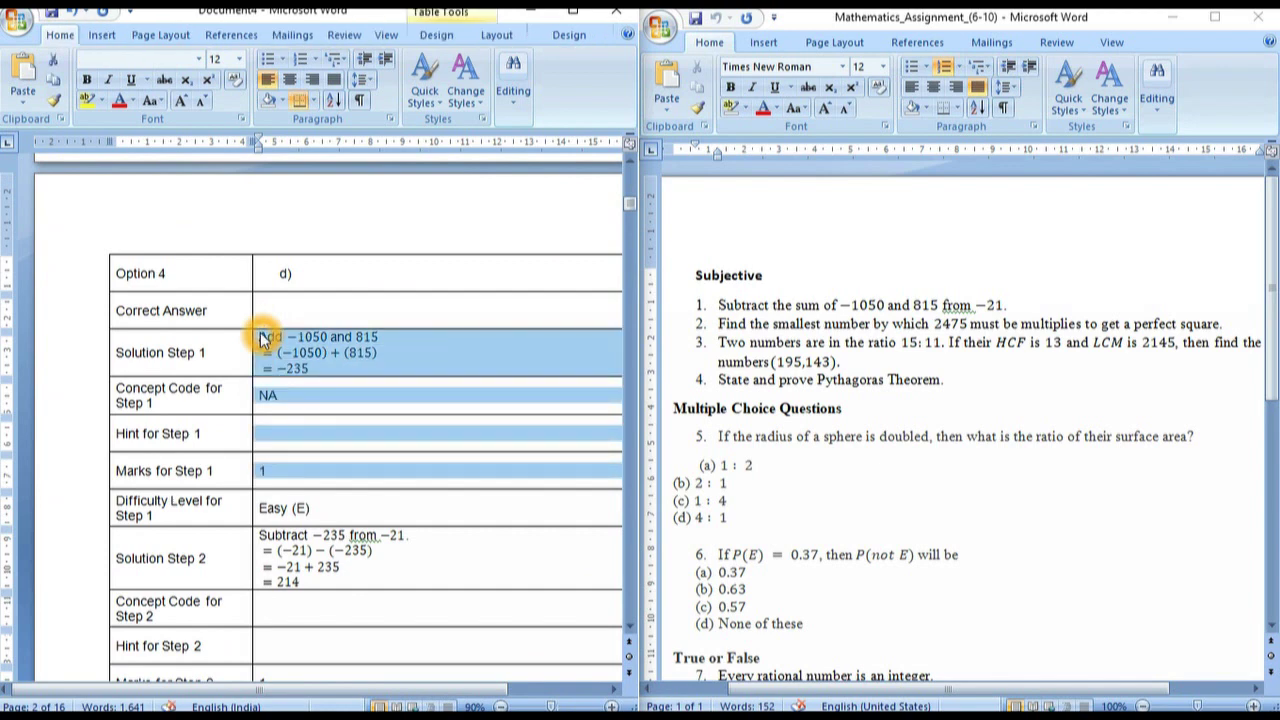
{"action": "key", "text": "shift+Down"}
{"action": "key", "text": "shift+Down"}
{"action": "key", "text": "shift+Down"}
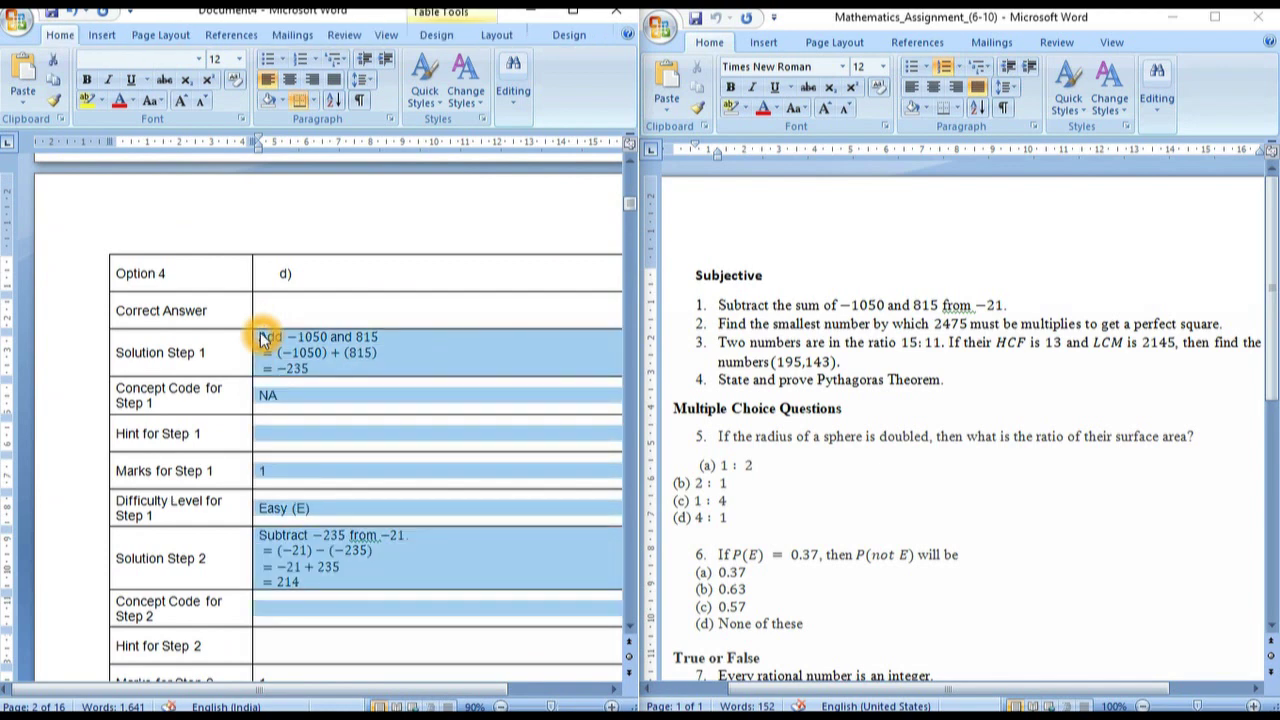
{"action": "key", "text": "shift+Down"}
{"action": "key", "text": "shift+Down"}
{"action": "key", "text": "shift+Down"}
{"action": "key", "text": "shift+Down"}
{"action": "key", "text": "shift+Down"}
{"action": "key", "text": "shift+Down"}
{"action": "key", "text": "shift+Down"}
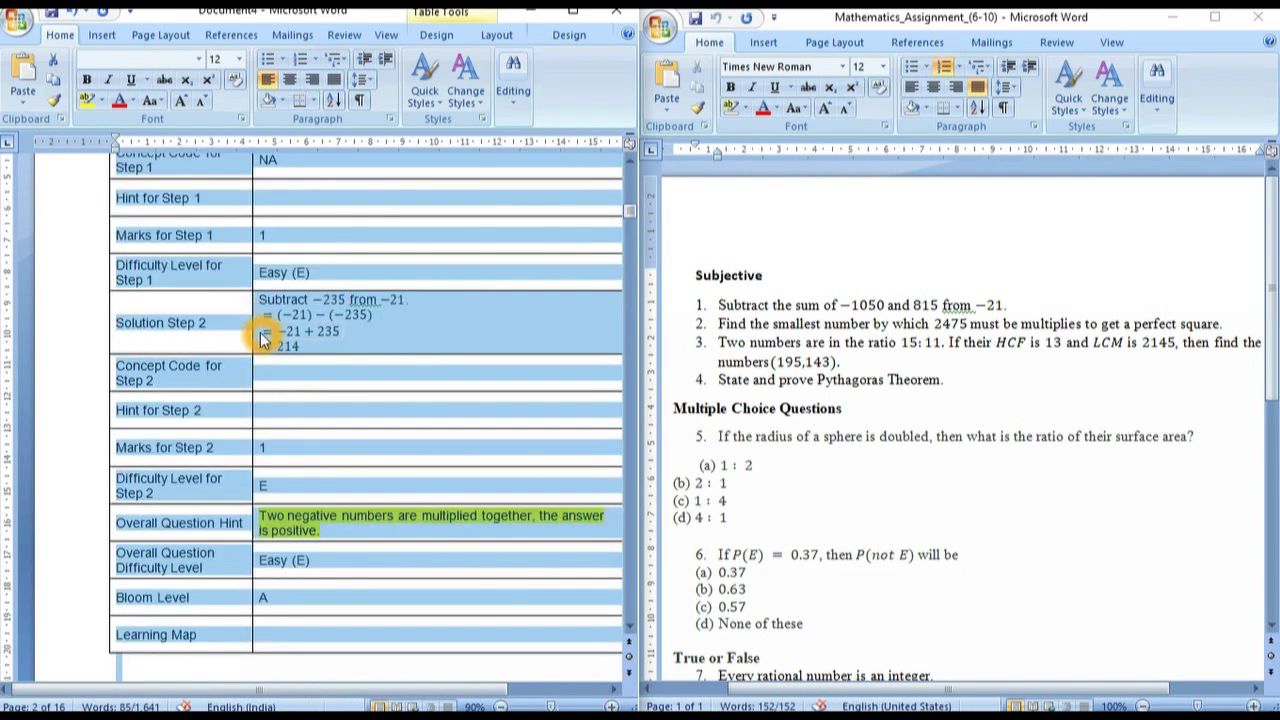
{"action": "key", "text": "shift+Up"}
{"action": "key", "text": "shift+Up"}
{"action": "key", "text": "shift+Up"}
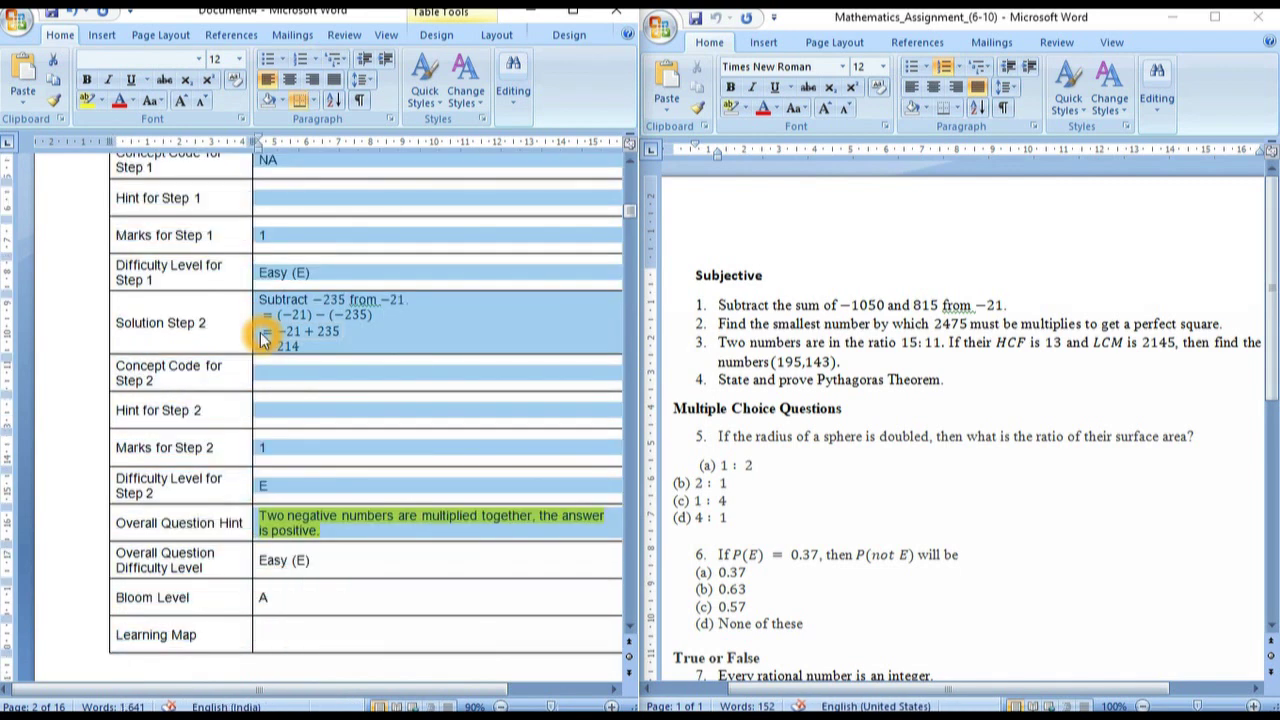
{"action": "key", "text": "shift+Up"}
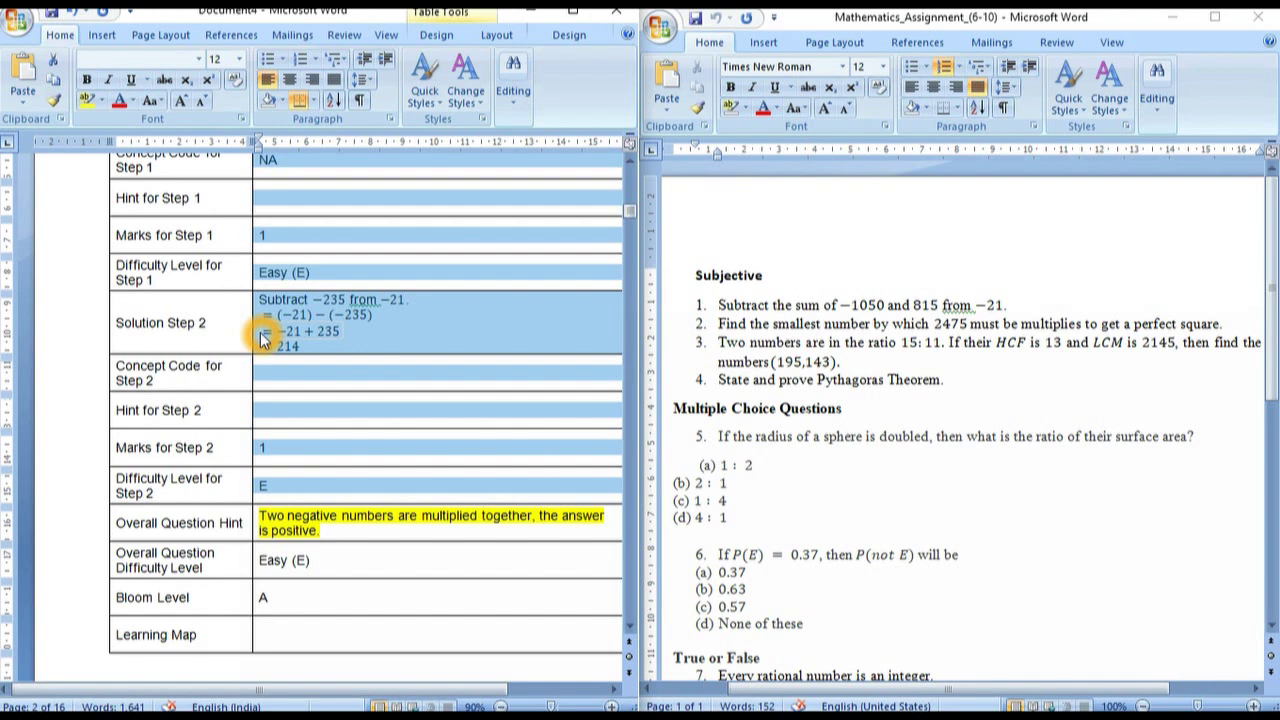
{"action": "key", "text": "Delete"}
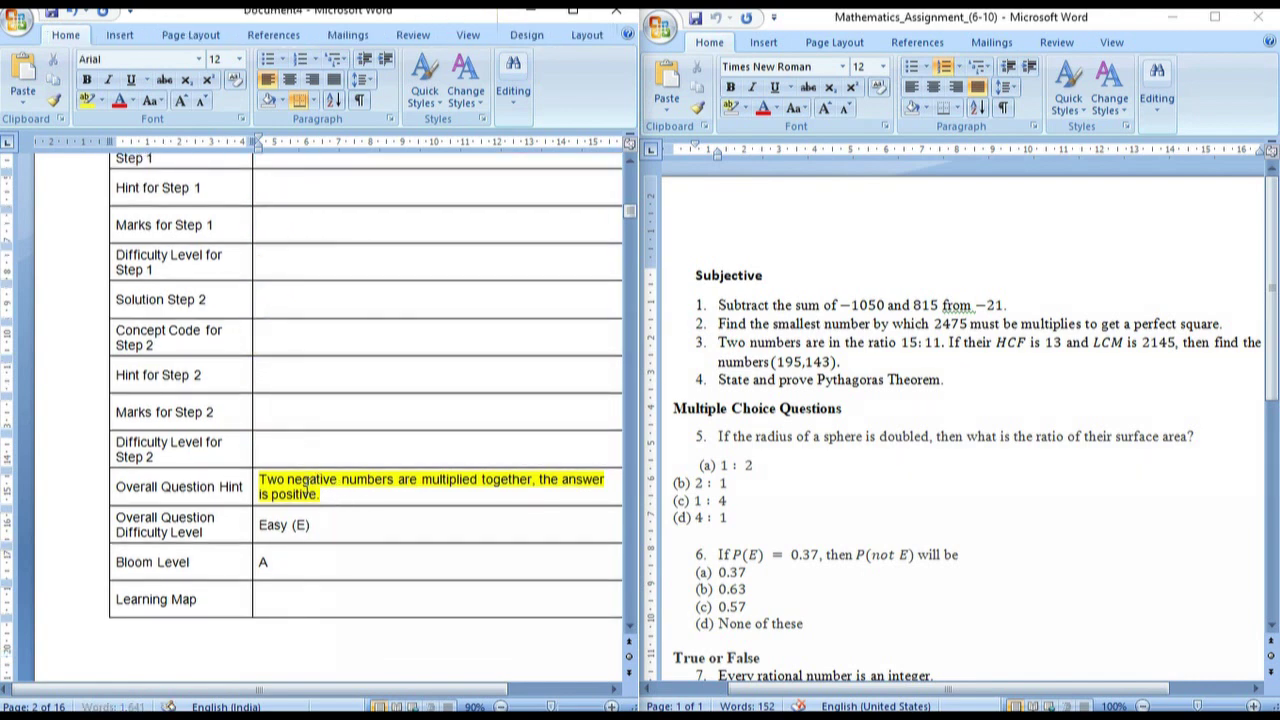
Step: Delete the old sentence from the Overall Question Hint cell
{"action": "left_click", "coordinate": [360, 498]}
{"action": "left_click_drag", "start_coordinate": [360, 498], "coordinate": [262, 480]}
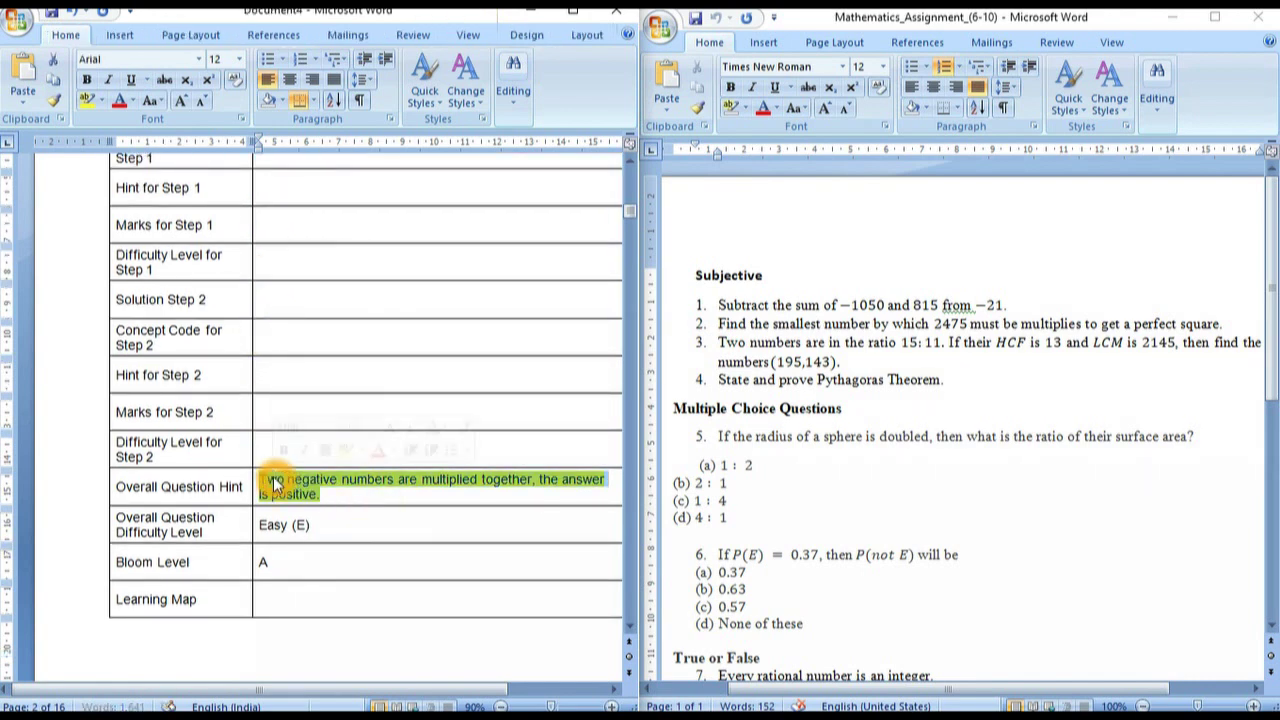
{"action": "key", "text": "Delete"}
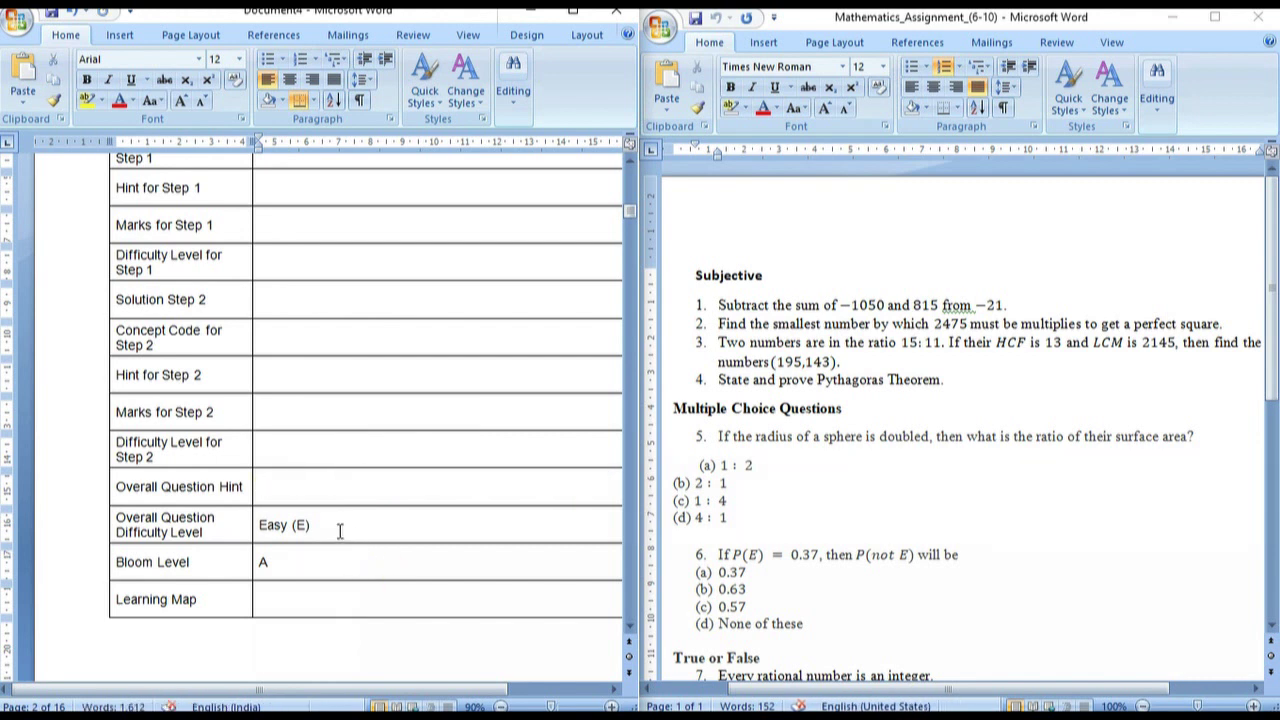
{"action": "left_click", "coordinate": [340, 530]}
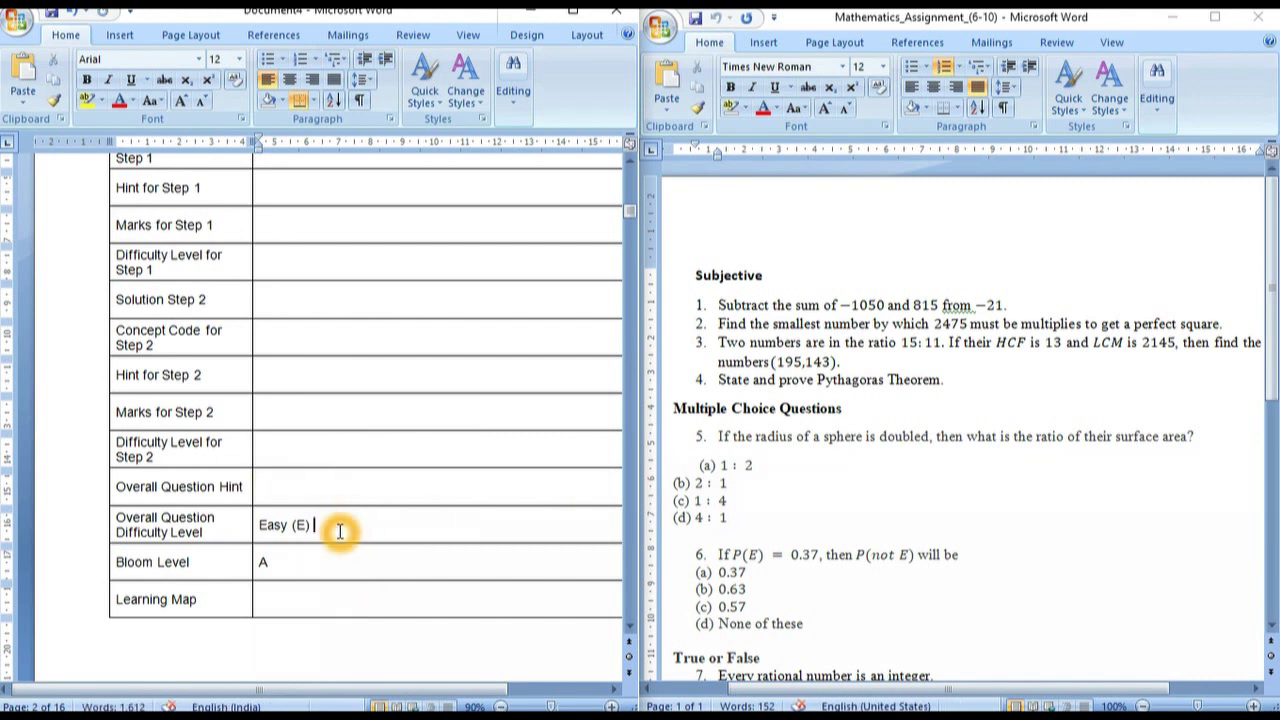
Step: Scroll through the template table from its heading down to check the cleared rows
{"action": "scroll", "coordinate": [323, 543], "scroll_direction": "down", "scroll_amount": 3}
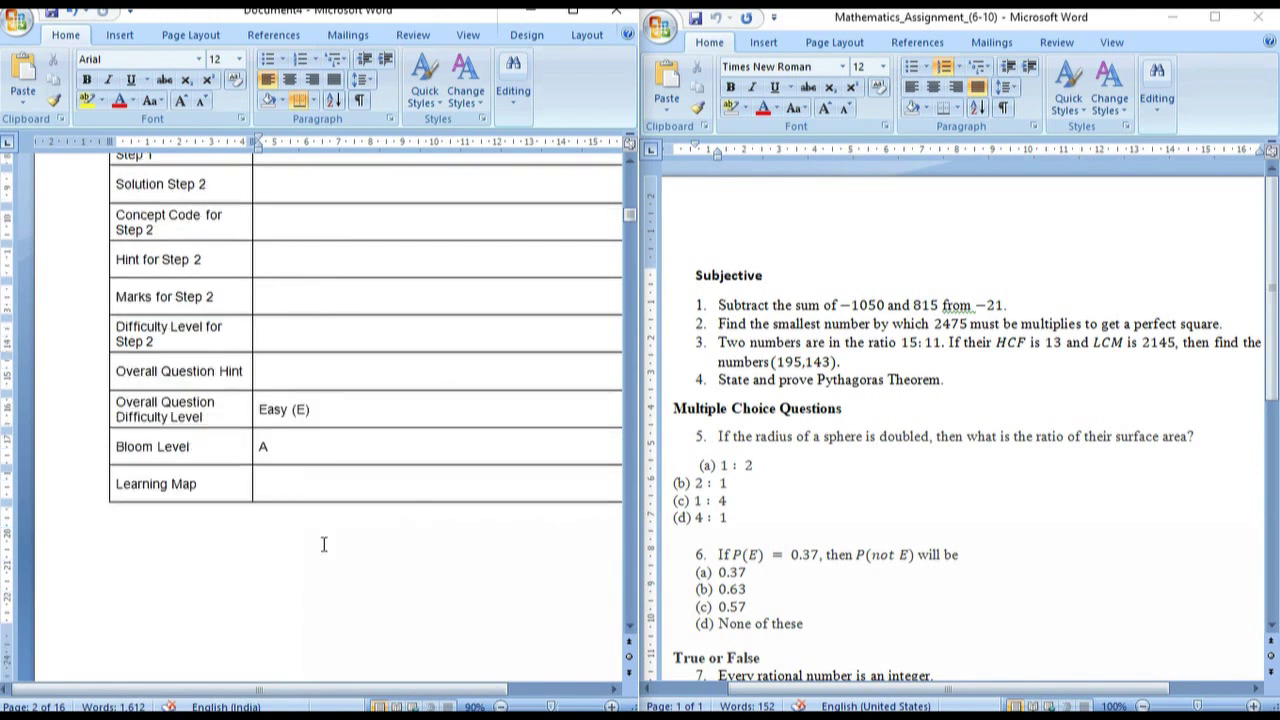
{"action": "scroll", "coordinate": [323, 543], "scroll_direction": "down", "scroll_amount": 2}
{"action": "scroll", "coordinate": [323, 543], "scroll_direction": "down", "scroll_amount": 2}
{"action": "scroll", "coordinate": [323, 543], "scroll_direction": "down", "scroll_amount": 2}
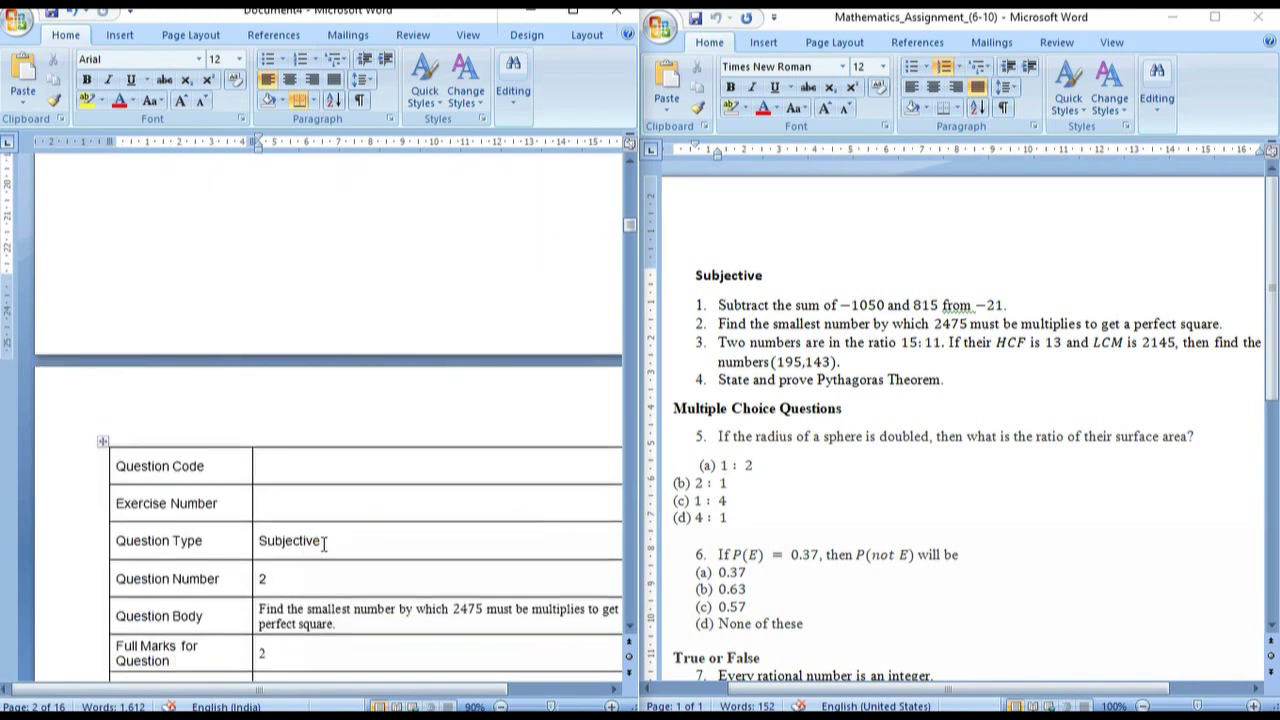
{"action": "scroll", "coordinate": [323, 543], "scroll_direction": "up", "scroll_amount": 8}
{"action": "scroll", "coordinate": [323, 545], "scroll_direction": "up", "scroll_amount": 10}
{"action": "scroll", "coordinate": [323, 545], "scroll_direction": "up", "scroll_amount": 7}
{"action": "scroll", "coordinate": [323, 545], "scroll_direction": "up", "scroll_amount": 1}
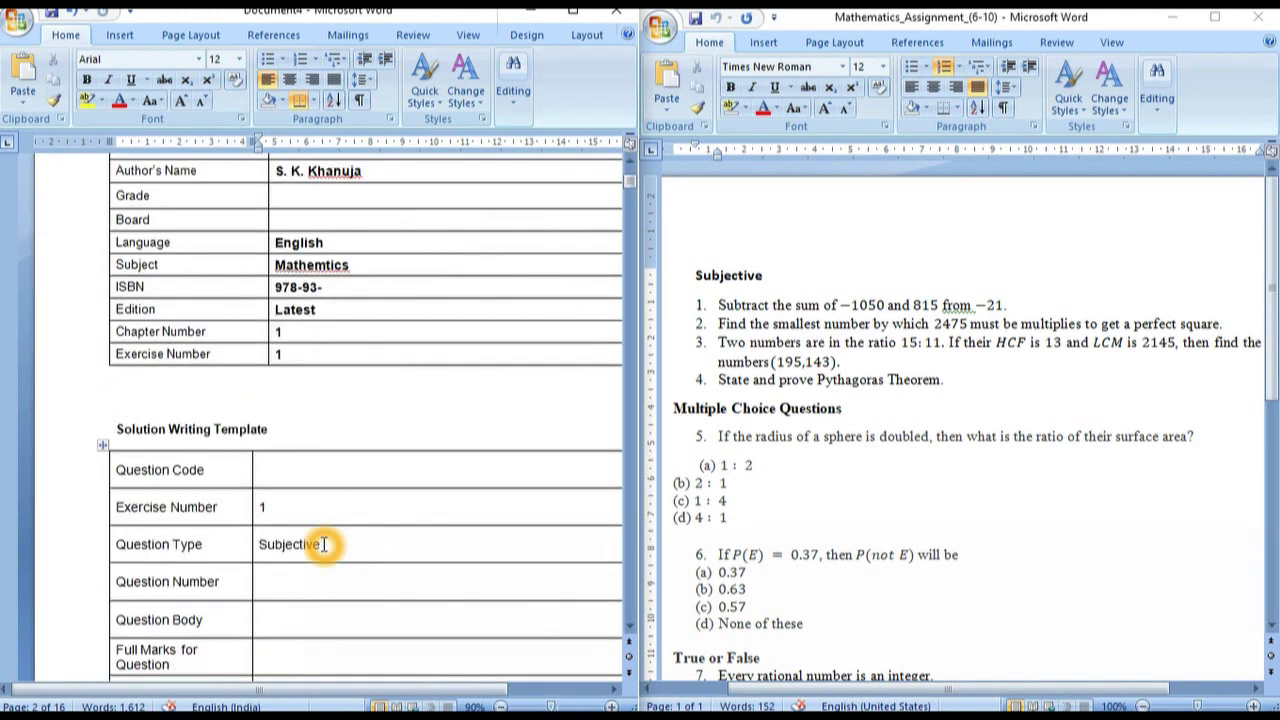
{"action": "scroll", "coordinate": [323, 543], "scroll_direction": "down", "scroll_amount": 5}
{"action": "scroll", "coordinate": [323, 543], "scroll_direction": "up", "scroll_amount": 3}
{"action": "scroll", "coordinate": [323, 543], "scroll_direction": "down", "scroll_amount": 2}
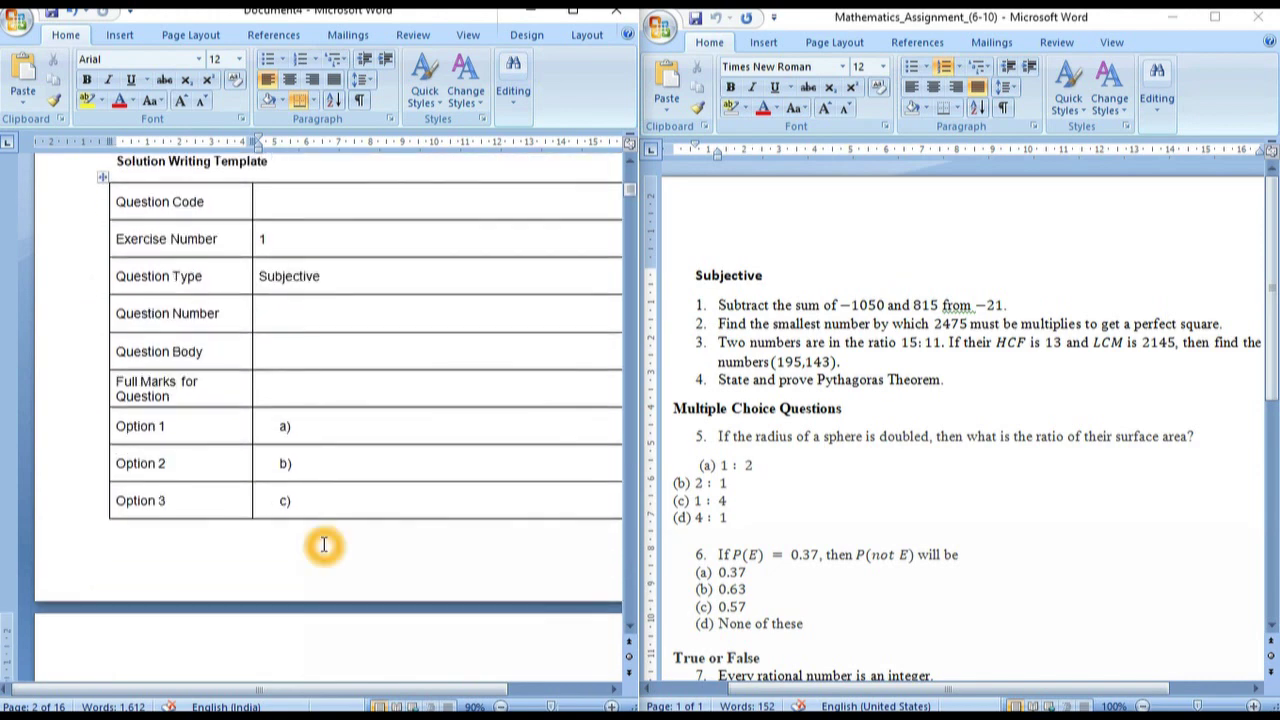
{"action": "scroll", "coordinate": [323, 543], "scroll_direction": "up", "scroll_amount": 3}
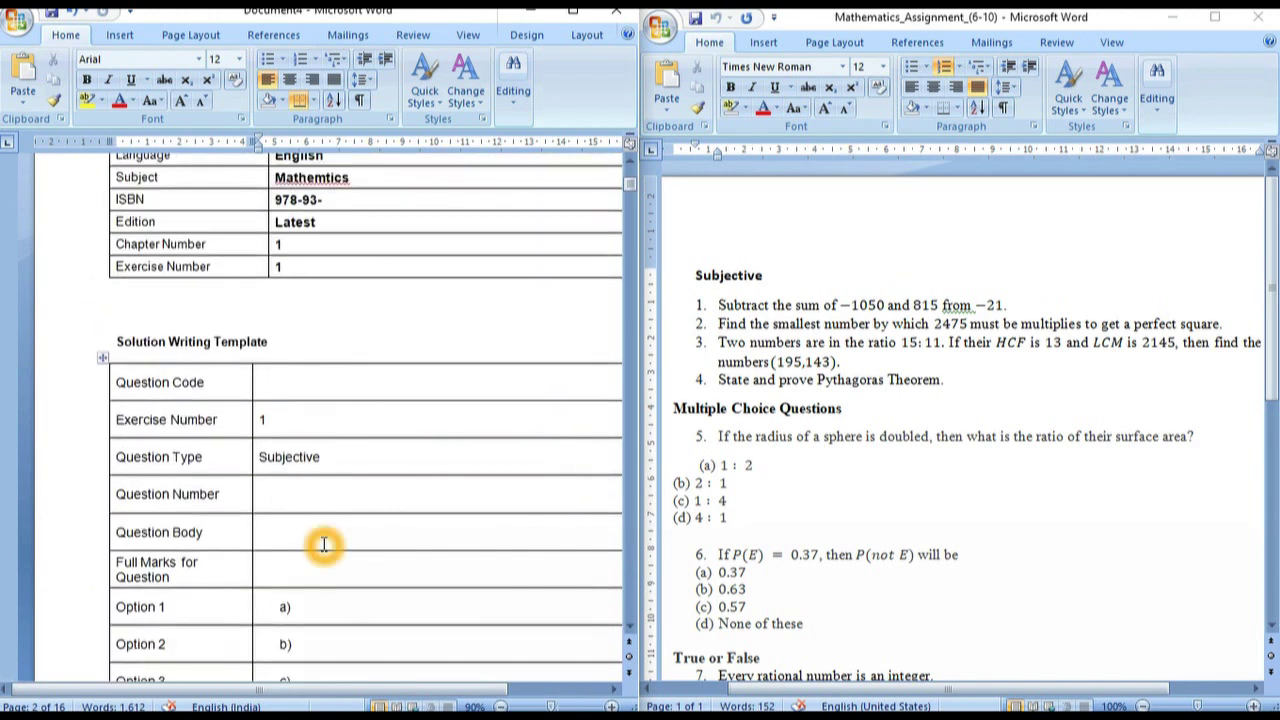
{"action": "left_click", "coordinate": [117, 343]}
{"action": "scroll", "coordinate": [419, 366], "scroll_direction": "down", "scroll_amount": 5}
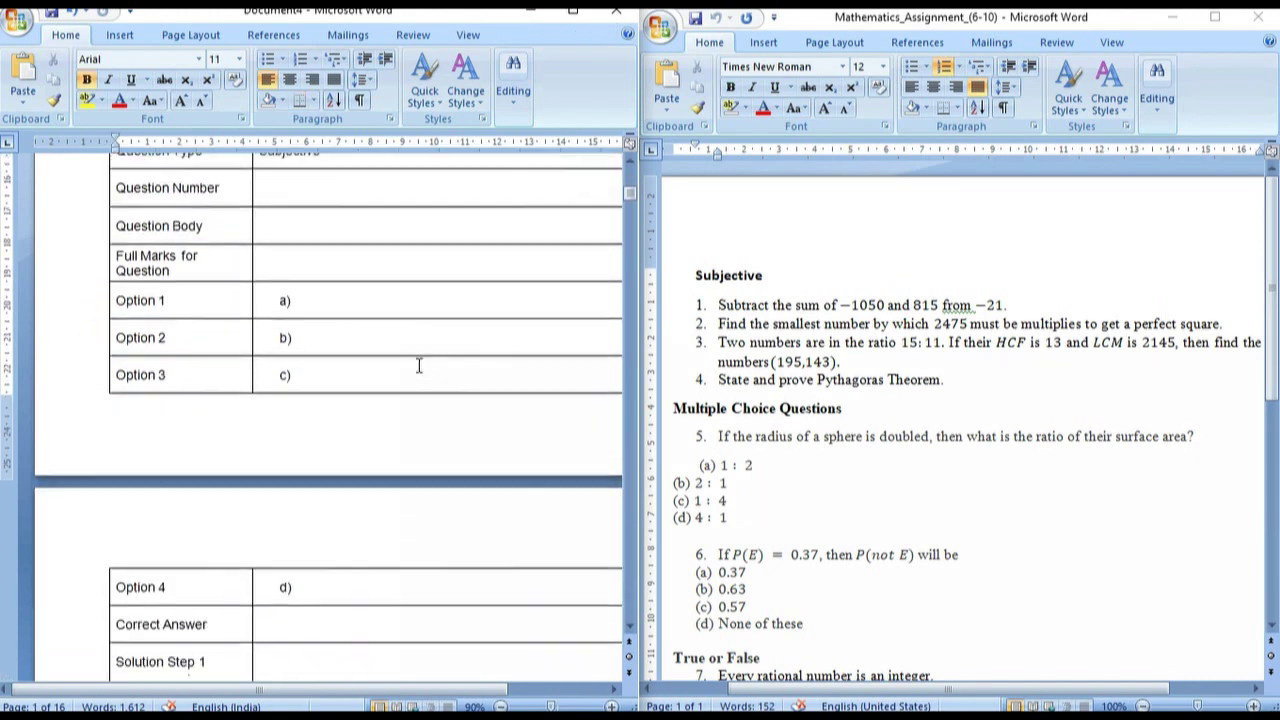
{"action": "scroll", "coordinate": [419, 366], "scroll_direction": "down", "scroll_amount": 3}
{"action": "scroll", "coordinate": [419, 366], "scroll_direction": "up", "scroll_amount": 1}
{"action": "scroll", "coordinate": [419, 366], "scroll_direction": "down", "scroll_amount": 5}
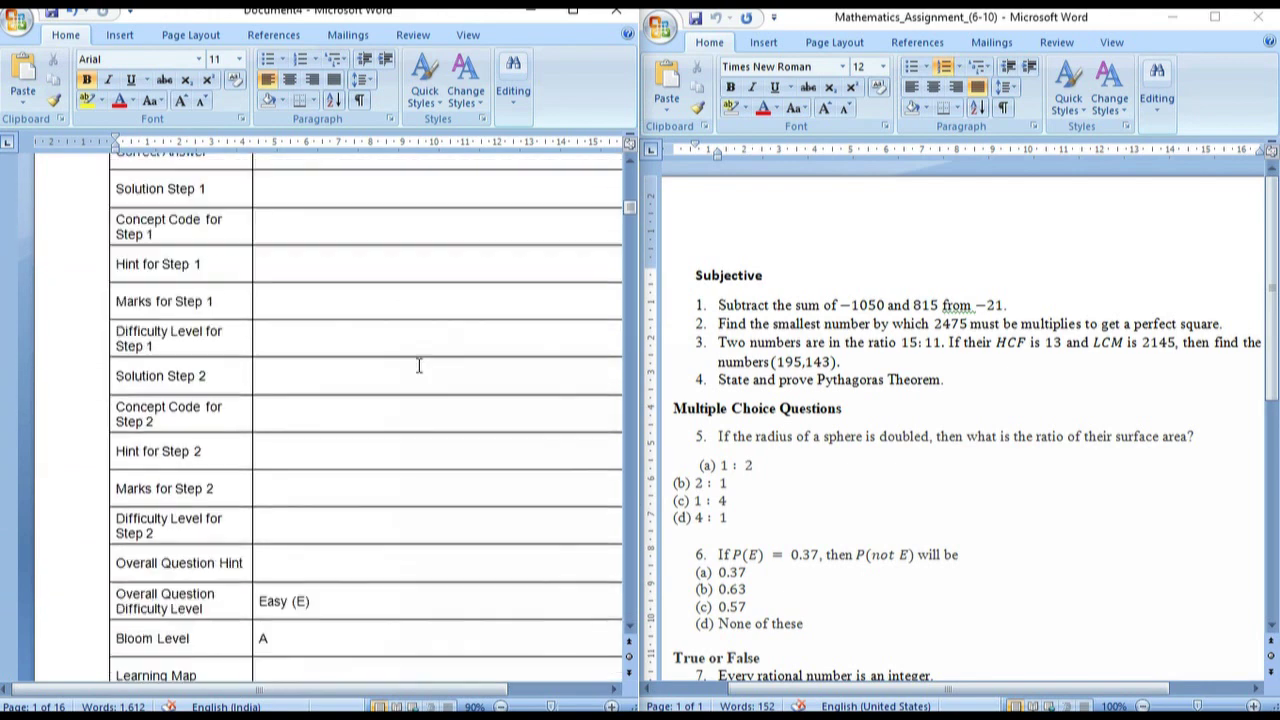
{"action": "scroll", "coordinate": [419, 366], "scroll_direction": "down", "scroll_amount": 2}
{"action": "scroll", "coordinate": [420, 363], "scroll_direction": "down", "scroll_amount": 2}
Step: Move through the empty hint, Difficulty Level for Step 2 and Concept Code for Step 2 cells
{"action": "left_click", "coordinate": [477, 454], "text": "shift"}
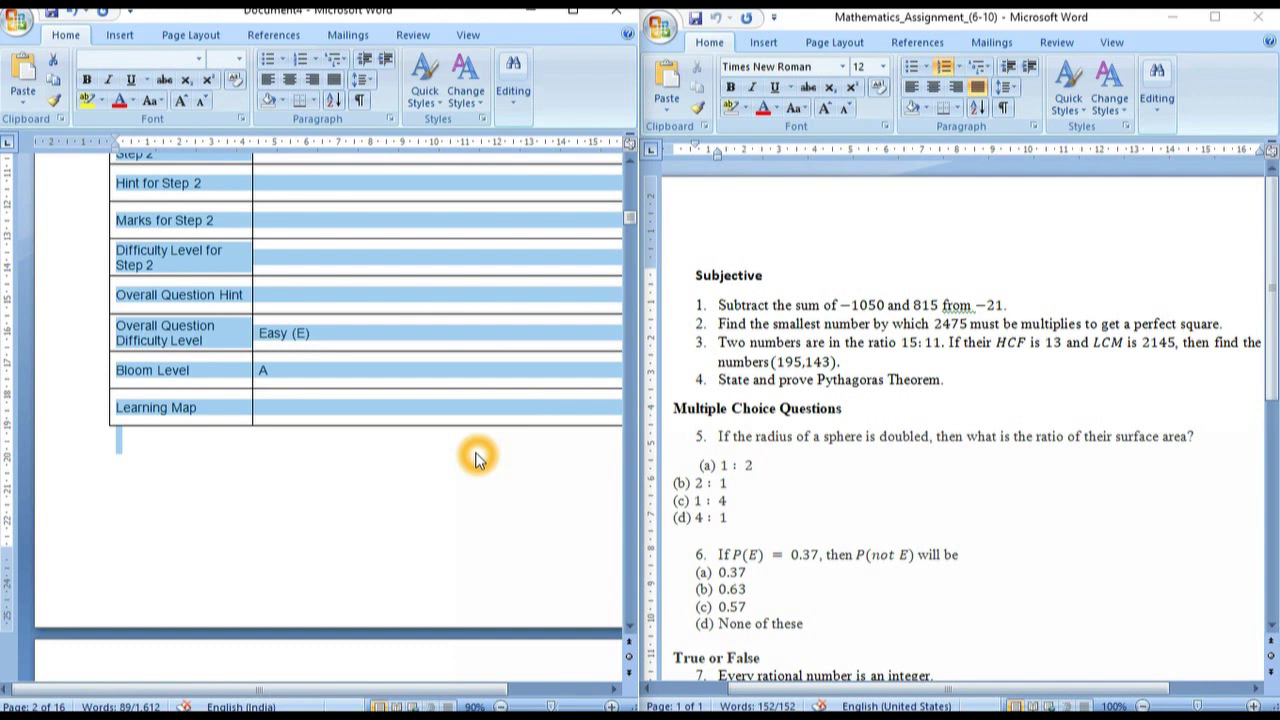
{"action": "left_click", "coordinate": [482, 309]}
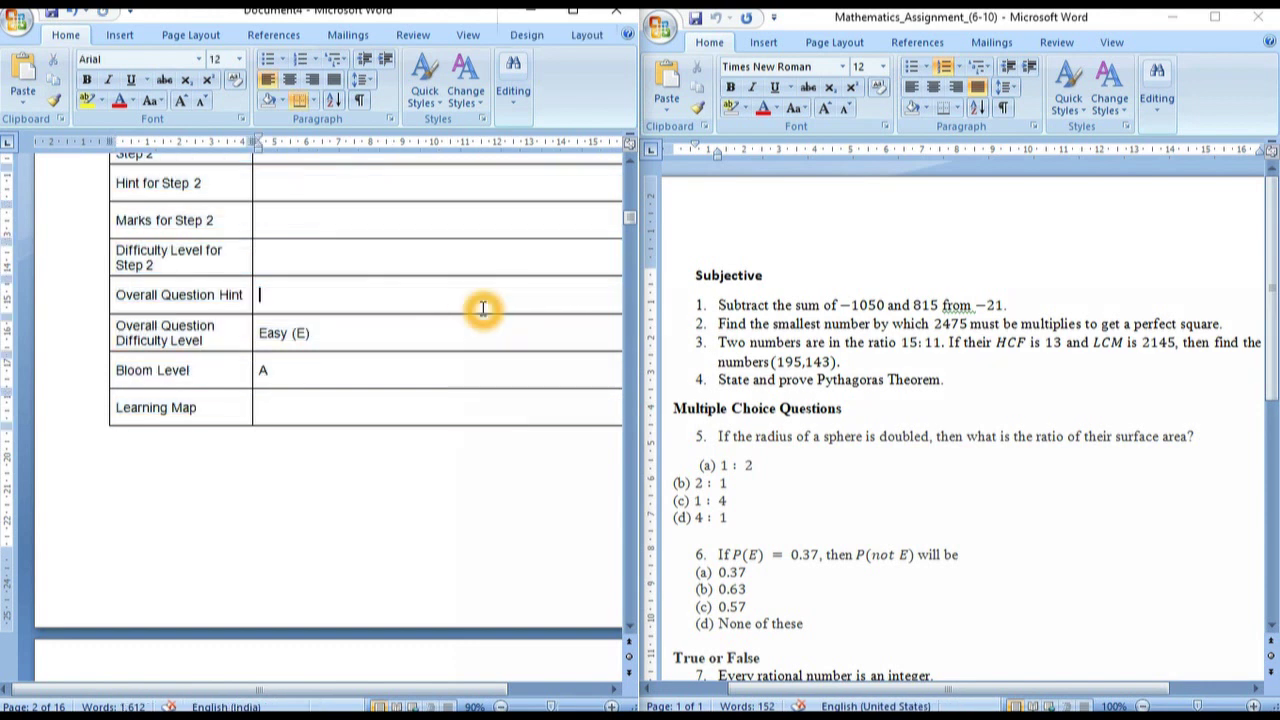
{"action": "scroll", "coordinate": [482, 309], "scroll_direction": "up", "scroll_amount": 3}
{"action": "scroll", "coordinate": [482, 309], "scroll_direction": "up", "scroll_amount": 1}
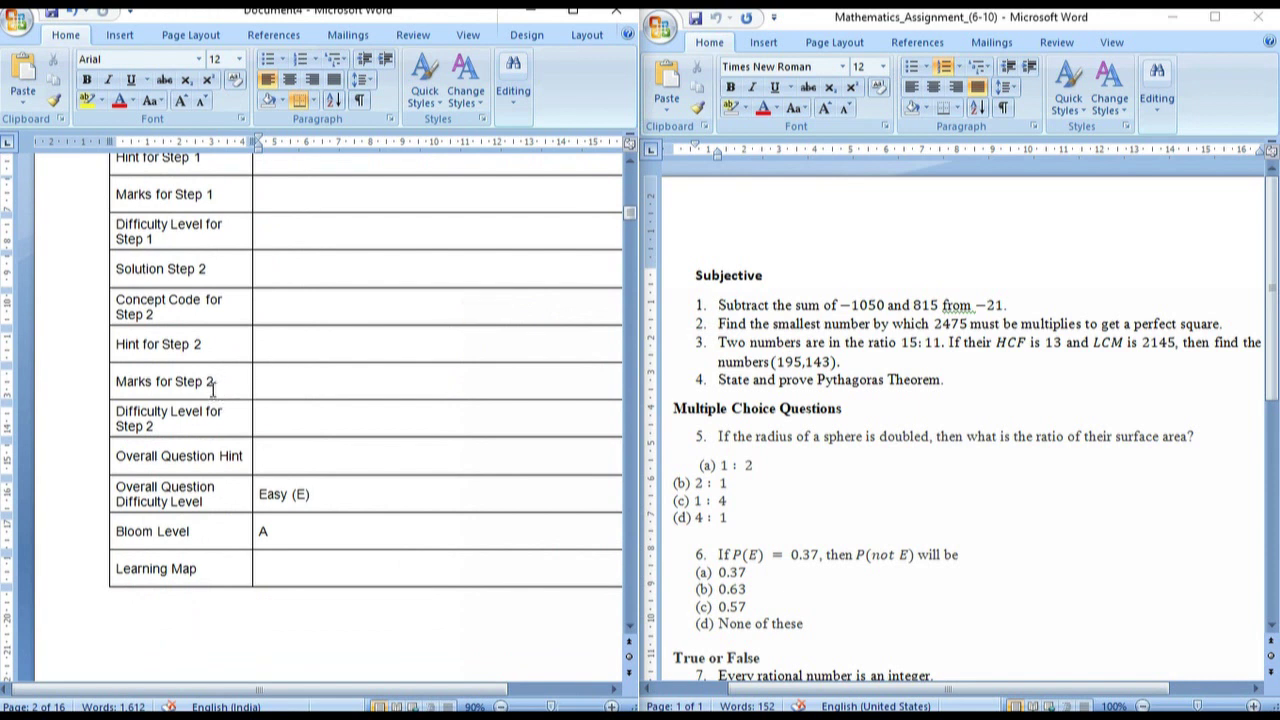
{"action": "left_click", "coordinate": [341, 421]}
{"action": "left_click", "coordinate": [233, 292]}
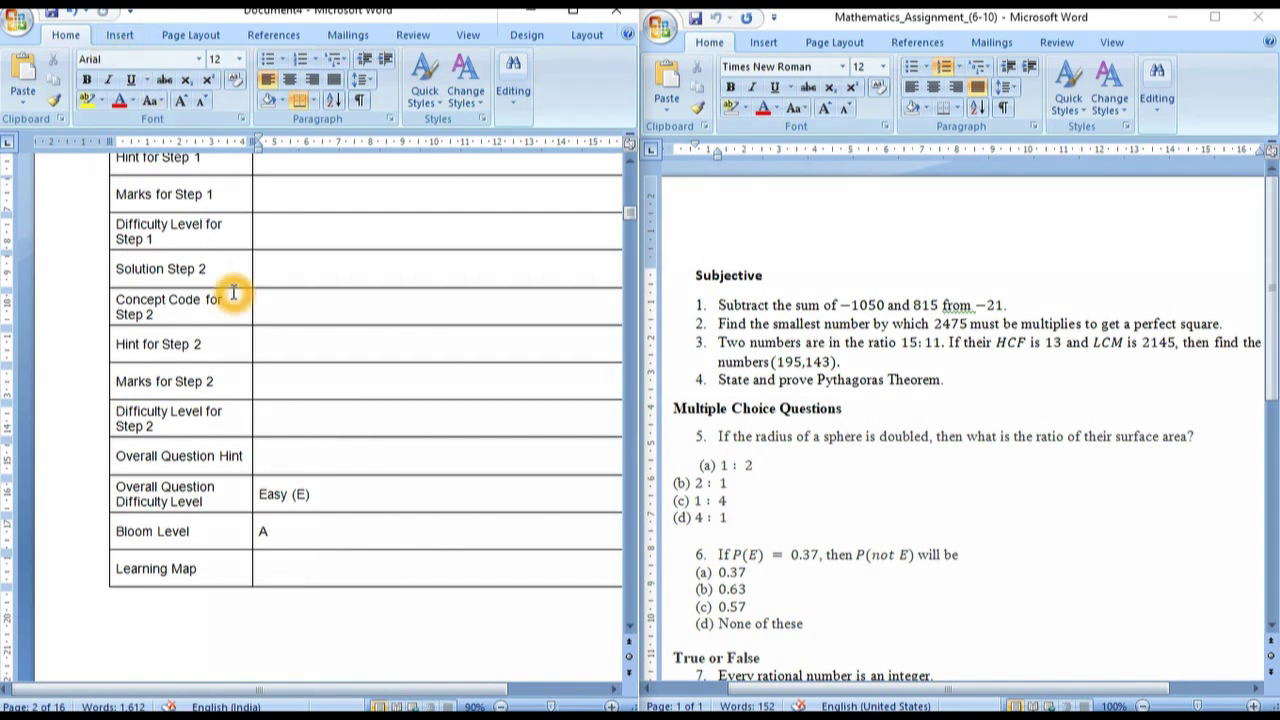
{"action": "right_click", "coordinate": [233, 292]}
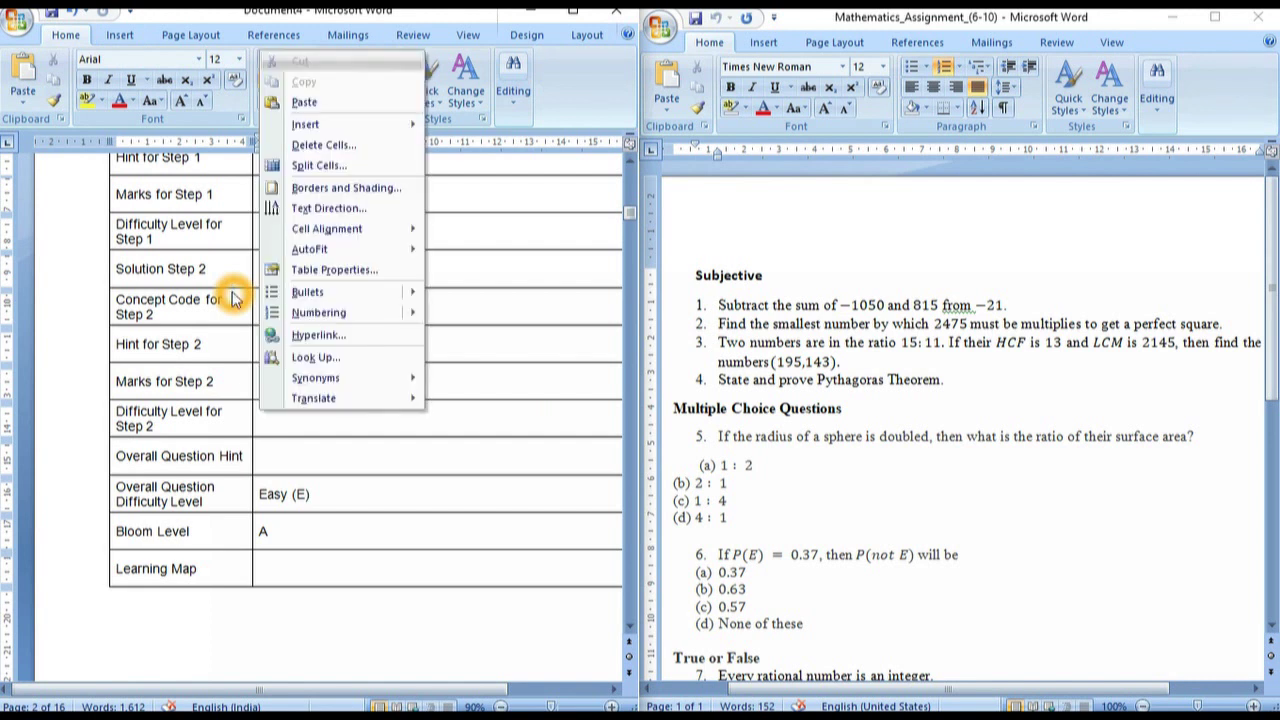
{"action": "key", "text": "Down"}
{"action": "key", "text": "Down"}
{"action": "key", "text": "Down"}
{"action": "key", "text": "Down"}
{"action": "key", "text": "Down"}
{"action": "key", "text": "Down"}
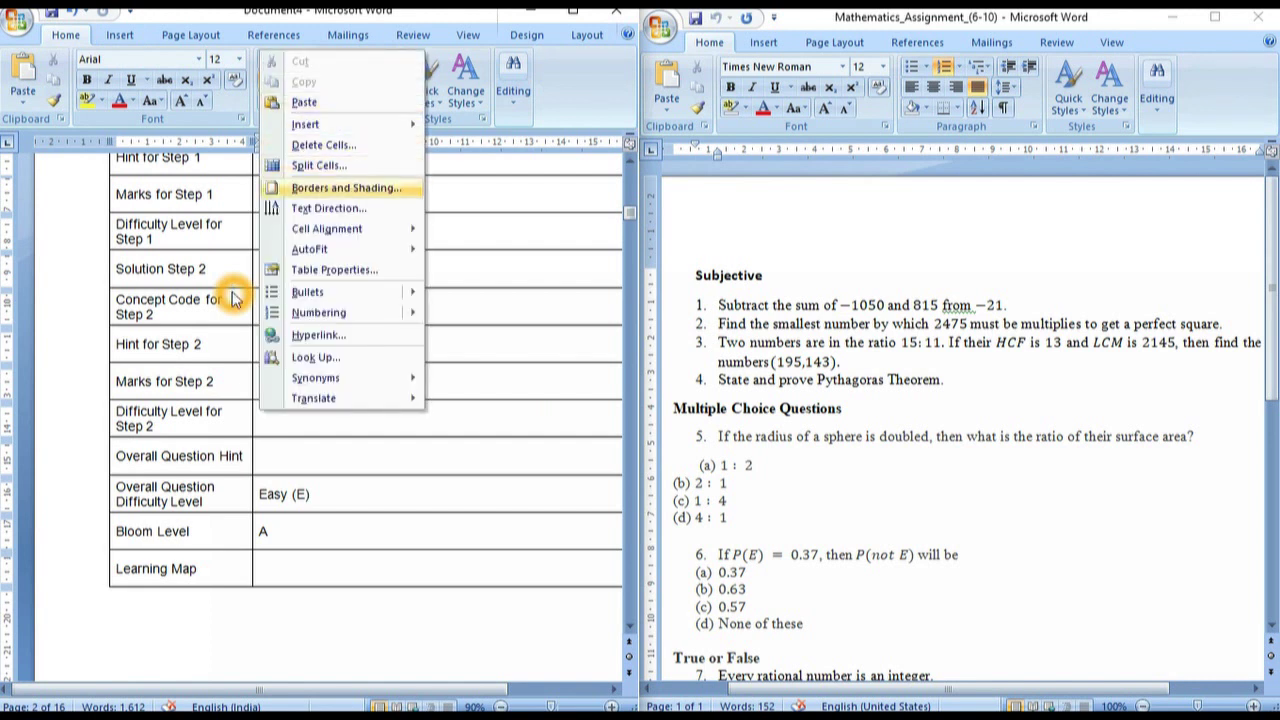
{"action": "key", "text": "Down"}
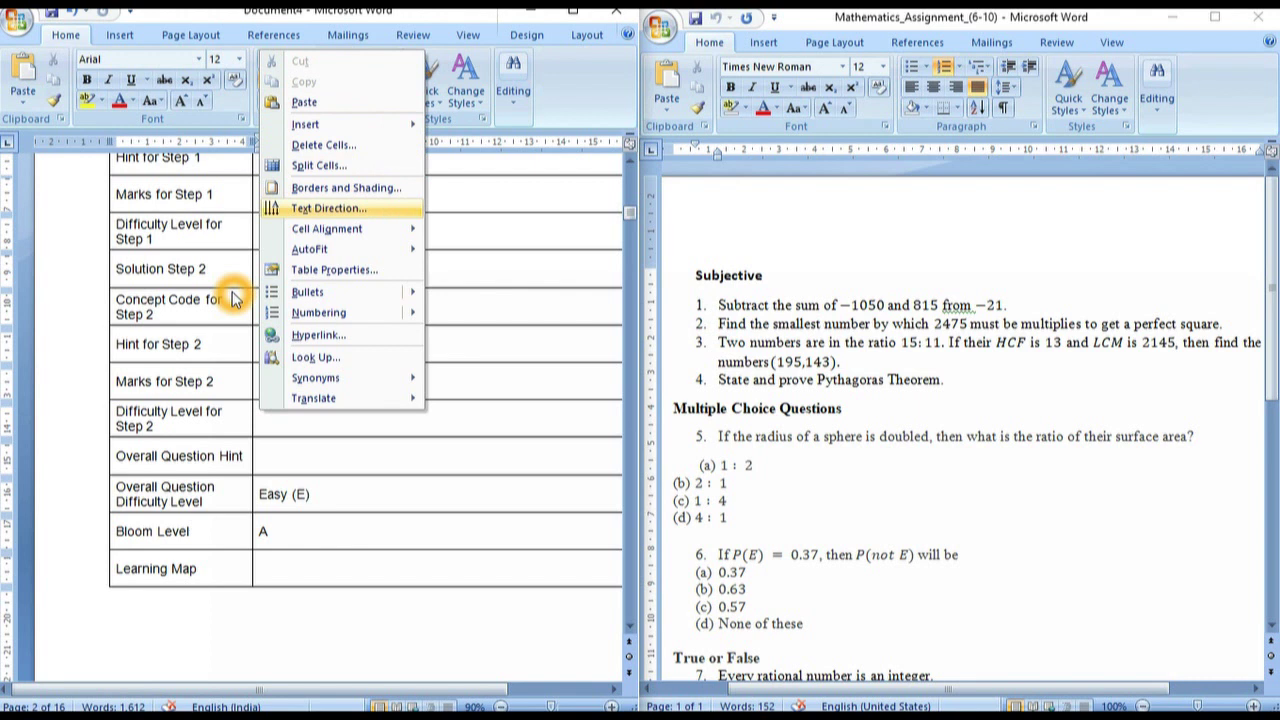
{"action": "key", "text": "Up"}
{"action": "key", "text": "Up"}
{"action": "key", "text": "Up"}
{"action": "key", "text": "Up"}
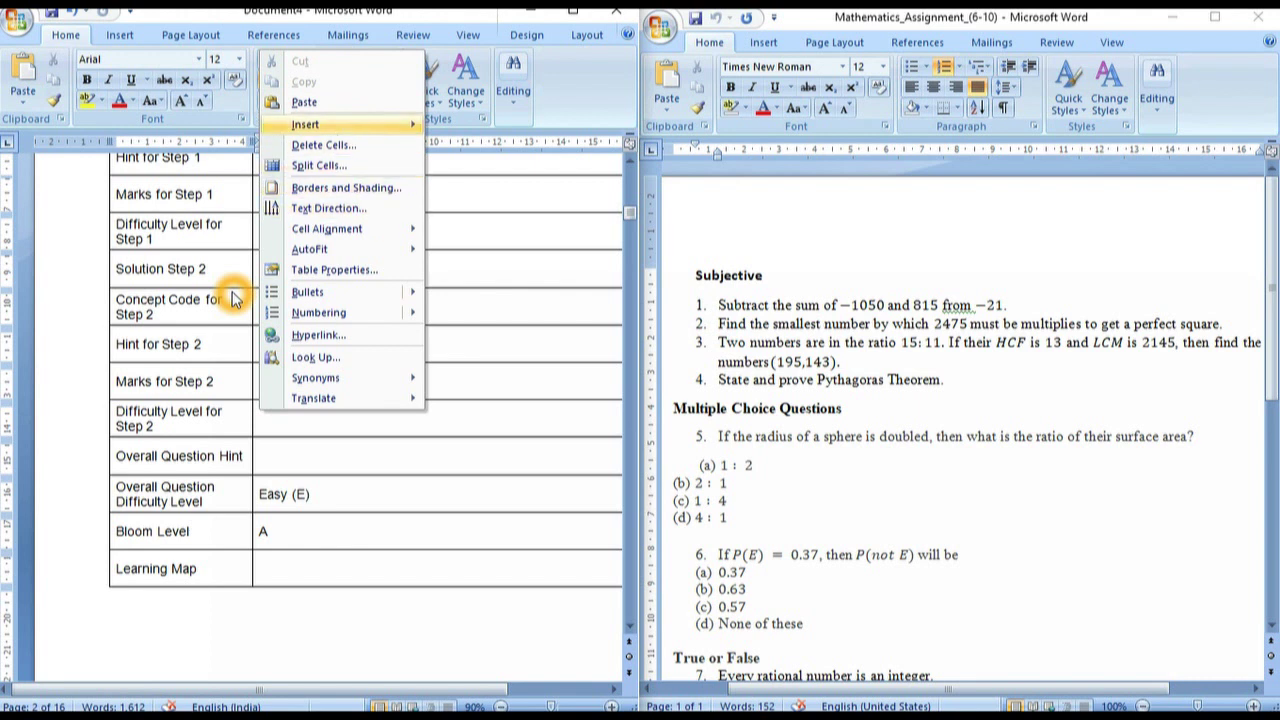
{"action": "key", "text": "Right"}
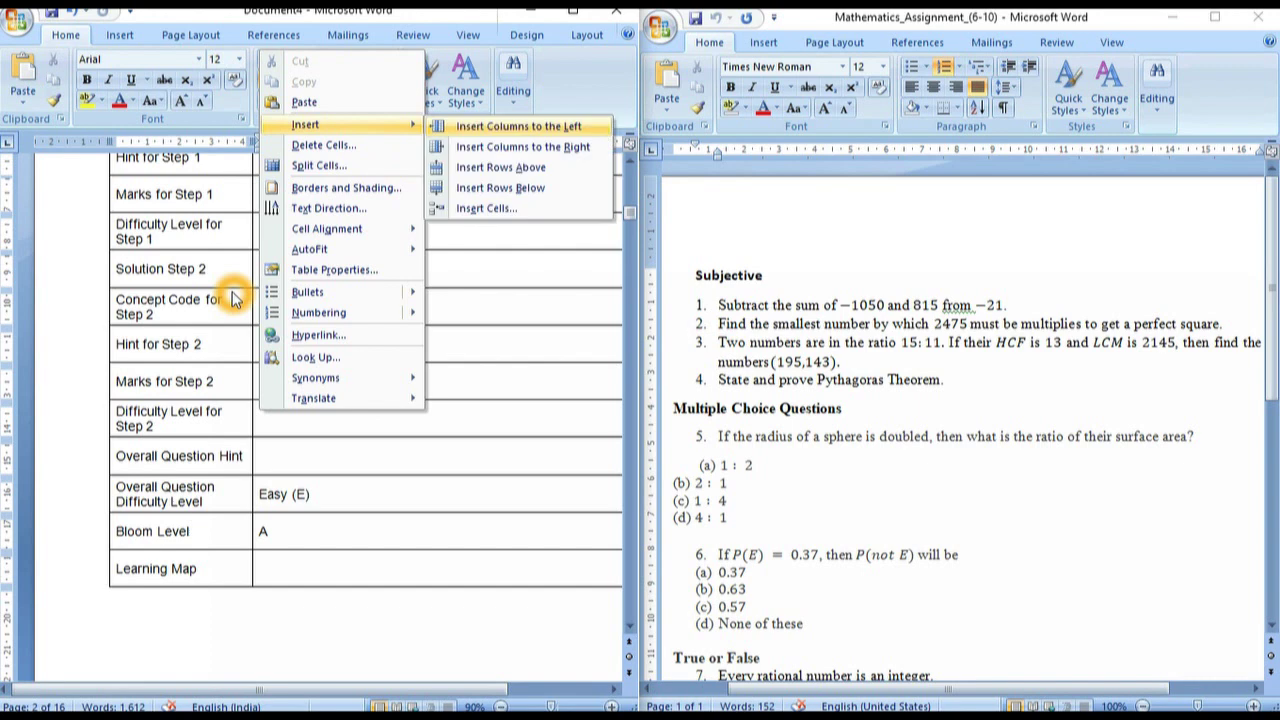
{"action": "key", "text": "Down"}
{"action": "key", "text": "Down"}
{"action": "key", "text": "Down"}
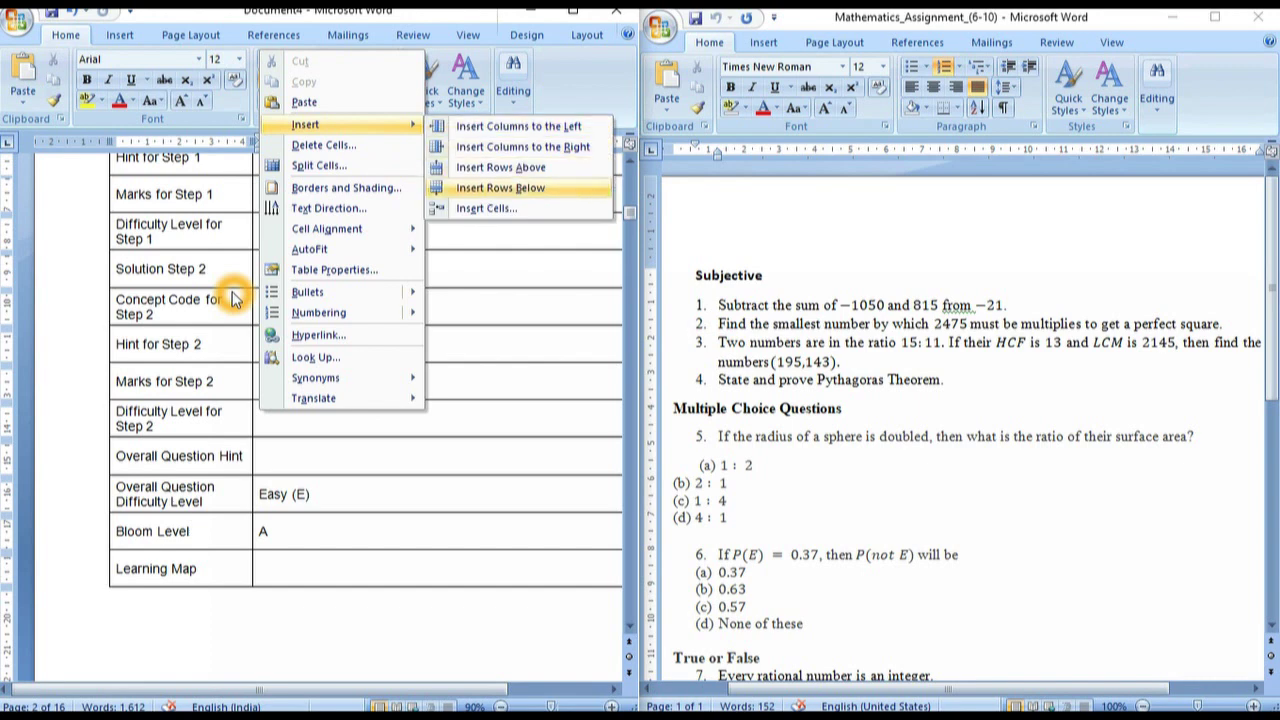
{"action": "key", "text": "Return"}
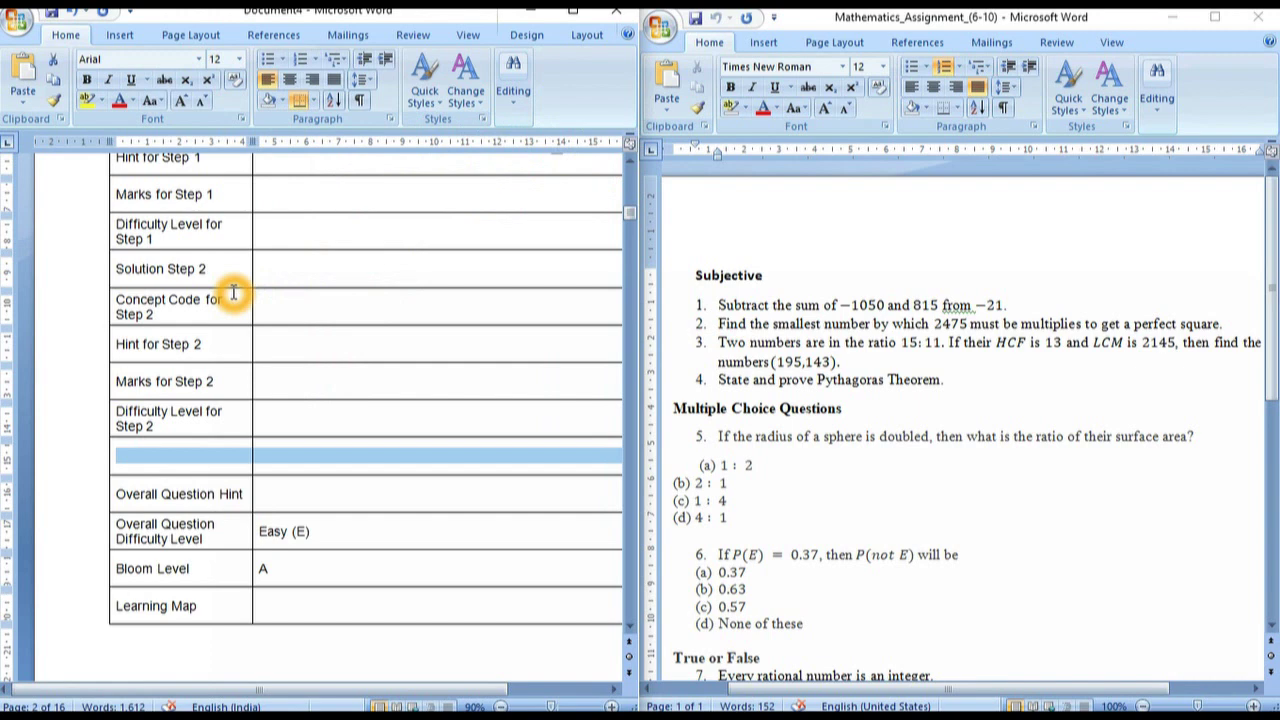
{"action": "key", "text": "shift+F10"}
{"action": "key", "text": "i"}
{"action": "key", "text": "Down"}
{"action": "key", "text": "Down"}
{"action": "key", "text": "Down"}
{"action": "key", "text": "Return"}
{"action": "key", "text": "shift+F10"}
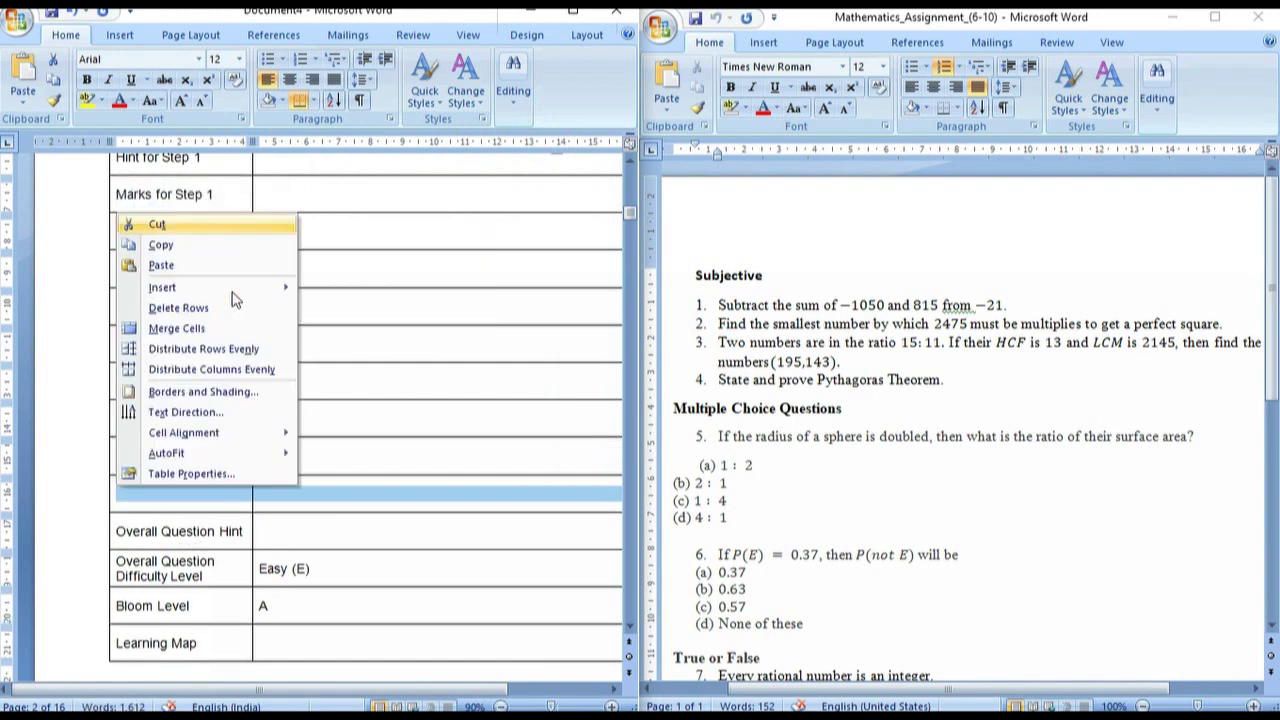
{"action": "key", "text": "i"}
{"action": "key", "text": "Down"}
{"action": "key", "text": "Down"}
{"action": "key", "text": "Down"}
{"action": "key", "text": "Return"}
{"action": "key", "text": "shift+F10"}
{"action": "key", "text": "i"}
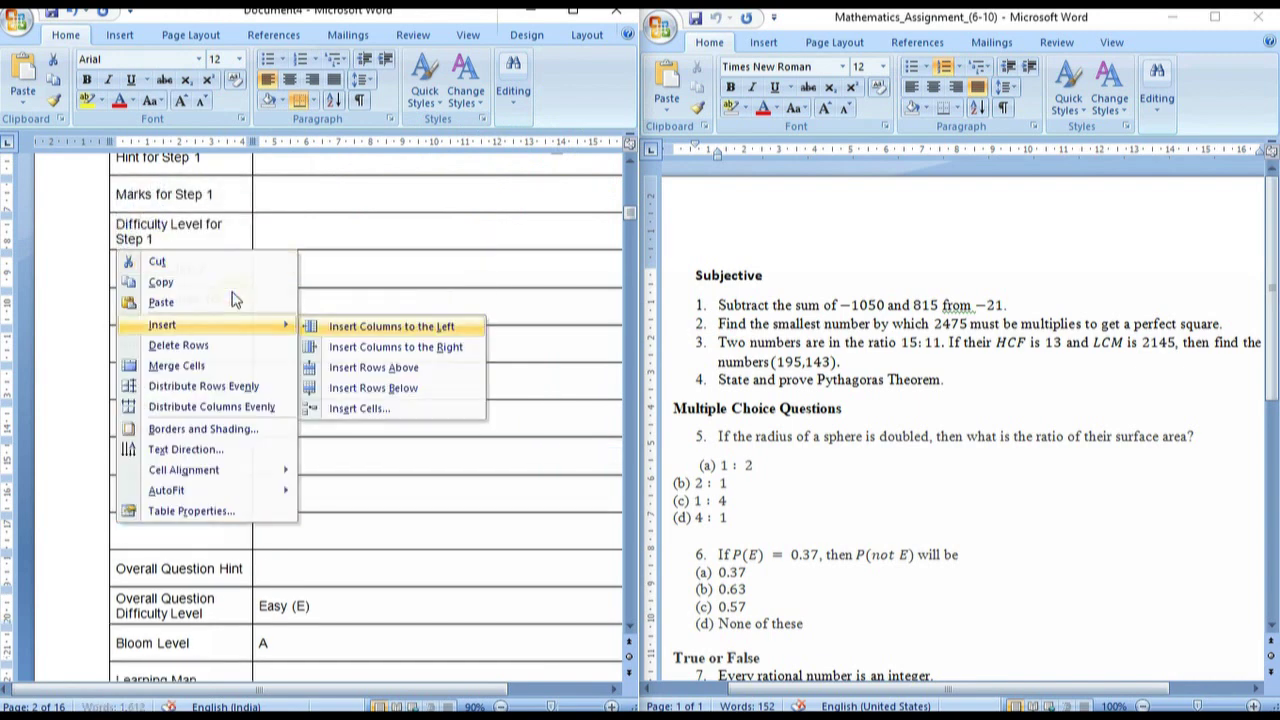
{"action": "key", "text": "Down"}
{"action": "key", "text": "Down"}
{"action": "key", "text": "Down"}
{"action": "key", "text": "Return"}
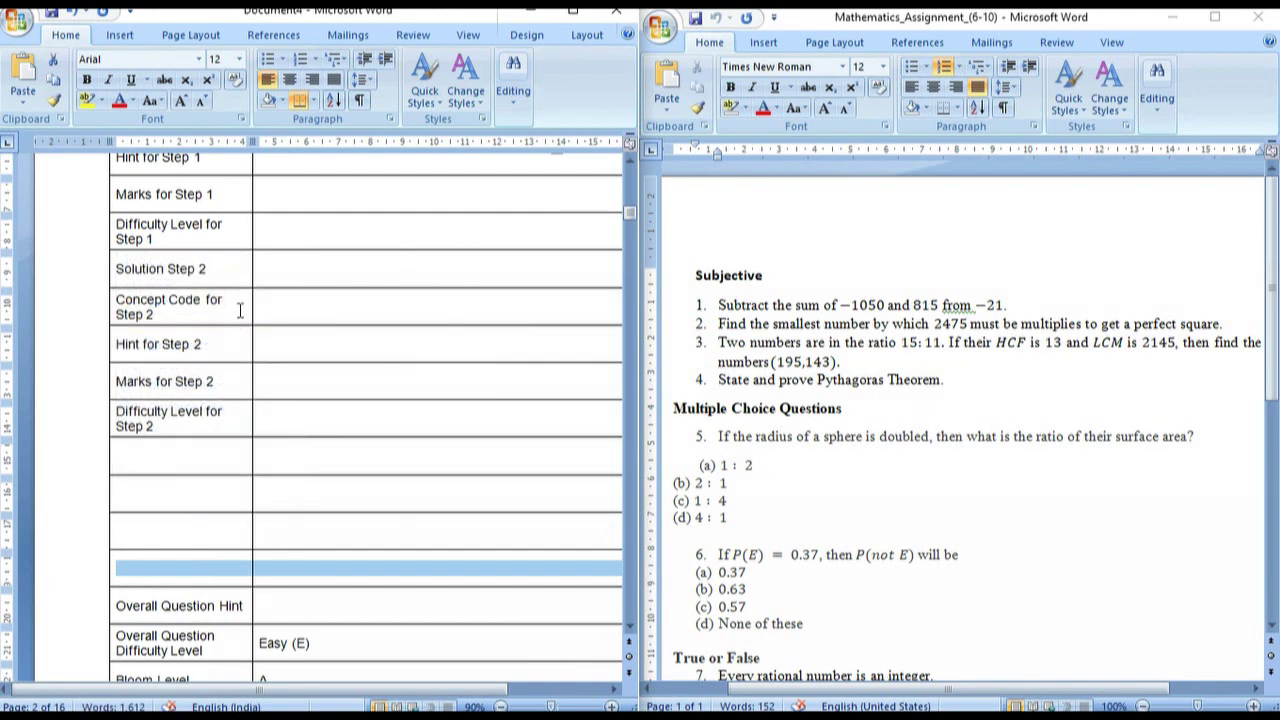
{"action": "left_click", "coordinate": [240, 303]}
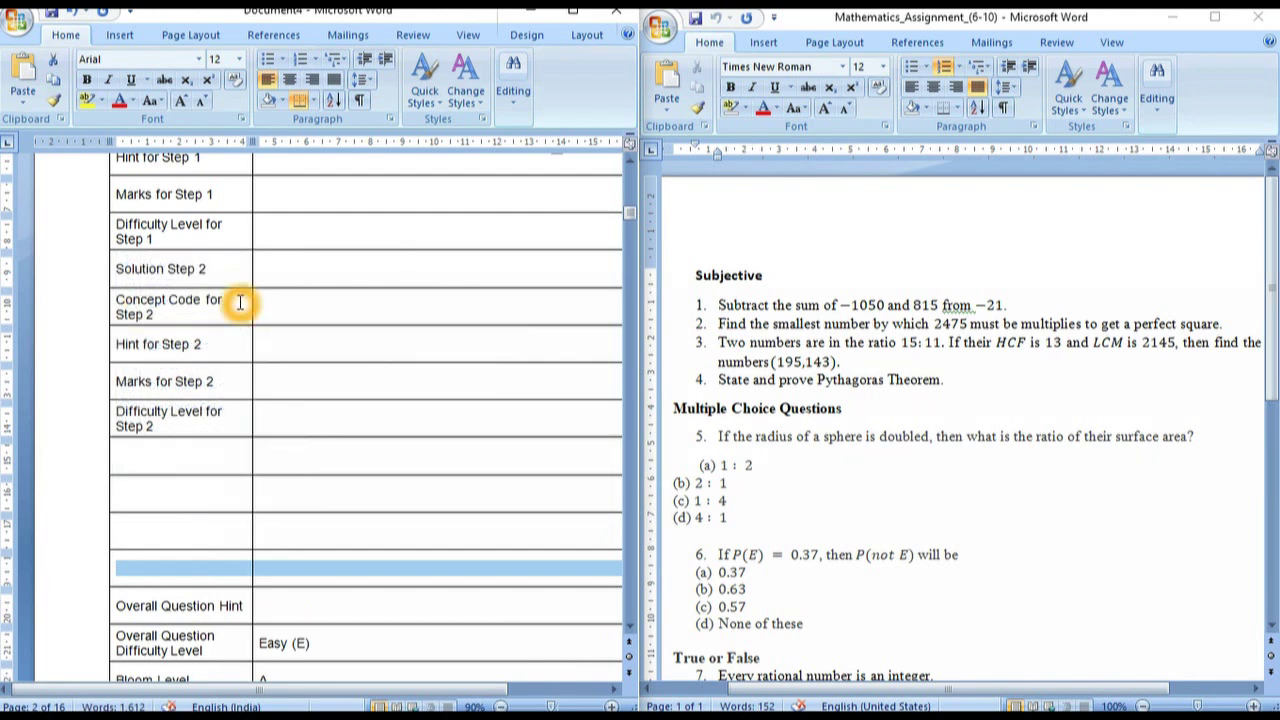
{"action": "left_click", "coordinate": [178, 268]}
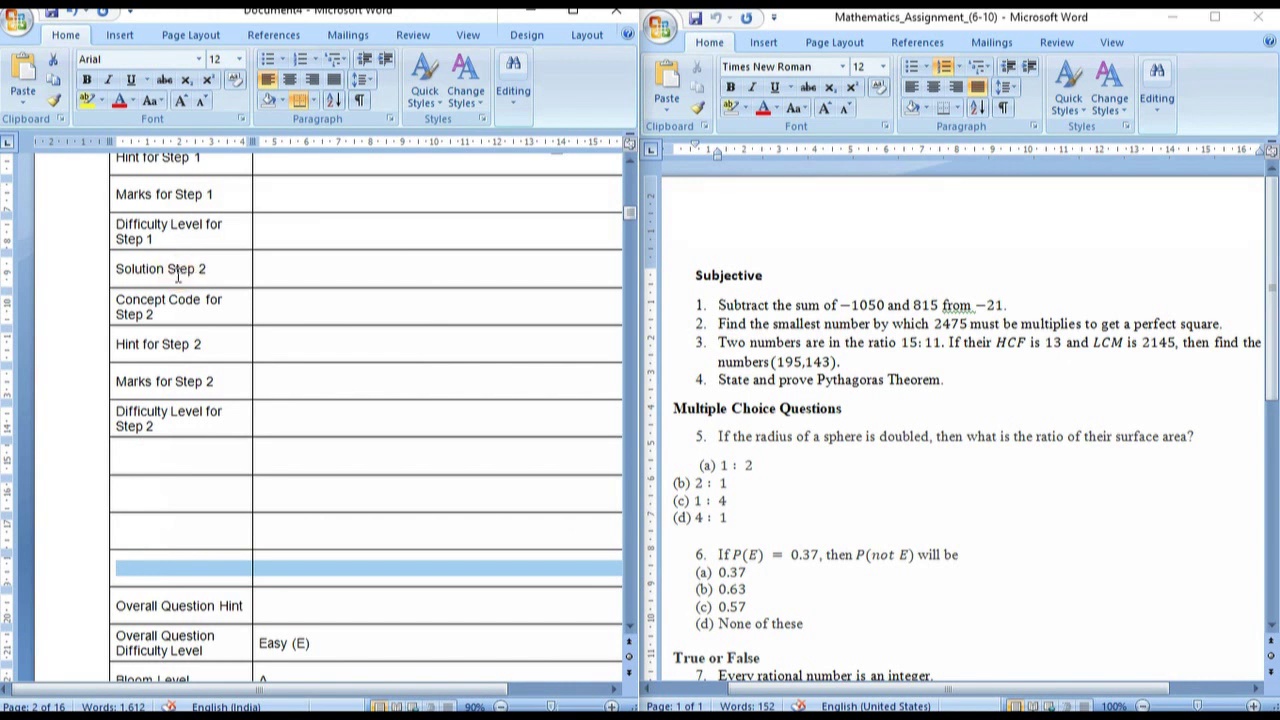
{"action": "left_click", "coordinate": [176, 306]}
{"action": "left_click", "coordinate": [162, 350]}
{"action": "left_click", "coordinate": [158, 412]}
{"action": "left_click", "coordinate": [164, 500]}
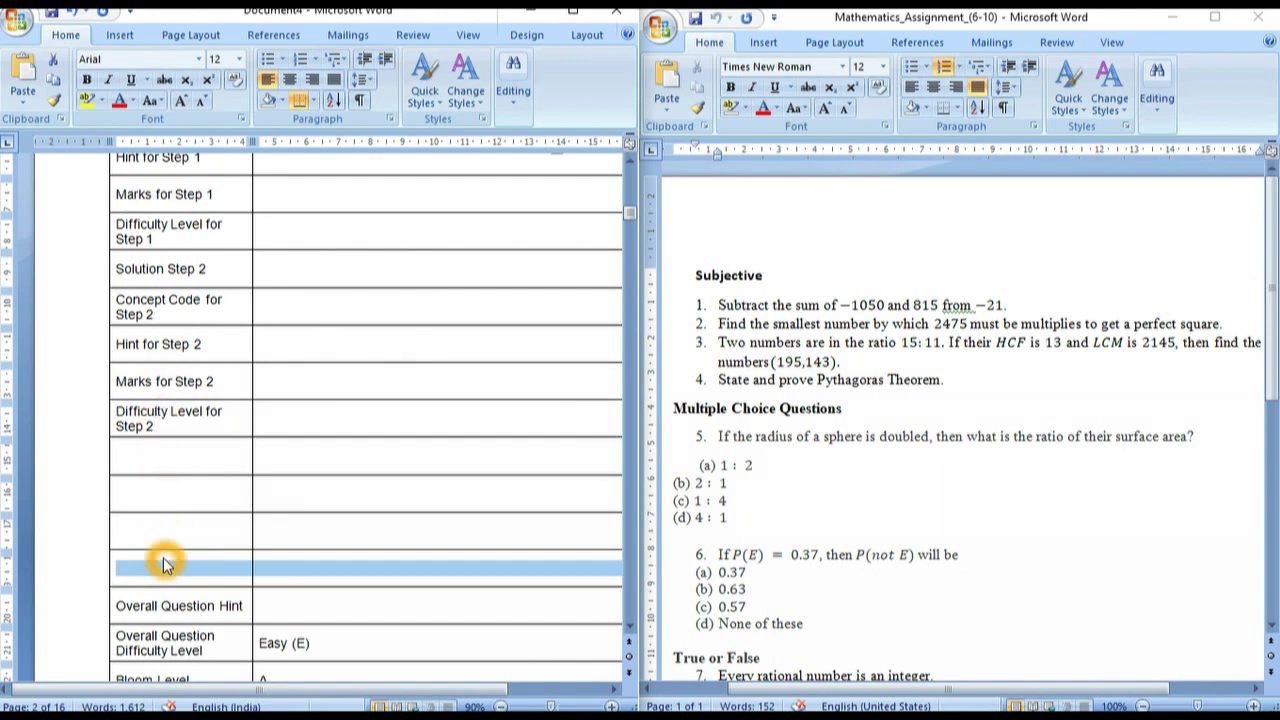
Step: Insert empty rows above the blue row and paste the five Step 2 label cells into them
{"action": "right_click", "coordinate": [165, 563]}
{"action": "key", "text": "i"}
{"action": "key", "text": "a"}
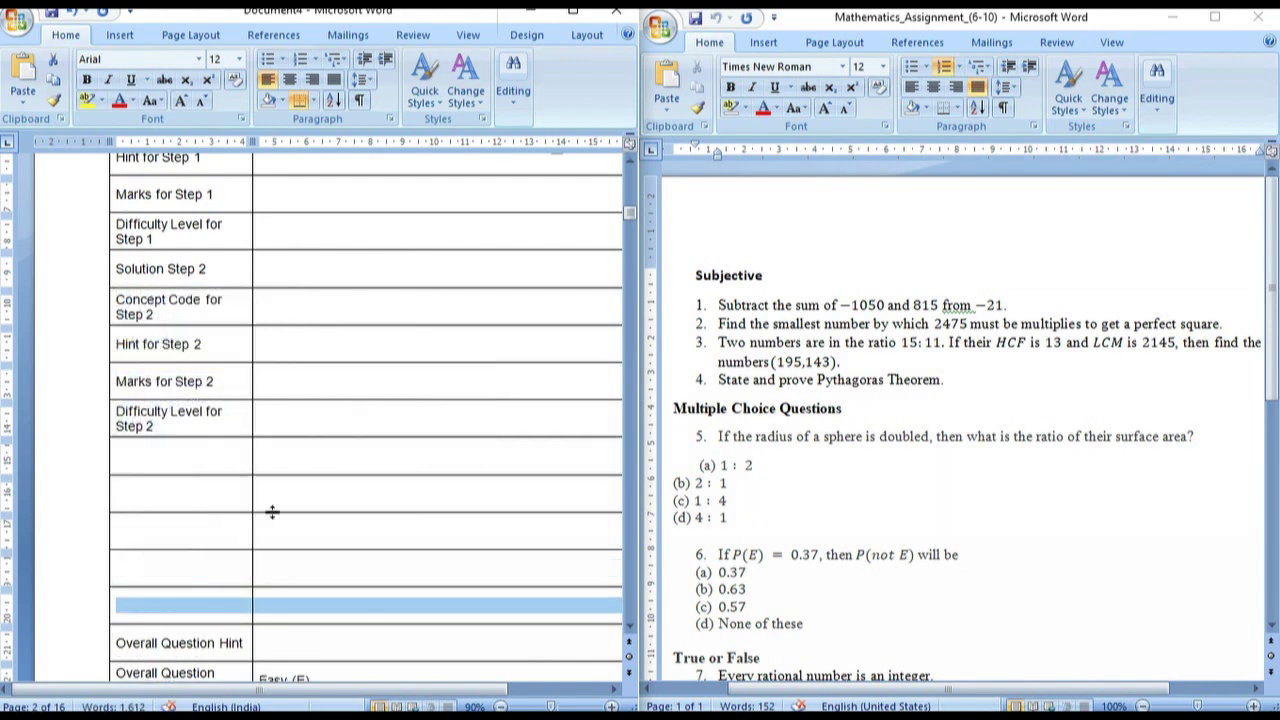
{"action": "left_click", "coordinate": [237, 305]}
{"action": "left_click", "coordinate": [117, 265]}
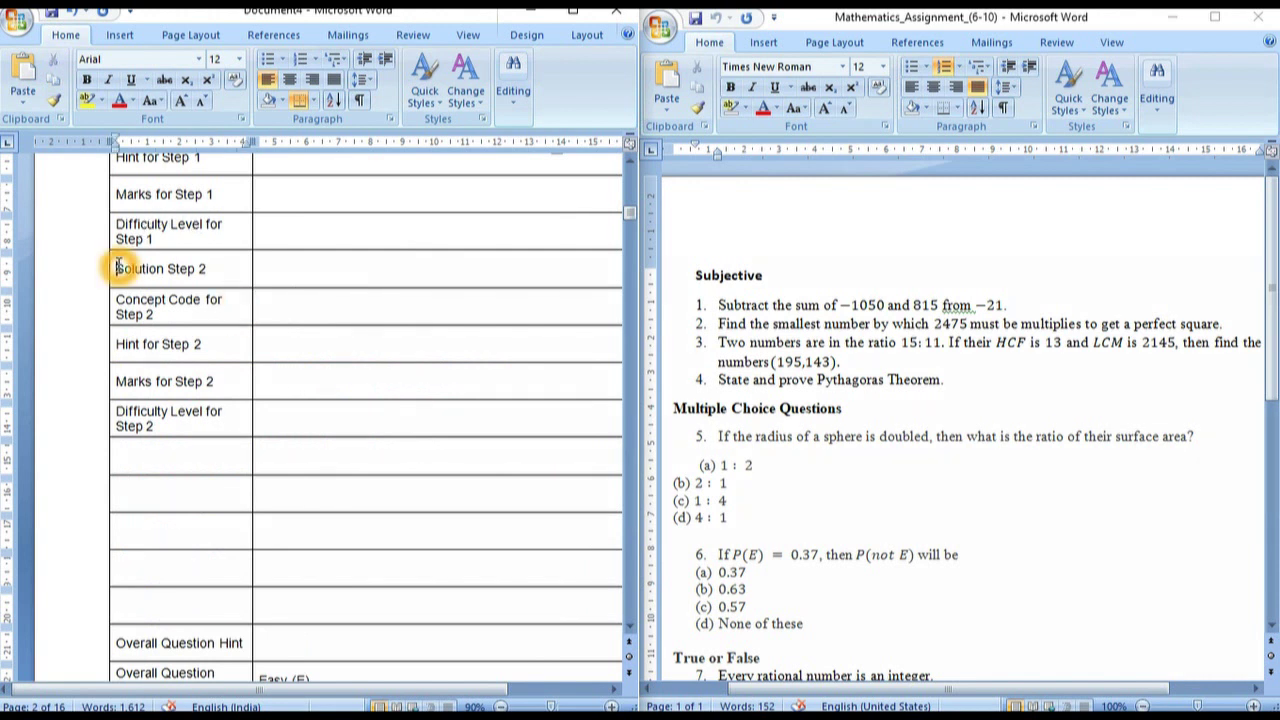
{"action": "key", "text": "shift+Down"}
{"action": "key", "text": "shift+Down"}
{"action": "key", "text": "shift+Down"}
{"action": "key", "text": "shift+Down"}
{"action": "key", "text": "ctrl+c"}
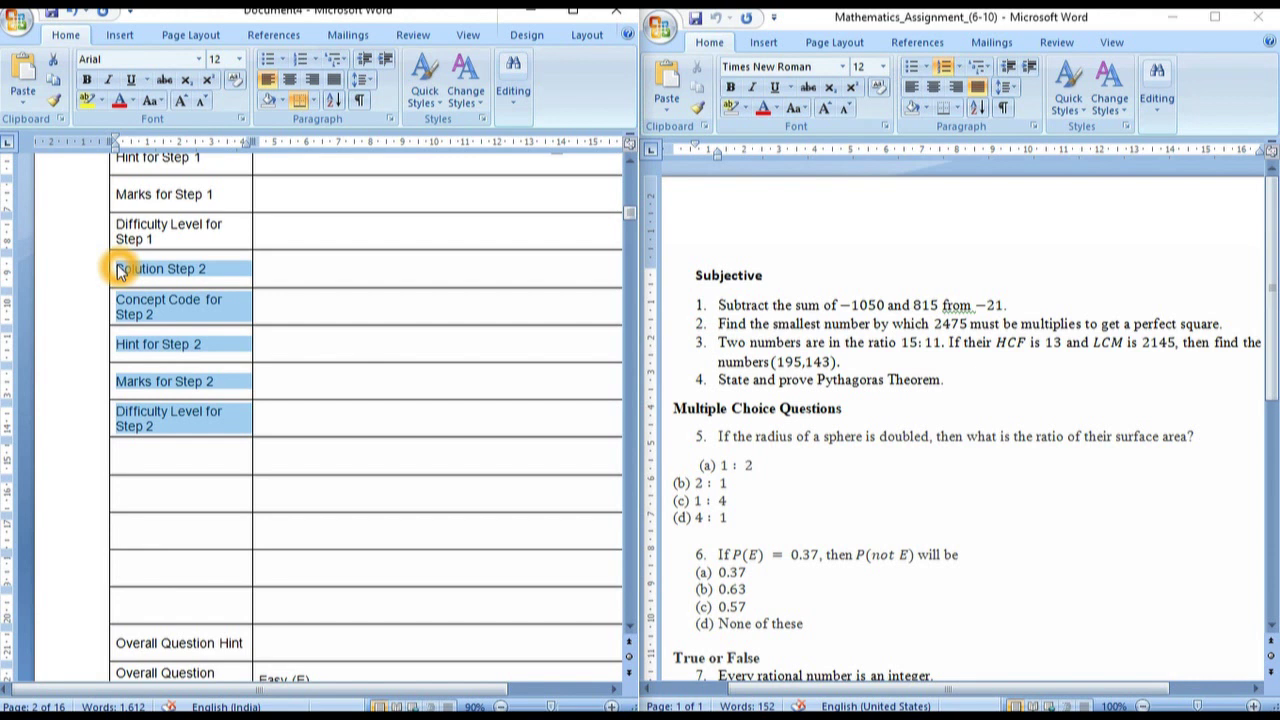
{"action": "key", "text": "Down"}
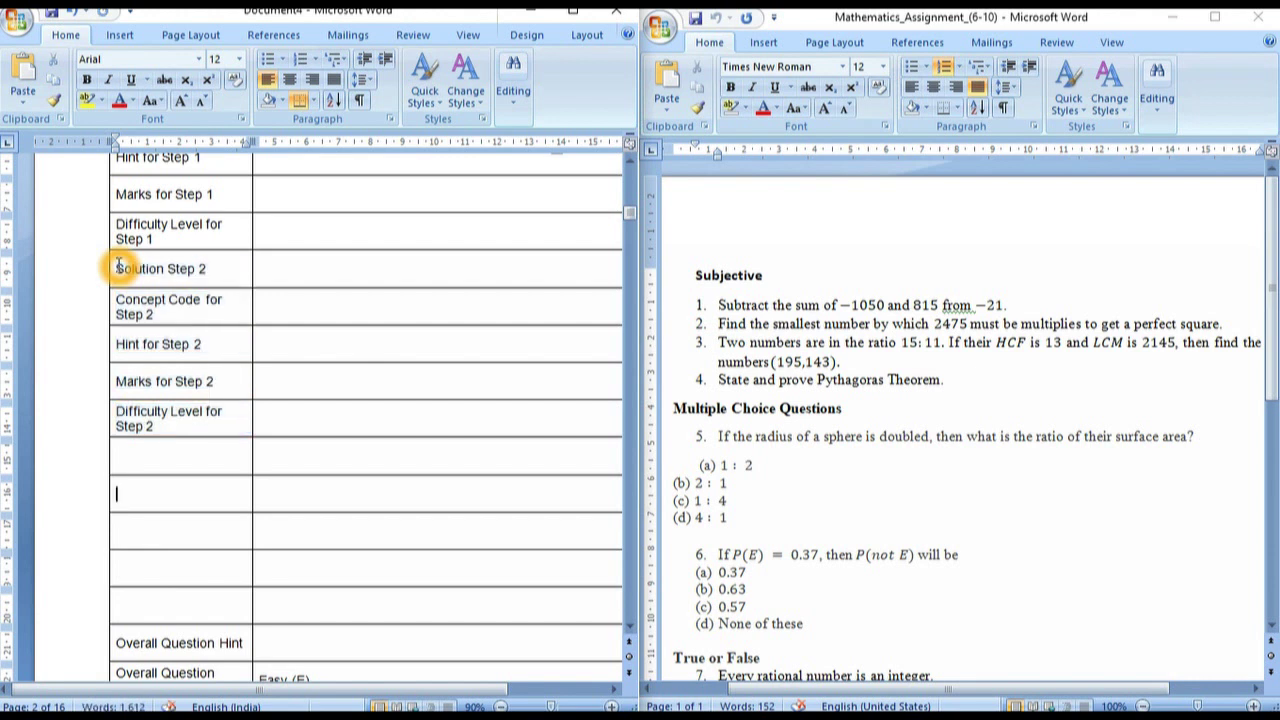
{"action": "key", "text": "ctrl+v"}
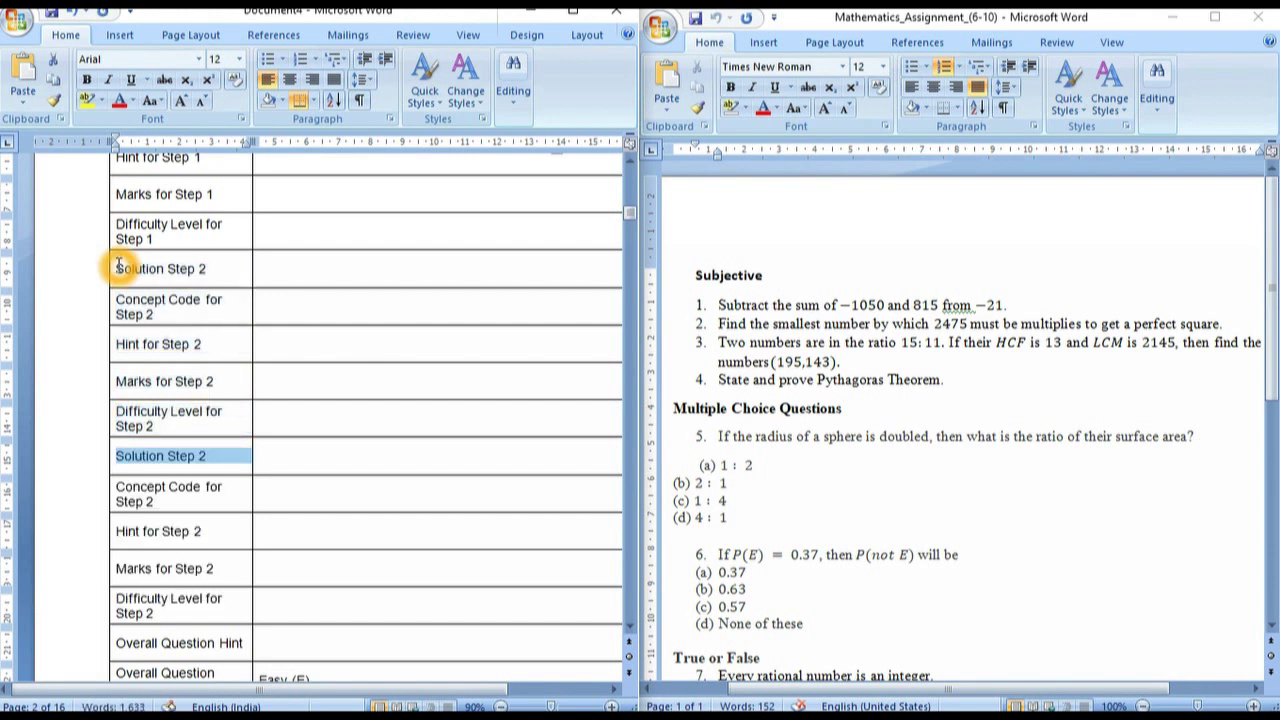
Step: Renumber the pasted labels from Step 2 to Step 3: Solution, Concept Code, Hint, Marks, Difficulty Level
{"action": "key", "text": "End"}
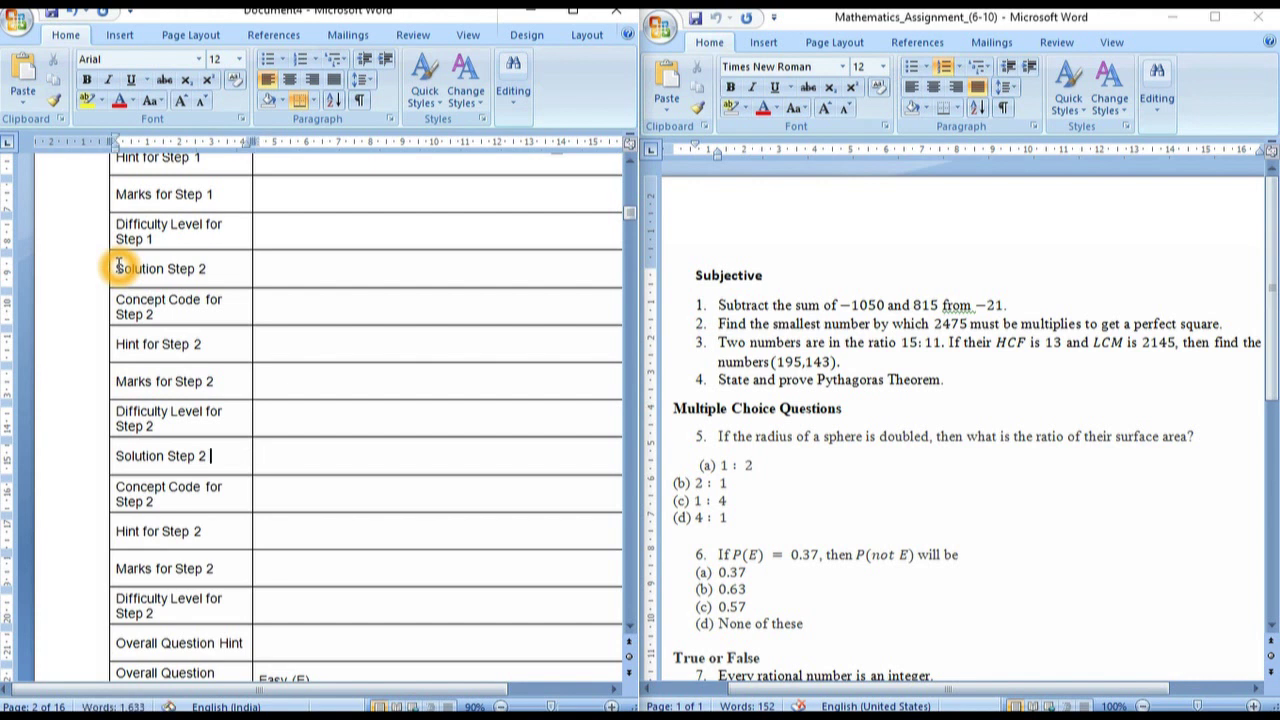
{"action": "key", "text": "BackSpace"}
{"action": "key", "text": "Down"}
{"action": "key", "text": "Down"}
{"action": "key", "text": "BackSpace"}
{"action": "type", "text": "3"}
{"action": "key", "text": "Down"}
{"action": "key", "text": "Right"}
{"action": "key", "text": "Right"}
{"action": "key", "text": "Right"}
{"action": "key", "text": "BackSpace"}
{"action": "type", "text": "3"}
{"action": "key", "text": "Down"}
{"action": "key", "text": "BackSpace"}
{"action": "type", "text": "3"}
{"action": "key", "text": "Down"}
{"action": "key", "text": "Down"}
{"action": "key", "text": "BackSpace"}
{"action": "type", "text": "3"}
Step: Go back to question 2's Solution Step 1, the prime factorisation of 2475
{"action": "scroll", "coordinate": [118, 268], "scroll_direction": "down", "scroll_amount": 3}
{"action": "scroll", "coordinate": [118, 265], "scroll_direction": "down", "scroll_amount": 3}
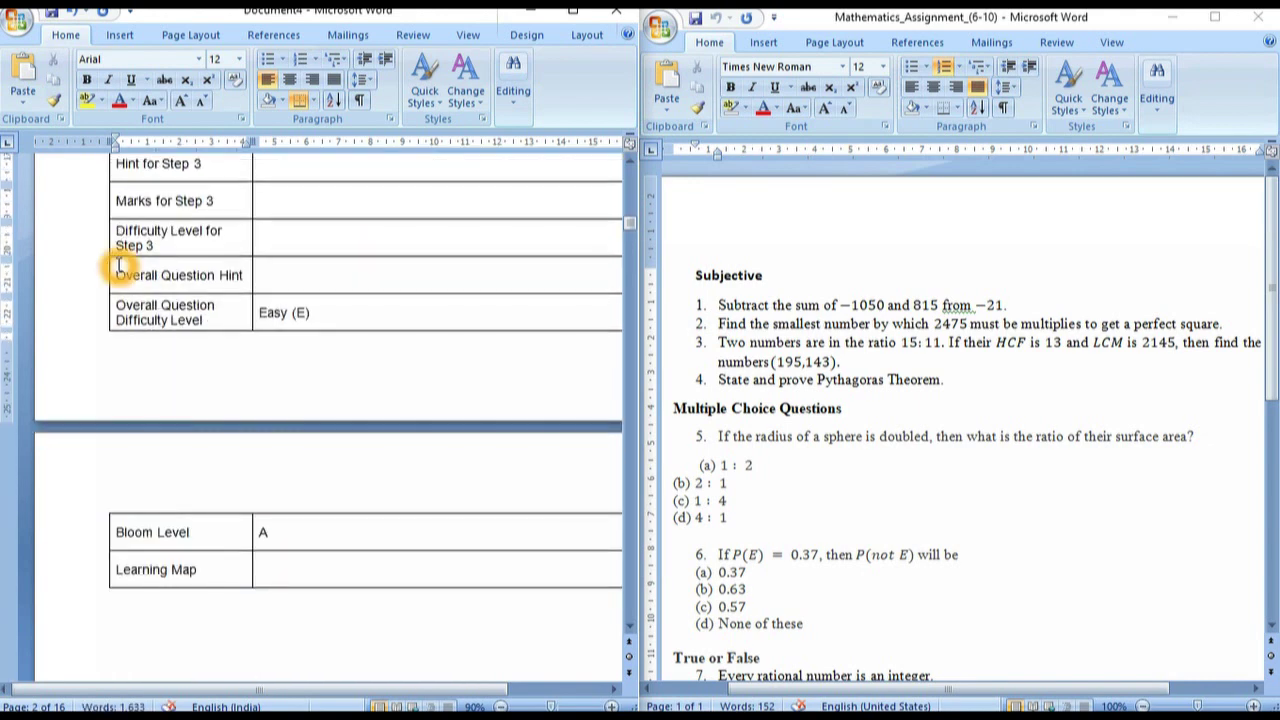
{"action": "scroll", "coordinate": [118, 265], "scroll_direction": "down", "scroll_amount": 6}
{"action": "scroll", "coordinate": [118, 265], "scroll_direction": "down", "scroll_amount": 3}
{"action": "scroll", "coordinate": [118, 265], "scroll_direction": "down", "scroll_amount": 1}
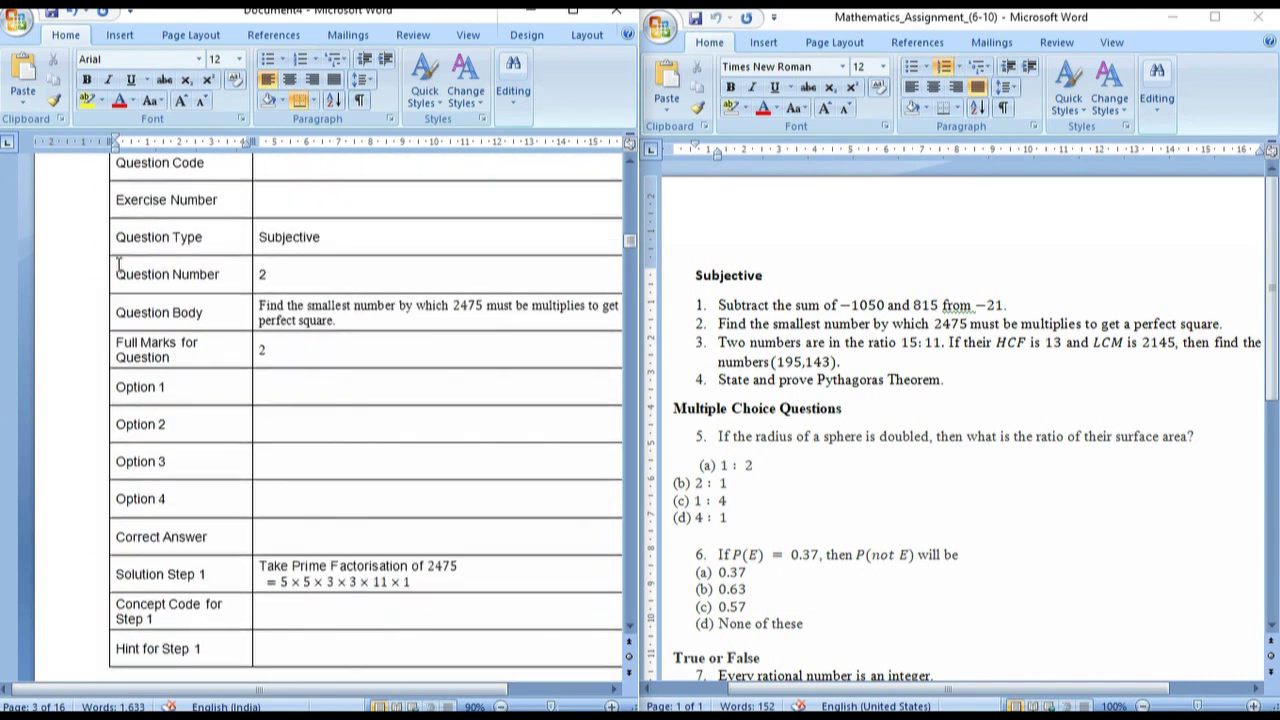
{"action": "scroll", "coordinate": [118, 265], "scroll_direction": "up", "scroll_amount": 4}
{"action": "scroll", "coordinate": [118, 265], "scroll_direction": "up", "scroll_amount": 2}
{"action": "scroll", "coordinate": [118, 265], "scroll_direction": "up", "scroll_amount": 6}
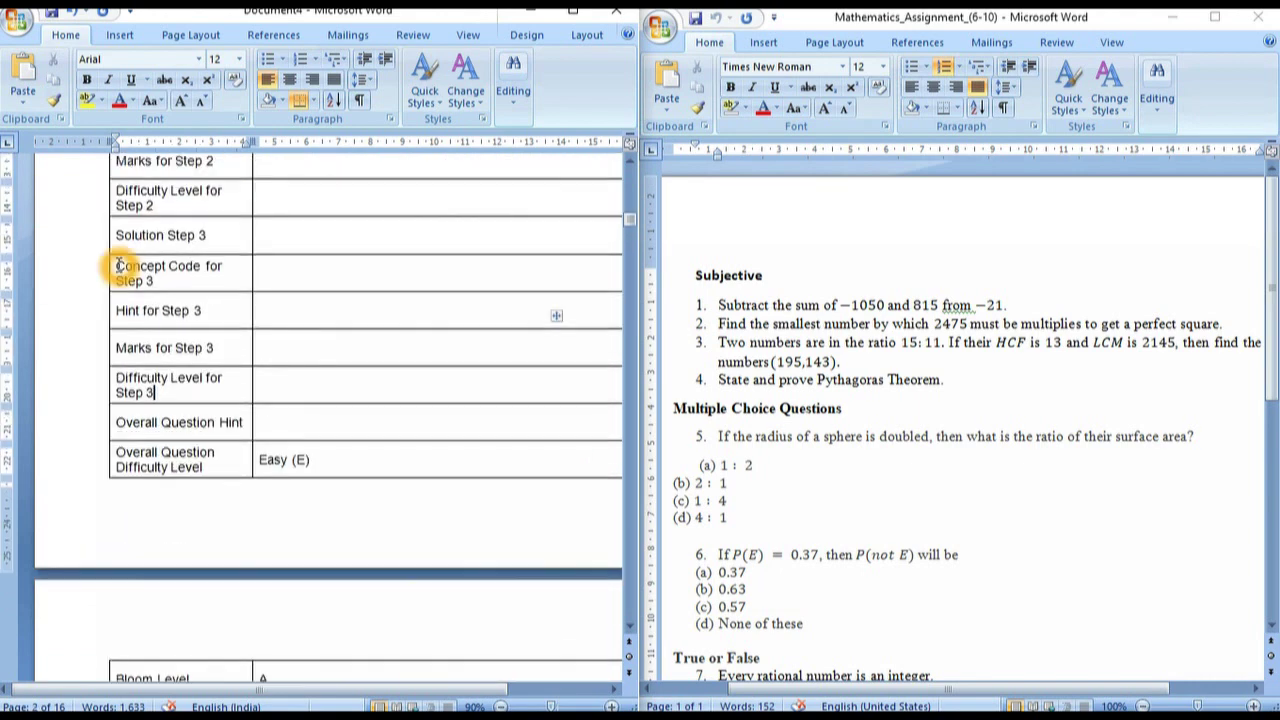
{"action": "scroll", "coordinate": [118, 265], "scroll_direction": "up", "scroll_amount": 6}
{"action": "scroll", "coordinate": [118, 265], "scroll_direction": "up", "scroll_amount": 5}
{"action": "scroll", "coordinate": [118, 265], "scroll_direction": "up", "scroll_amount": 5}
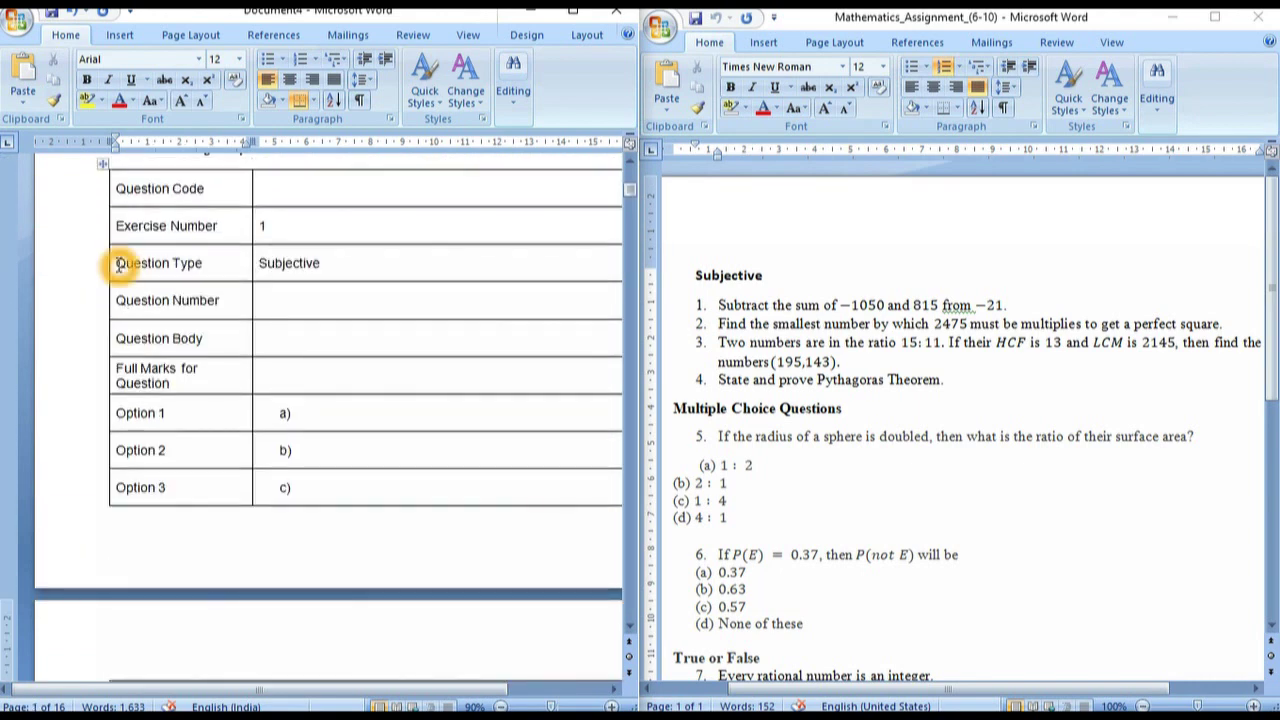
{"action": "scroll", "coordinate": [118, 265], "scroll_direction": "down", "scroll_amount": 8}
{"action": "scroll", "coordinate": [118, 265], "scroll_direction": "down", "scroll_amount": 12}
{"action": "scroll", "coordinate": [118, 265], "scroll_direction": "up", "scroll_amount": 15}
{"action": "scroll", "coordinate": [117, 263], "scroll_direction": "down", "scroll_amount": 4}
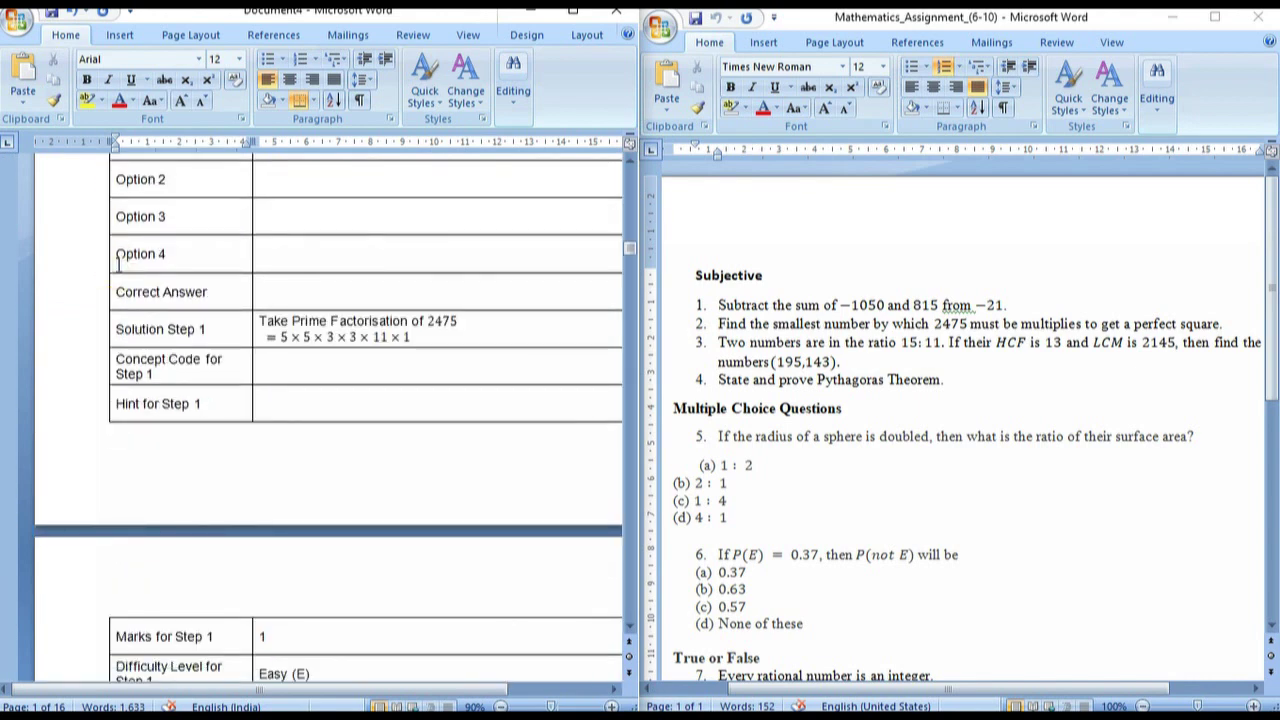
{"action": "left_click", "coordinate": [308, 340]}
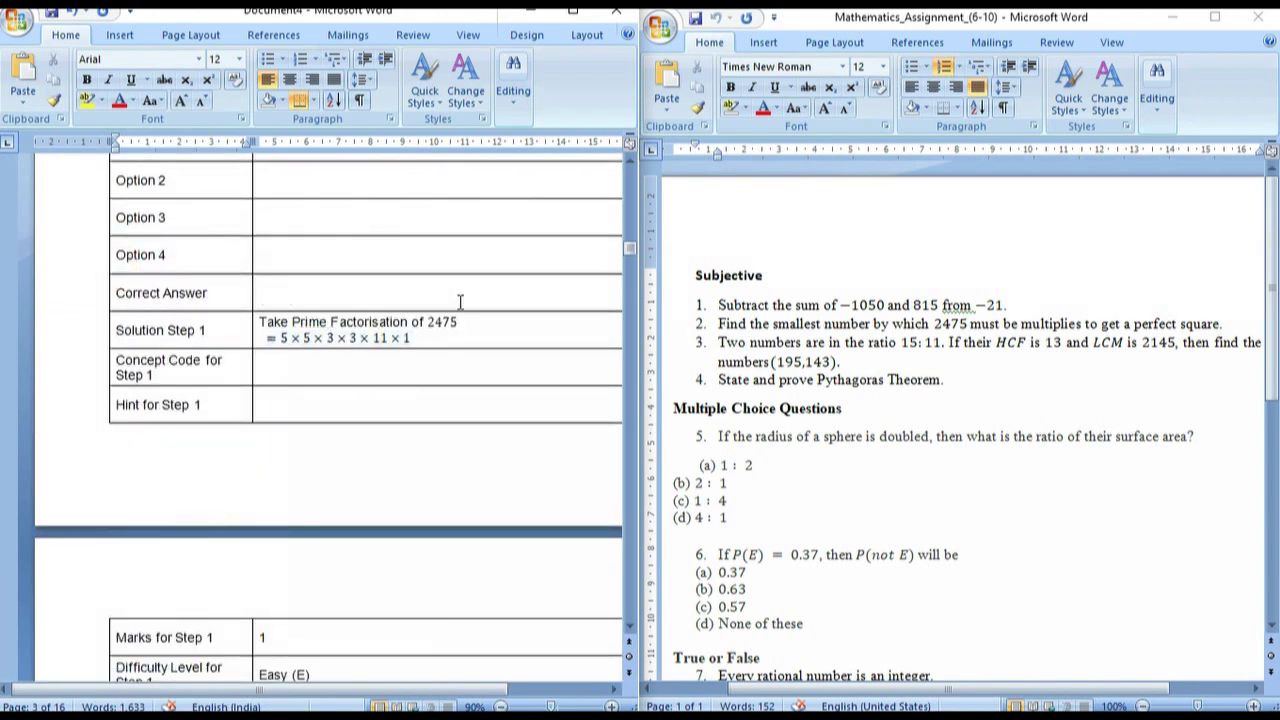
{"action": "left_click", "coordinate": [352, 338]}
Step: Type 5+3 in the Concept Code for Step 1 cell and add a new line below it
{"action": "left_click", "coordinate": [390, 365]}
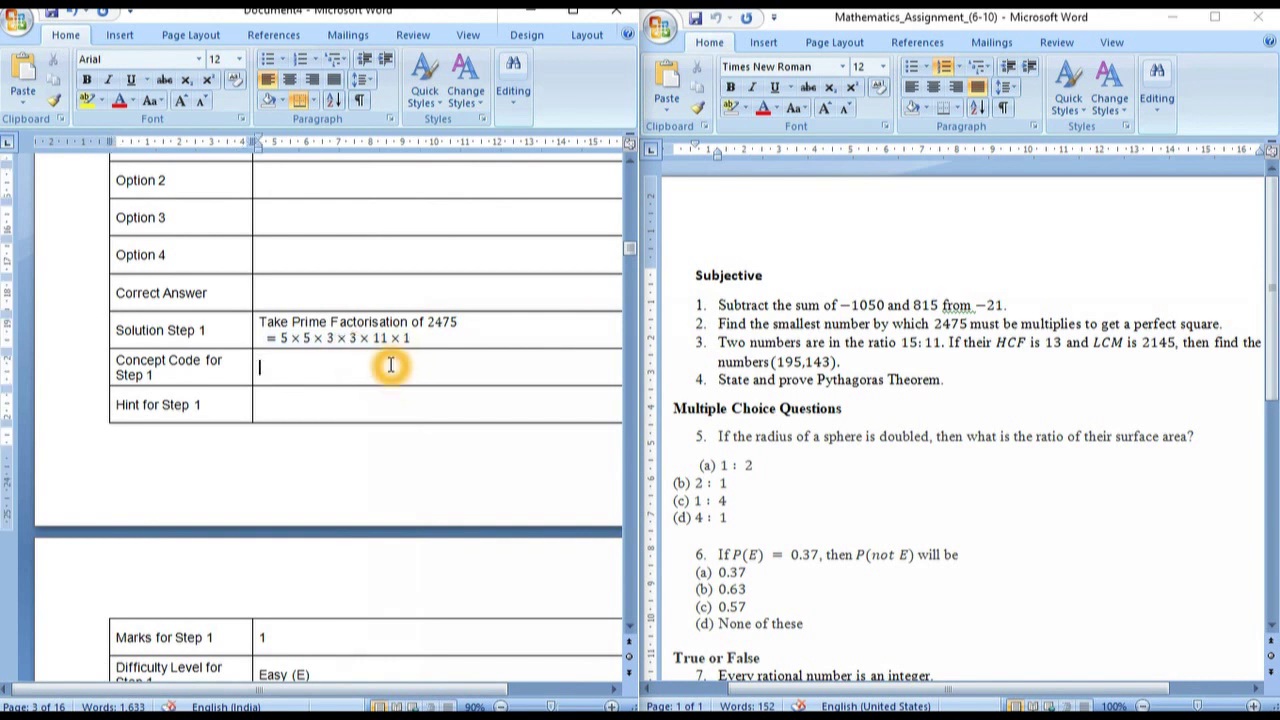
{"action": "type", "text": "5"}
{"action": "type", "text": "+3"}
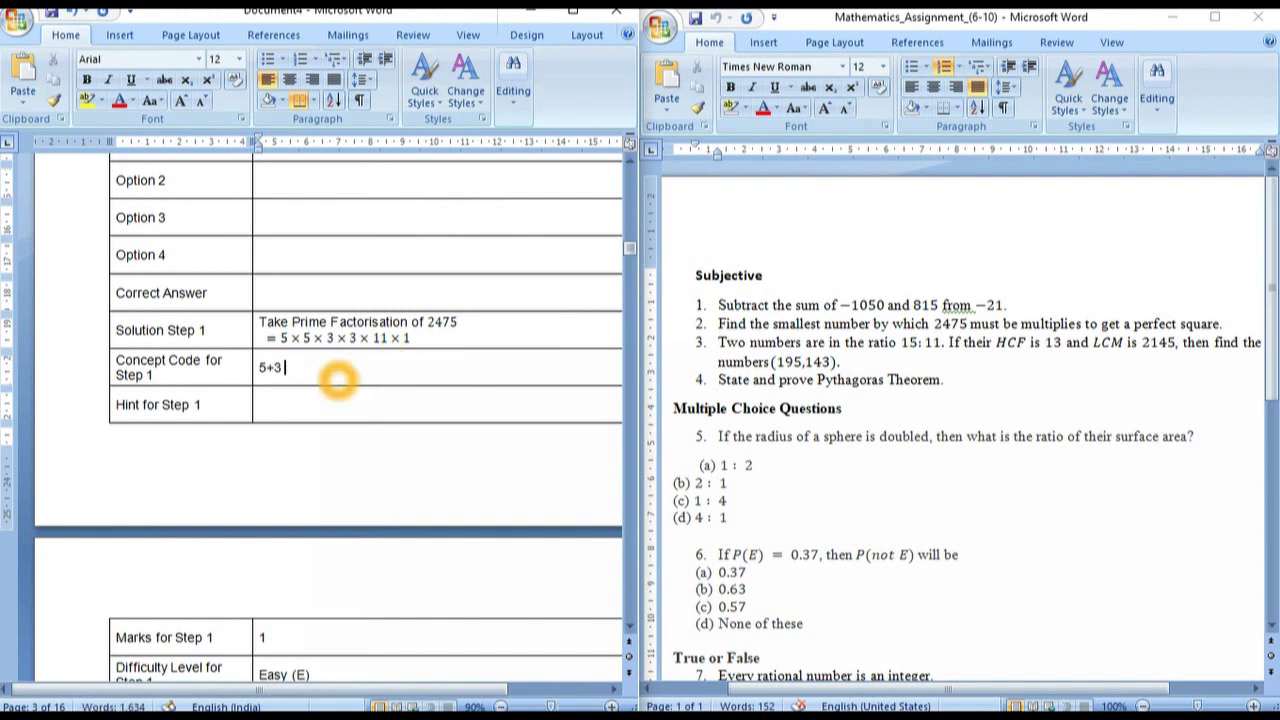
{"action": "left_click", "coordinate": [334, 405]}
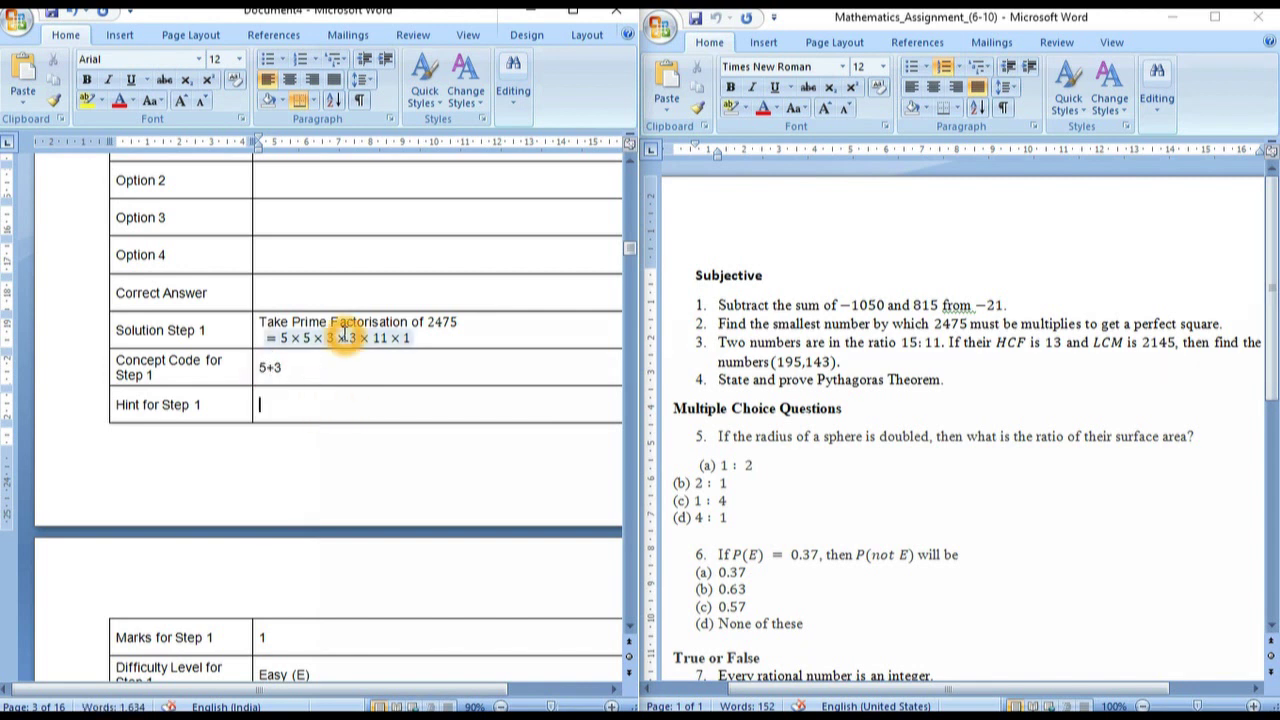
{"action": "left_click", "coordinate": [342, 366]}
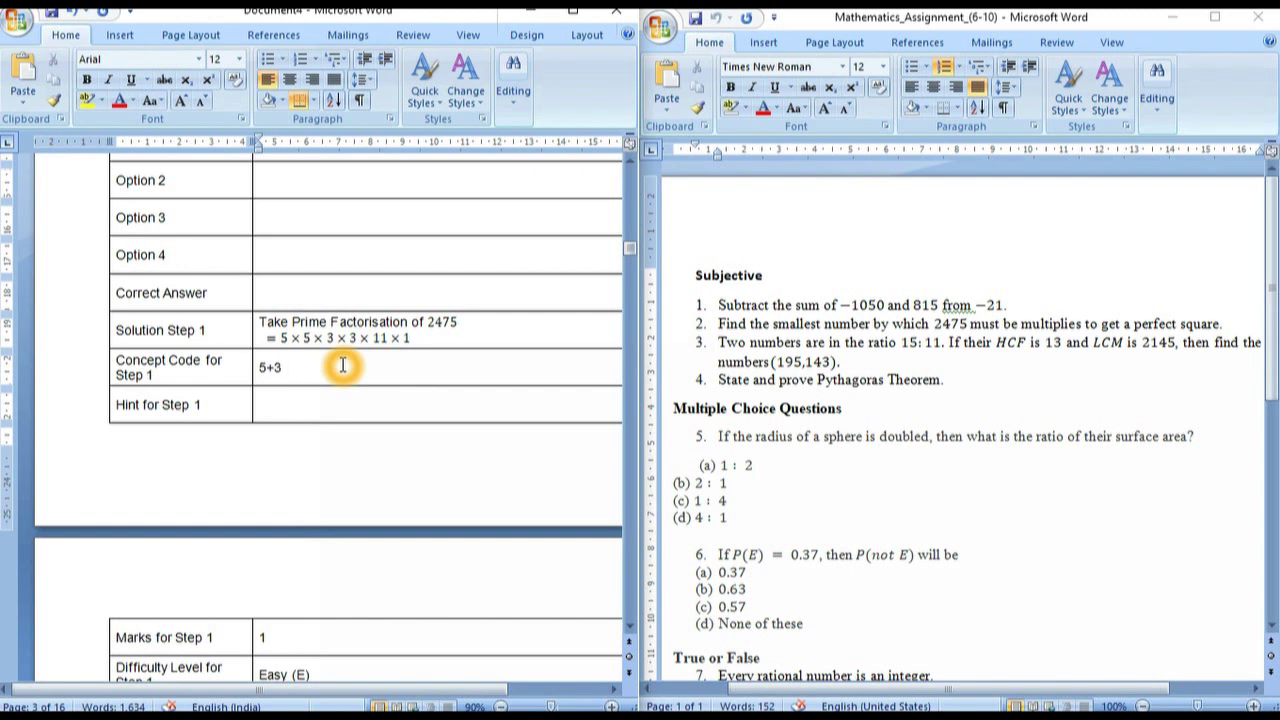
{"action": "key", "text": "Return"}
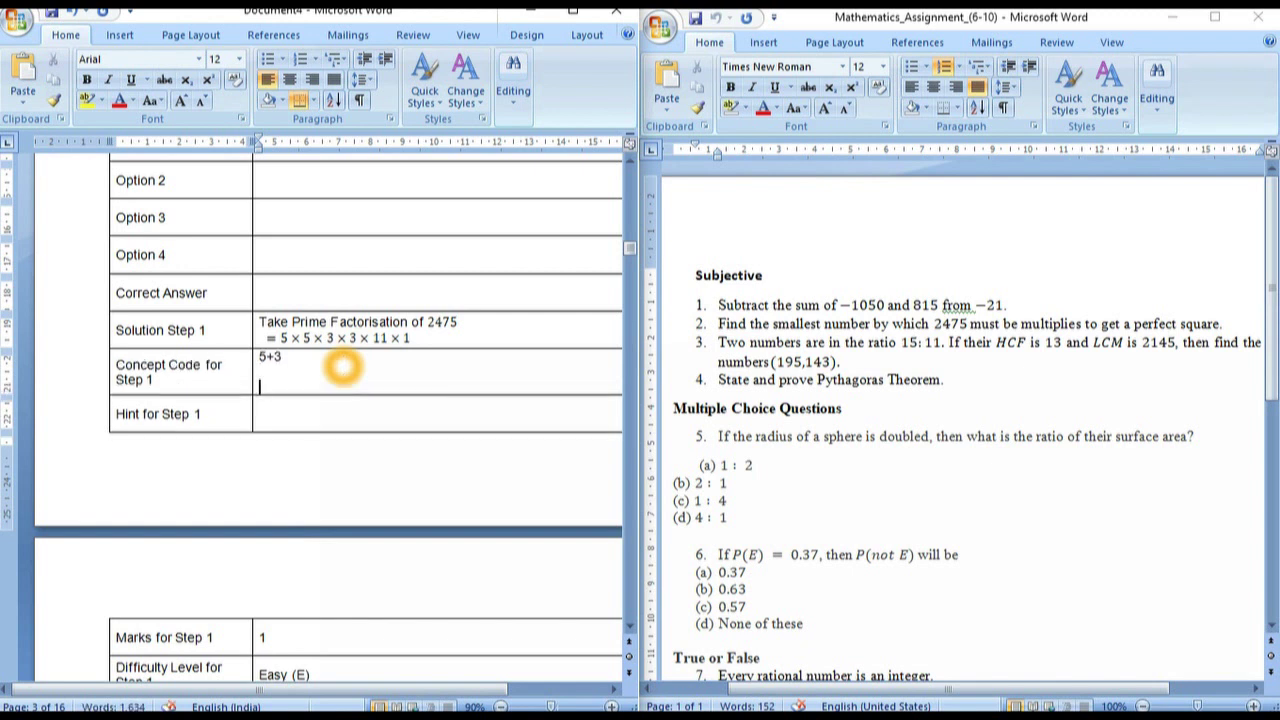
Step: Insert a left-aligned 5 + 3 equation on the new line with Alt+=
{"action": "key", "text": "alt+equal"}
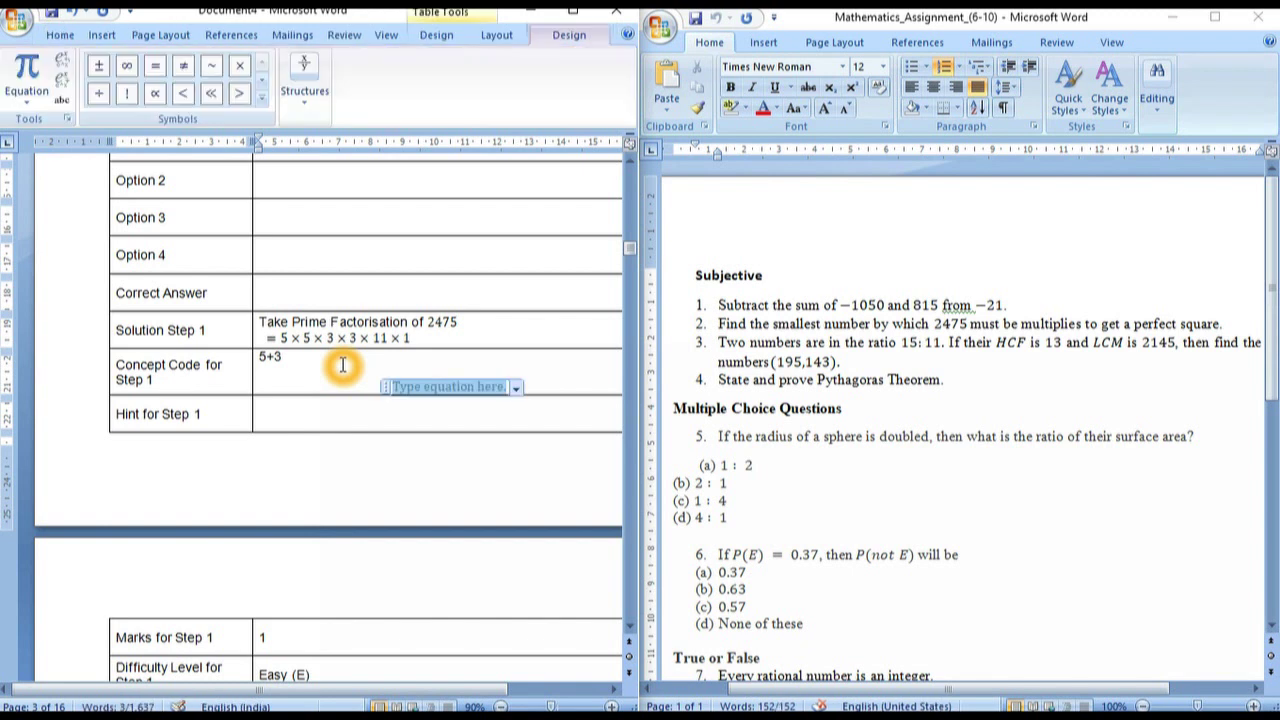
{"action": "type", "text": "5"}
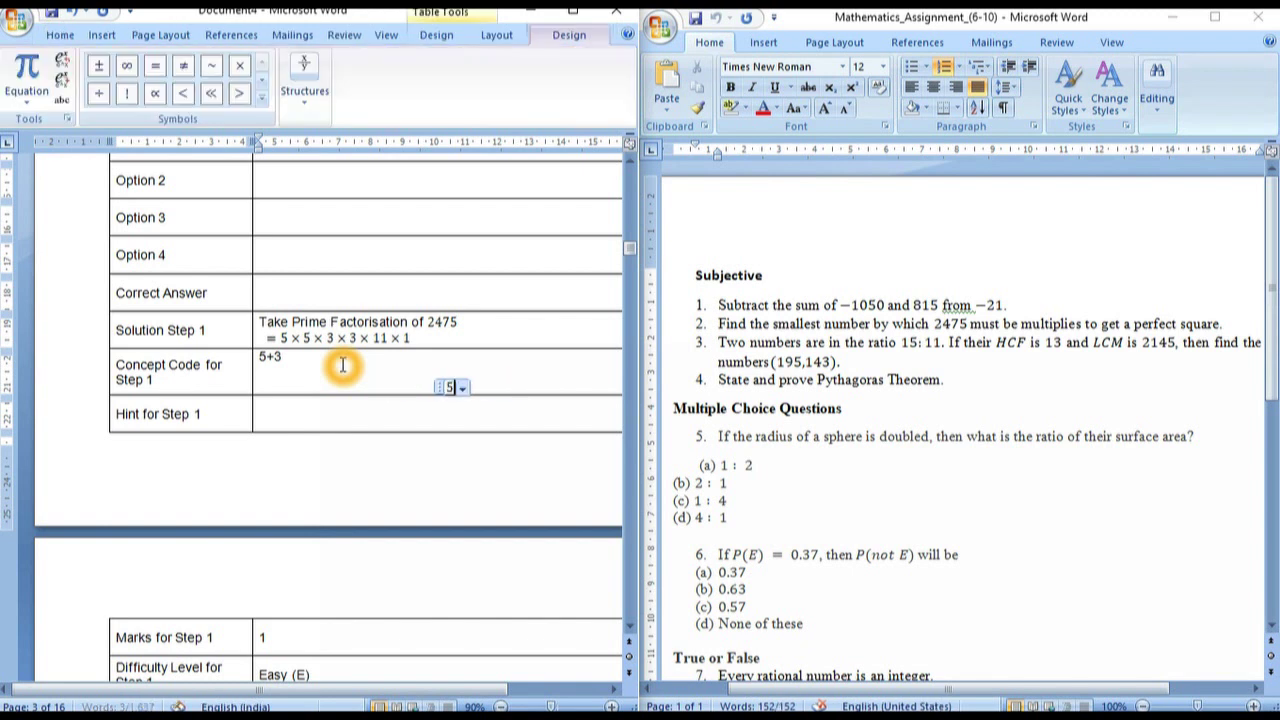
{"action": "type", "text": "+"}
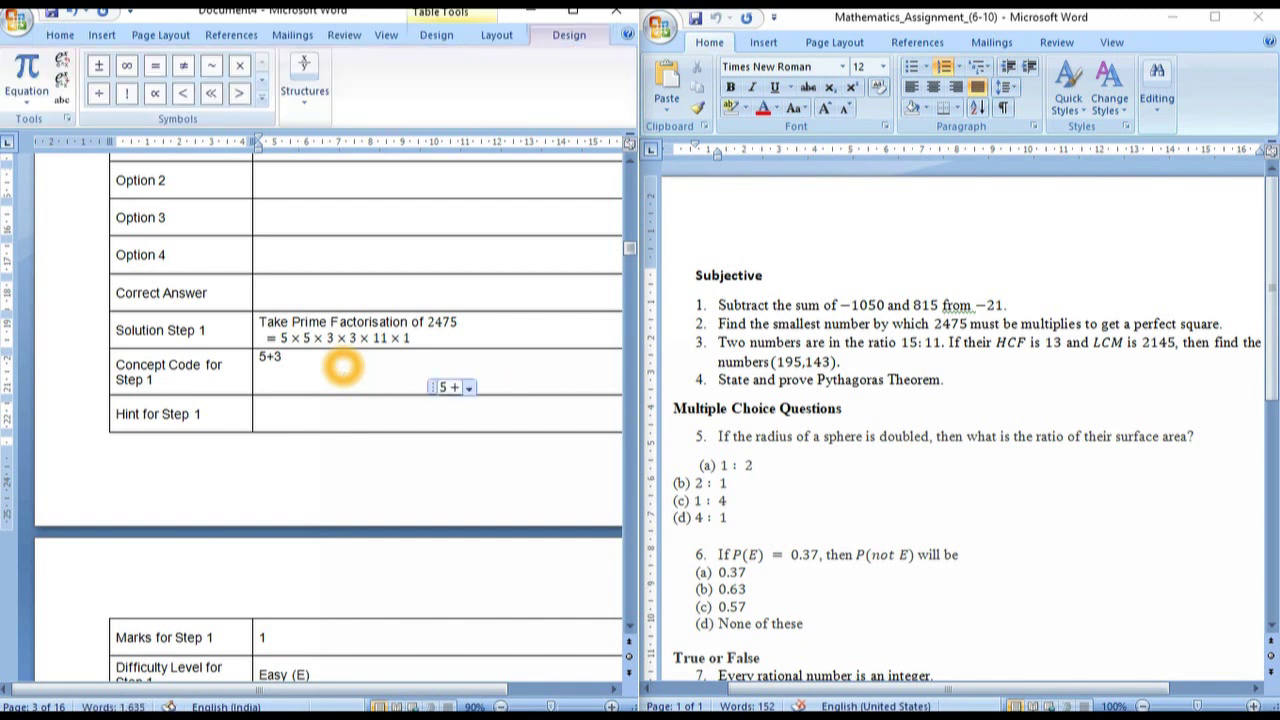
{"action": "type", "text": "3"}
{"action": "left_click", "coordinate": [342, 366]}
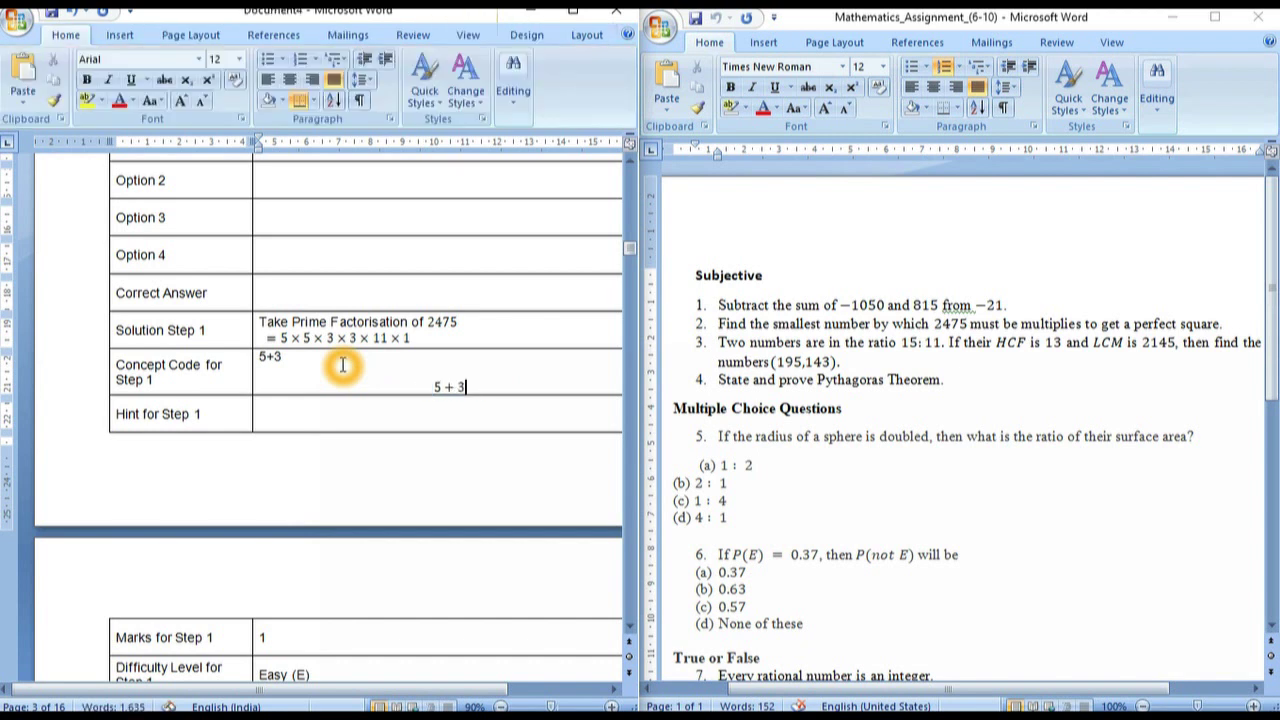
{"action": "key", "text": "ctrl+l"}
Step: Delete the plain 5+3 text and the 5 + 3 equation from the cell
{"action": "left_click", "coordinate": [272, 384]}
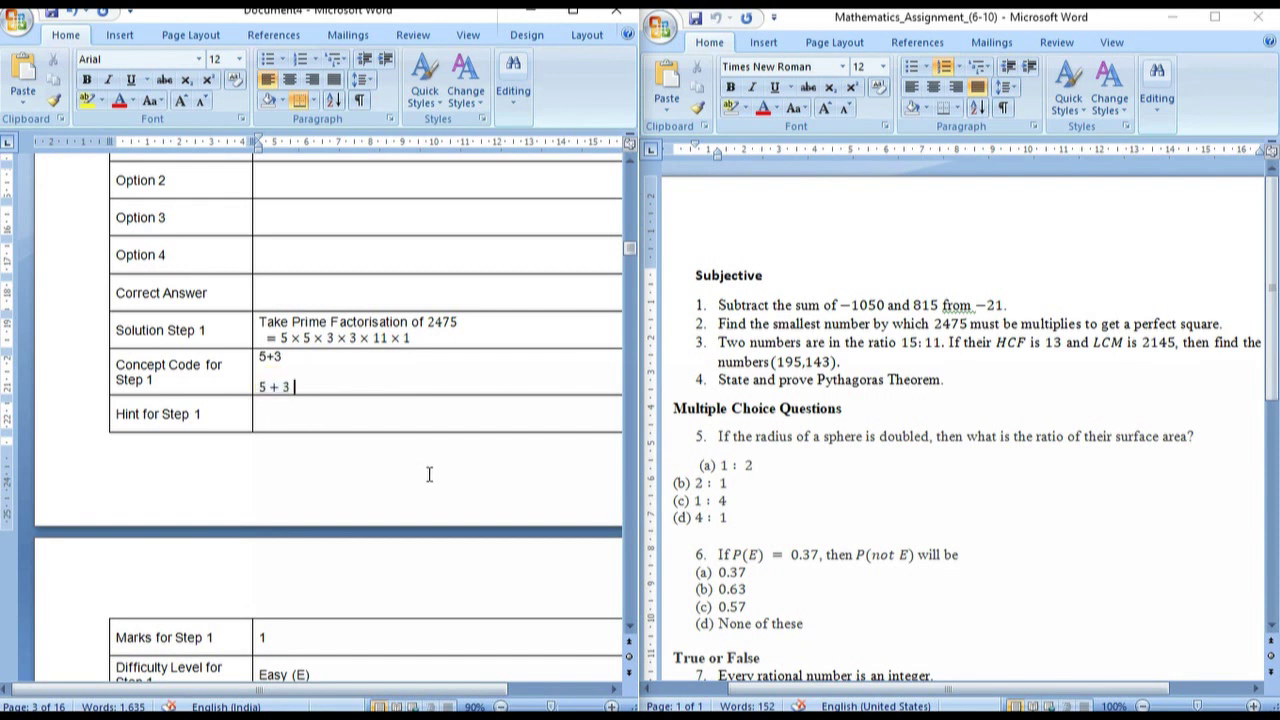
{"action": "left_click", "coordinate": [279, 390]}
{"action": "left_click", "coordinate": [281, 367]}
{"action": "left_click", "coordinate": [331, 432]}
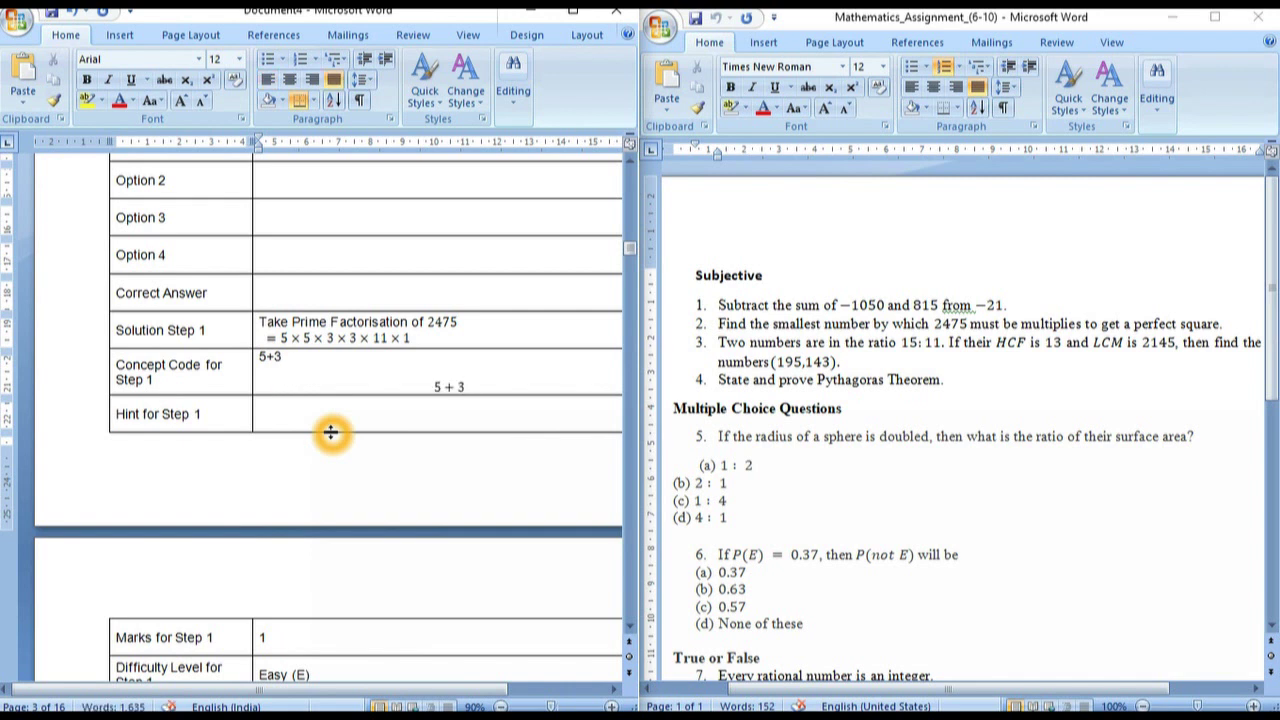
{"action": "left_click", "coordinate": [331, 432]}
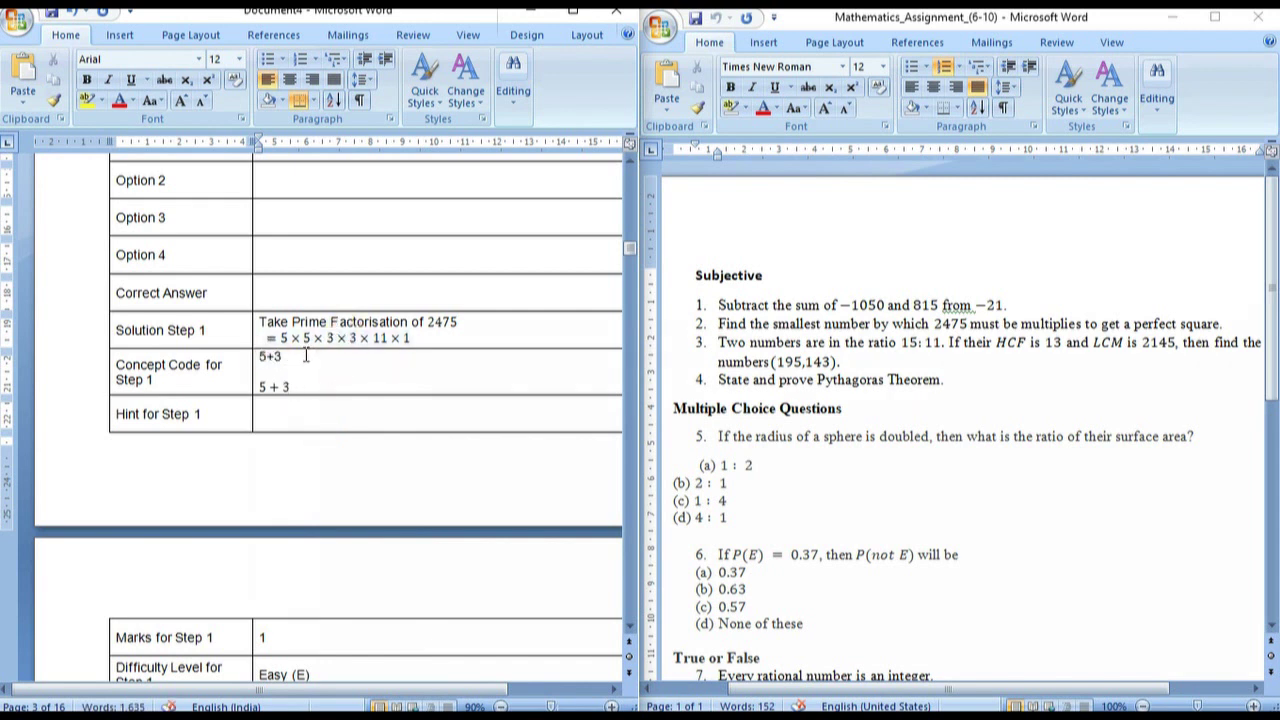
{"action": "left_click", "coordinate": [273, 391]}
{"action": "left_click", "coordinate": [302, 362]}
{"action": "key", "text": "BackSpace"}
{"action": "key", "text": "BackSpace"}
{"action": "key", "text": "BackSpace"}
{"action": "left_click", "coordinate": [326, 388]}
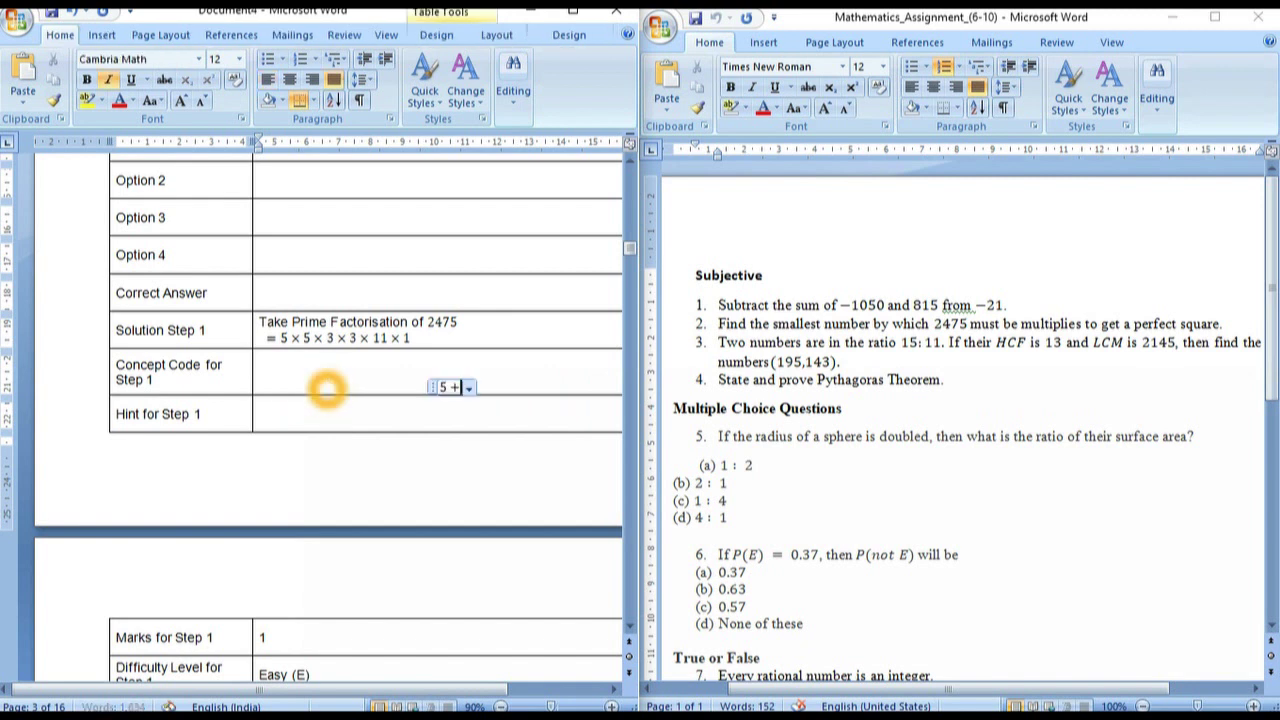
{"action": "key", "text": "BackSpace"}
{"action": "key", "text": "BackSpace"}
{"action": "key", "text": "BackSpace"}
{"action": "key", "text": "BackSpace"}
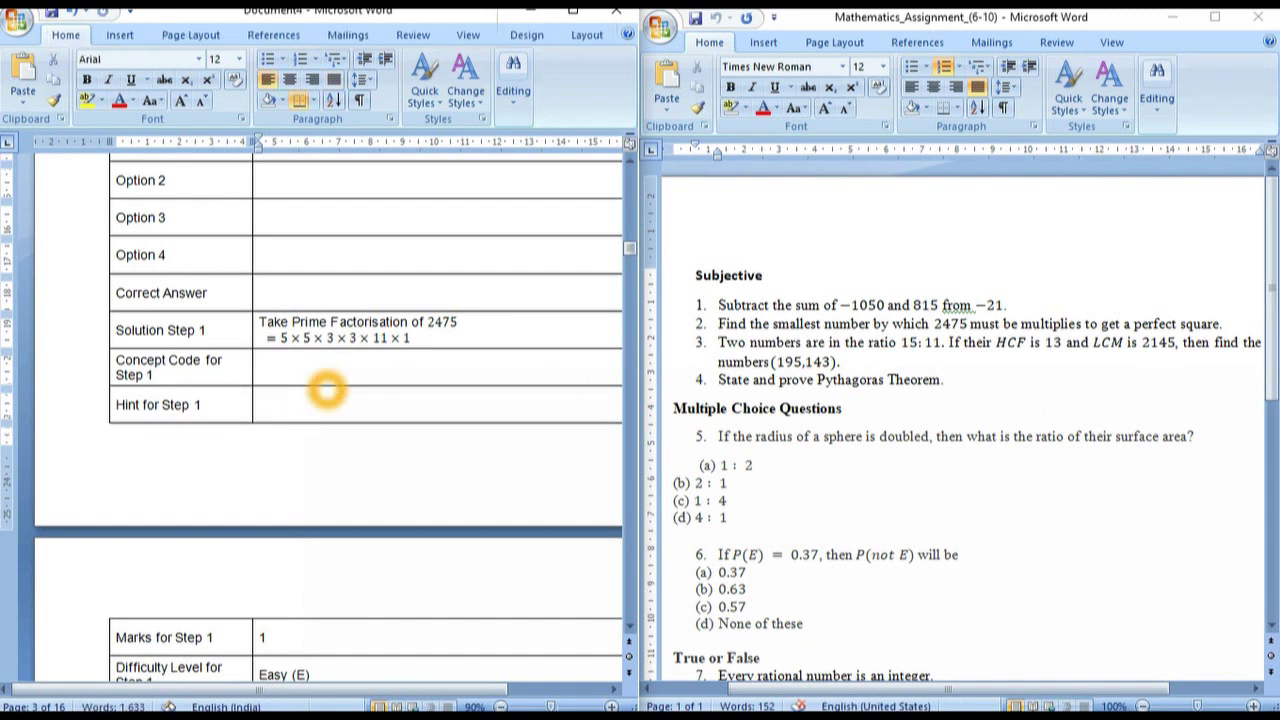
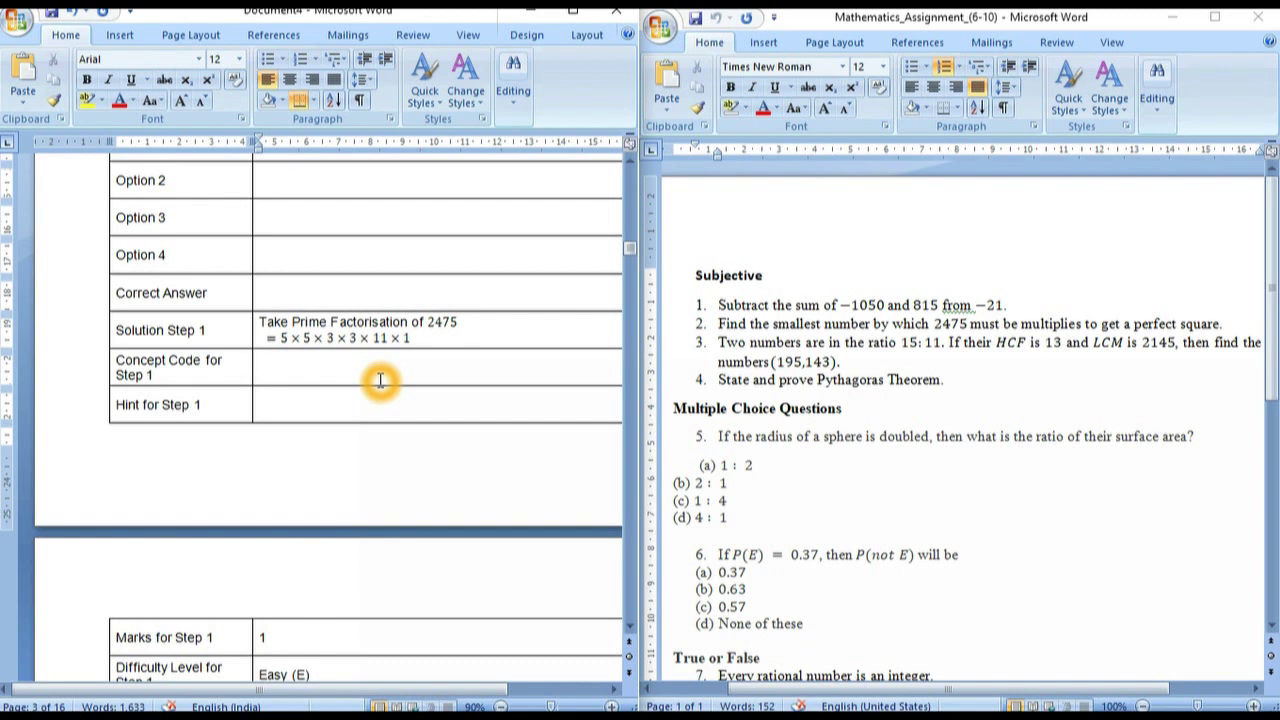
Step: Select the Solution Step 1 factorisation formula, then put the caret in the Concept Code for Step 1 cell
{"action": "triple_click", "coordinate": [266, 338]}
{"action": "left_click", "coordinate": [299, 357]}
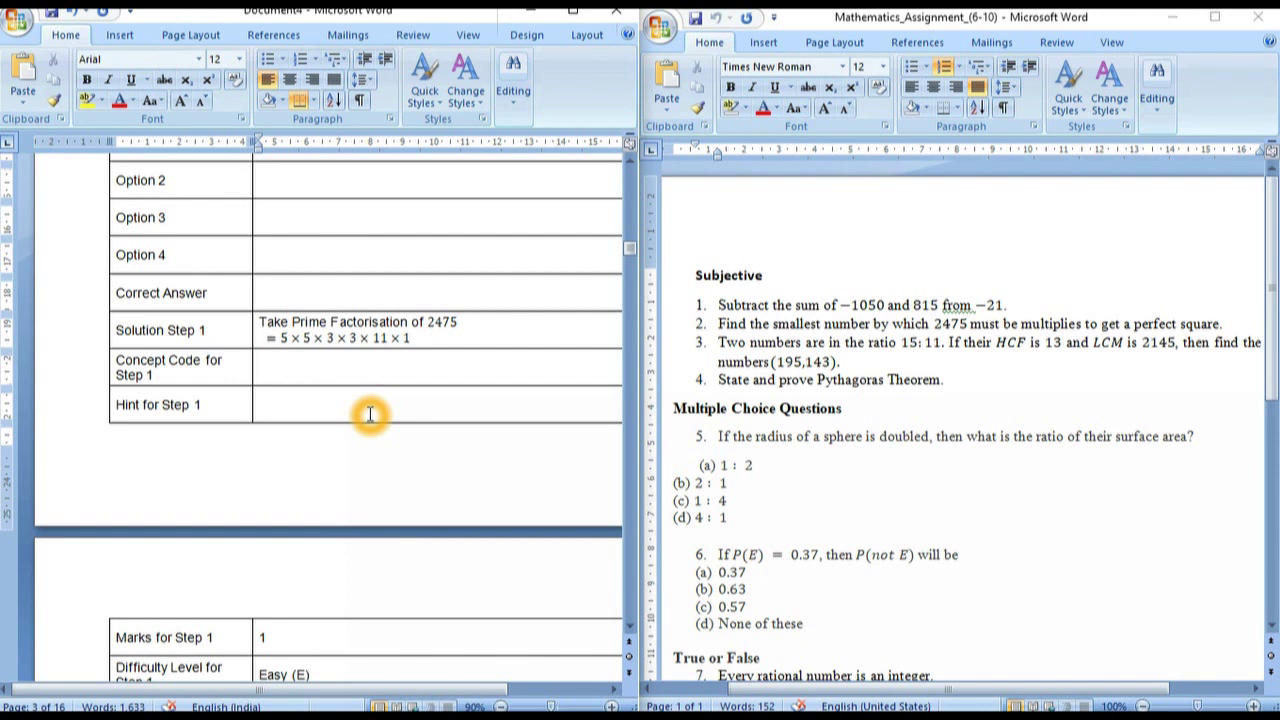
{"action": "key", "text": "Up"}
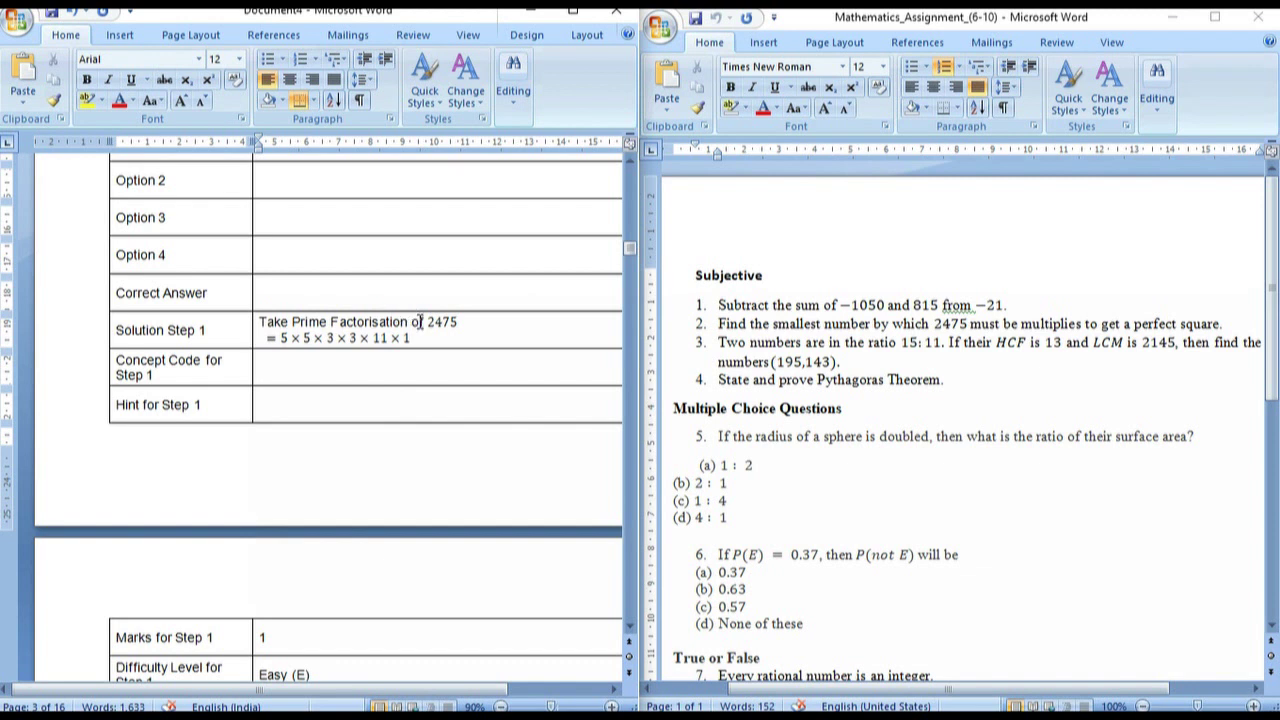
{"action": "left_click", "coordinate": [380, 323]}
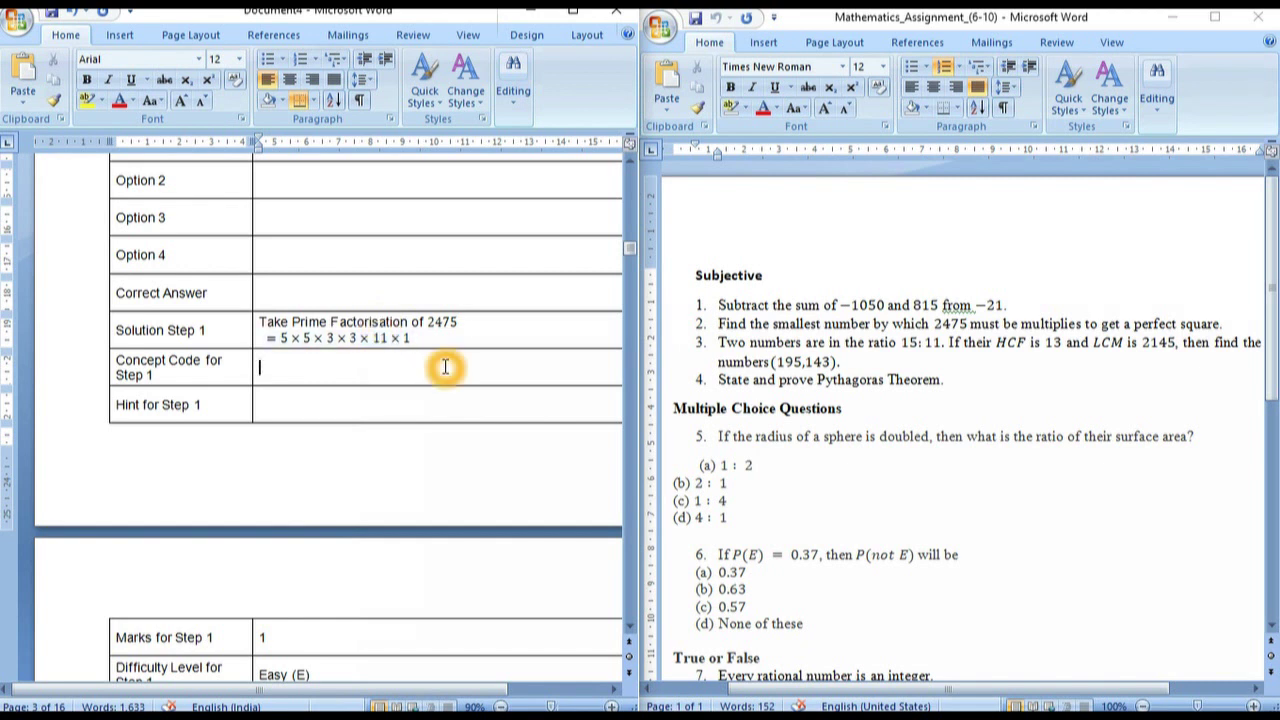
{"action": "left_click_drag", "start_coordinate": [412, 338], "coordinate": [300, 338]}
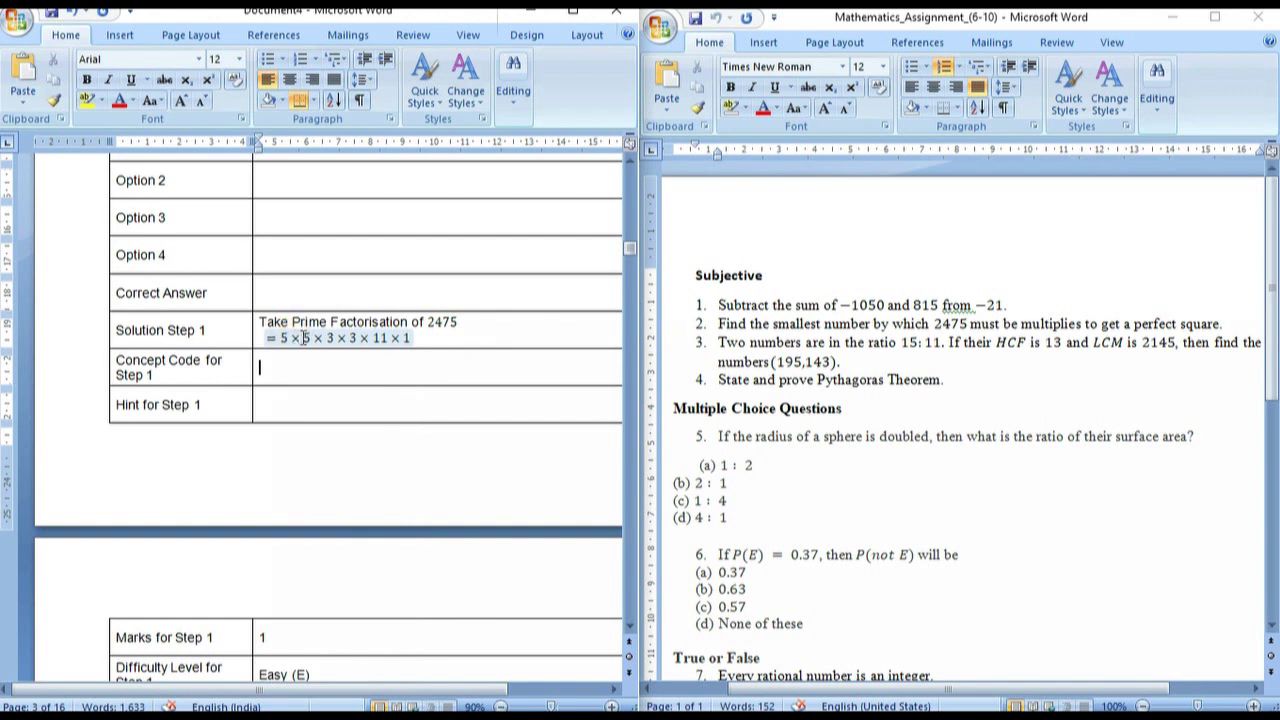
{"action": "left_click", "coordinate": [341, 396]}
{"action": "left_click", "coordinate": [346, 382]}
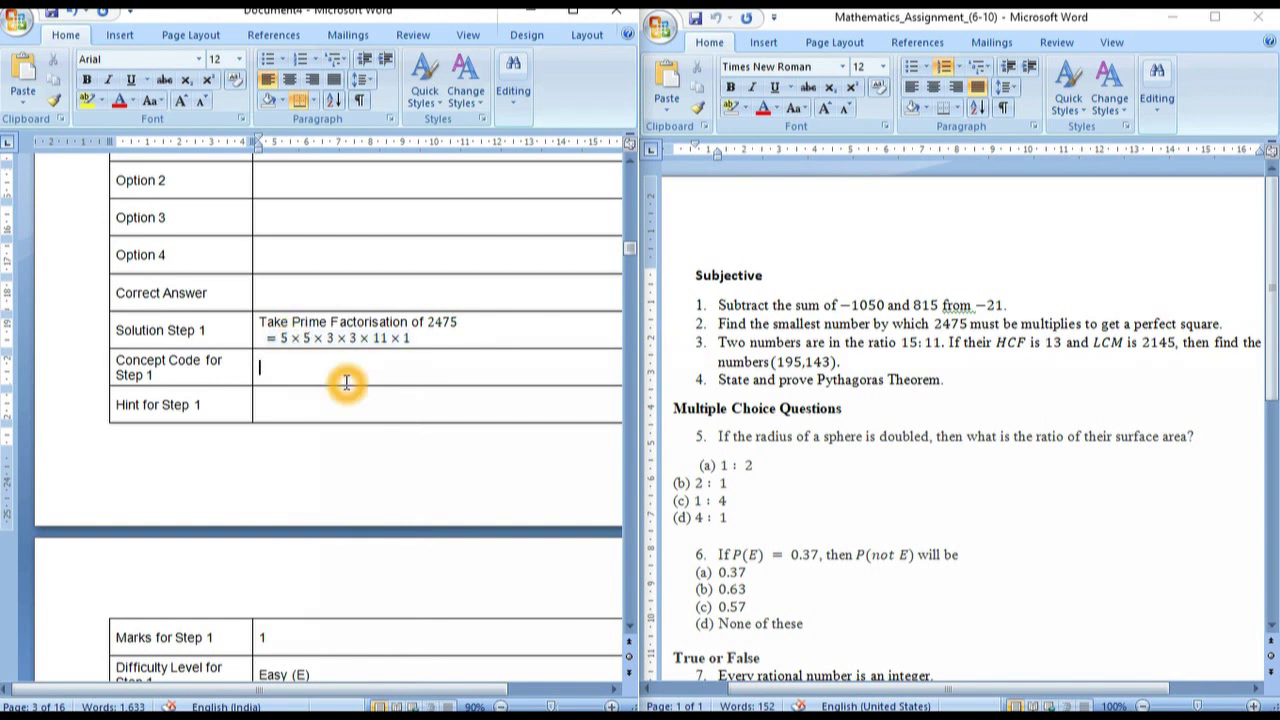
{"action": "type", "text": "5"}
{"action": "type", "text": "*"}
{"action": "type", "text": "3"}
Step: Try a first Alt+= equation 5 × 3 in the cell, then clear it
{"action": "key", "text": "BackSpace"}
{"action": "key", "text": "BackSpace"}
{"action": "key", "text": "BackSpace"}
{"action": "key", "text": "alt+equal"}
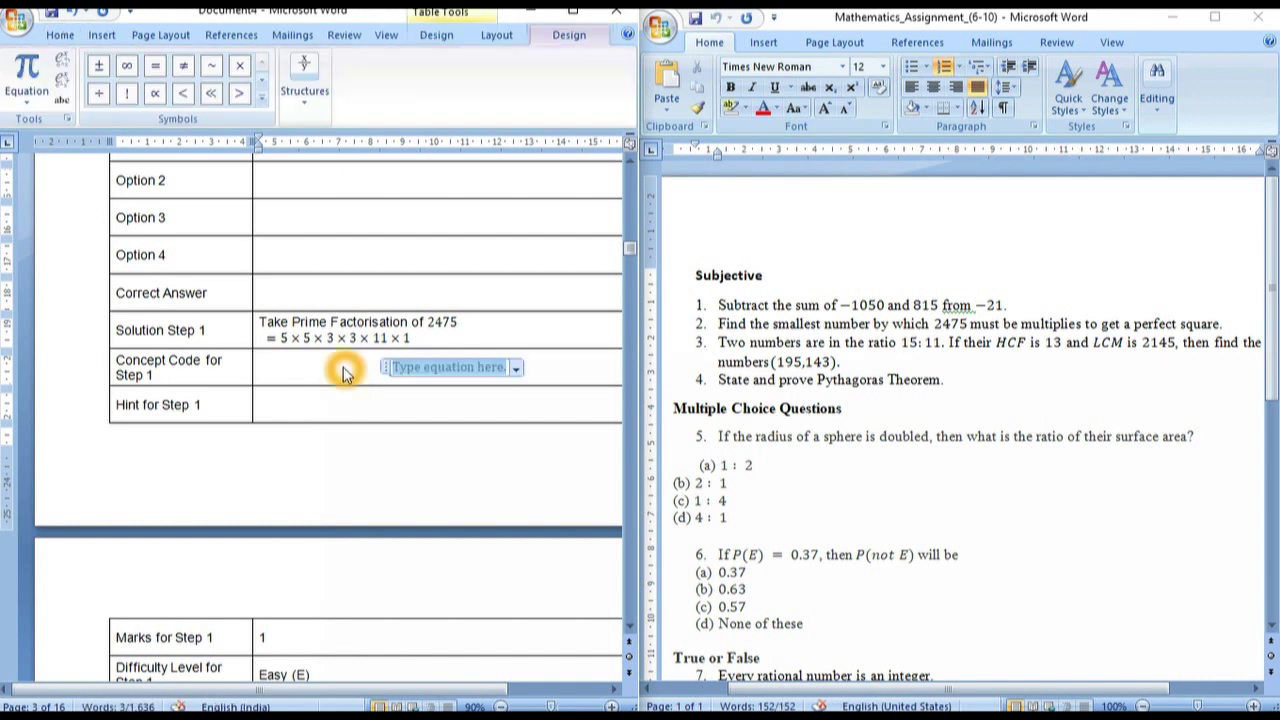
{"action": "type", "text": "5"}
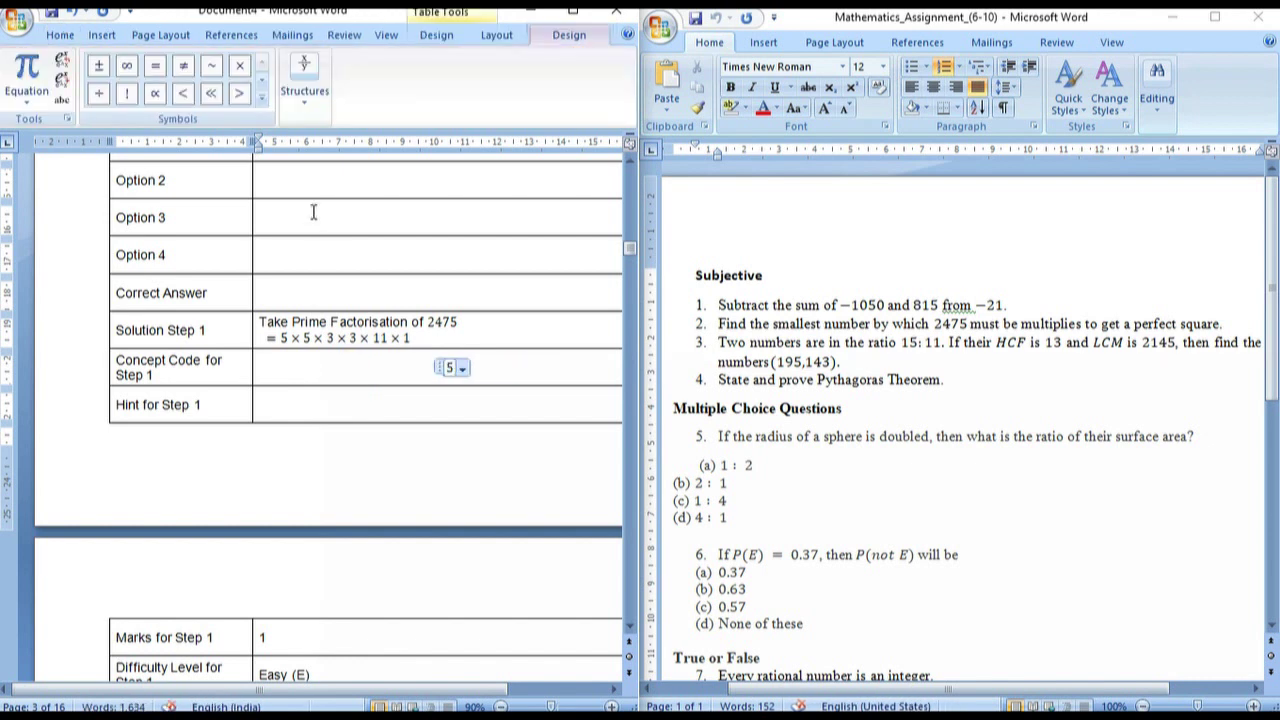
{"action": "left_click", "coordinate": [239, 66]}
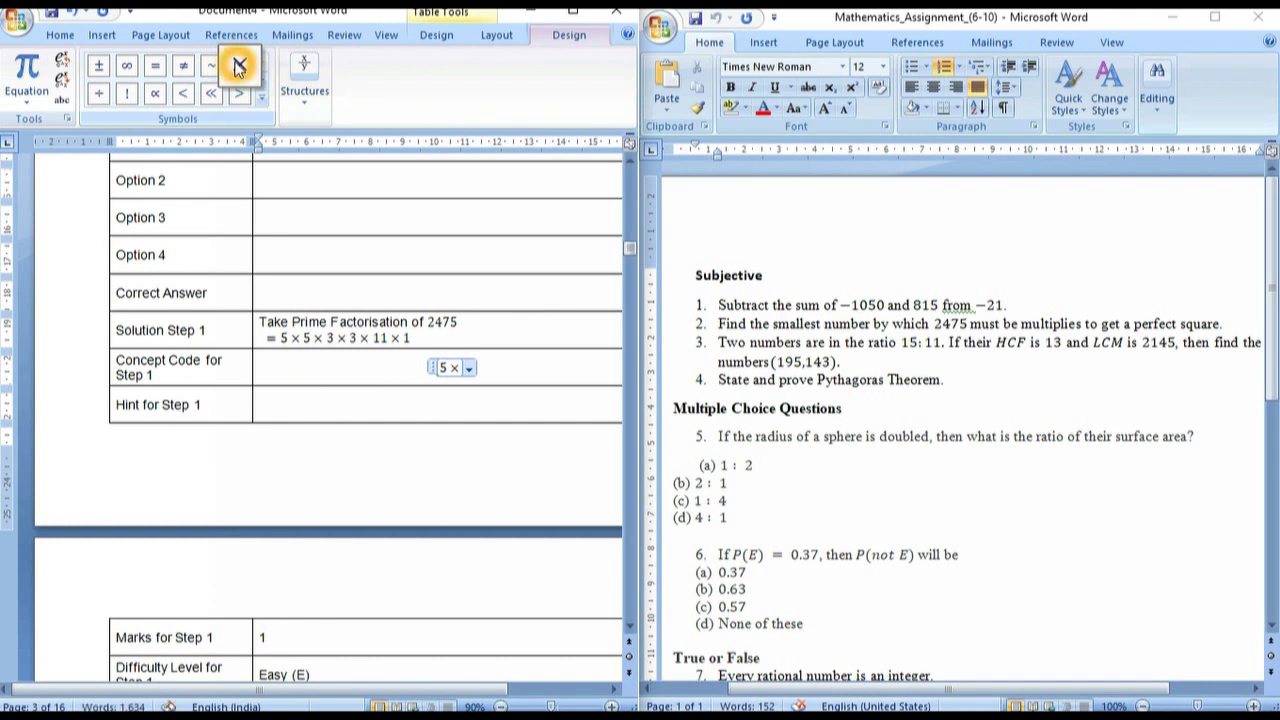
{"action": "type", "text": "3"}
{"action": "key", "text": "BackSpace"}
{"action": "key", "text": "BackSpace"}
{"action": "key", "text": "BackSpace"}
{"action": "key", "text": "BackSpace"}
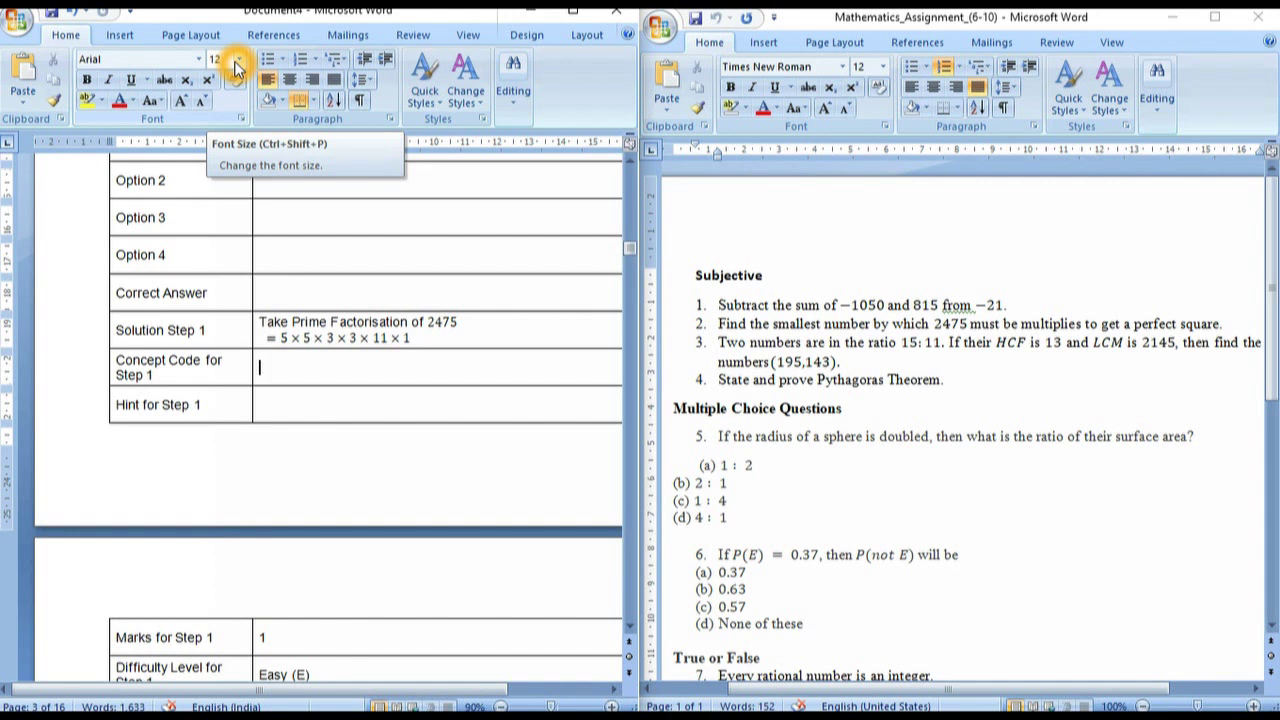
Step: Insert a new equation from Insert > Equation and enter 5 × 3
{"action": "left_click", "coordinate": [120, 35]}
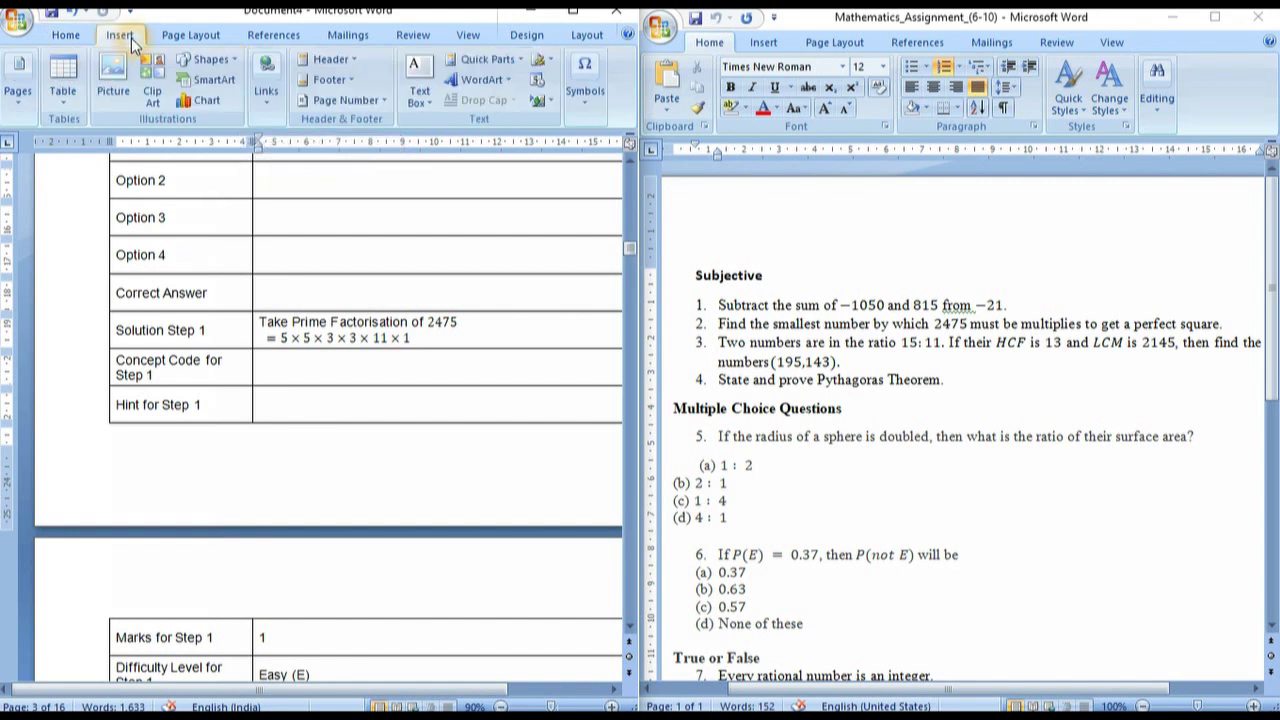
{"action": "left_click", "coordinate": [584, 75]}
{"action": "left_click", "coordinate": [590, 160]}
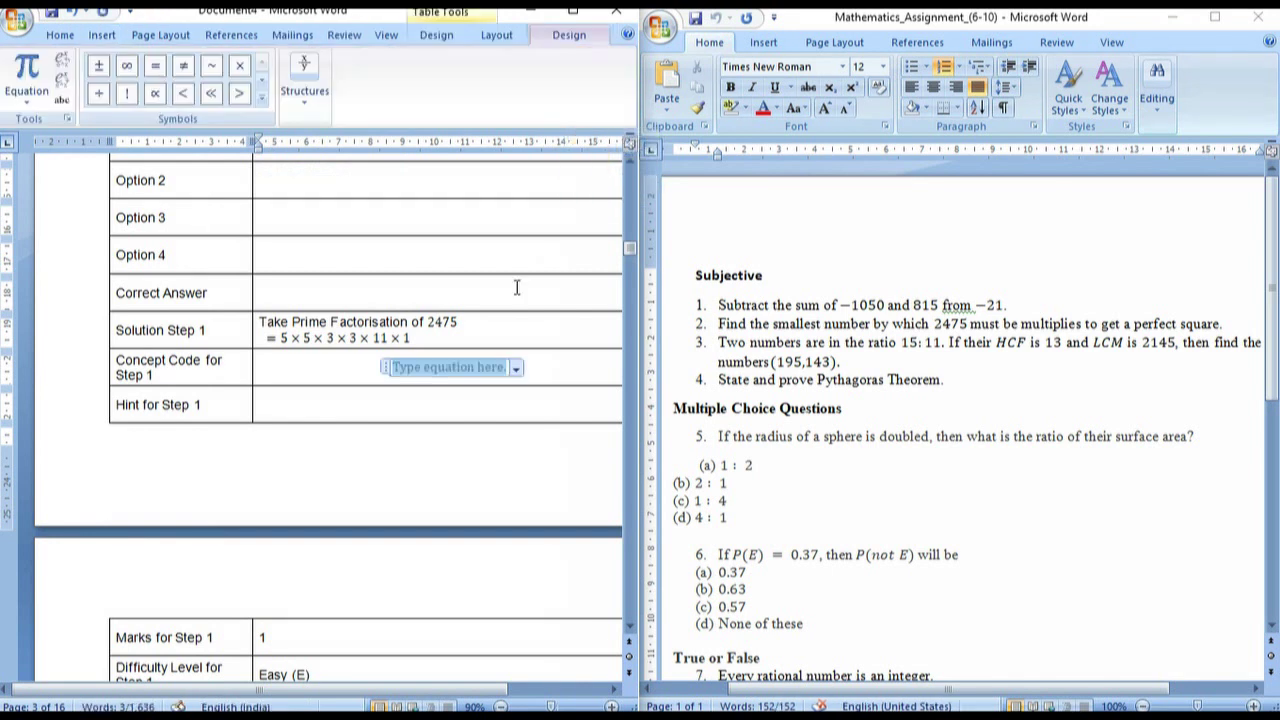
{"action": "left_click", "coordinate": [446, 374]}
{"action": "type", "text": "5"}
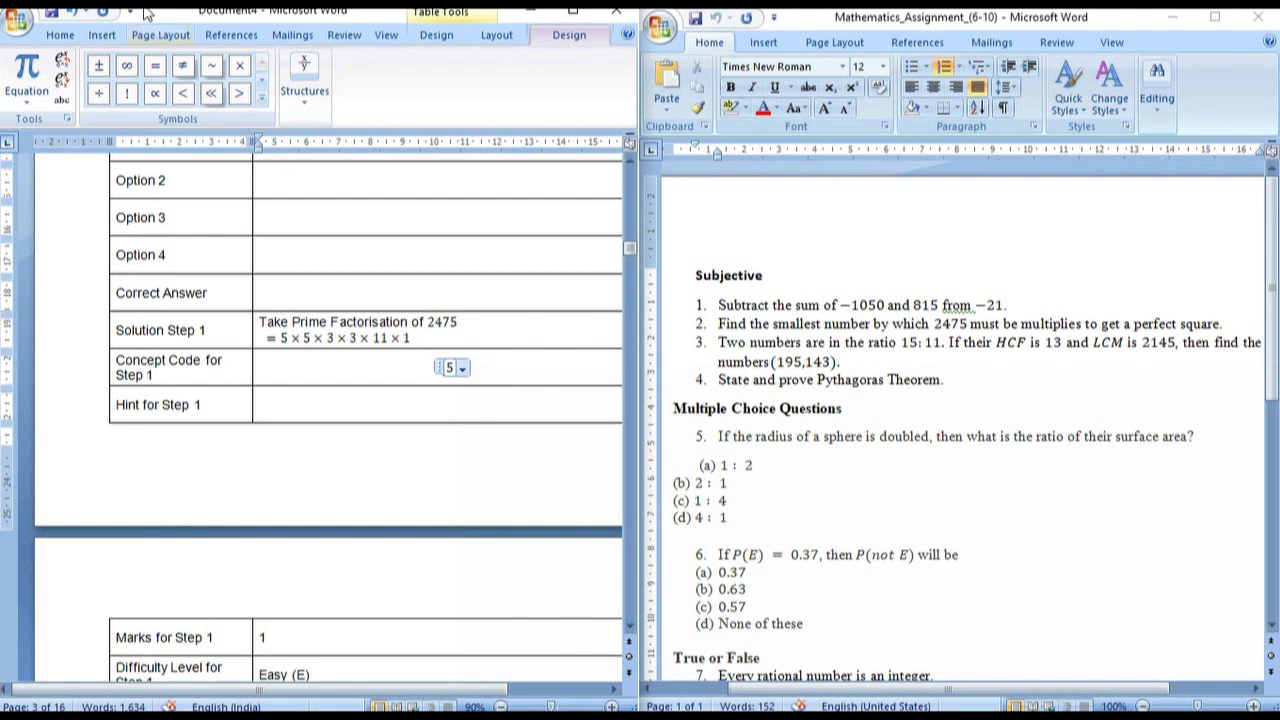
{"action": "left_click", "coordinate": [247, 76]}
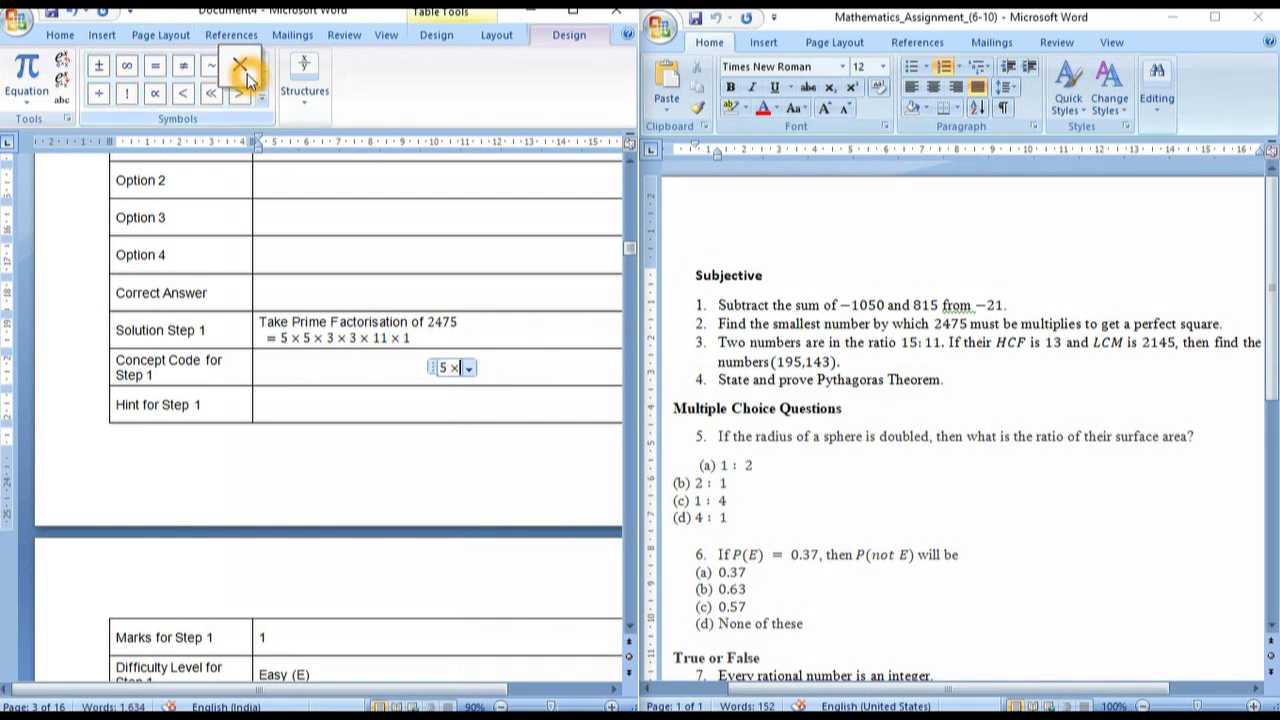
{"action": "type", "text": "3"}
Step: Add a stacked fraction 3 over 5, finish with = 9, and leave the equation
{"action": "left_click", "coordinate": [305, 75]}
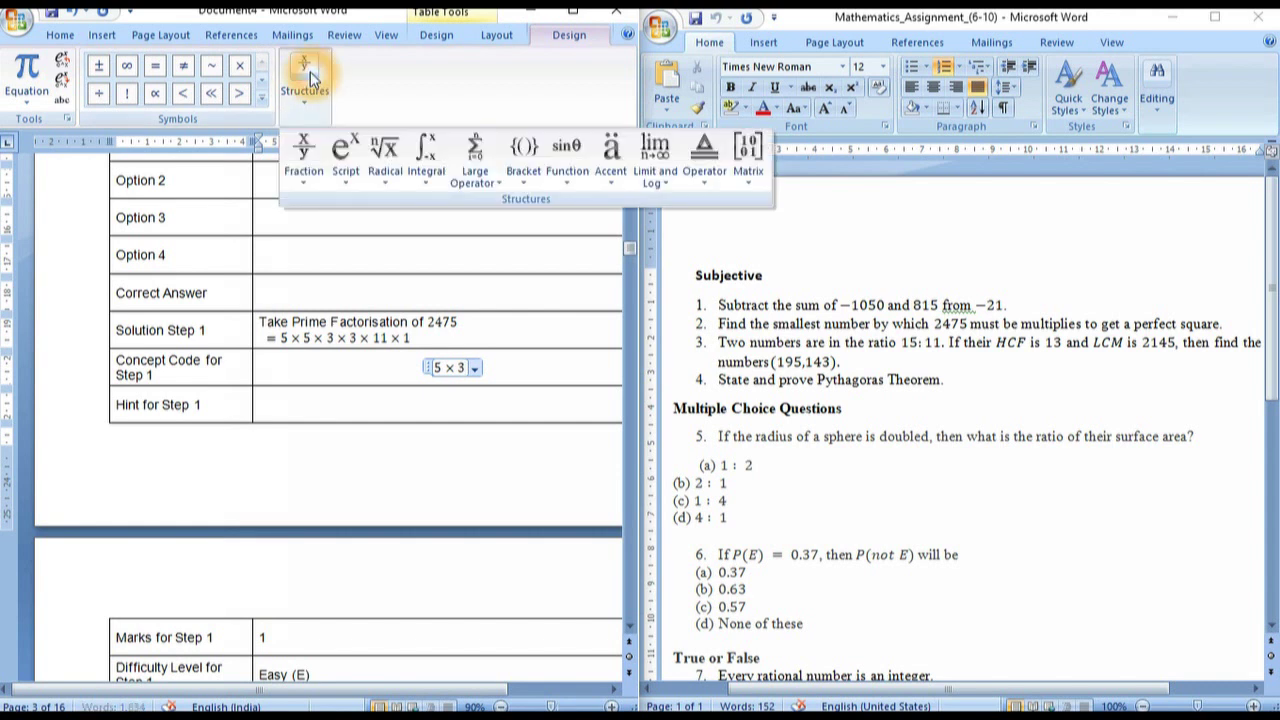
{"action": "left_click", "coordinate": [305, 176]}
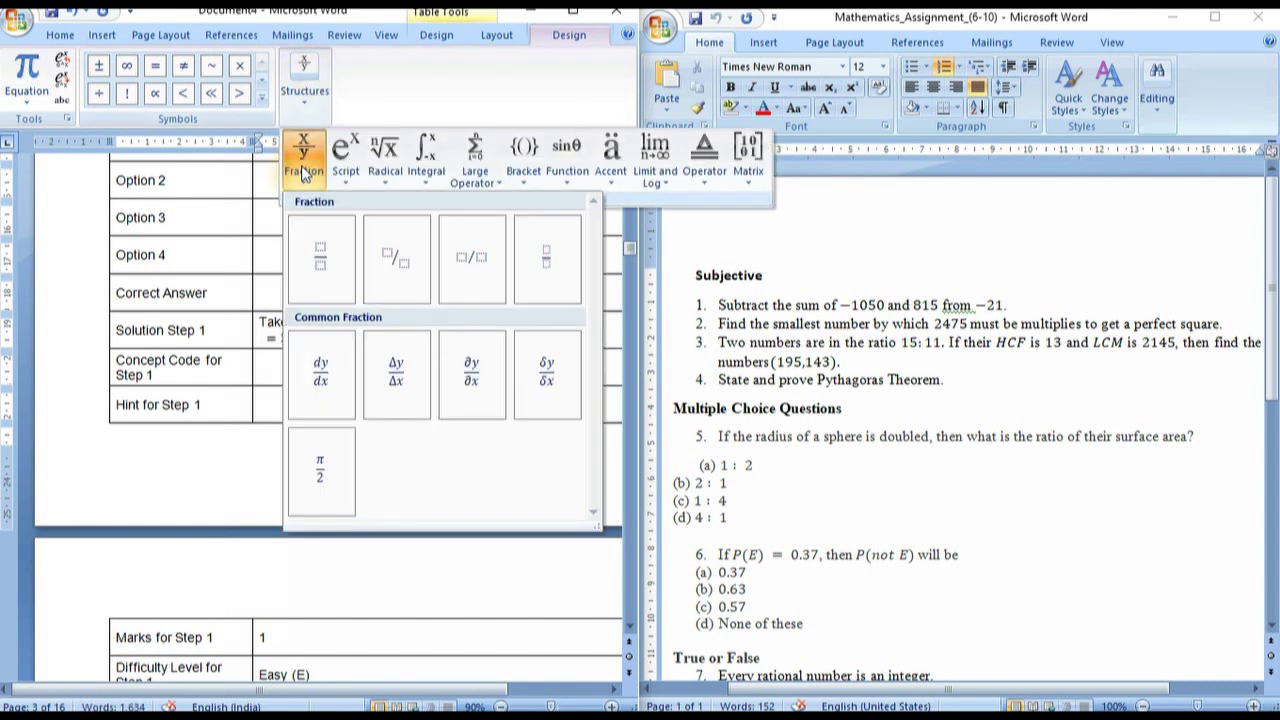
{"action": "left_click", "coordinate": [348, 249]}
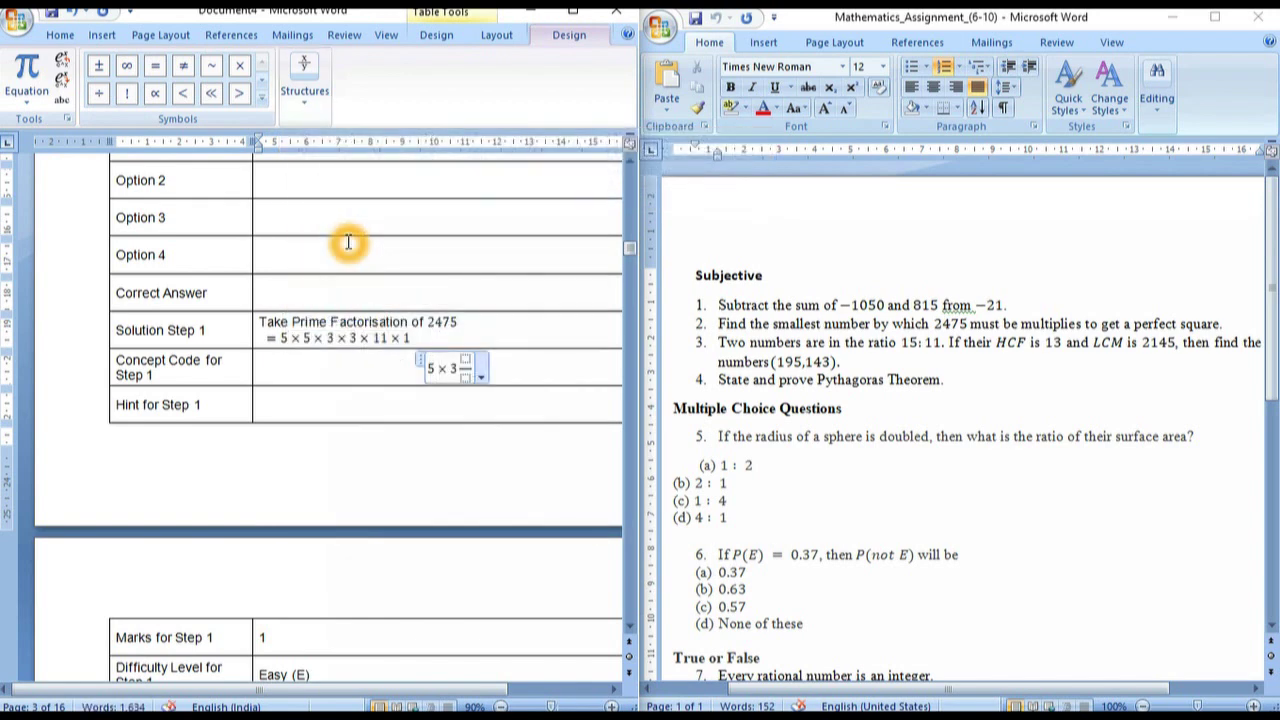
{"action": "key", "text": "Up"}
{"action": "type", "text": "3"}
{"action": "key", "text": "Down"}
{"action": "type", "text": "5"}
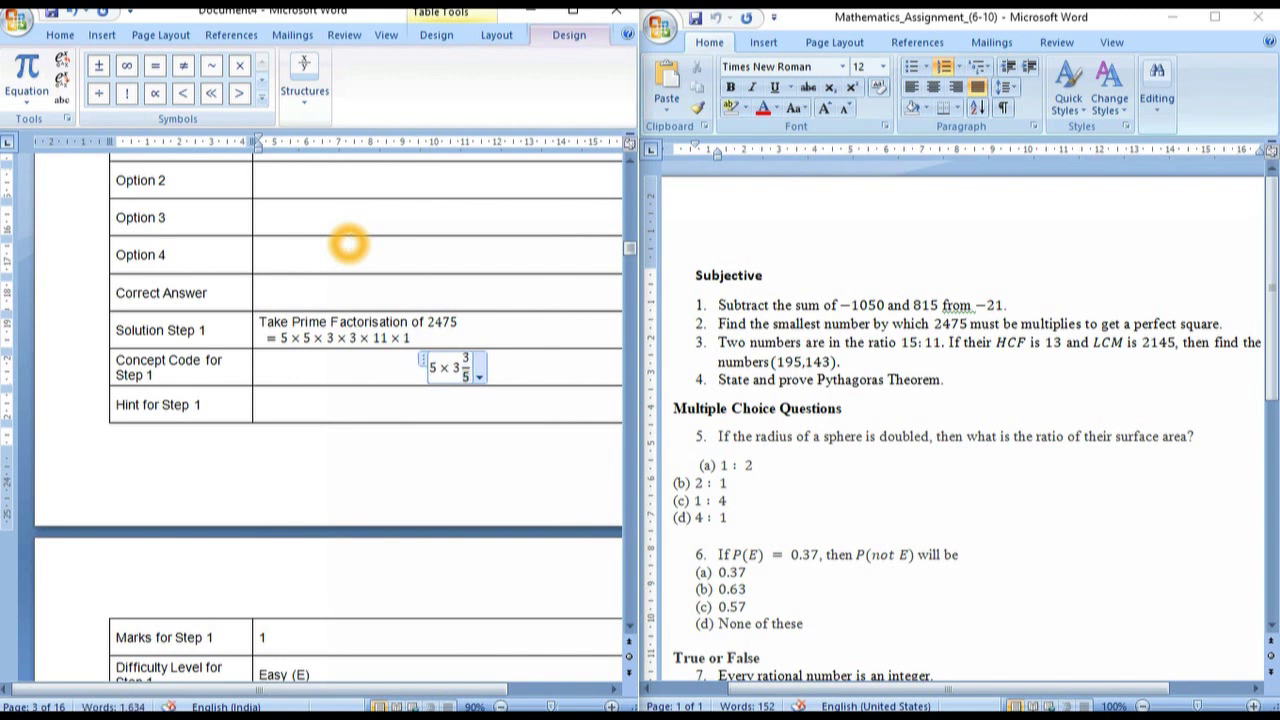
{"action": "key", "text": "Right"}
{"action": "type", "text": "= "}
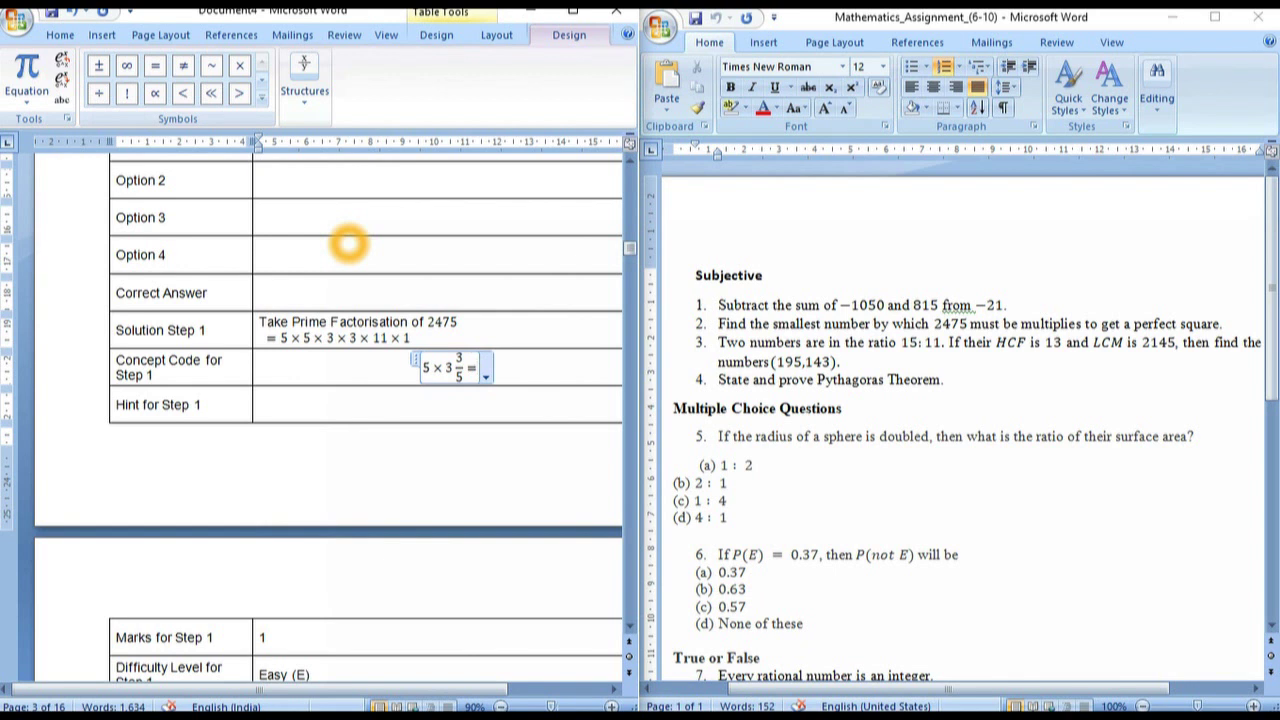
{"action": "type", "text": "9"}
{"action": "left_click", "coordinate": [348, 243]}
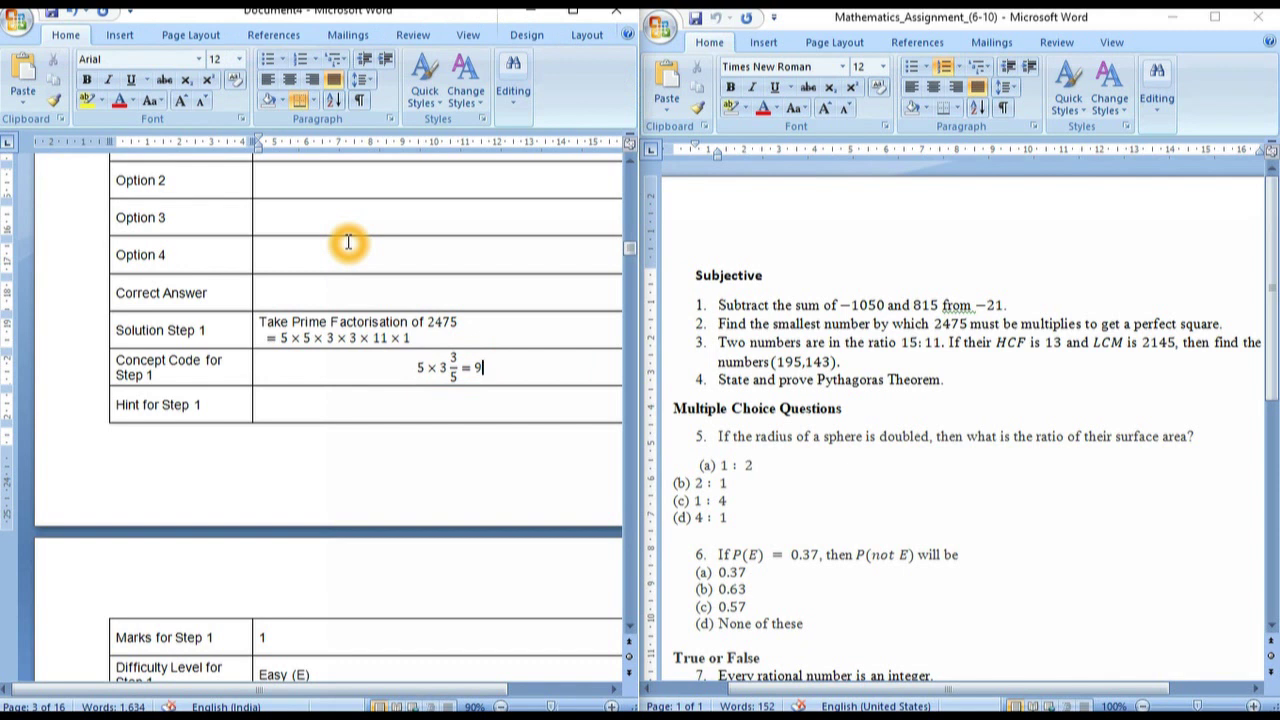
Step: Place the caret just outside the 5 × 3 3/5 = 9 equation in the Concept Code cell
{"action": "left_click", "coordinate": [366, 362]}
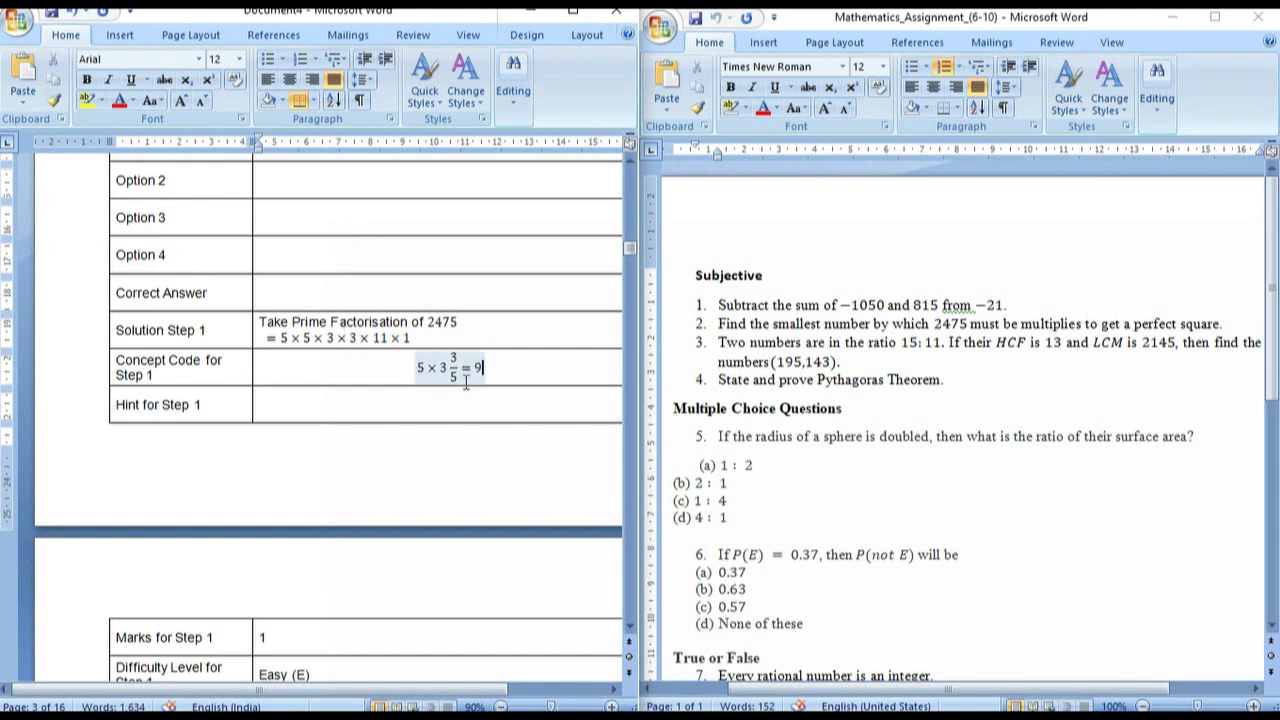
{"action": "left_click", "coordinate": [274, 366]}
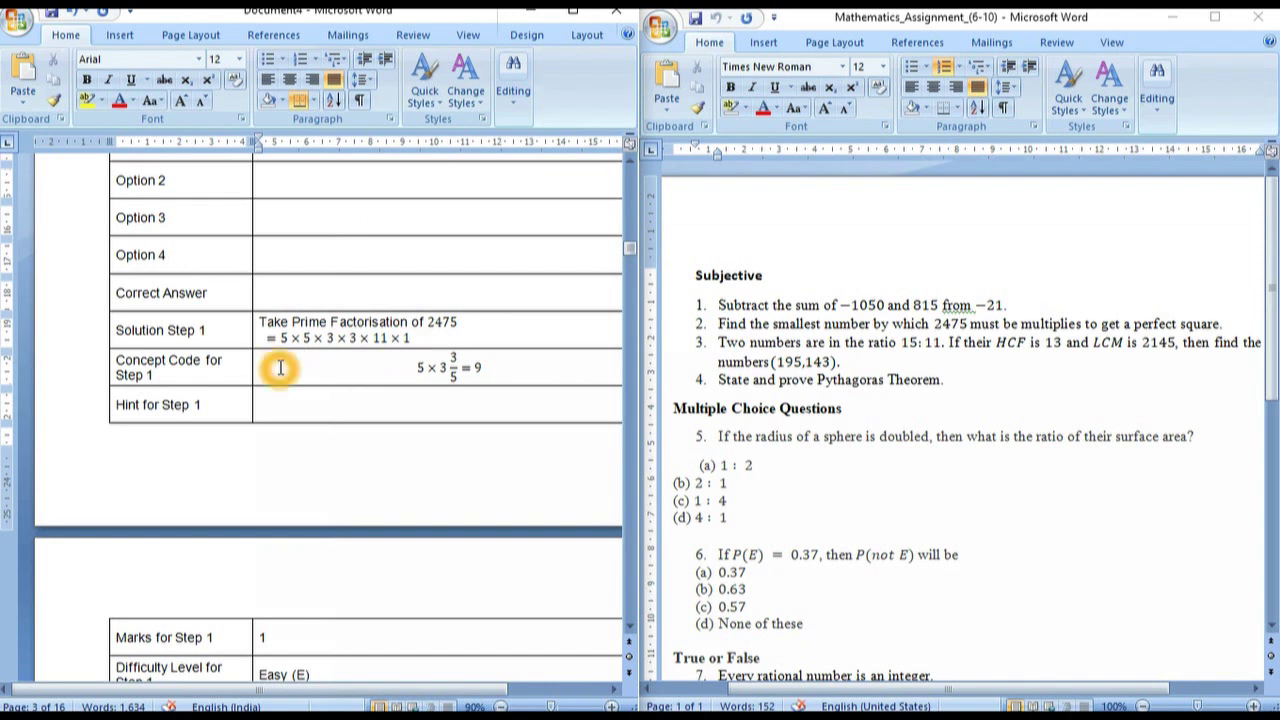
{"action": "left_click", "coordinate": [451, 366]}
{"action": "left_click", "coordinate": [536, 397]}
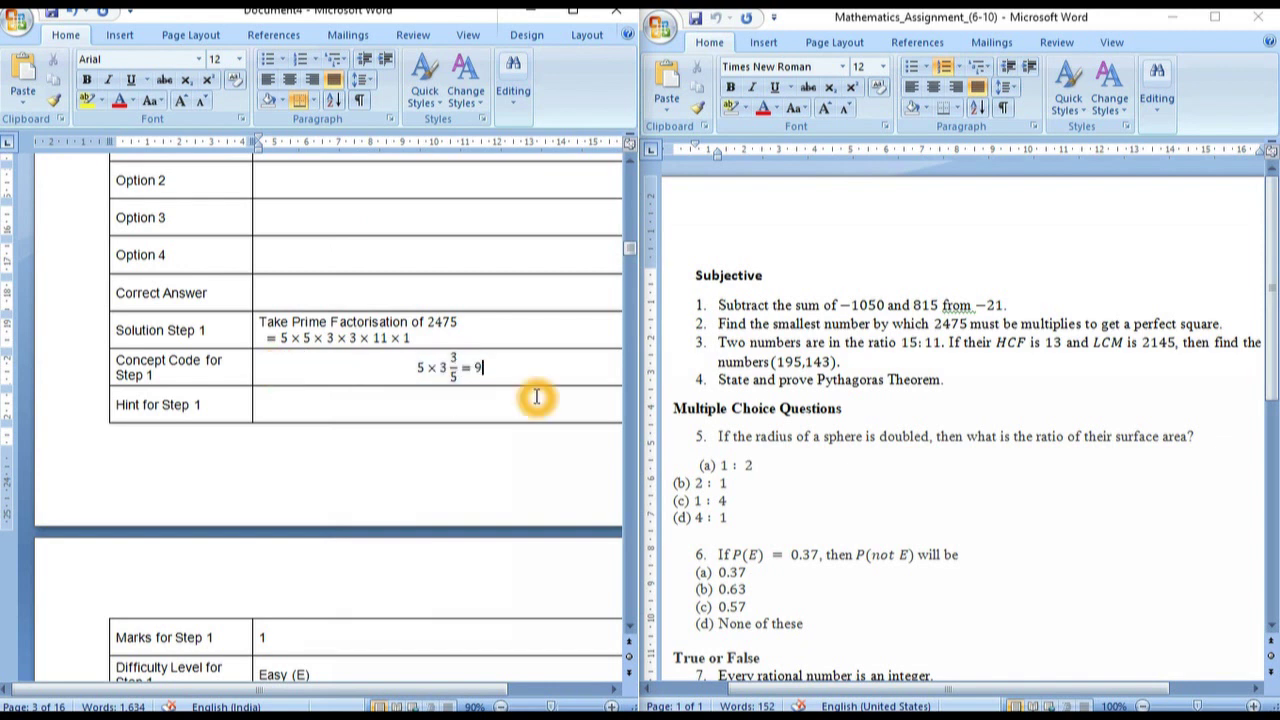
{"action": "key", "text": "Up"}
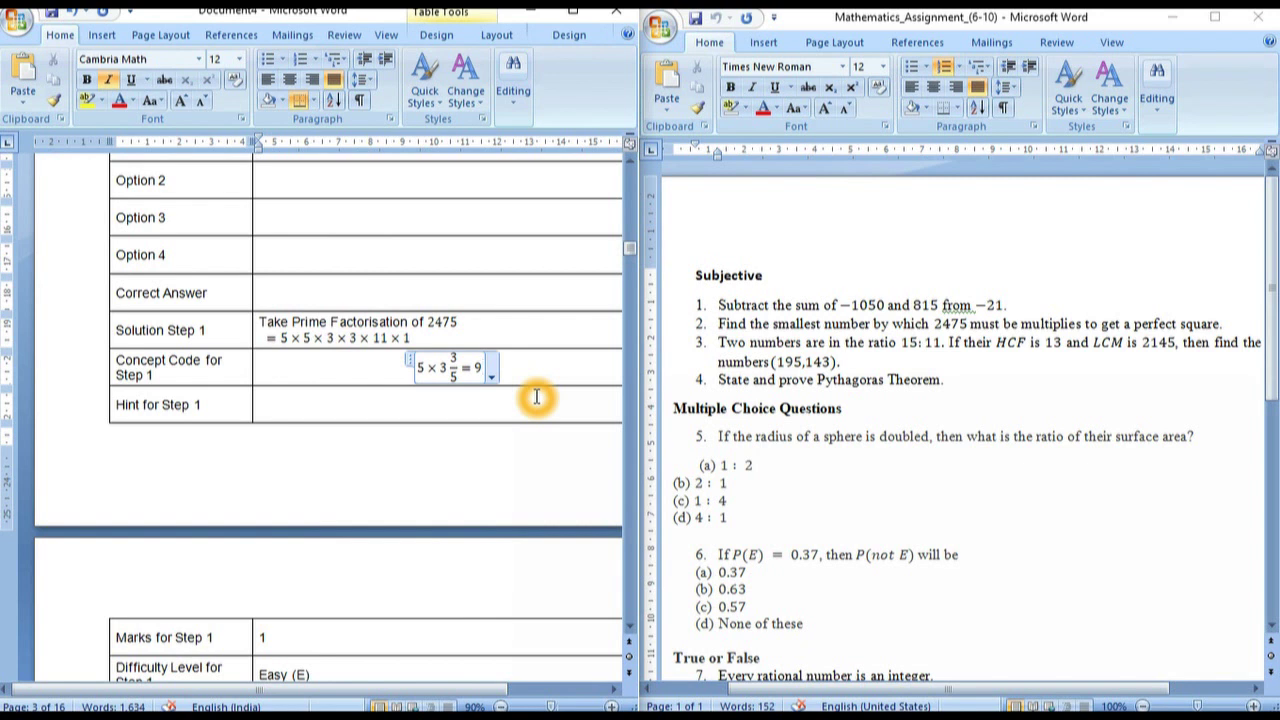
{"action": "left_click", "coordinate": [536, 397]}
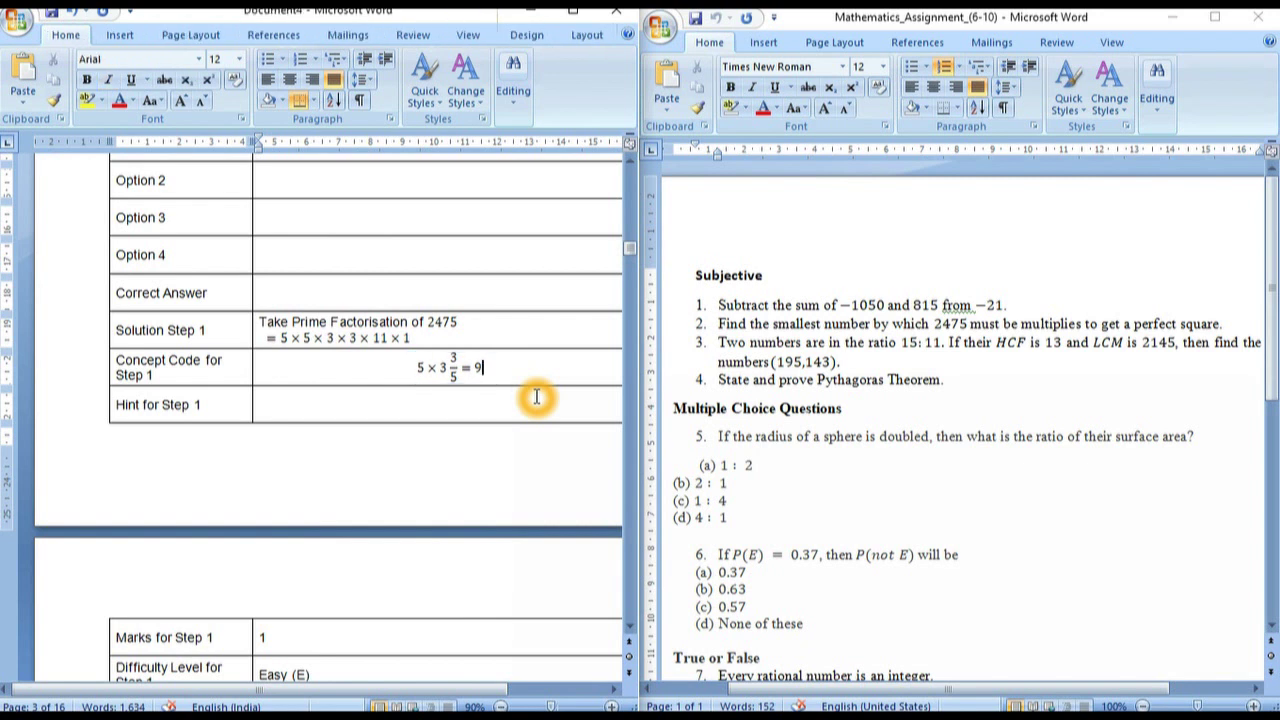
Step: Left-align the equation, add a new line below it, and switch to another window
{"action": "key", "text": "ctrl+l"}
{"action": "key", "text": "Return"}
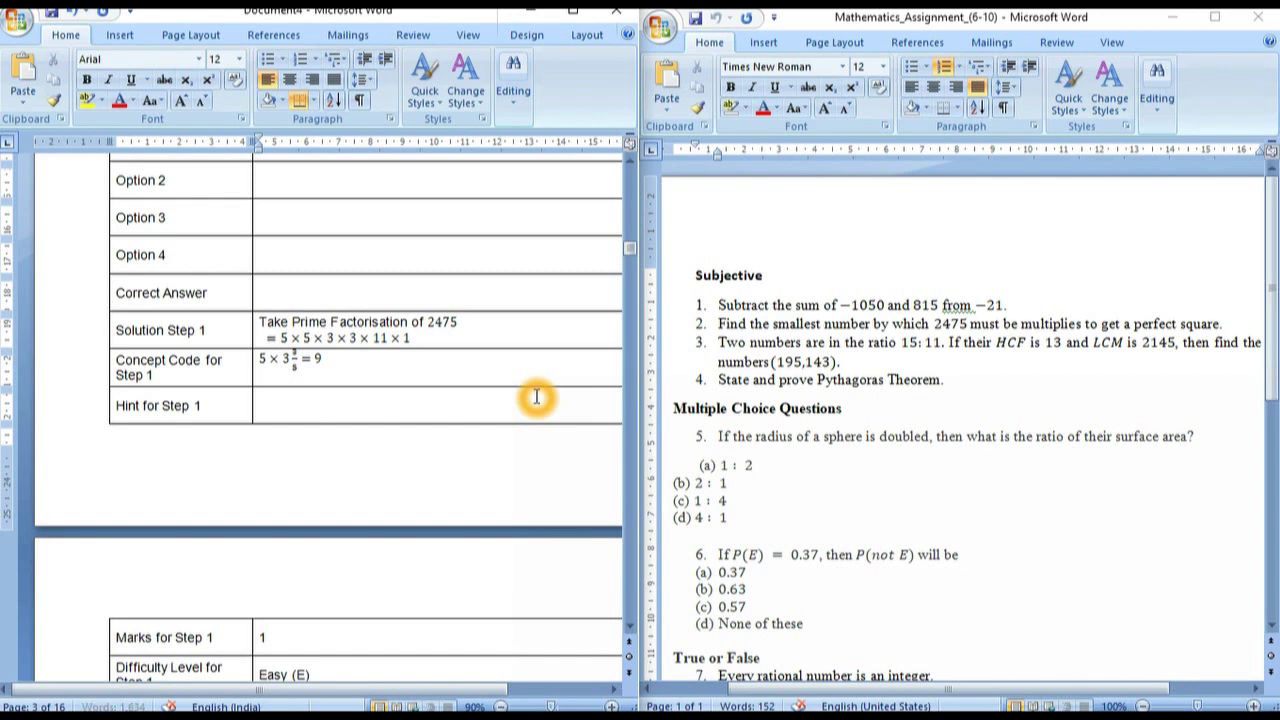
{"action": "key", "text": "alt+Tab"}
{"action": "key", "text": "alt+Tab"}
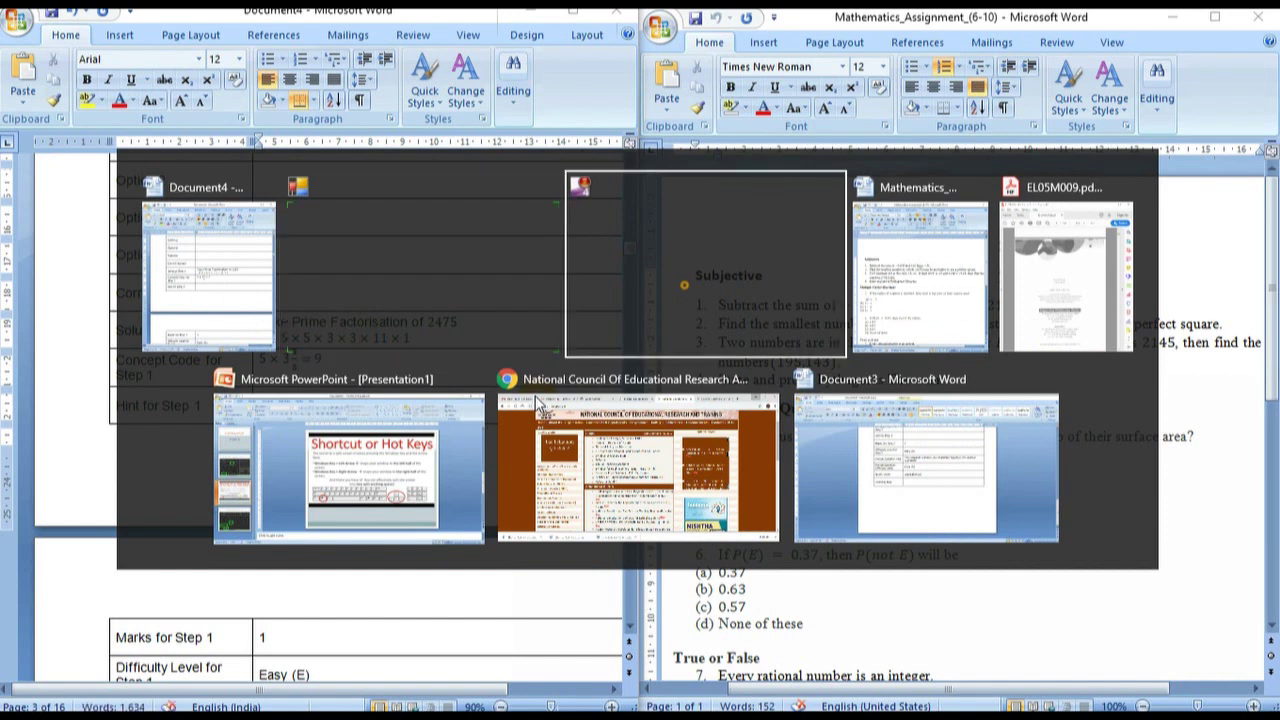
{"action": "key", "text": "alt+Tab"}
{"action": "key", "text": "alt+Tab"}
{"action": "key", "text": "alt+Tab"}
{"action": "key", "text": "alt+Tab"}
{"action": "key", "text": "alt+Tab"}
{"action": "key", "text": "alt+Tab"}
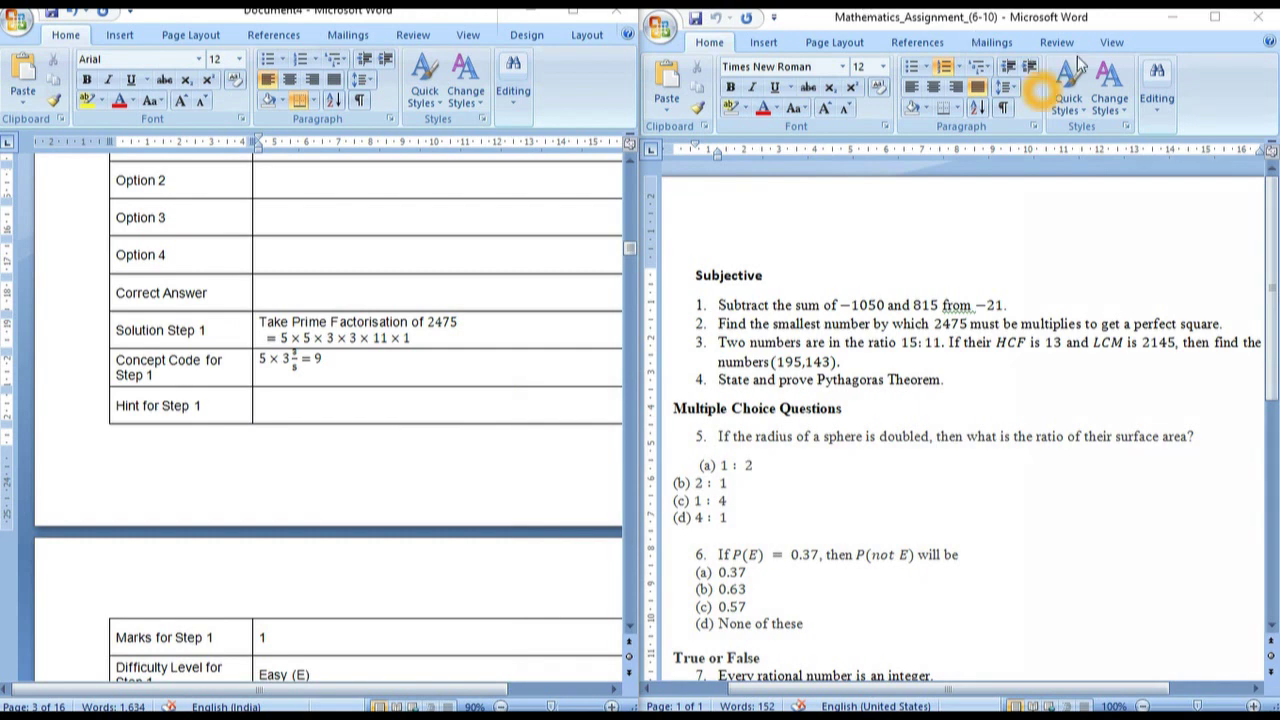
Step: Minimize both Word windows, show PowerPoint's Math Type/Math Equation shortcut key slide, then return to Document4
{"action": "left_click", "coordinate": [1183, 16]}
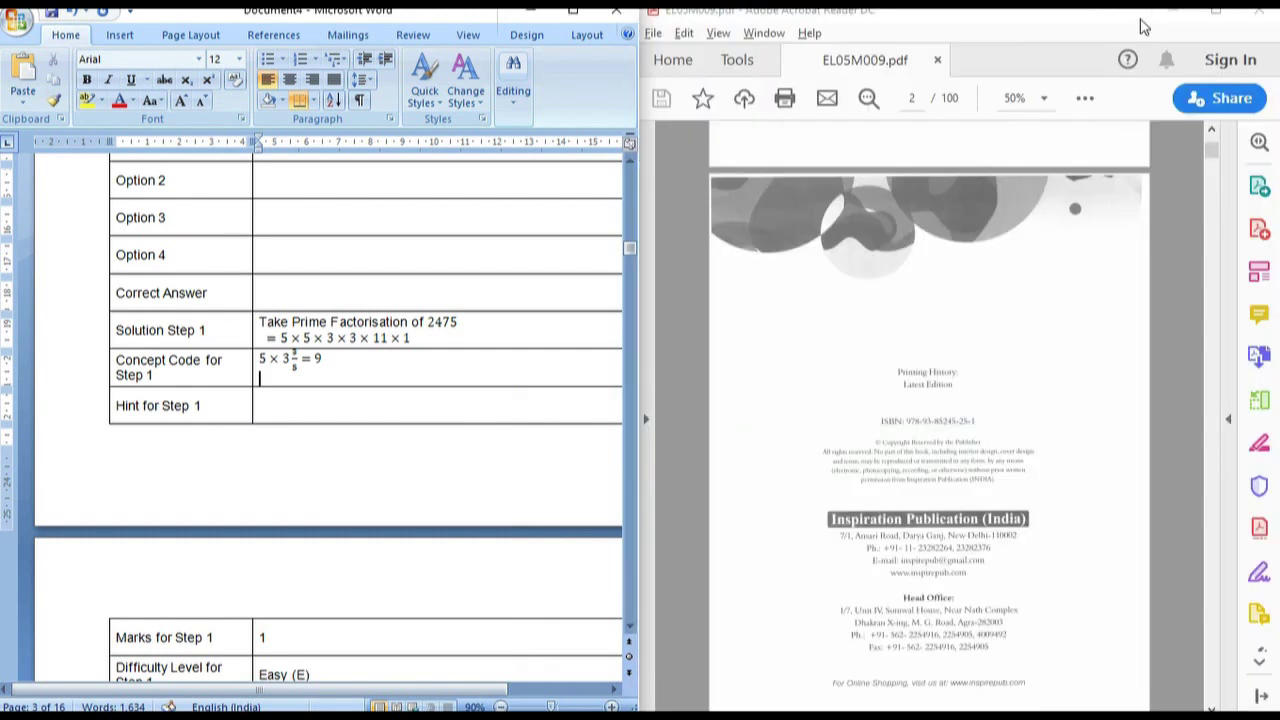
{"action": "left_click", "coordinate": [535, 12]}
{"action": "key", "text": "super+Up"}
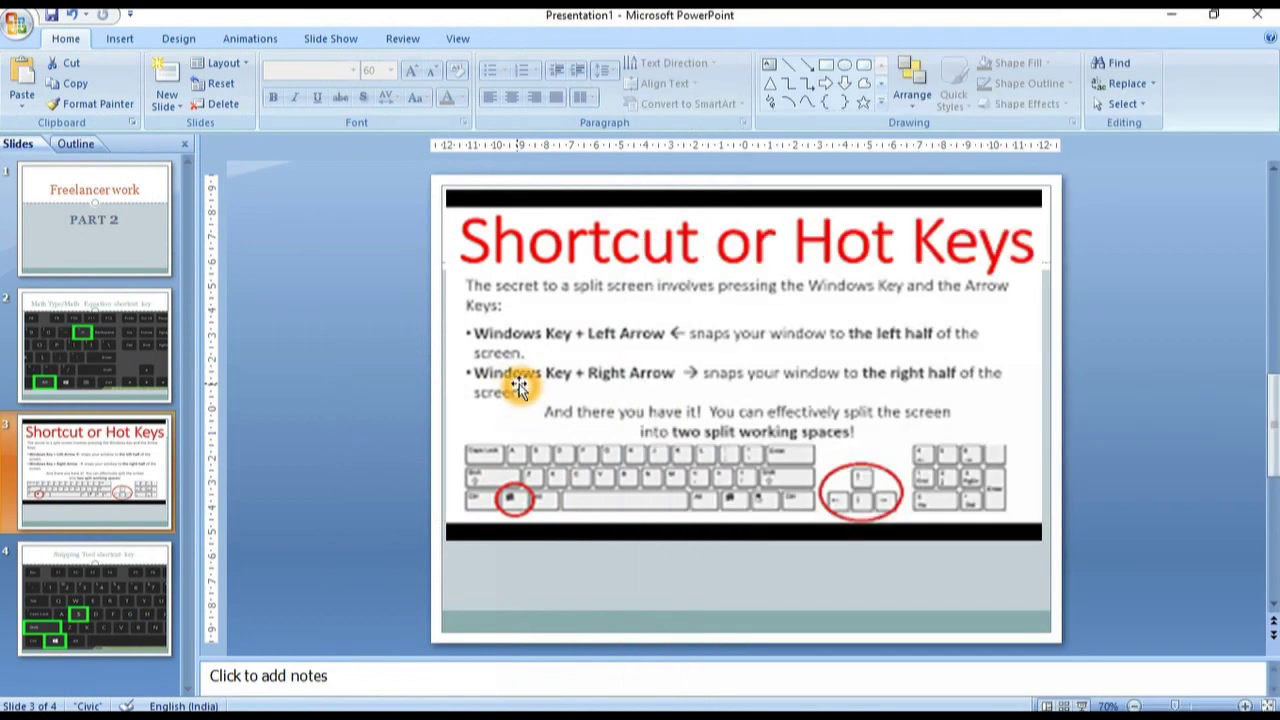
{"action": "left_click", "coordinate": [58, 376]}
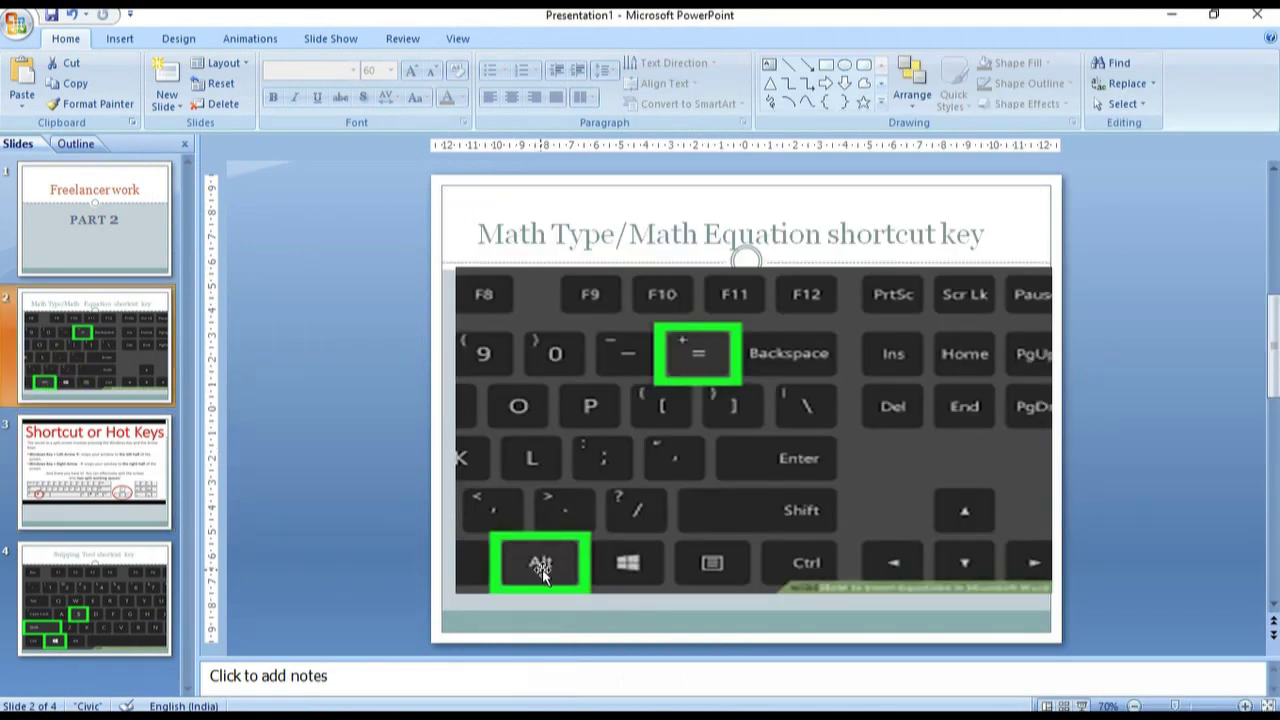
{"action": "left_click", "coordinate": [696, 352]}
{"action": "left_click", "coordinate": [442, 650]}
{"action": "key", "text": "alt+Tab"}
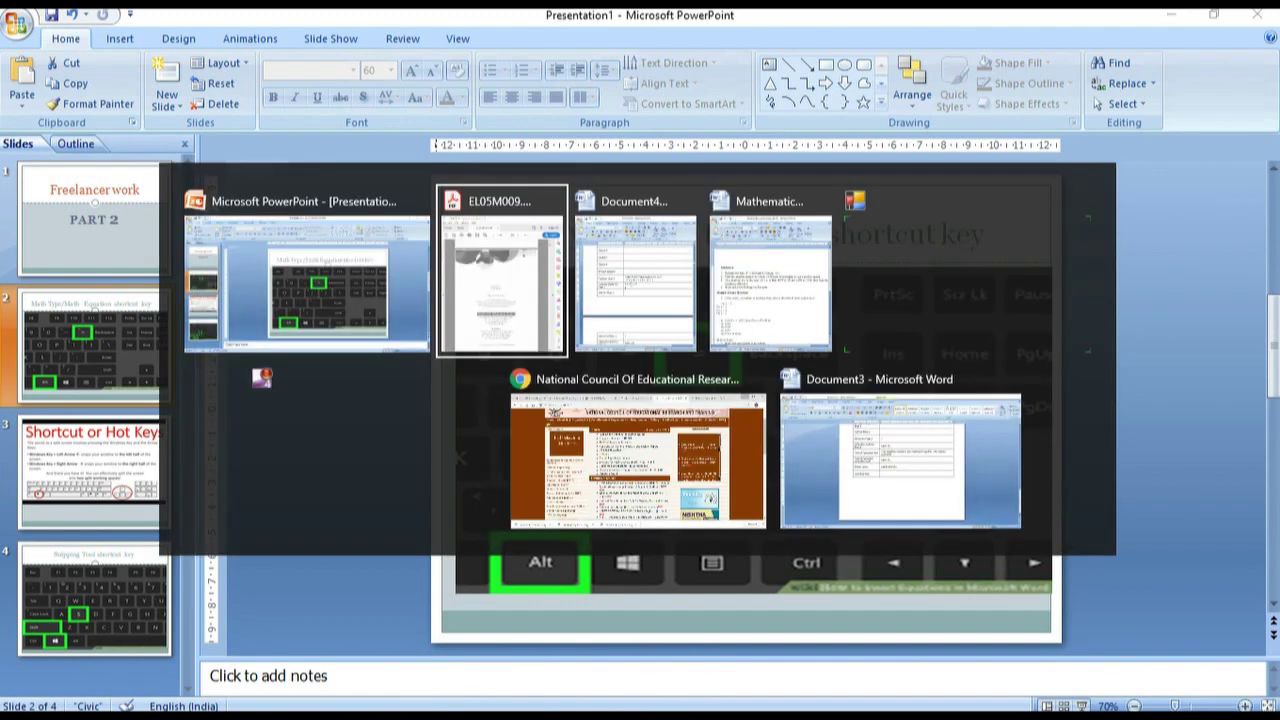
{"action": "key", "text": "alt+Tab"}
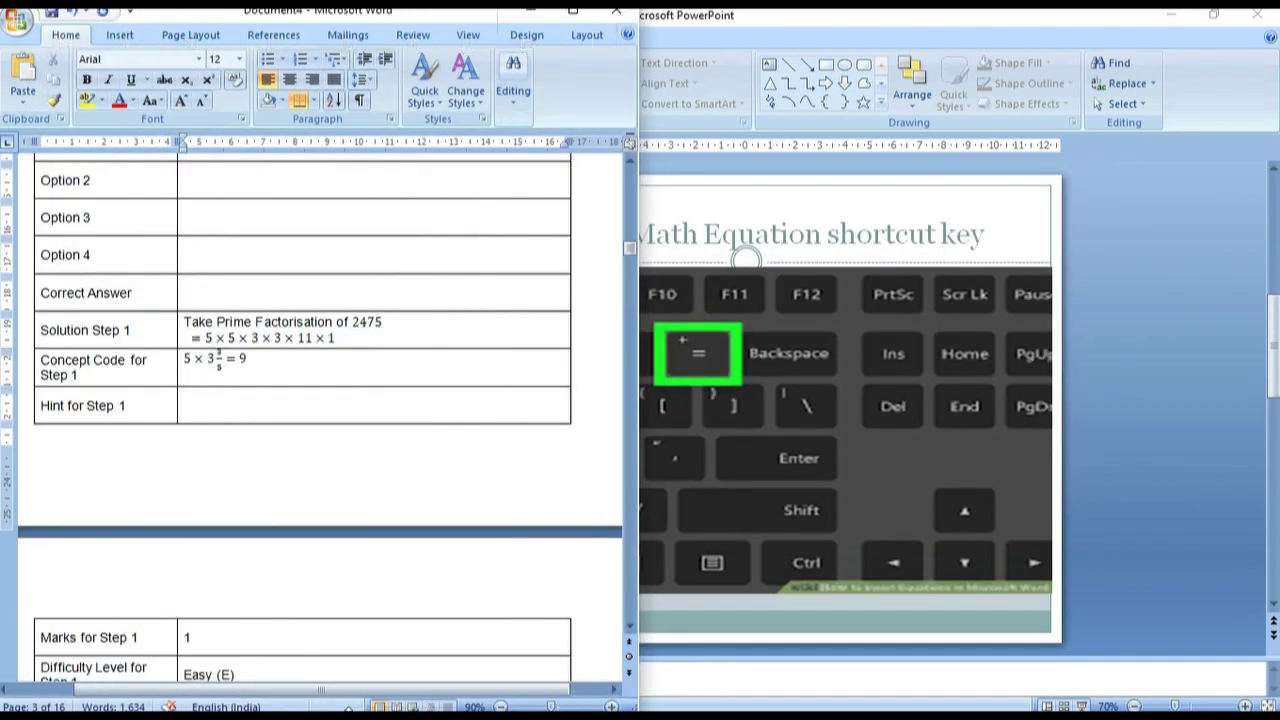
{"action": "key", "text": "alt+equal"}
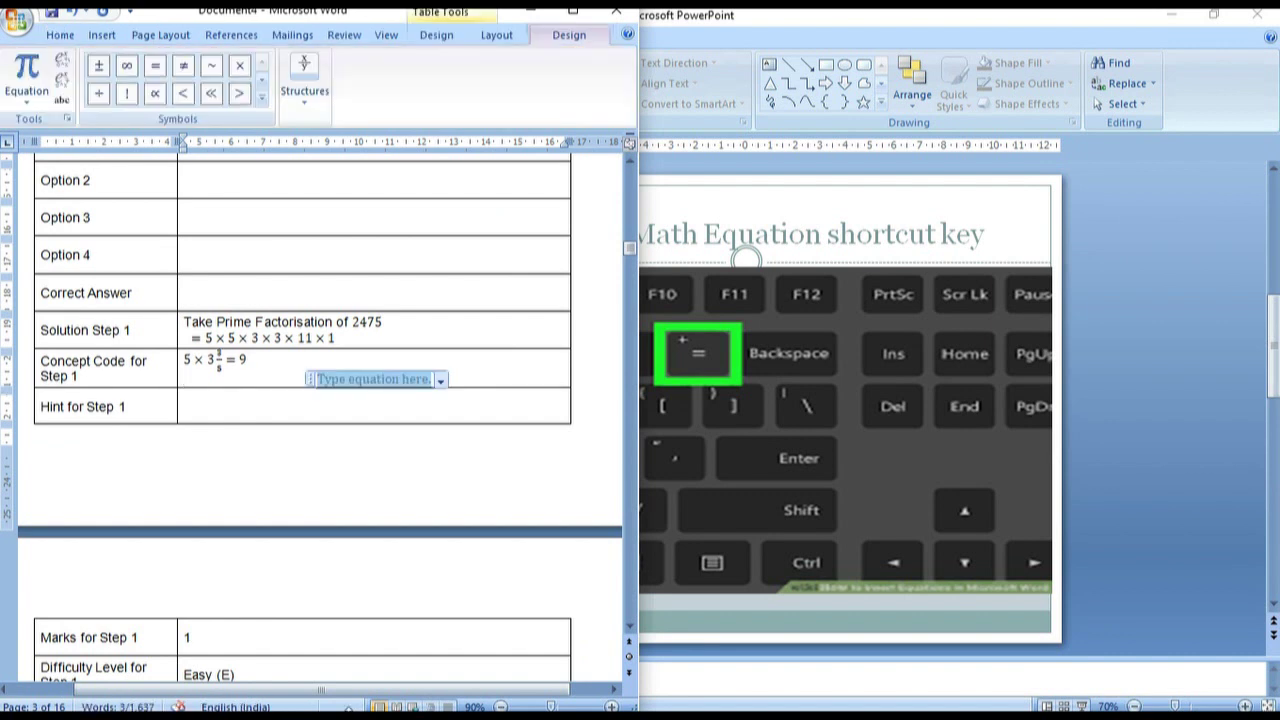
{"action": "left_click", "coordinate": [563, 503]}
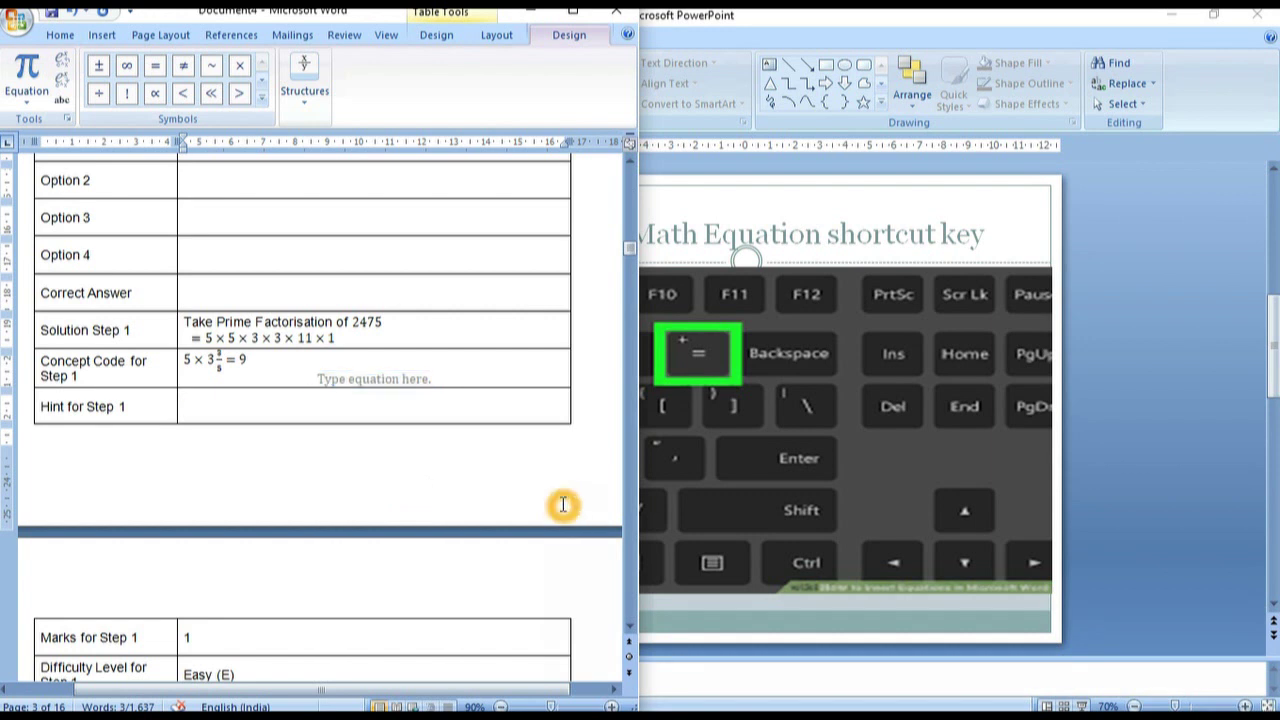
{"action": "left_click", "coordinate": [475, 384]}
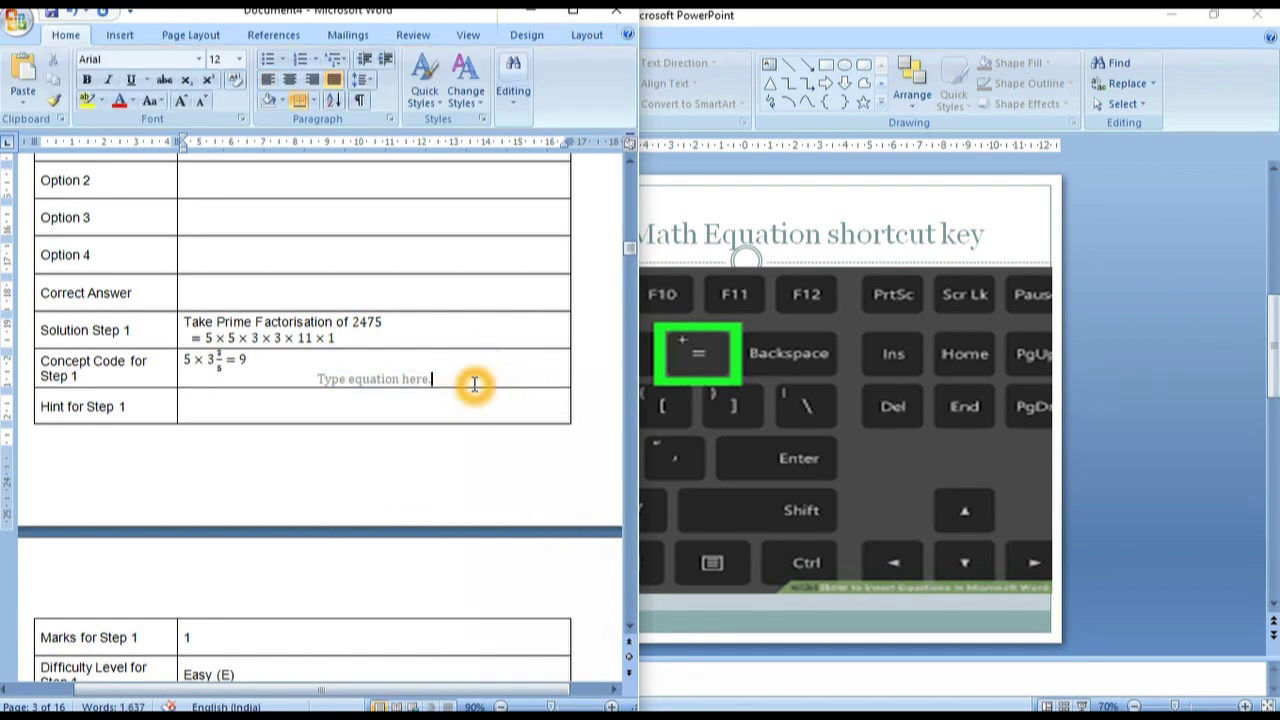
{"action": "key", "text": "BackSpace"}
{"action": "key", "text": "BackSpace"}
{"action": "left_click", "coordinate": [475, 384]}
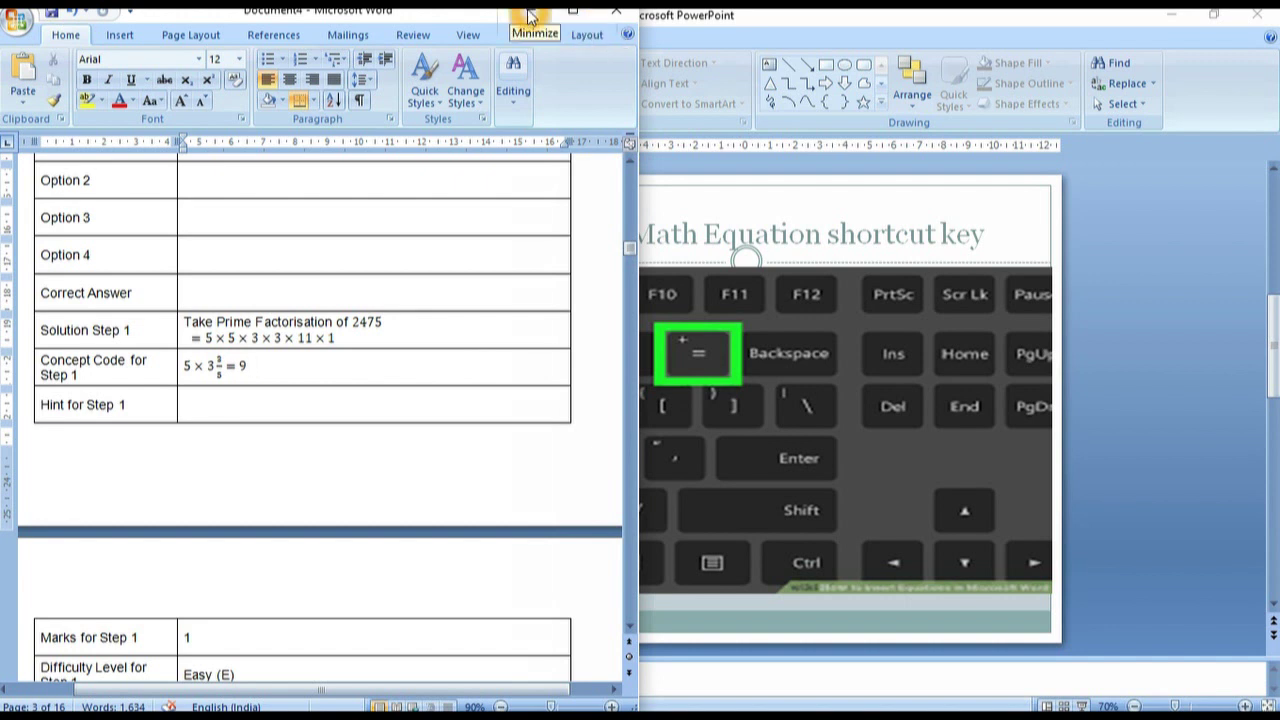
{"action": "key", "text": "BackSpace"}
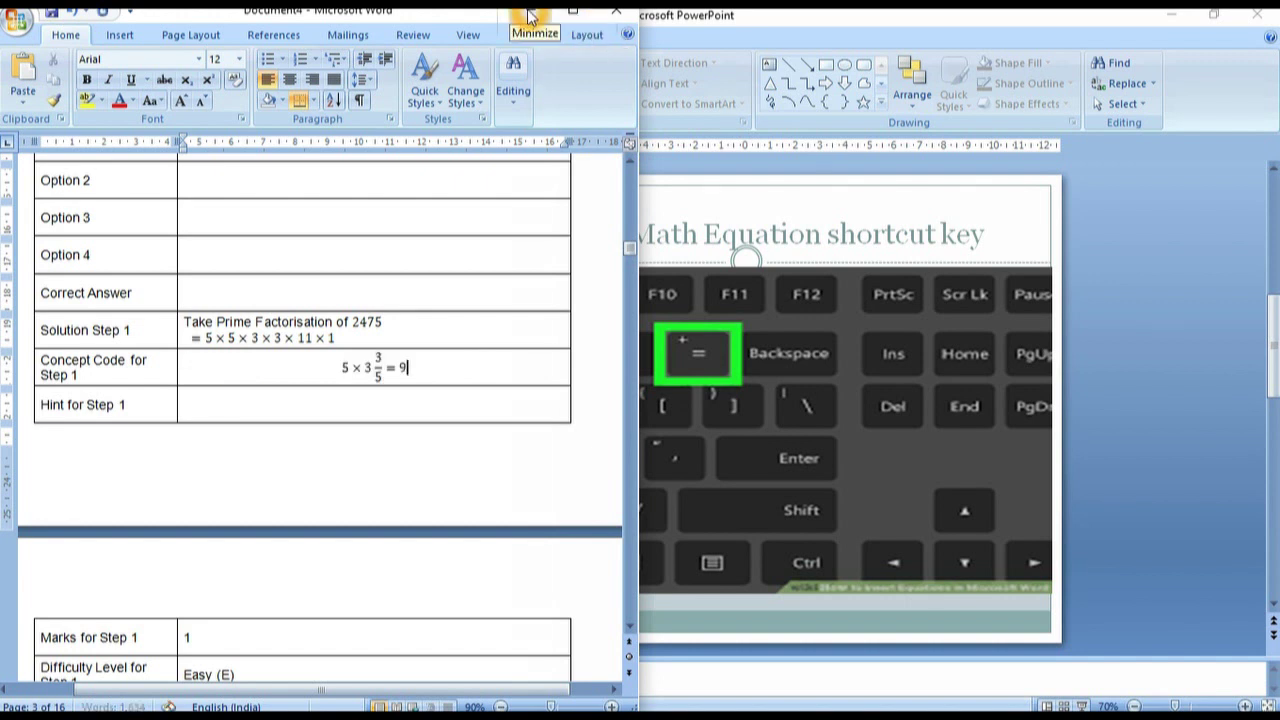
{"action": "key", "text": "ctrl+z"}
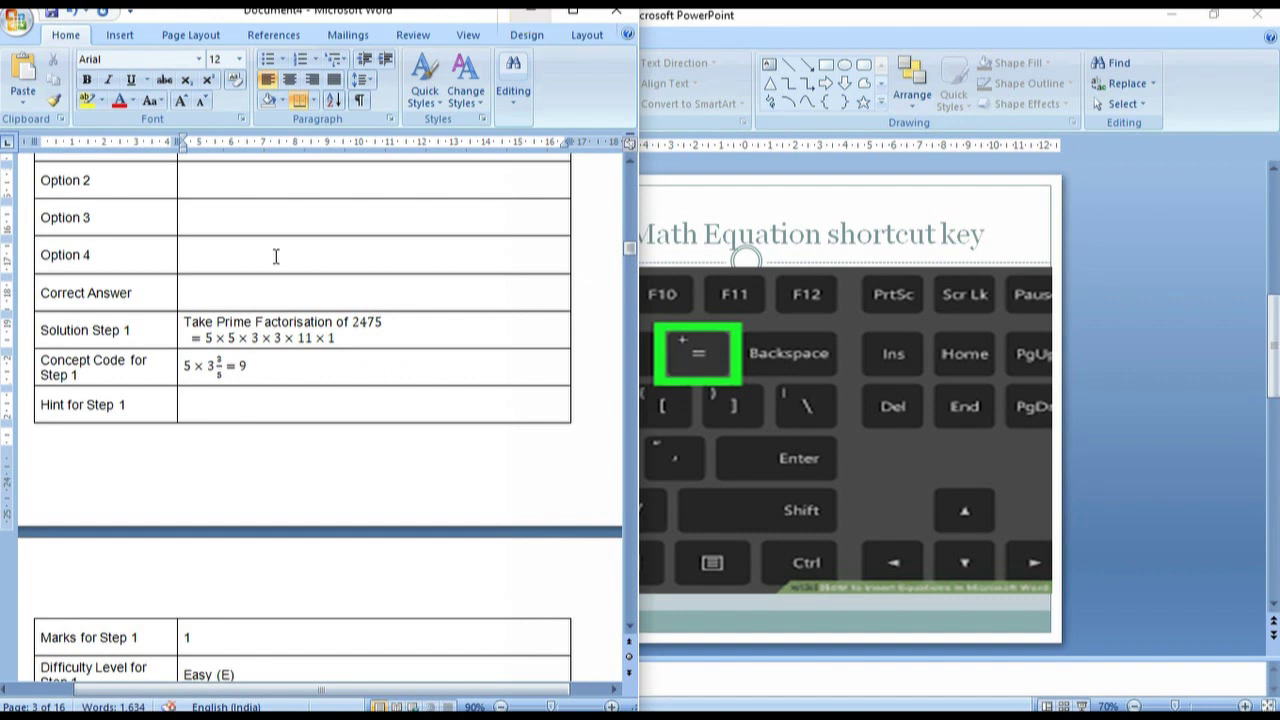
{"action": "left_click", "coordinate": [292, 374]}
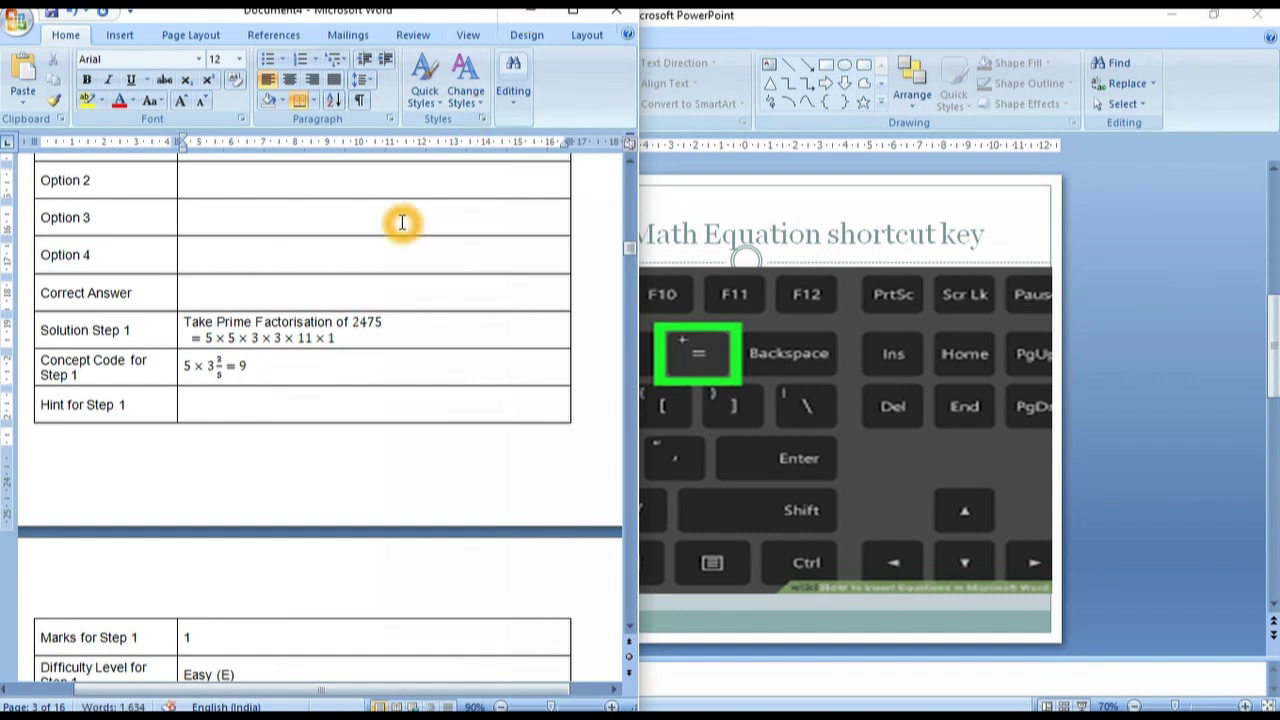
{"action": "scroll", "coordinate": [400, 223], "scroll_direction": "down", "scroll_amount": 4}
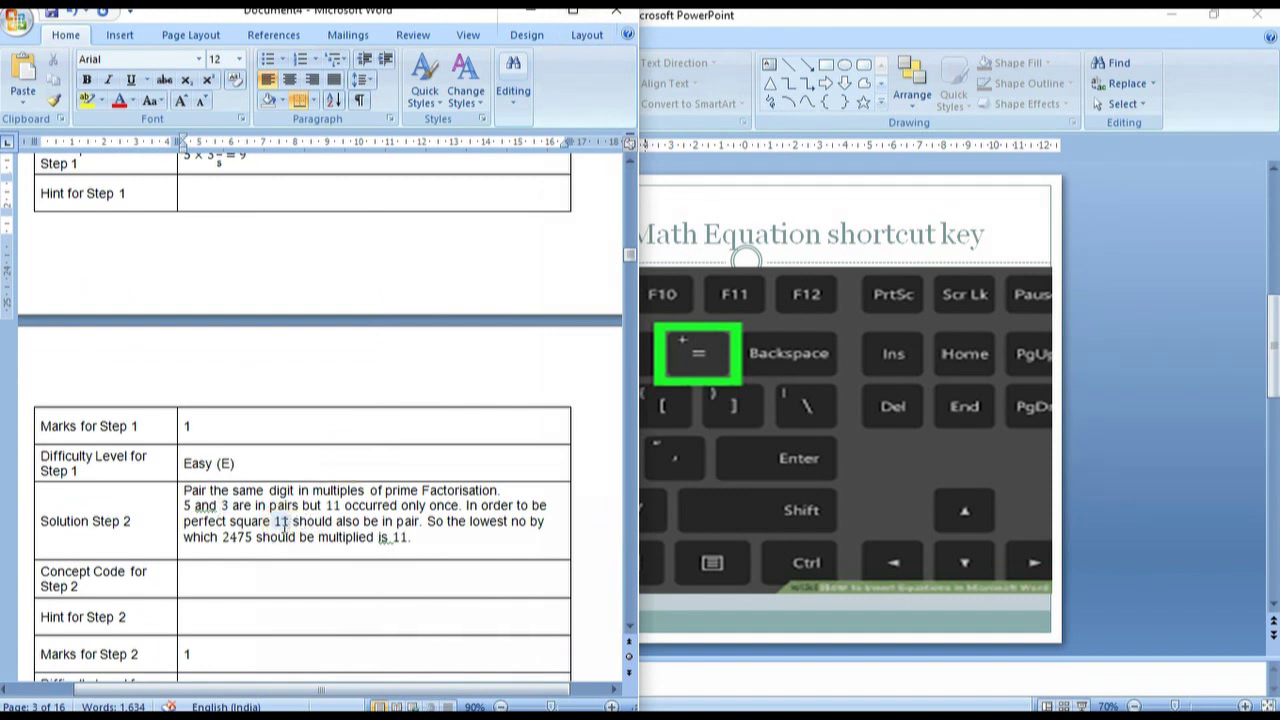
{"action": "left_click", "coordinate": [405, 538]}
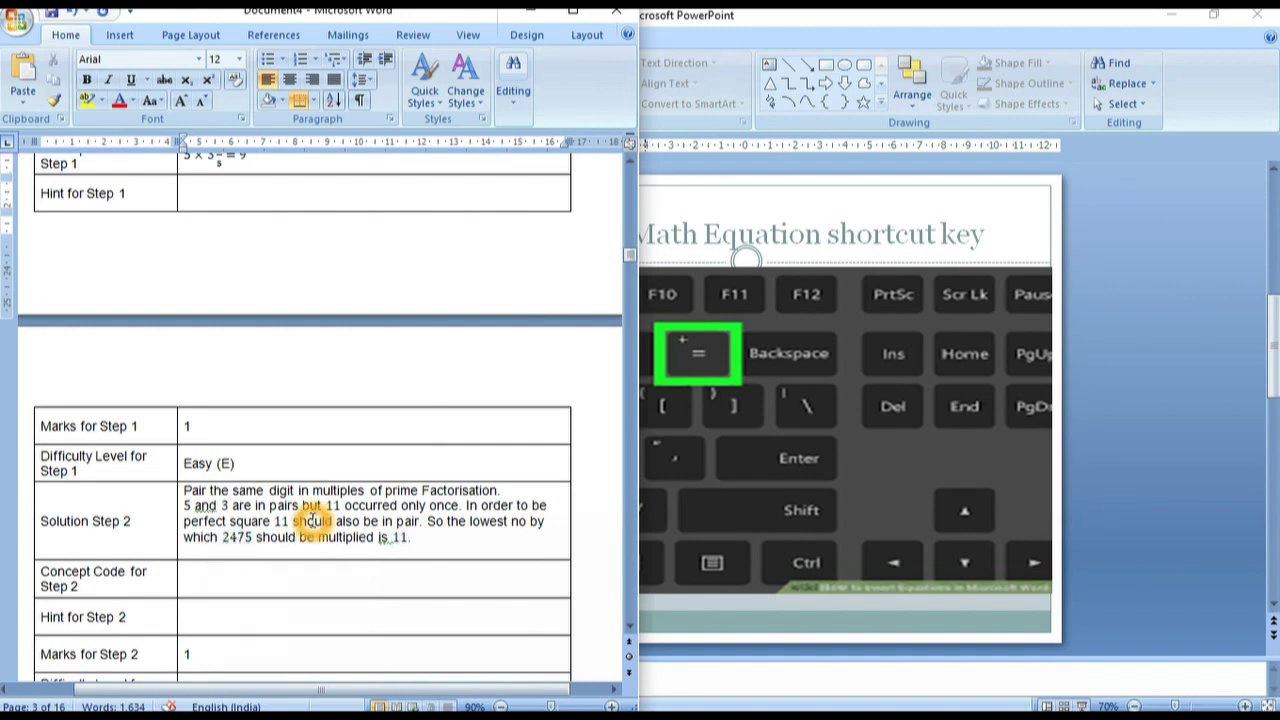
{"action": "scroll", "coordinate": [310, 519], "scroll_direction": "down", "scroll_amount": 2}
{"action": "scroll", "coordinate": [310, 519], "scroll_direction": "down", "scroll_amount": 4}
{"action": "scroll", "coordinate": [310, 519], "scroll_direction": "down", "scroll_amount": 4}
{"action": "scroll", "coordinate": [310, 519], "scroll_direction": "down", "scroll_amount": 10}
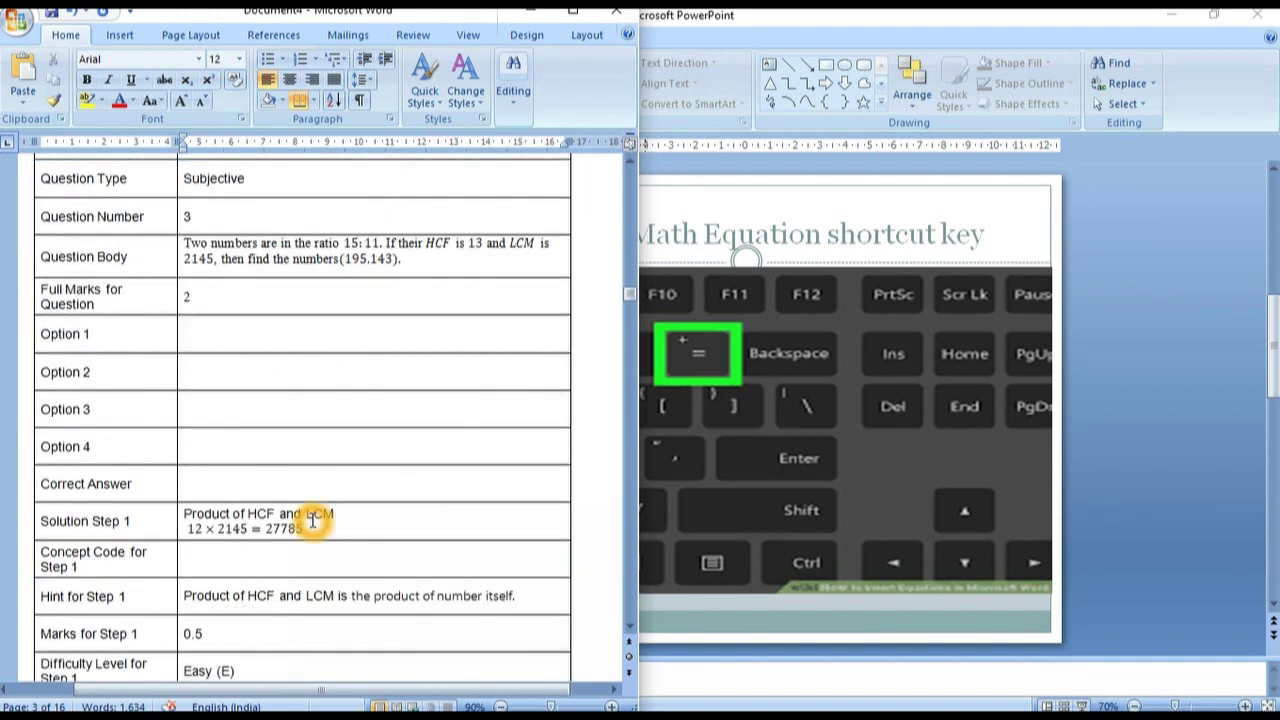
{"action": "scroll", "coordinate": [312, 520], "scroll_direction": "down", "scroll_amount": 10}
{"action": "scroll", "coordinate": [312, 520], "scroll_direction": "down", "scroll_amount": 6}
{"action": "scroll", "coordinate": [312, 520], "scroll_direction": "down", "scroll_amount": 6}
{"action": "scroll", "coordinate": [312, 520], "scroll_direction": "down", "scroll_amount": 15}
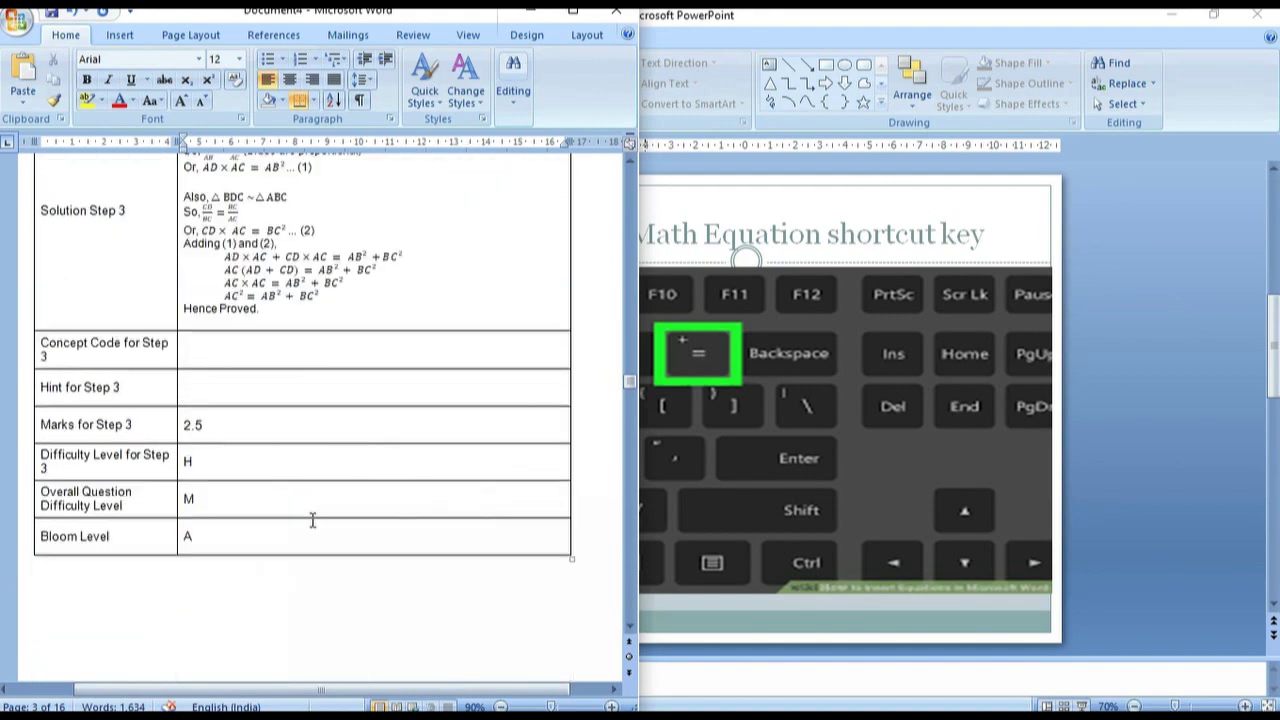
{"action": "scroll", "coordinate": [312, 520], "scroll_direction": "down", "scroll_amount": 1}
{"action": "scroll", "coordinate": [312, 520], "scroll_direction": "down", "scroll_amount": 10}
{"action": "scroll", "coordinate": [312, 520], "scroll_direction": "down", "scroll_amount": 10}
{"action": "scroll", "coordinate": [312, 520], "scroll_direction": "down", "scroll_amount": 8}
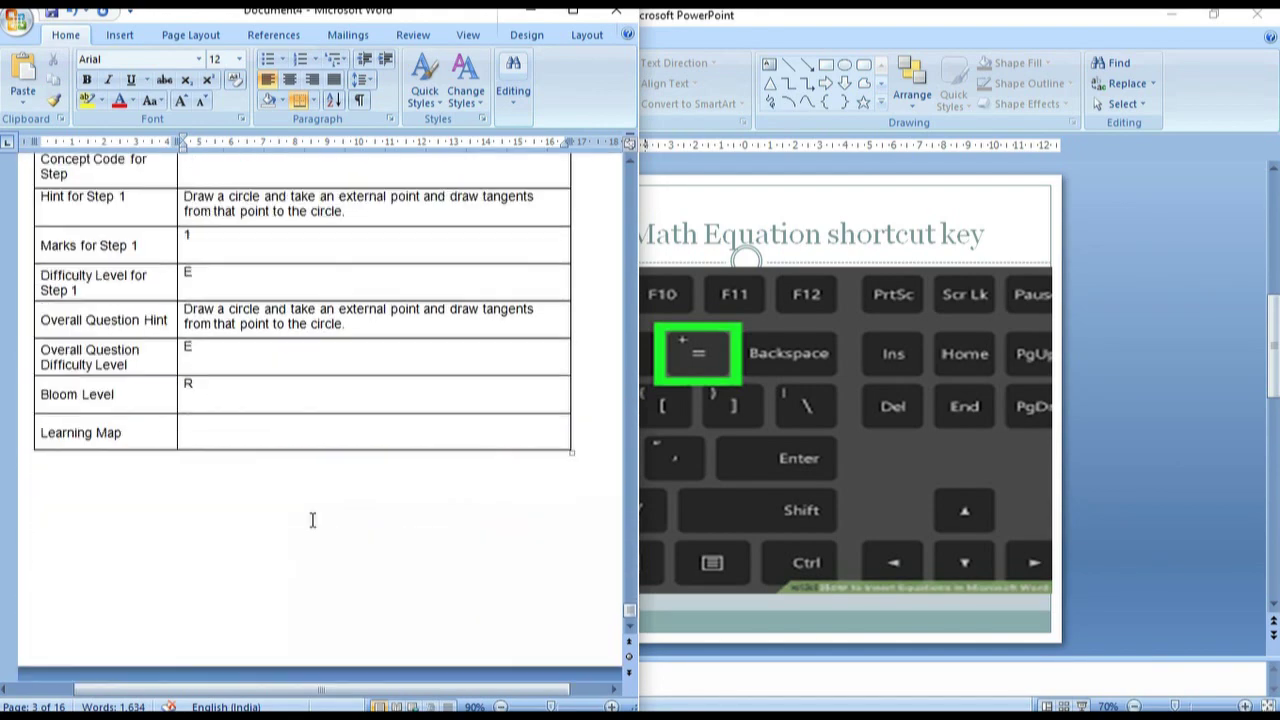
{"action": "scroll", "coordinate": [312, 520], "scroll_direction": "up", "scroll_amount": 5}
{"action": "scroll", "coordinate": [312, 520], "scroll_direction": "up", "scroll_amount": 3}
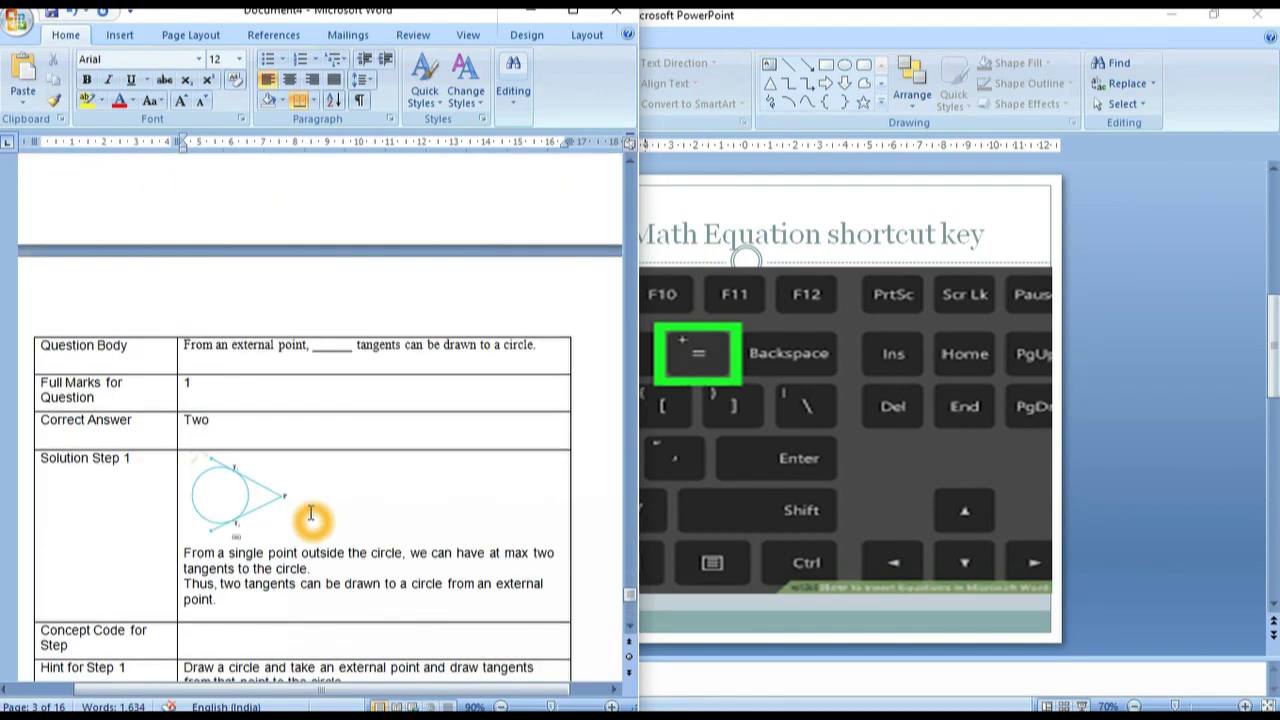
{"action": "left_click", "coordinate": [222, 503]}
{"action": "left_click", "coordinate": [320, 522]}
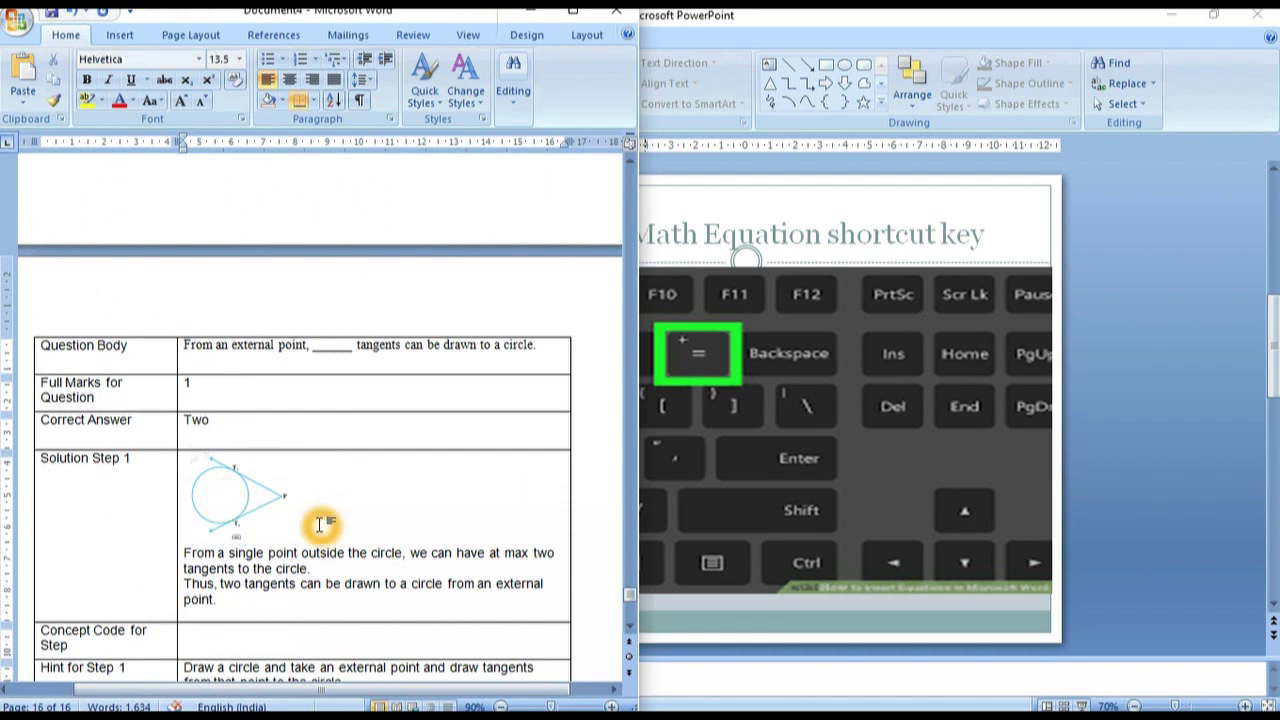
{"action": "left_click", "coordinate": [472, 515]}
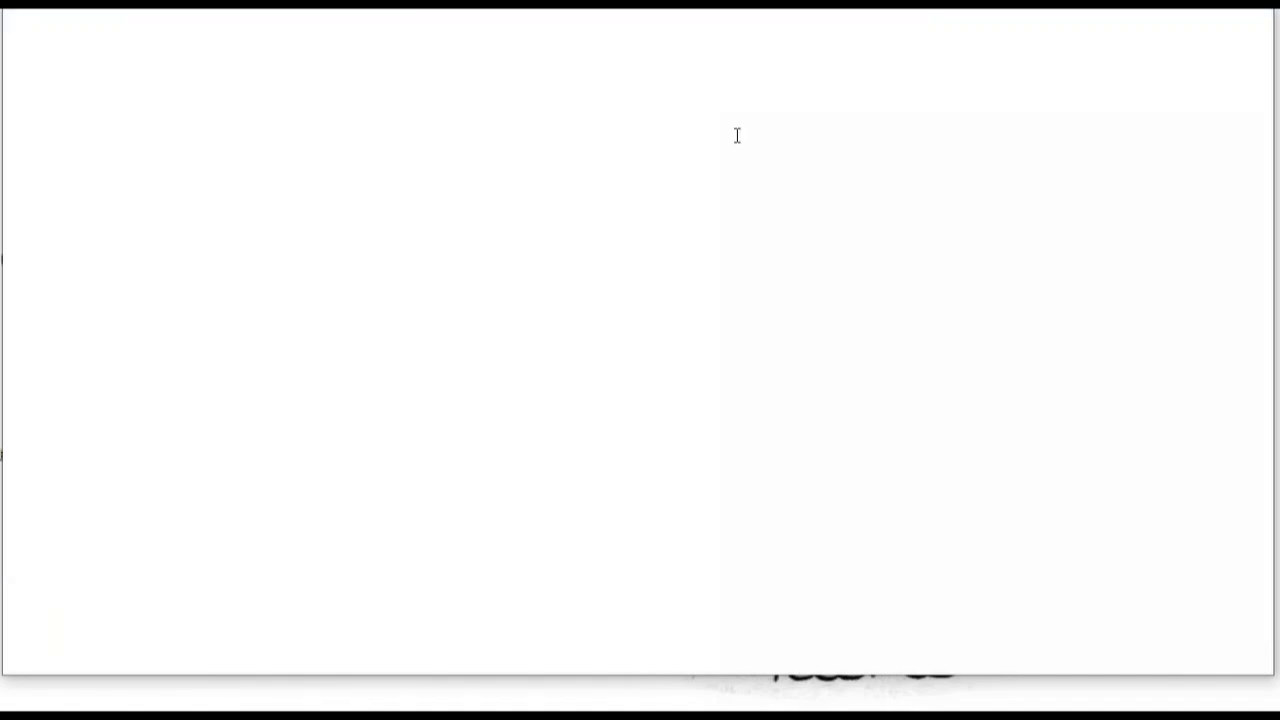
Step: Go from the NCERT home page to the online textbooks PDF selection page
{"action": "left_click", "coordinate": [737, 136]}
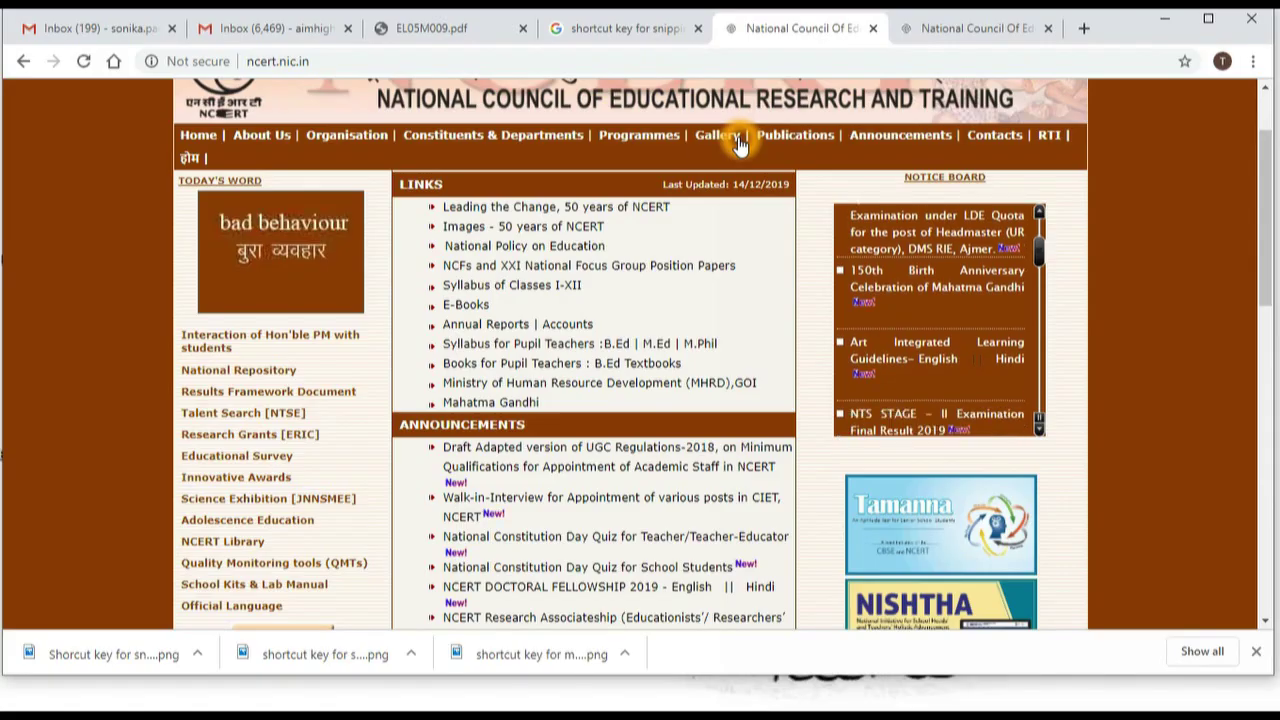
{"action": "mouse_move", "coordinate": [818, 160]}
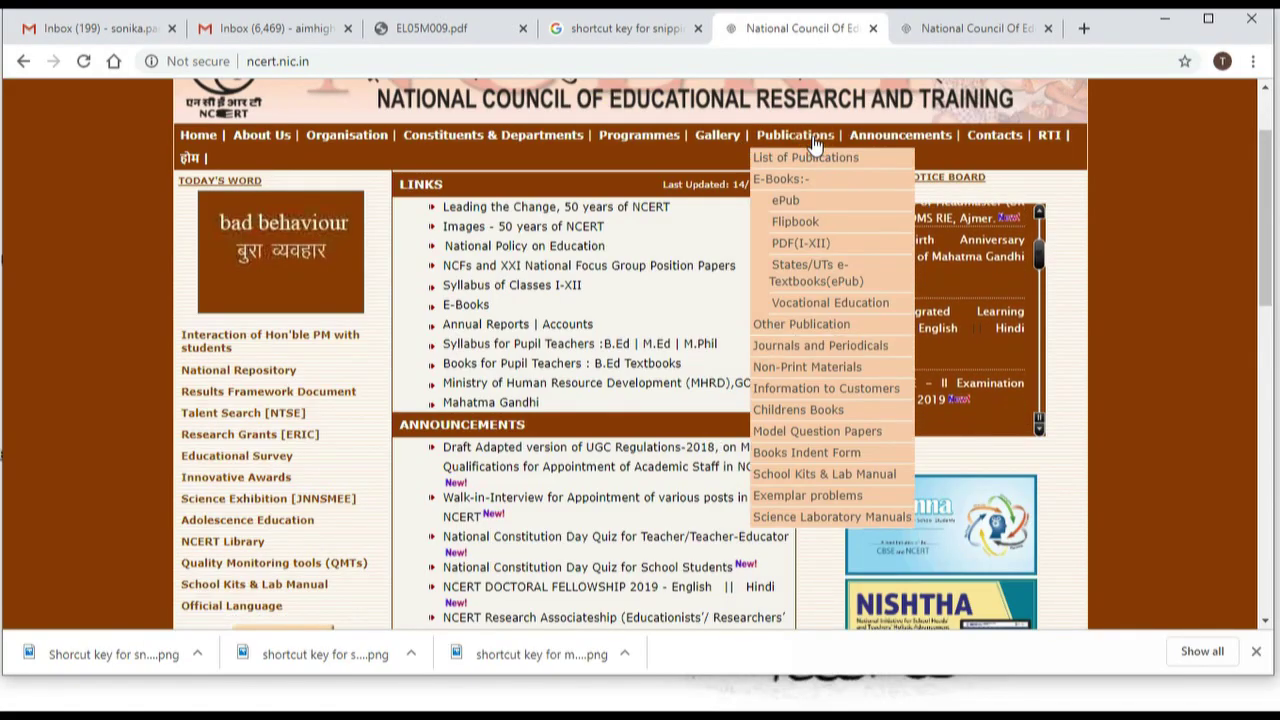
{"action": "left_click", "coordinate": [810, 242]}
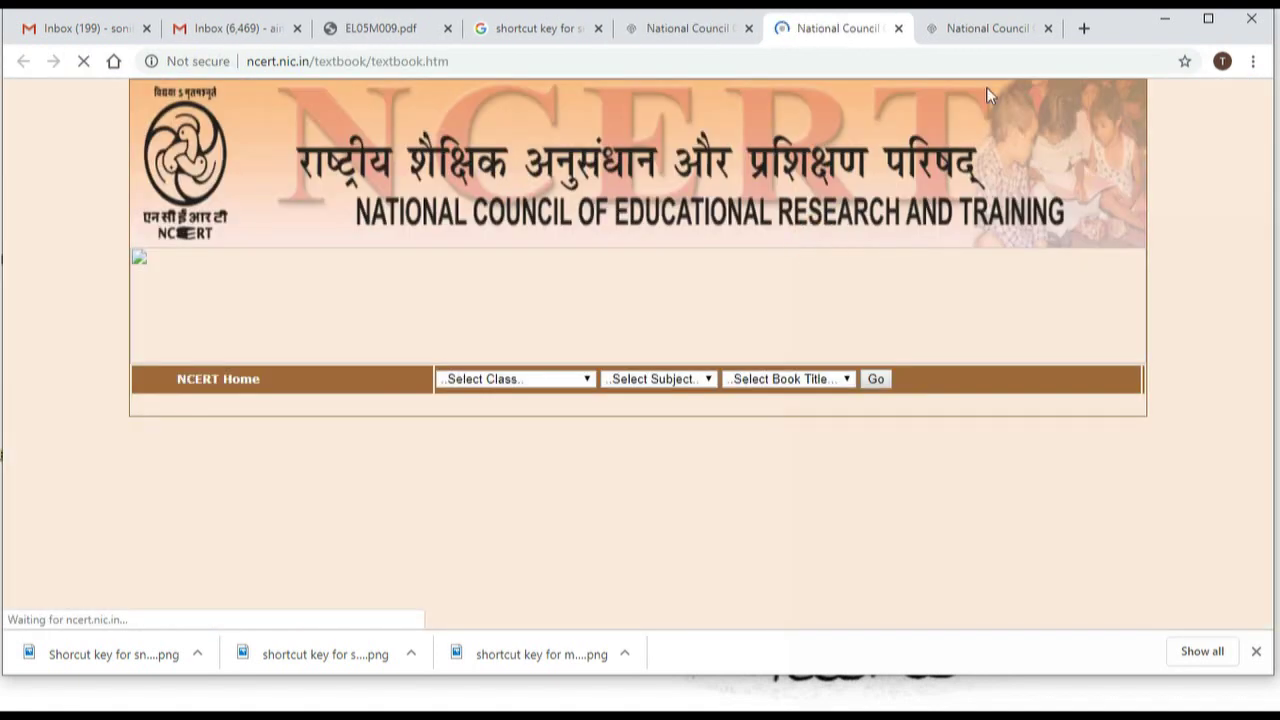
{"action": "left_click", "coordinate": [953, 27]}
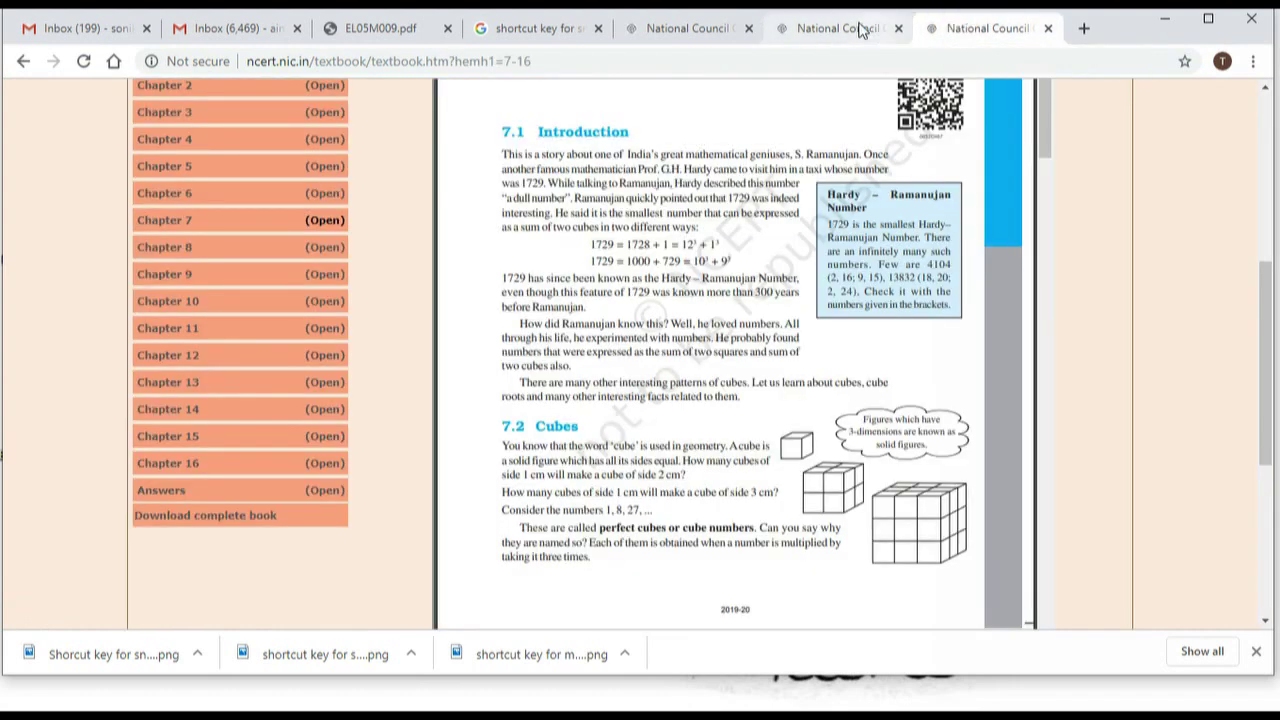
{"action": "left_click", "coordinate": [850, 28]}
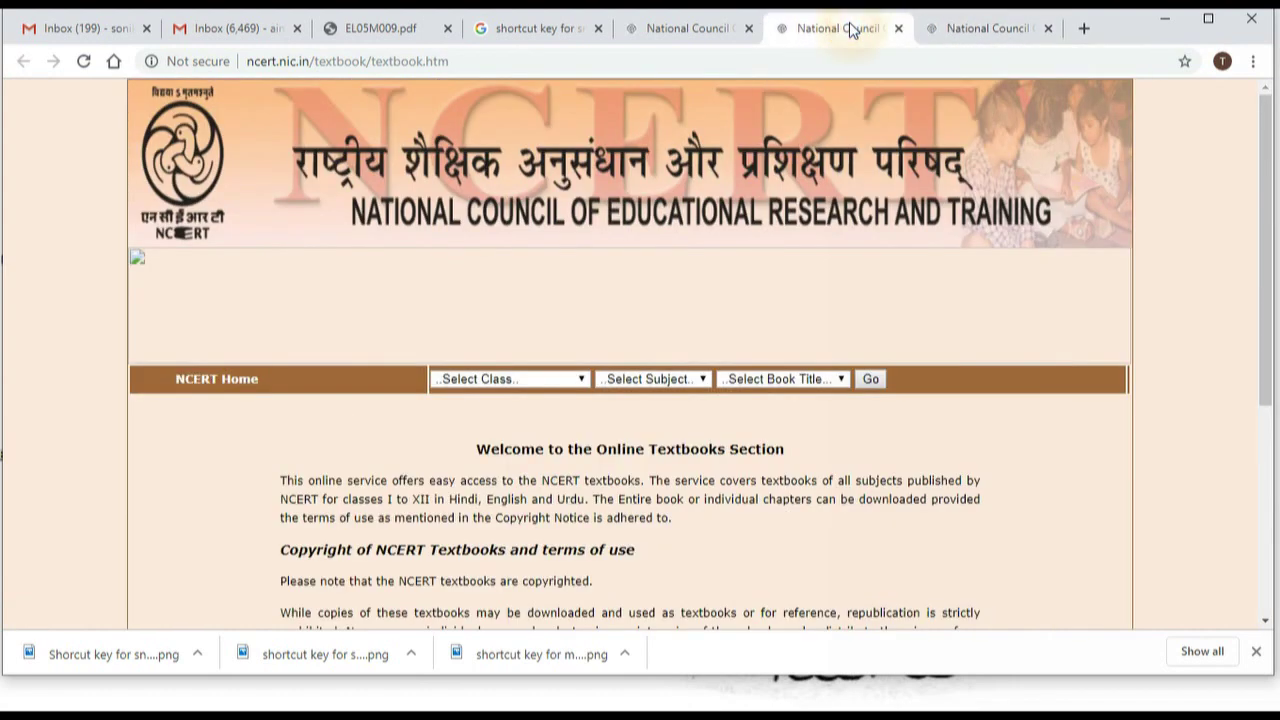
Step: Choose Class VII, subject Mathematics, and book title Mathmatics in the textbook finder
{"action": "left_click", "coordinate": [497, 377]}
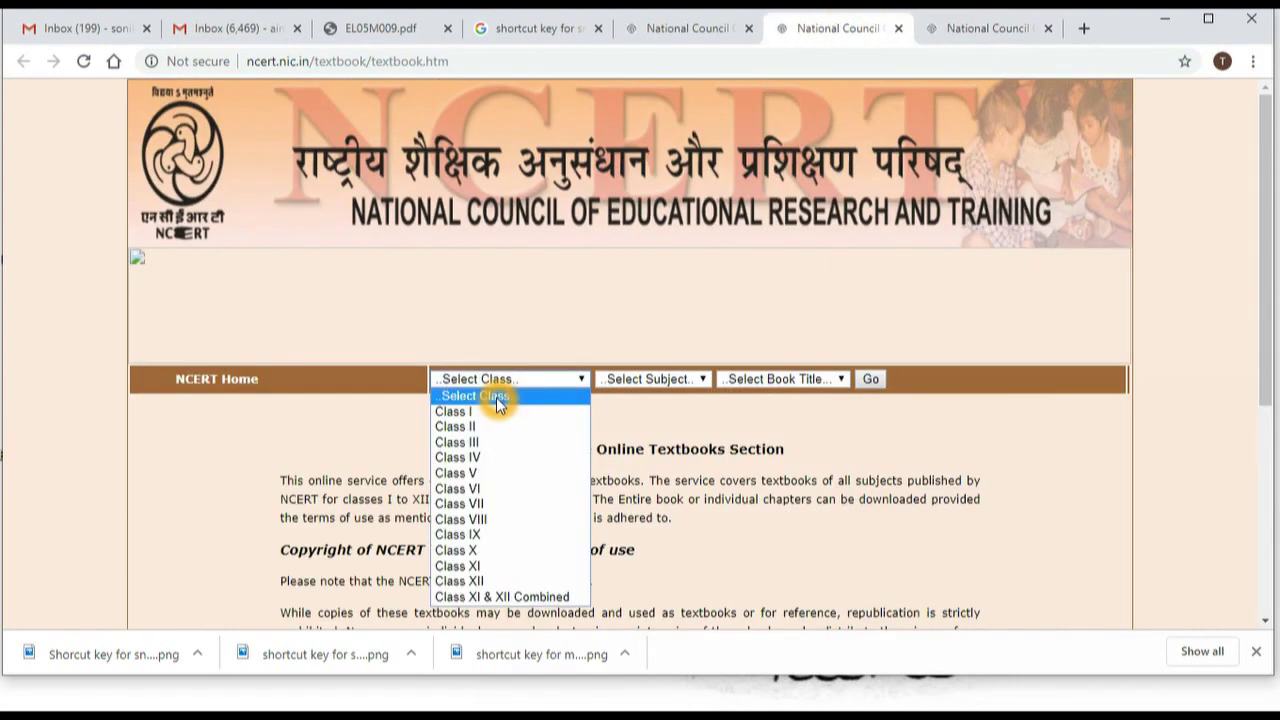
{"action": "left_click", "coordinate": [472, 503]}
{"action": "left_click", "coordinate": [660, 378]}
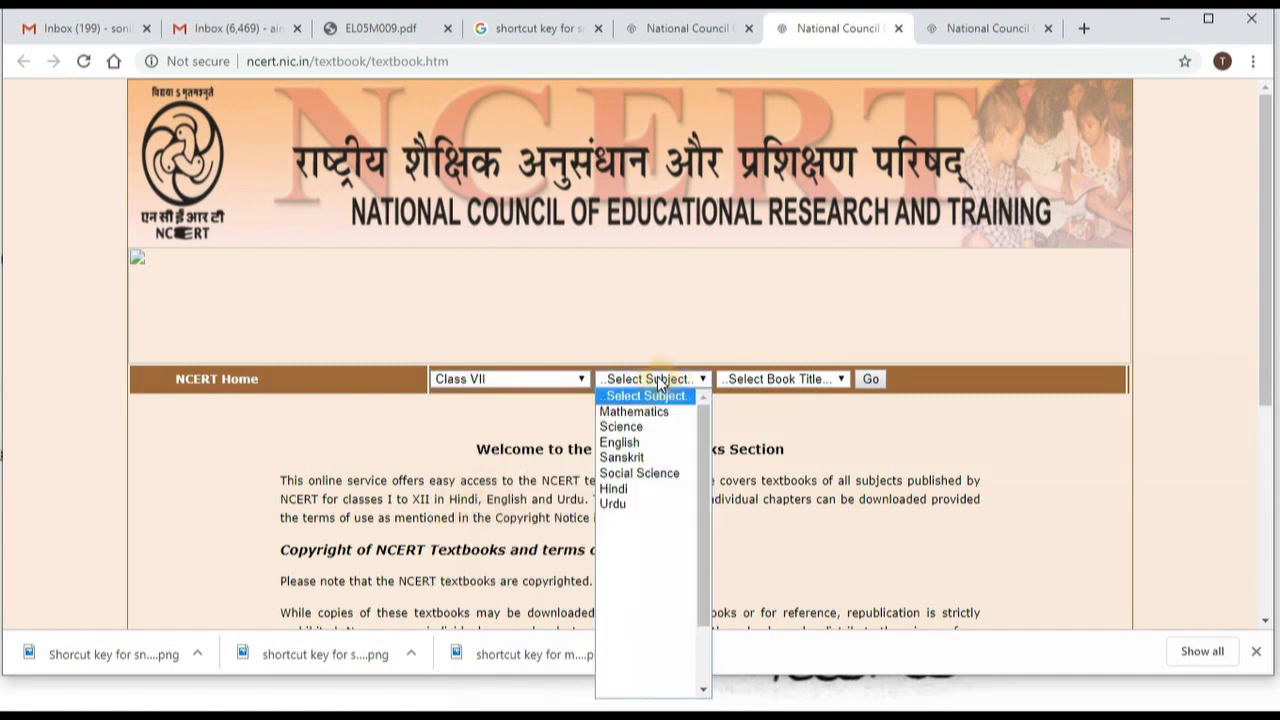
{"action": "left_click", "coordinate": [638, 408]}
{"action": "left_click", "coordinate": [775, 379]}
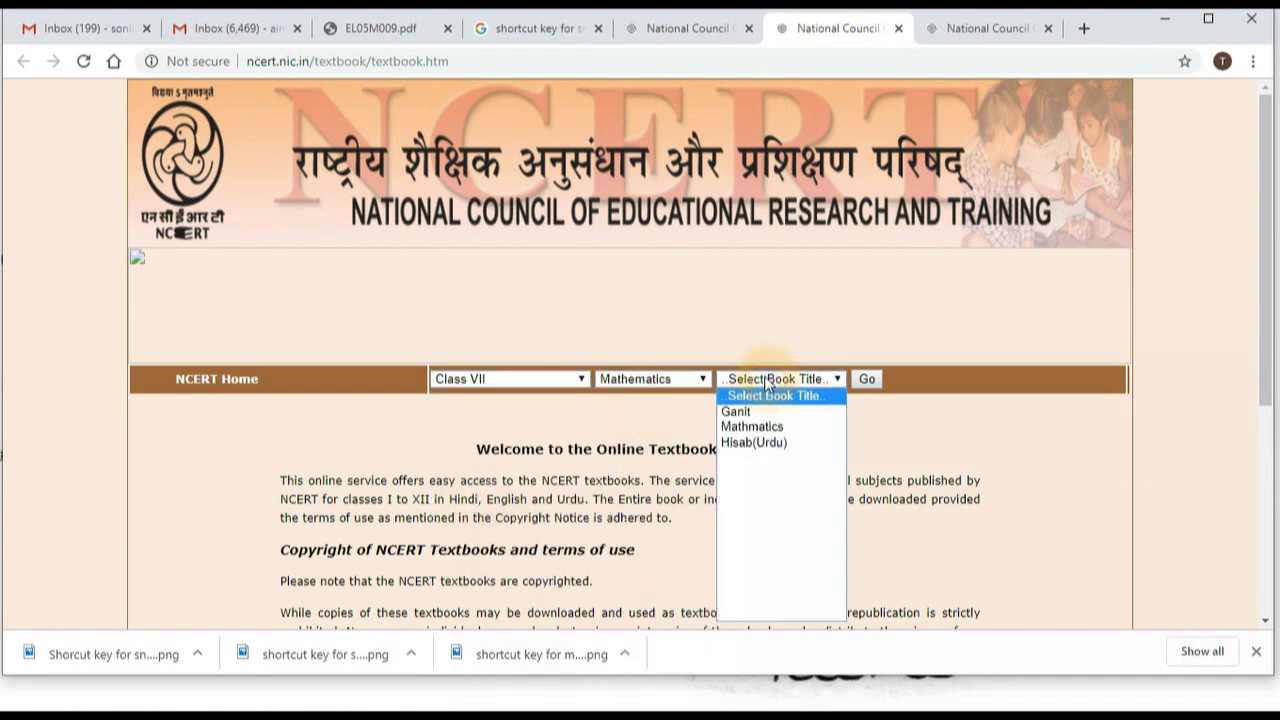
{"action": "left_click", "coordinate": [762, 428]}
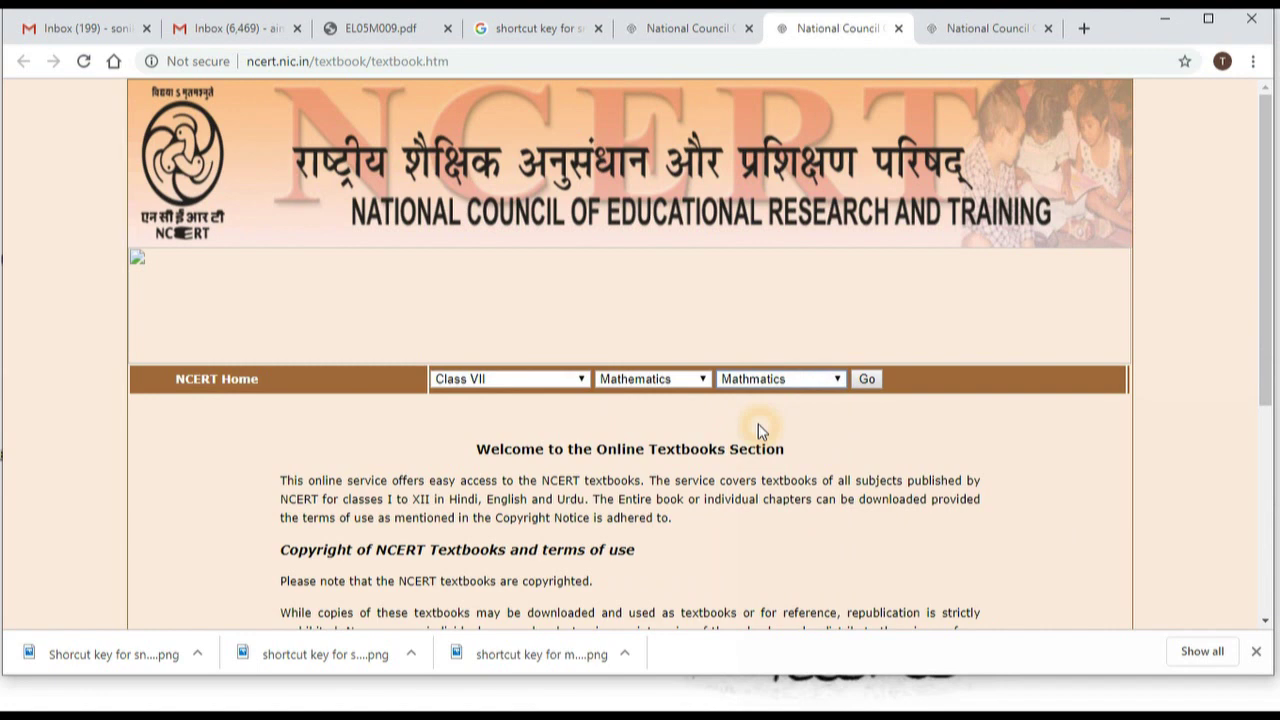
Step: Load the book's chapter list and open Chapter 7 at 7.1 Introduction and 7.2 Cubes
{"action": "left_click", "coordinate": [868, 379]}
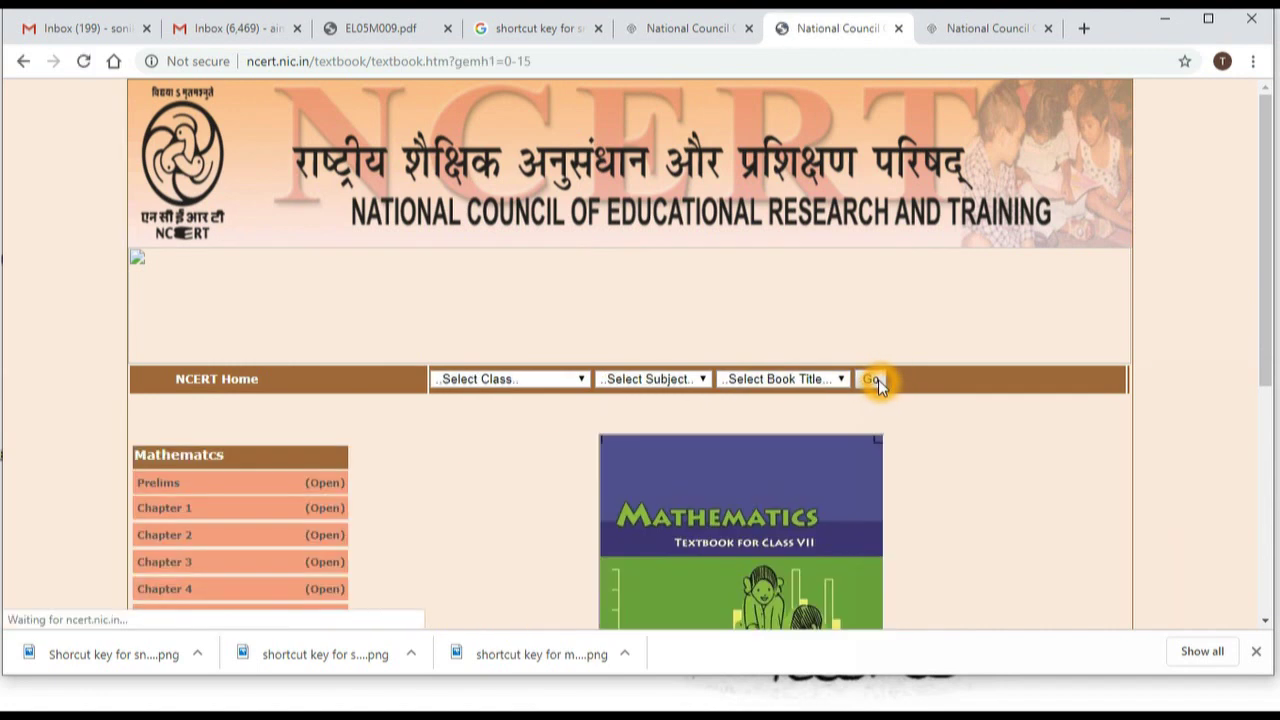
{"action": "scroll", "coordinate": [787, 405], "scroll_direction": "down", "scroll_amount": 2}
{"action": "scroll", "coordinate": [591, 357], "scroll_direction": "down", "scroll_amount": 2}
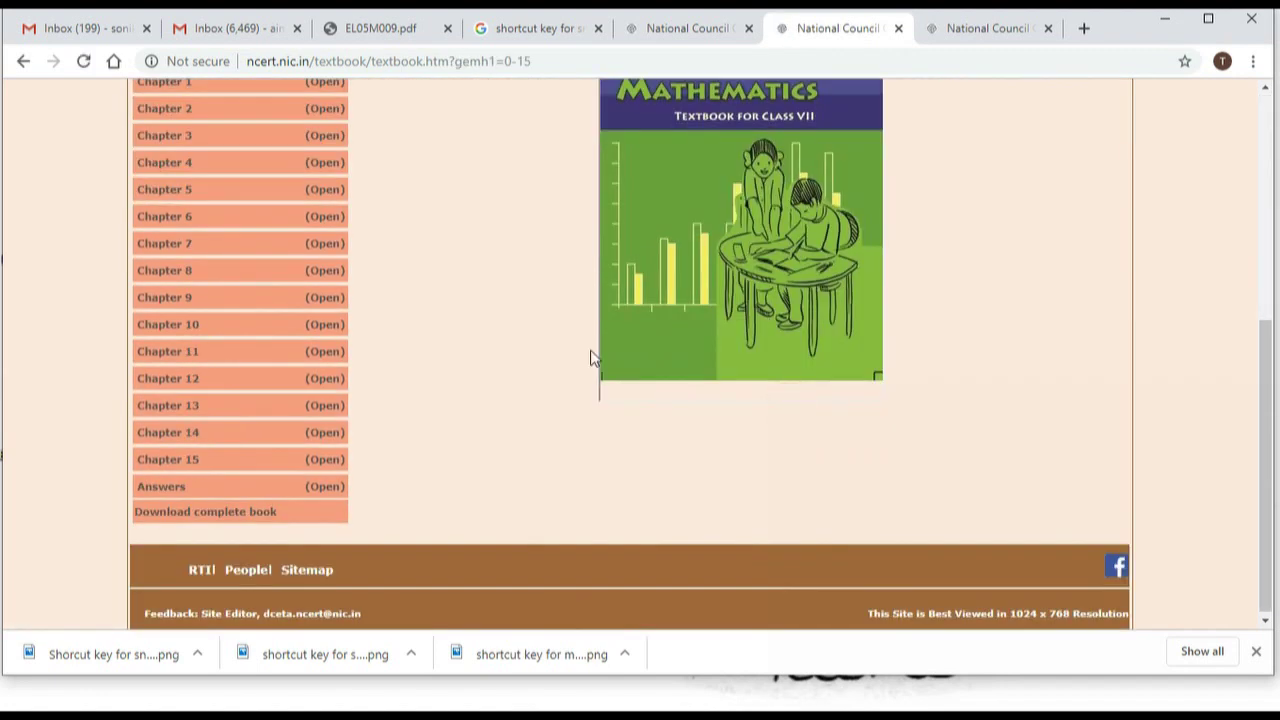
{"action": "left_click", "coordinate": [330, 246]}
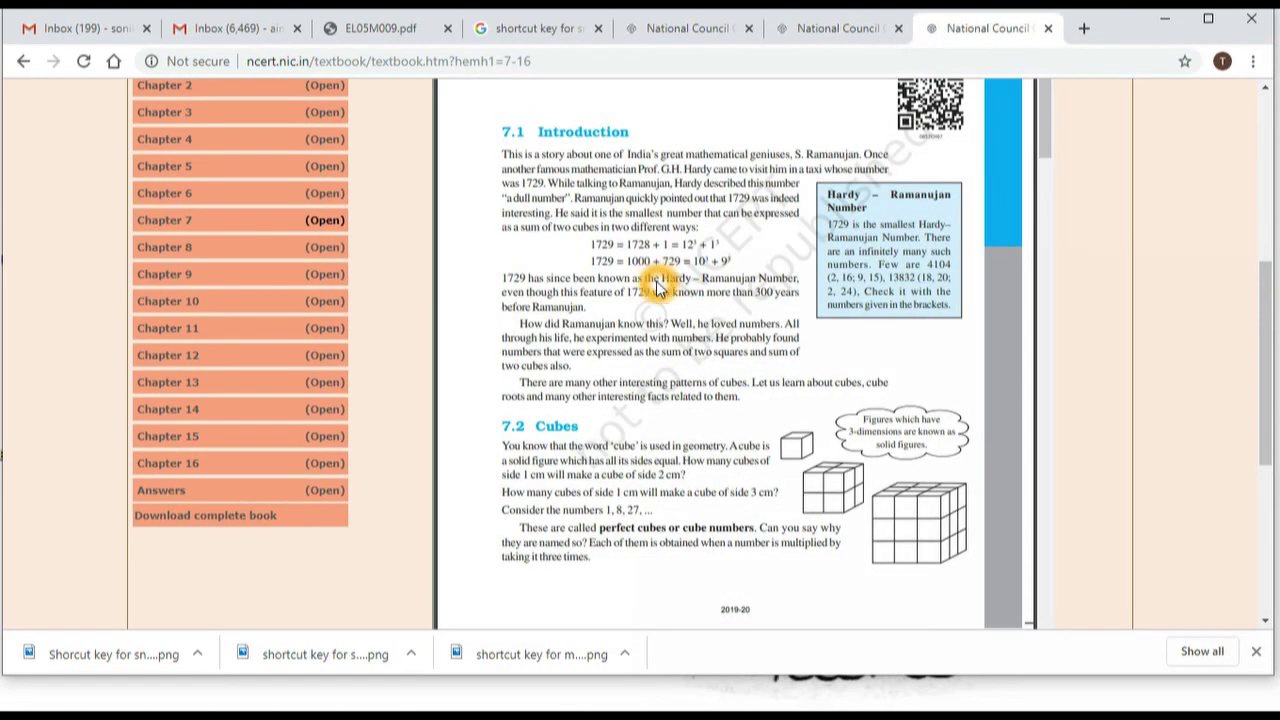
{"action": "scroll", "coordinate": [727, 570], "scroll_direction": "up", "scroll_amount": 1}
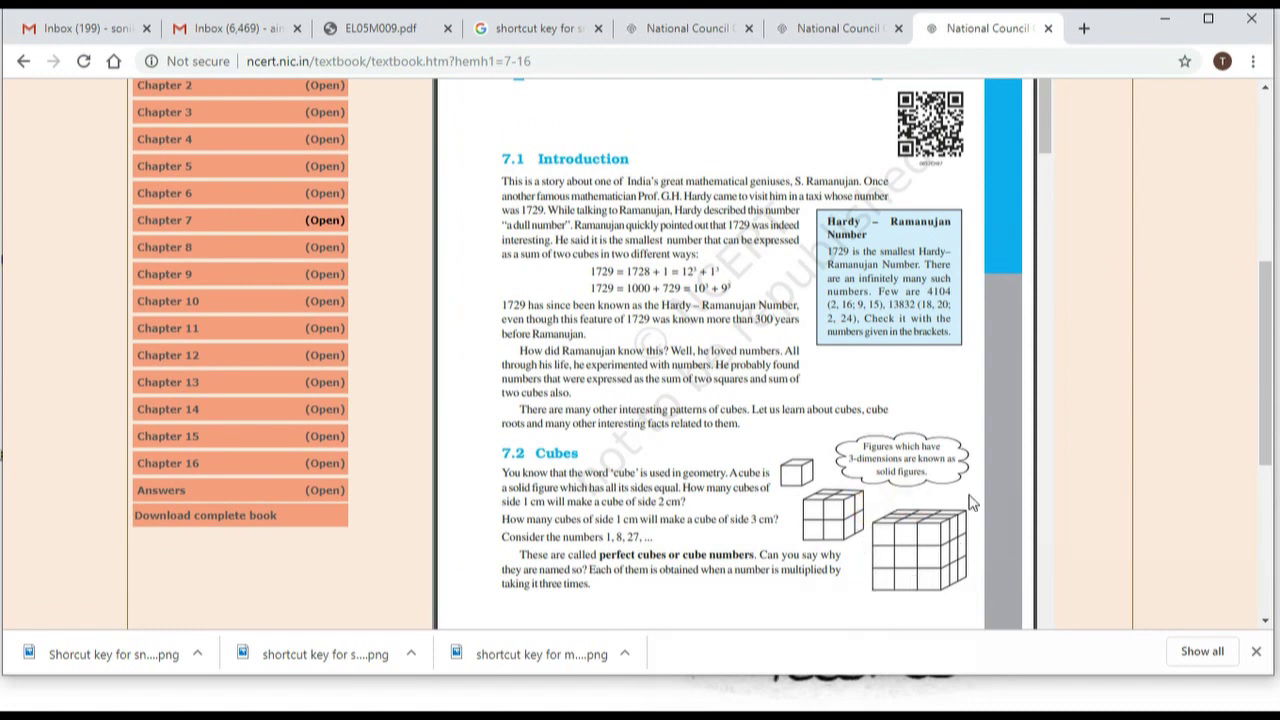
{"action": "left_click", "coordinate": [879, 526]}
{"action": "left_click", "coordinate": [557, 566]}
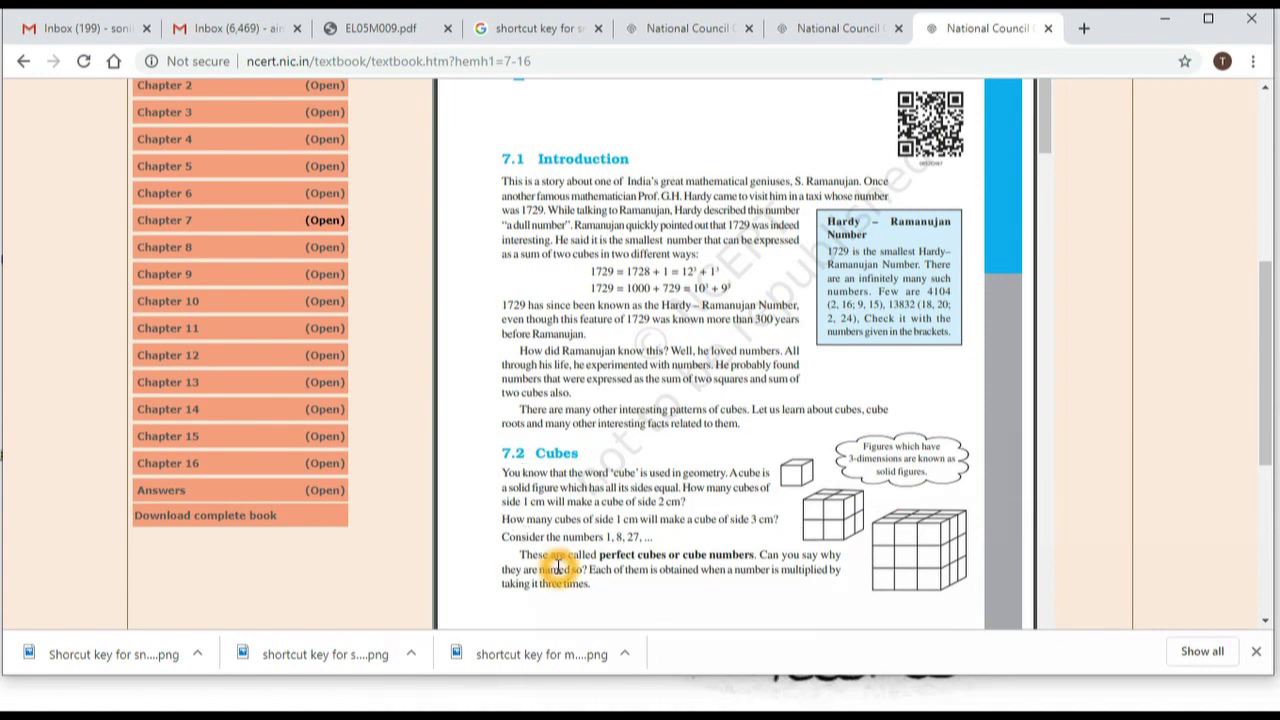
Step: Switch to PowerPoint, show the Snipping Tool shortcut slide, and snip a rectangle of it
{"action": "key", "text": "alt+Tab"}
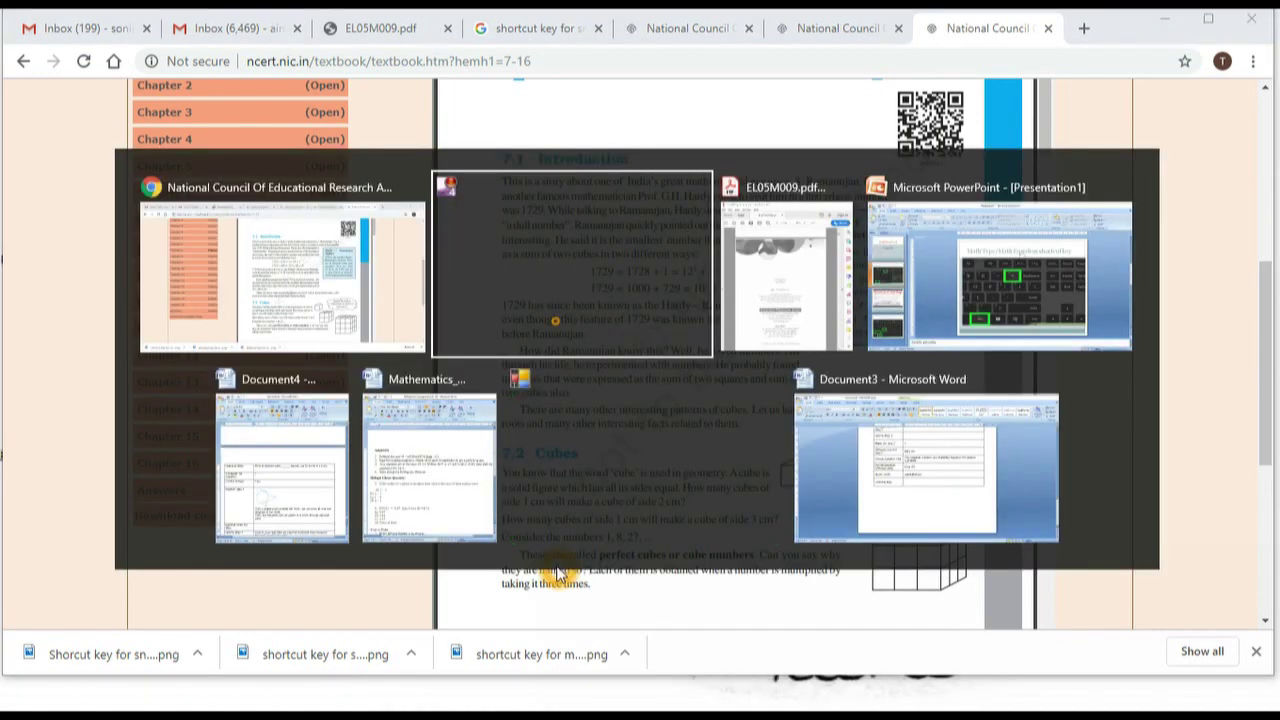
{"action": "key", "text": "alt+Tab"}
{"action": "key", "text": "alt+Tab"}
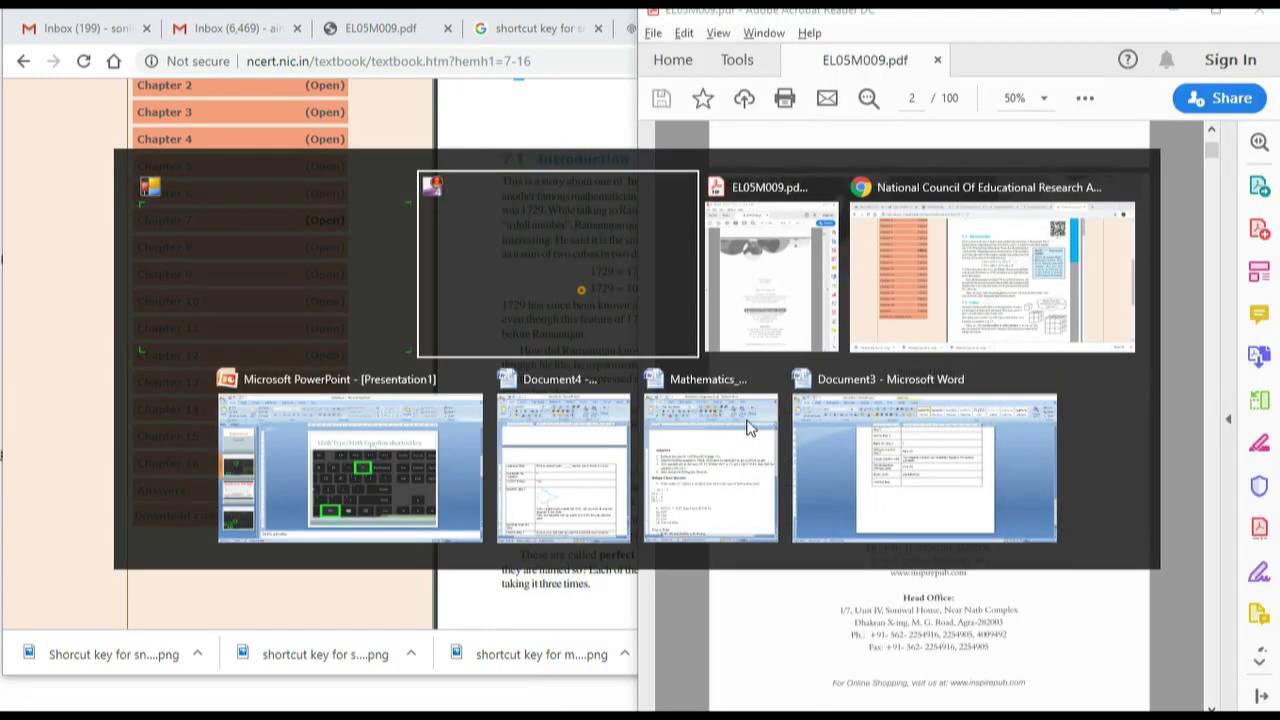
{"action": "key", "text": "alt+Tab"}
{"action": "key", "text": "alt+Tab"}
{"action": "key", "text": "alt+Tab"}
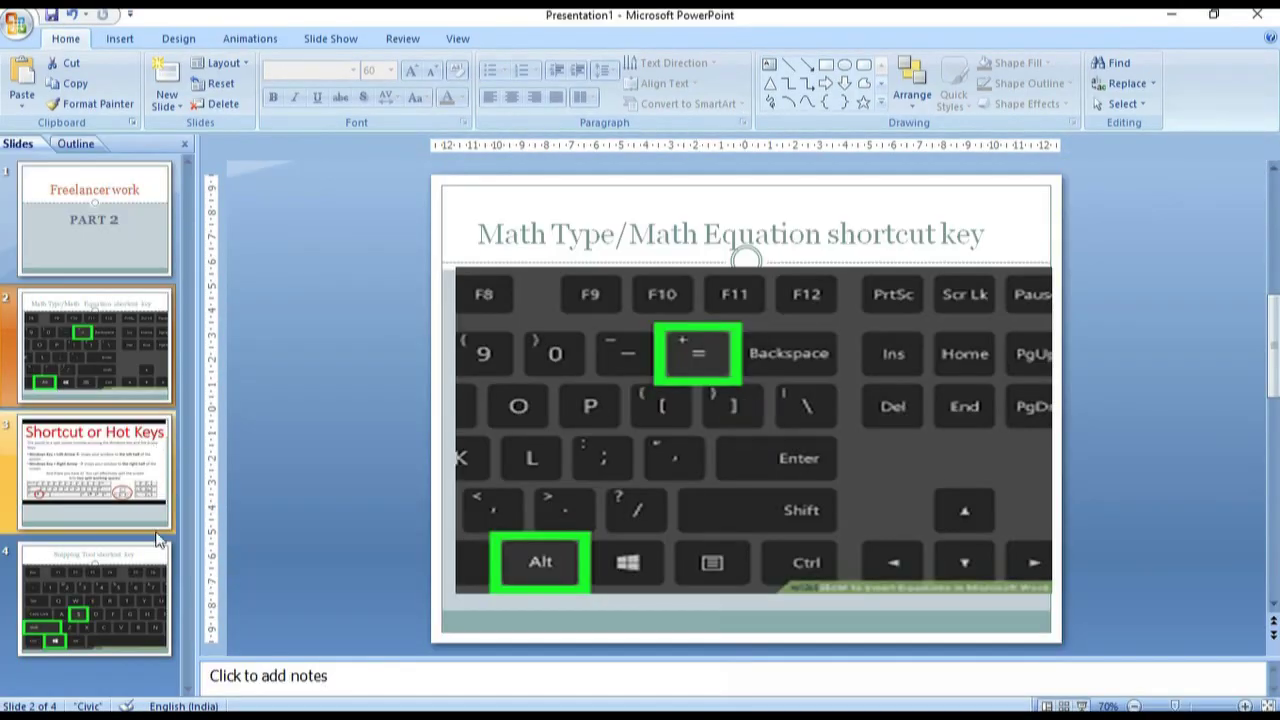
{"action": "left_click", "coordinate": [152, 585]}
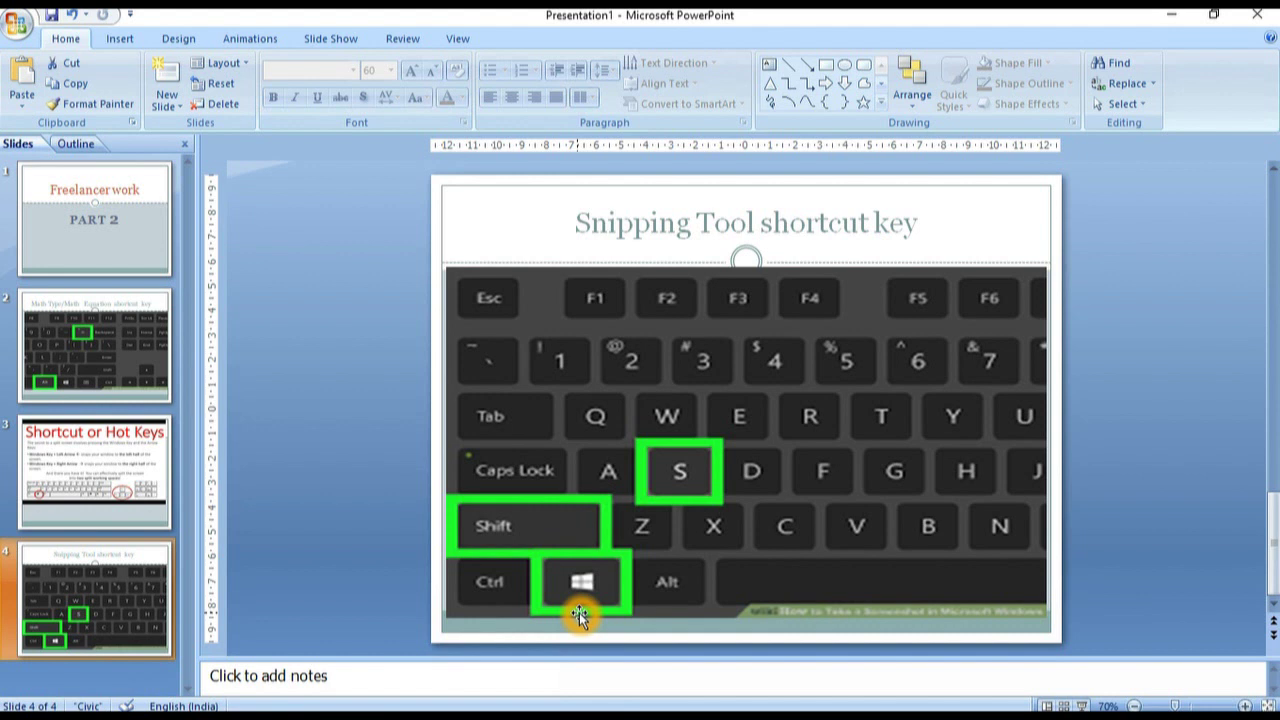
{"action": "key", "text": "super+shift+s"}
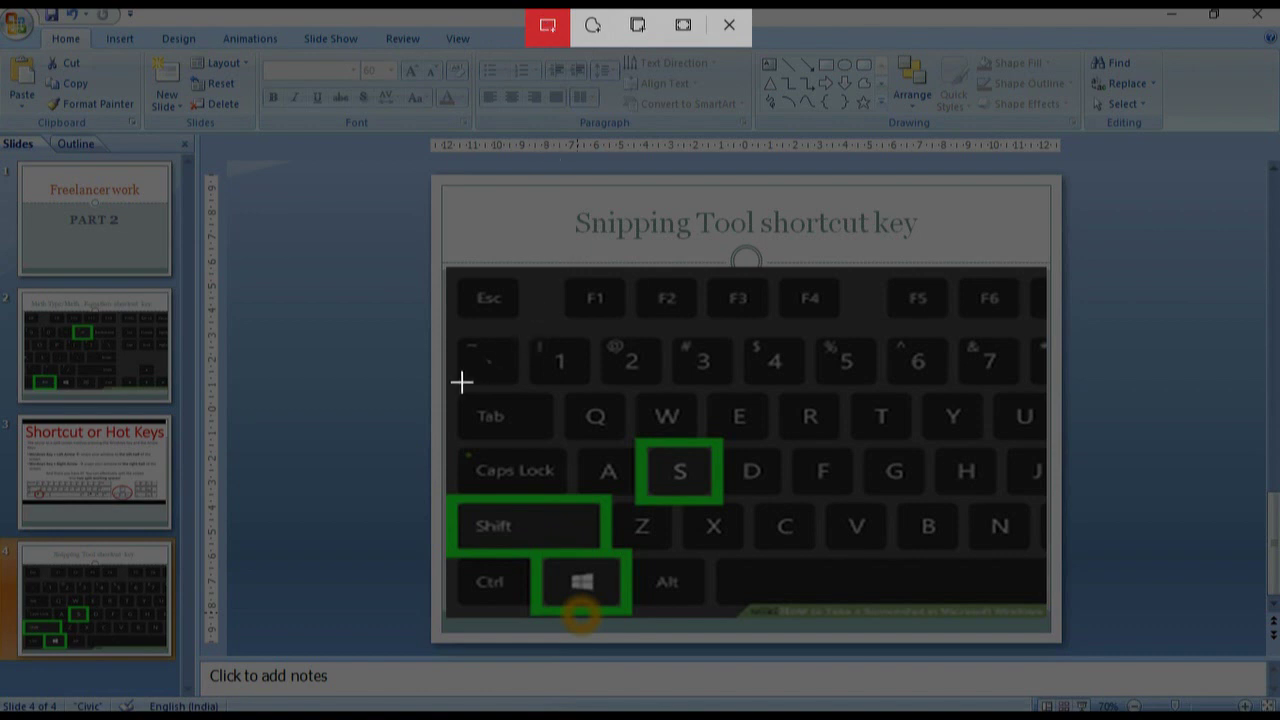
{"action": "left_click_drag", "start_coordinate": [424, 414], "coordinate": [745, 652]}
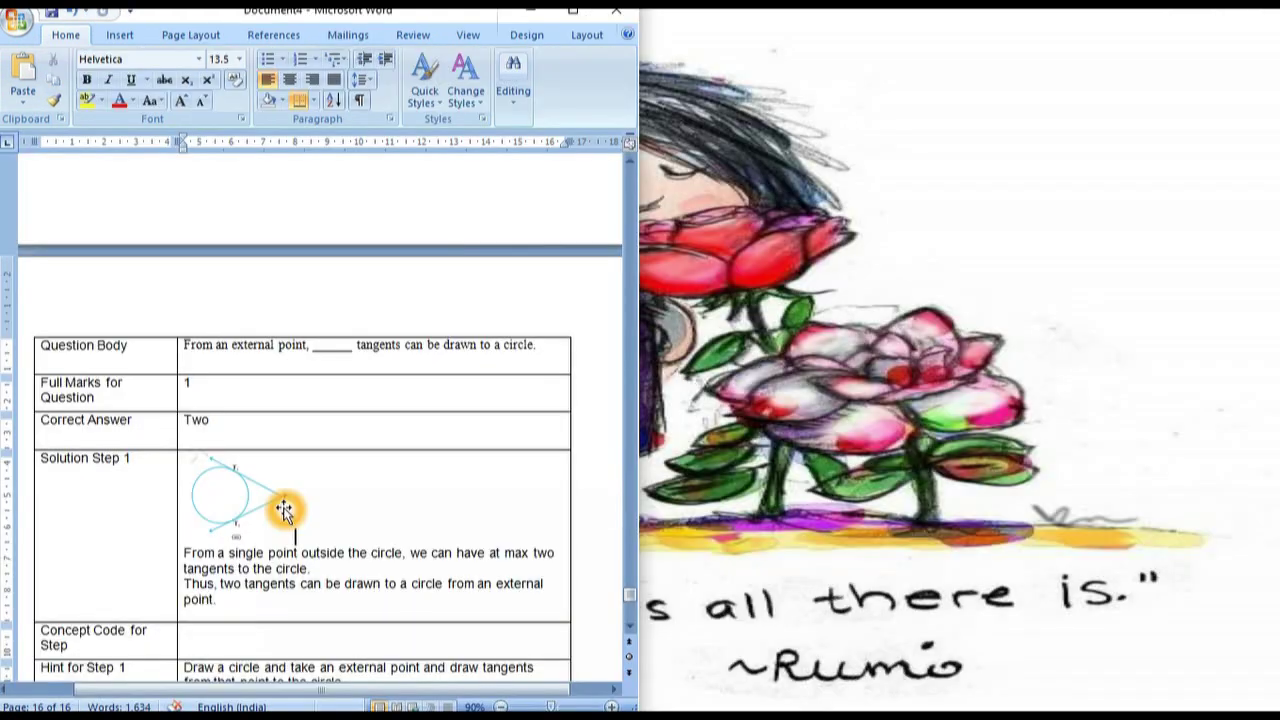
Step: Snip the tangent question's circle diagram area with Win+Shift+S
{"action": "key", "text": "super+shift+s"}
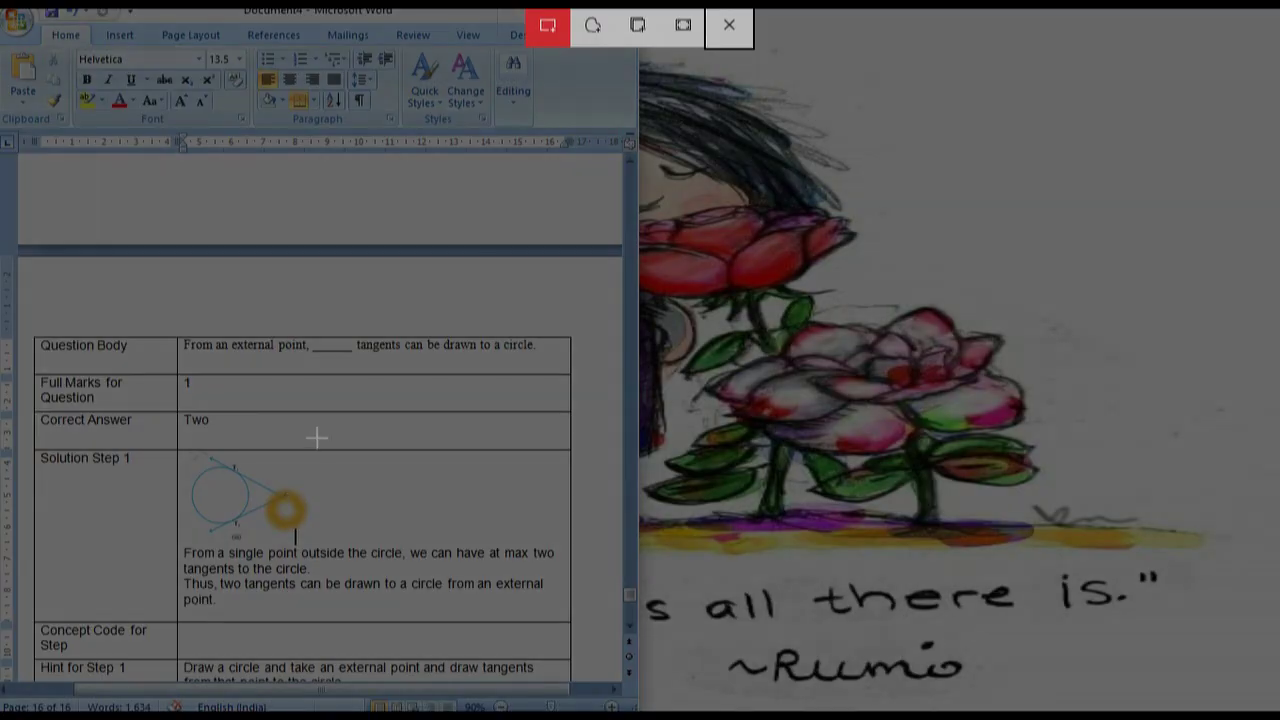
{"action": "left_click_drag", "start_coordinate": [162, 466], "coordinate": [464, 688]}
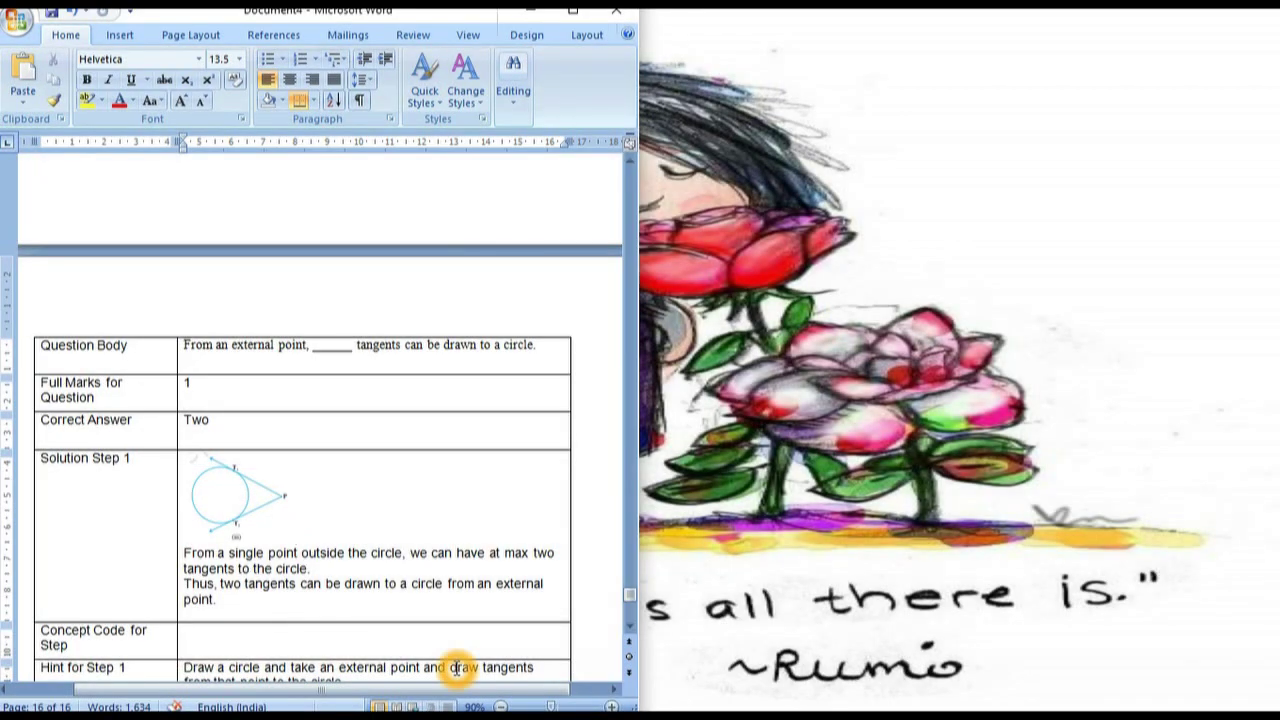
{"action": "left_click", "coordinate": [381, 479]}
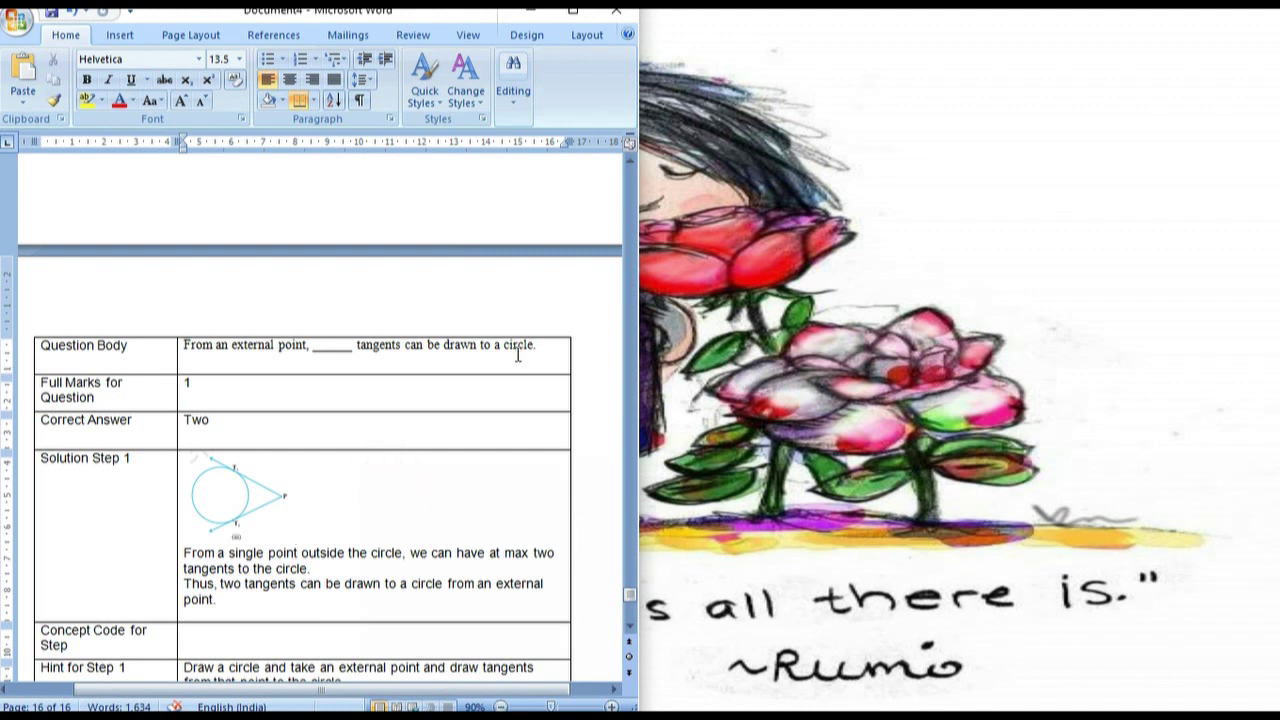
{"action": "left_click", "coordinate": [326, 505]}
{"action": "left_click", "coordinate": [1092, 597]}
{"action": "left_click", "coordinate": [757, 655]}
Step: Scroll to the linear-equation question's Learning Map row
{"action": "scroll", "coordinate": [428, 555], "scroll_direction": "down", "scroll_amount": 5}
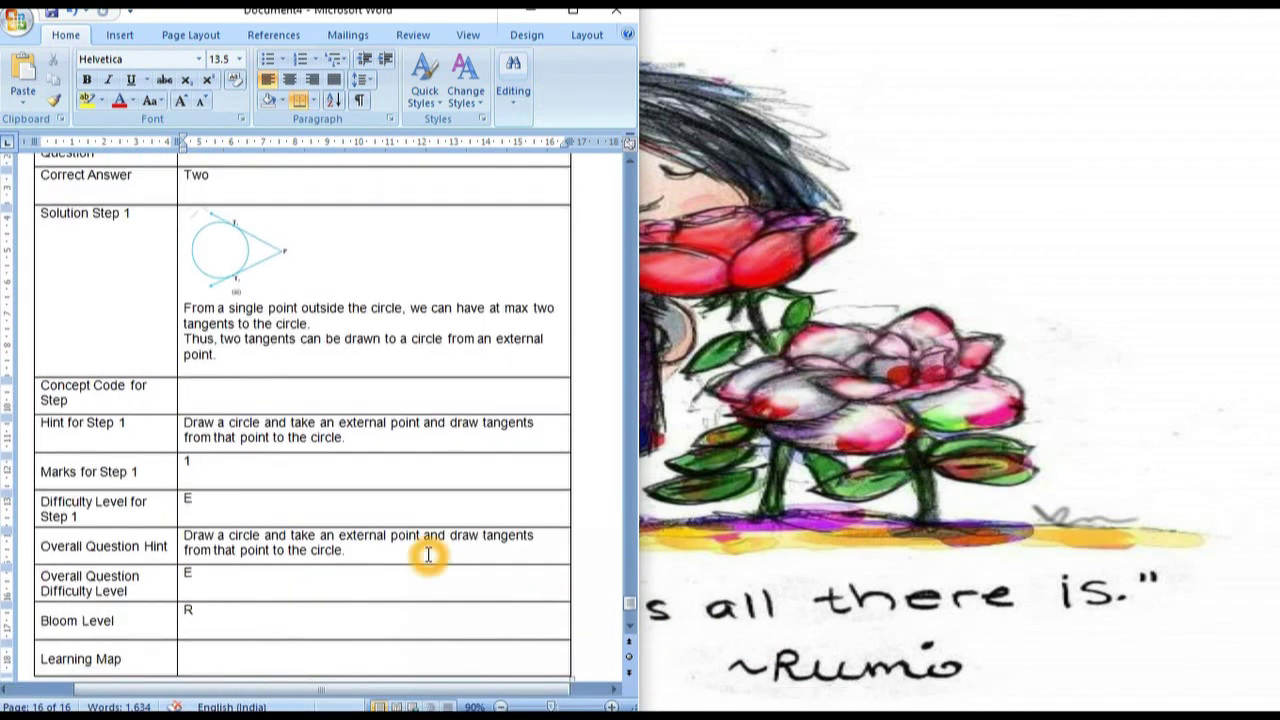
{"action": "scroll", "coordinate": [428, 555], "scroll_direction": "down", "scroll_amount": 1}
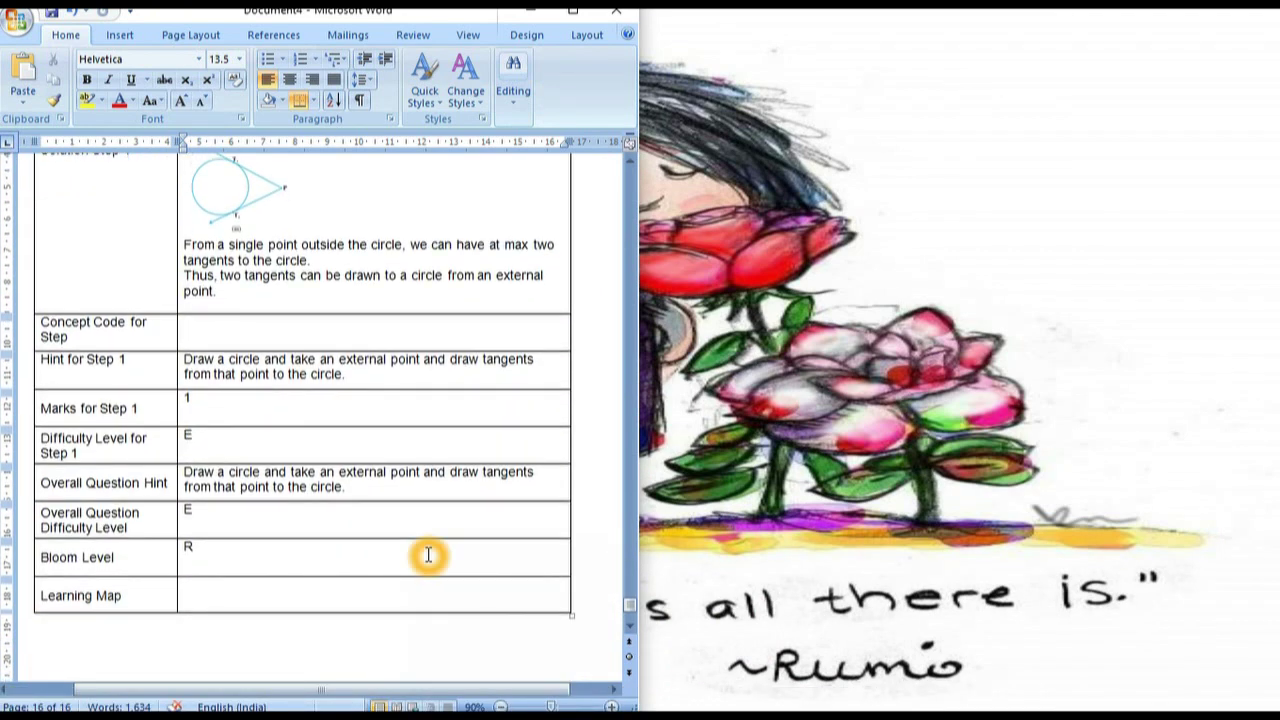
{"action": "scroll", "coordinate": [428, 555], "scroll_direction": "down", "scroll_amount": 3}
{"action": "scroll", "coordinate": [428, 555], "scroll_direction": "up", "scroll_amount": 5}
{"action": "scroll", "coordinate": [428, 555], "scroll_direction": "down", "scroll_amount": 9}
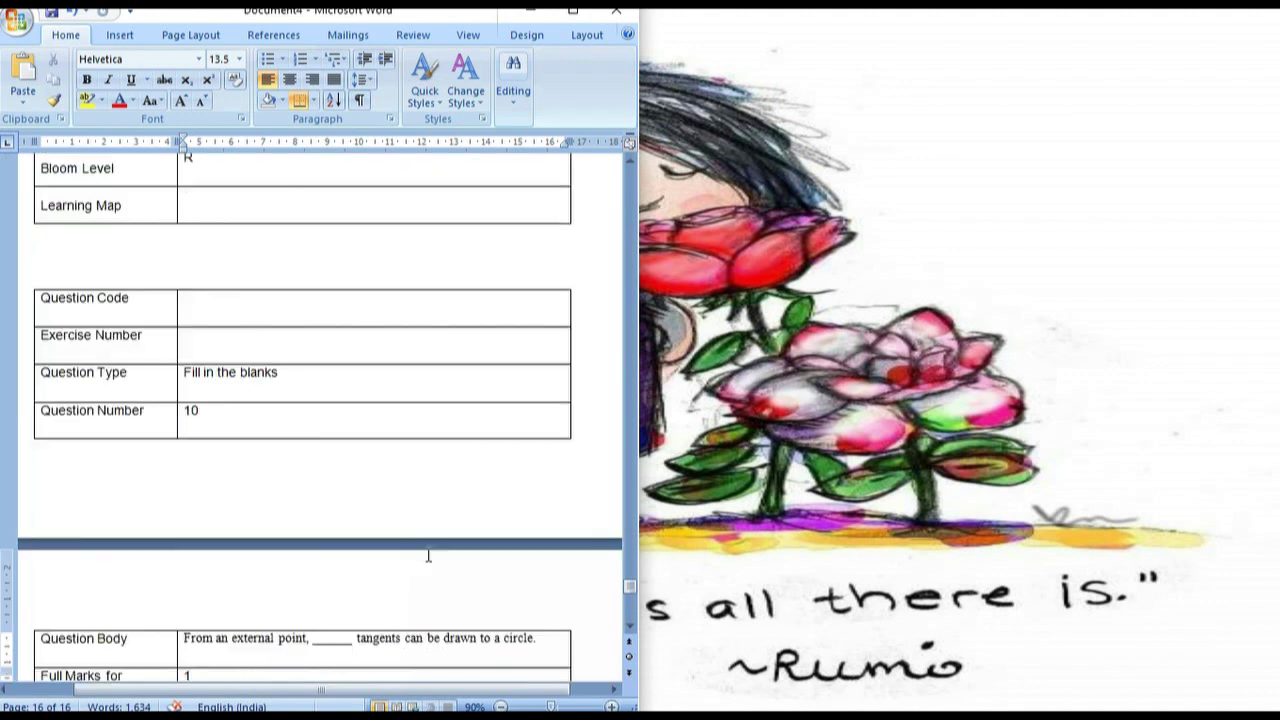
{"action": "scroll", "coordinate": [428, 555], "scroll_direction": "up", "scroll_amount": 8}
{"action": "scroll", "coordinate": [428, 555], "scroll_direction": "up", "scroll_amount": 11}
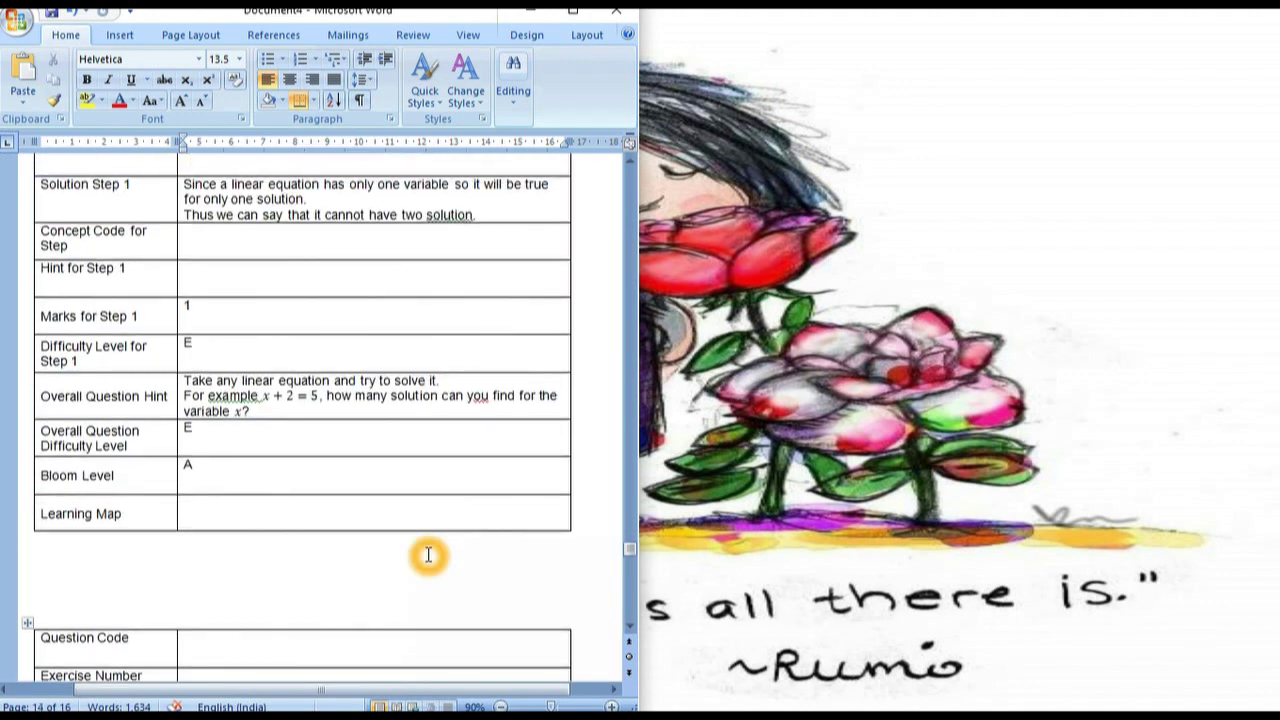
Step: Type the contact's e-mail address into the Learning Map cell, correcting typos
{"action": "left_click", "coordinate": [404, 505]}
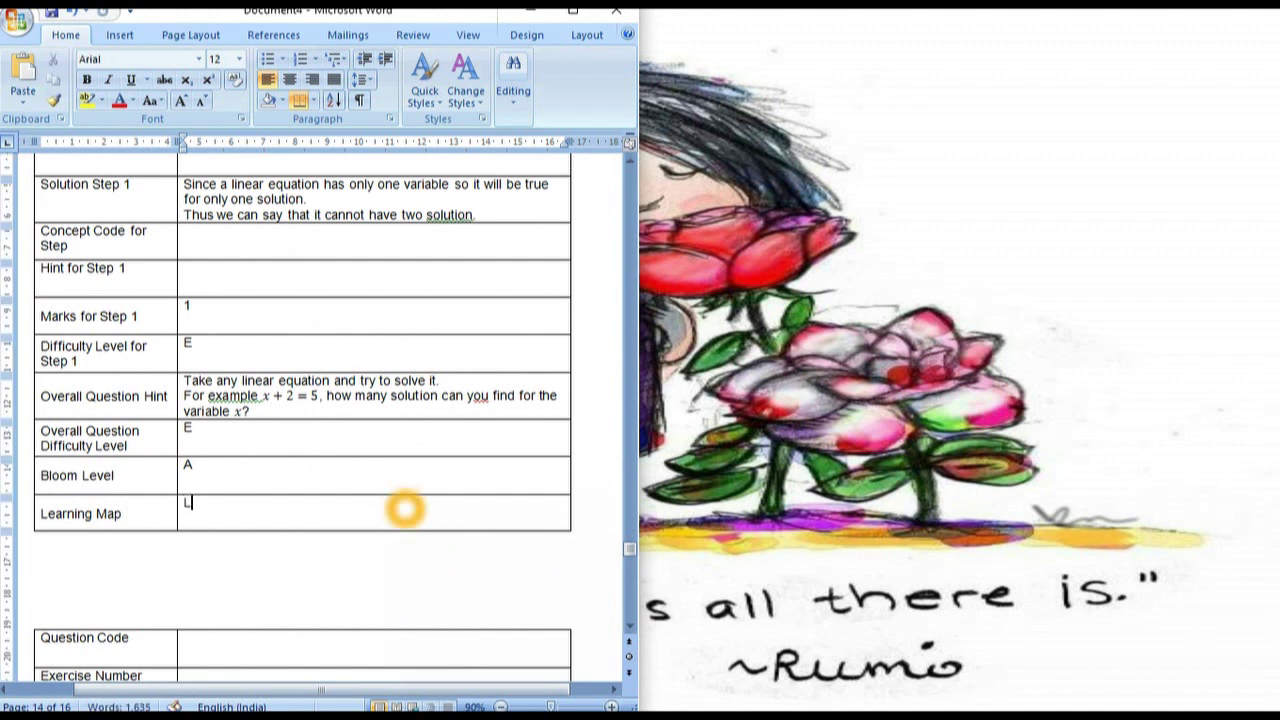
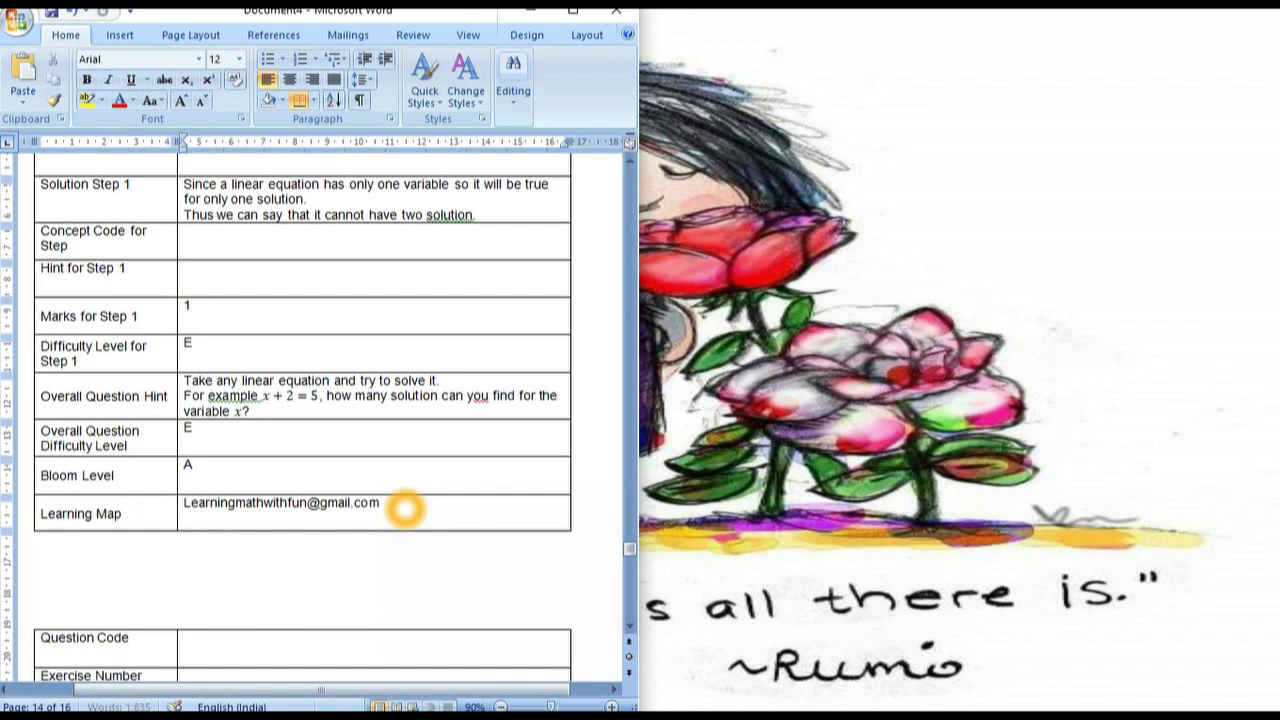